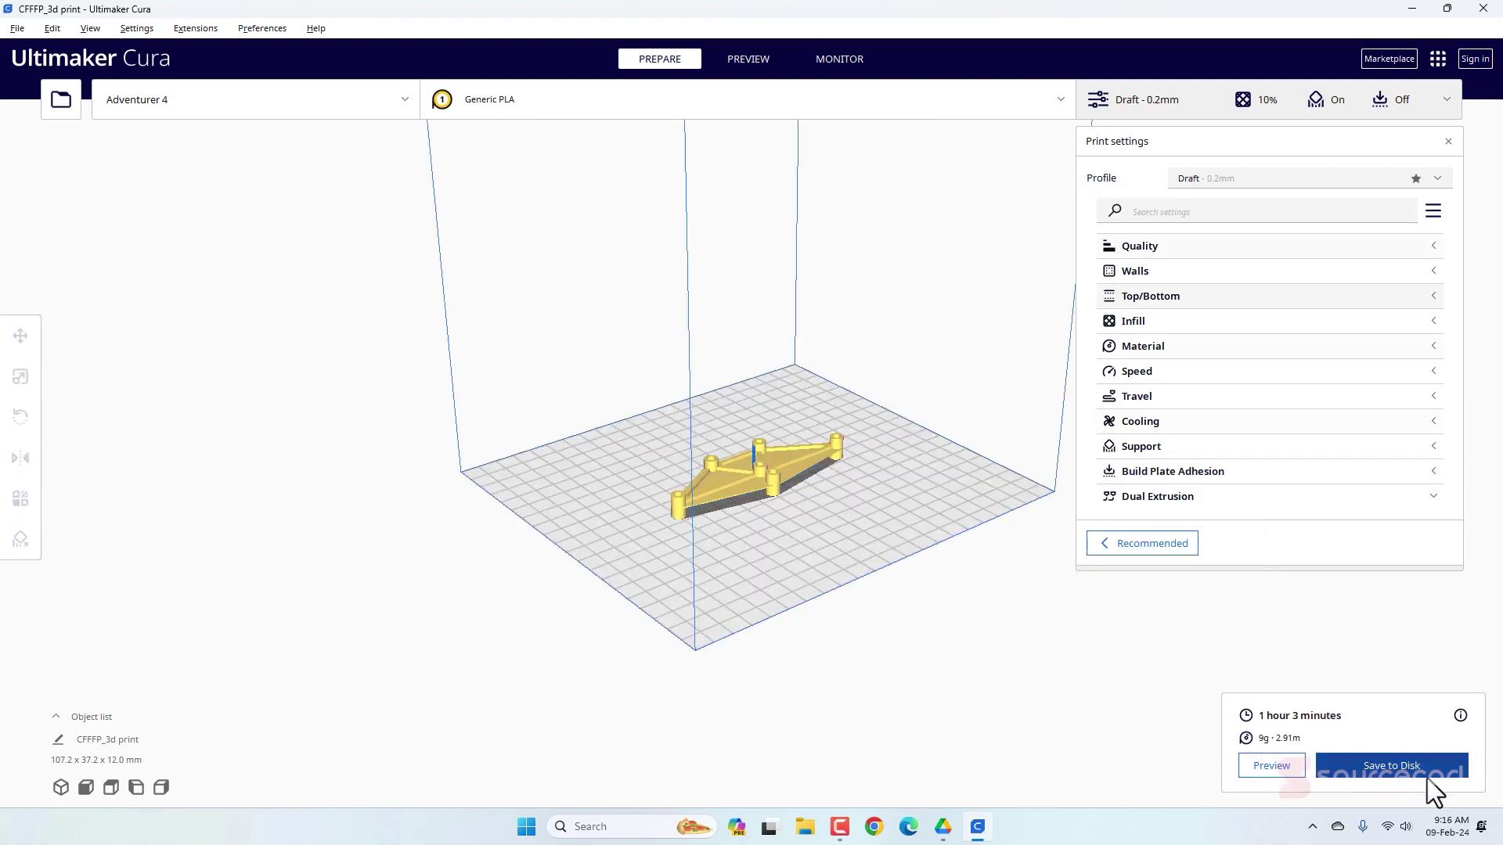
click(1427, 778)
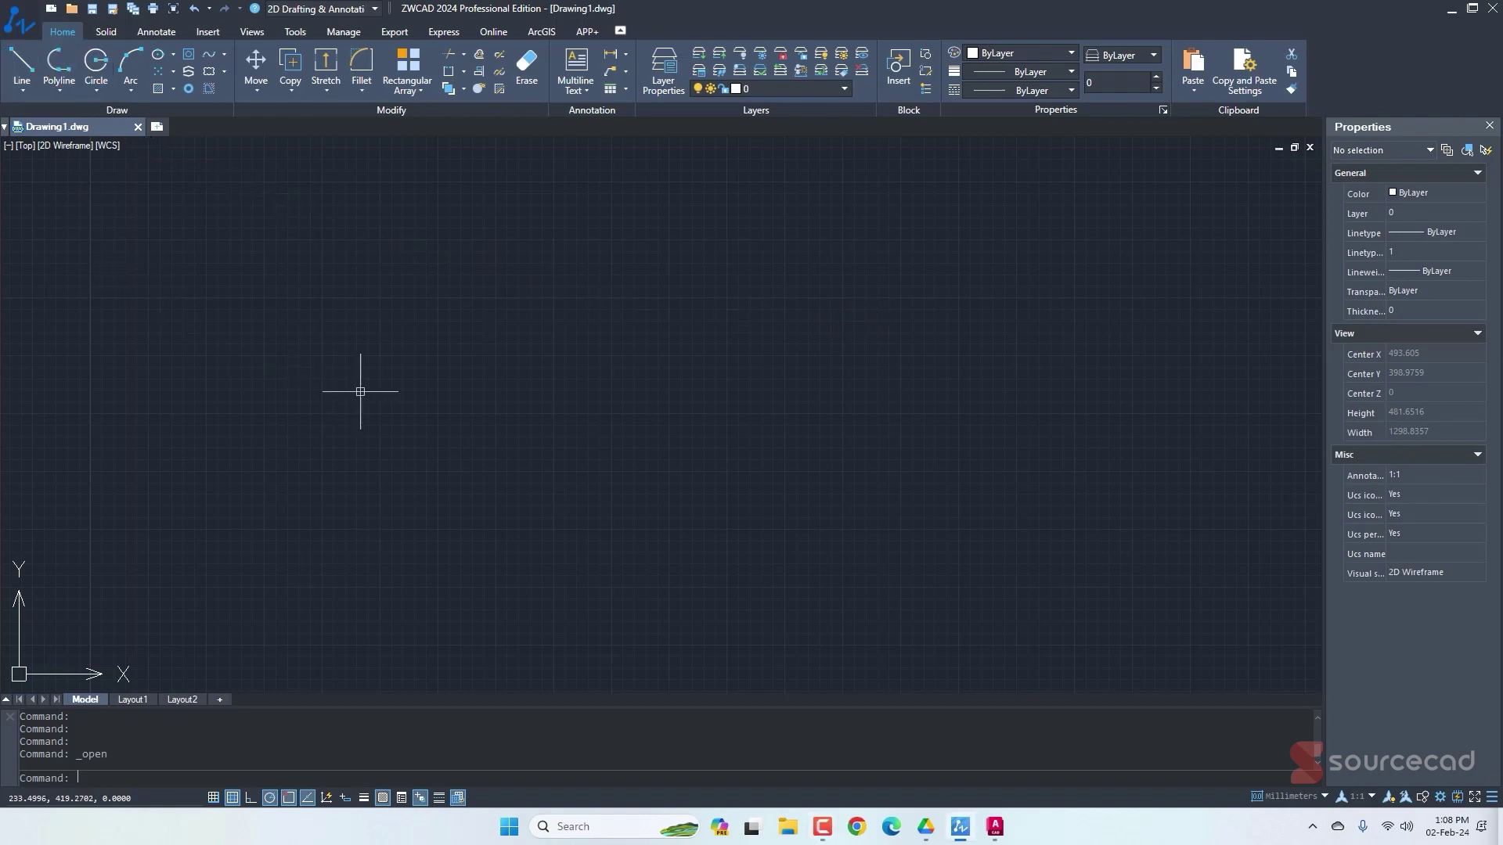
Draw a horizontal line 100 units long in the middle of the empty drawing.
click(22, 62)
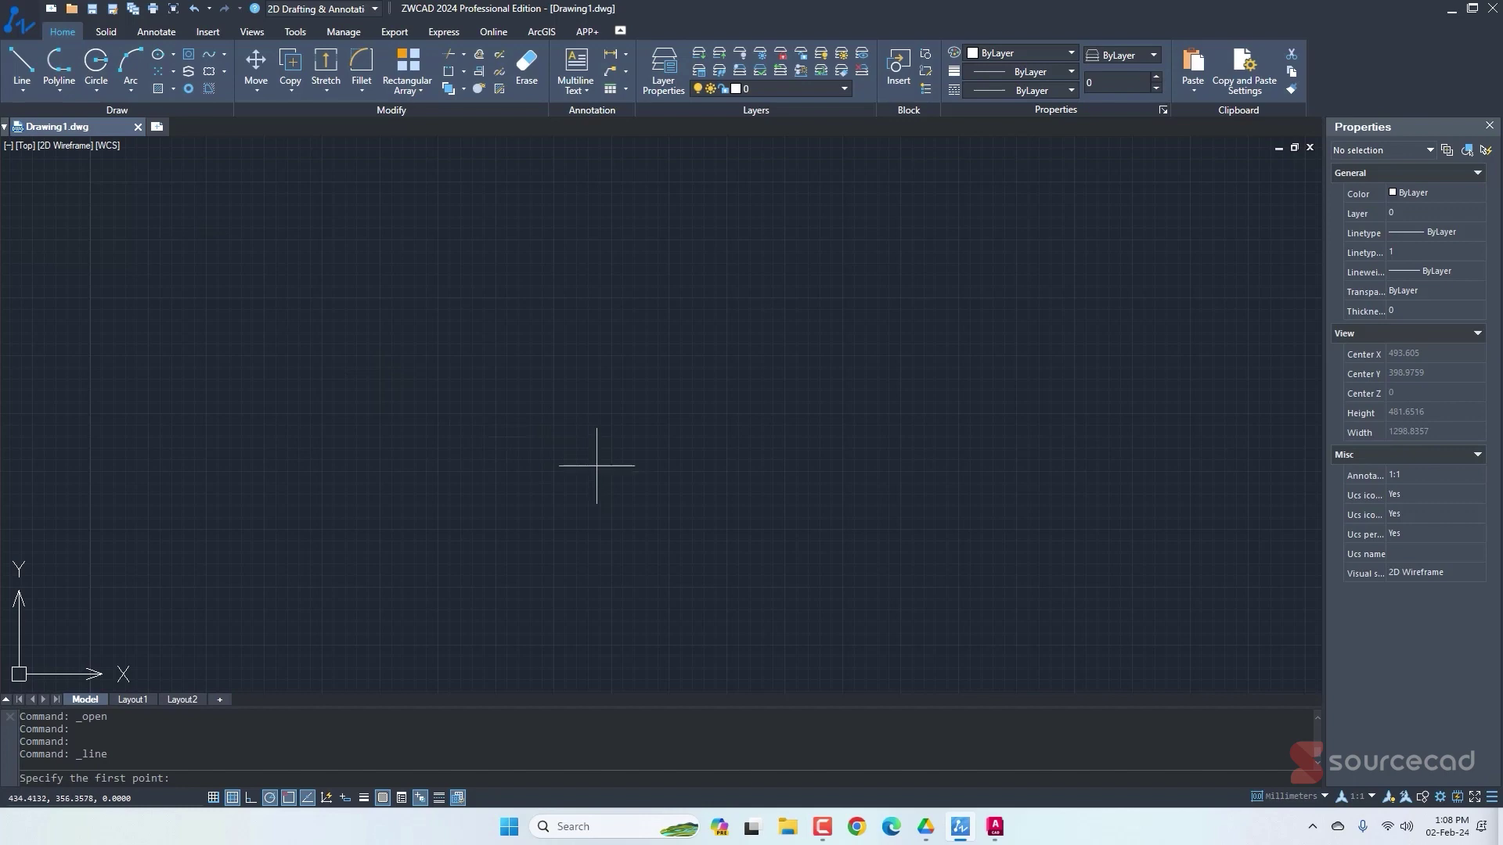
click(400, 454)
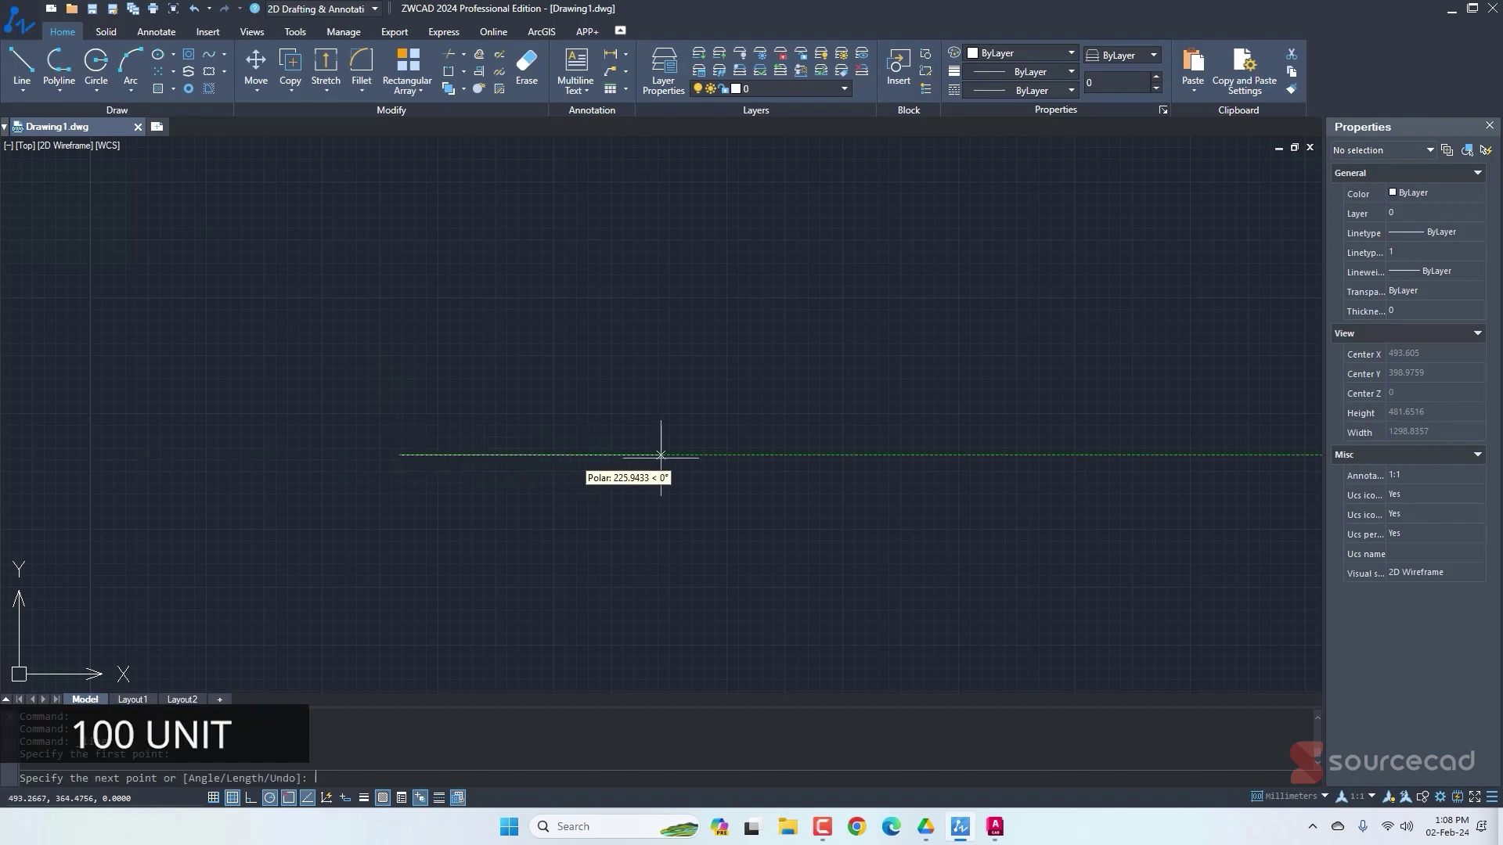
text(1)
key(Return)
key(Return)
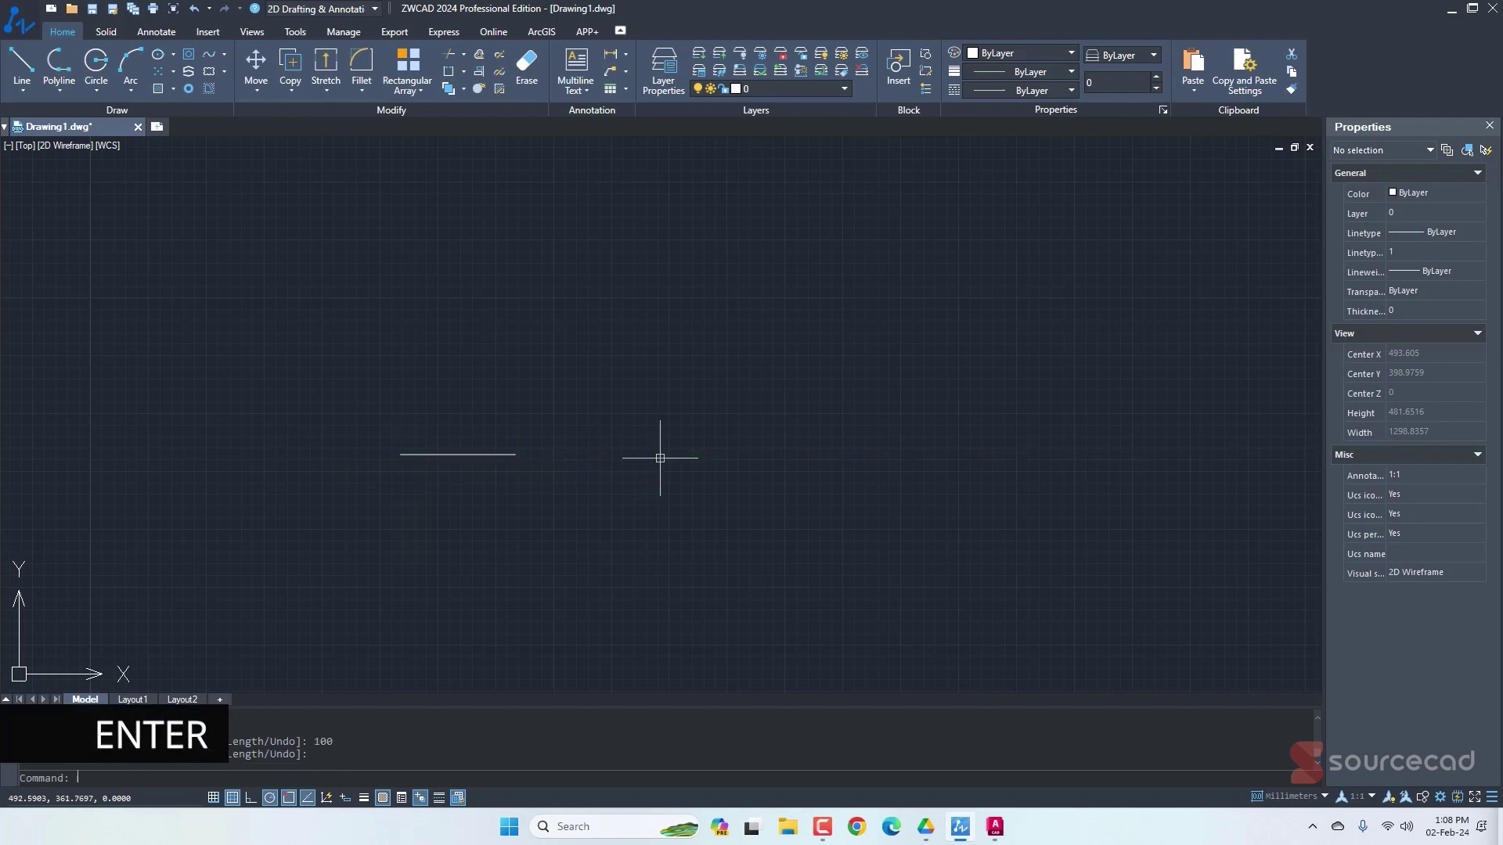
Draw a circle with a radius of 3.6 centred on the left endpoint of the horizontal line.
scroll(460, 456, up, 5)
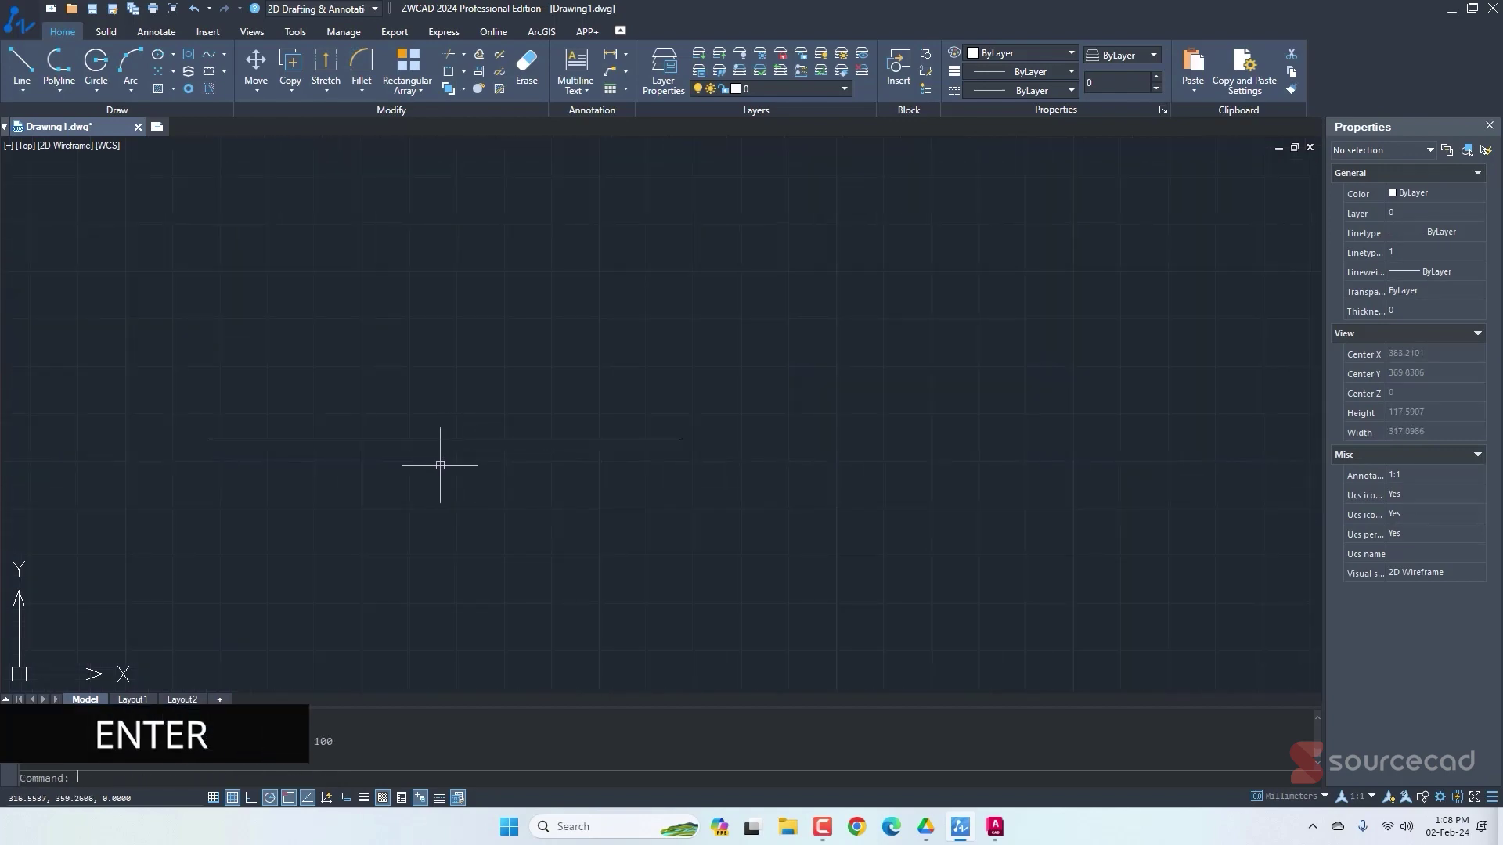
middle_drag(440, 465, 652, 457)
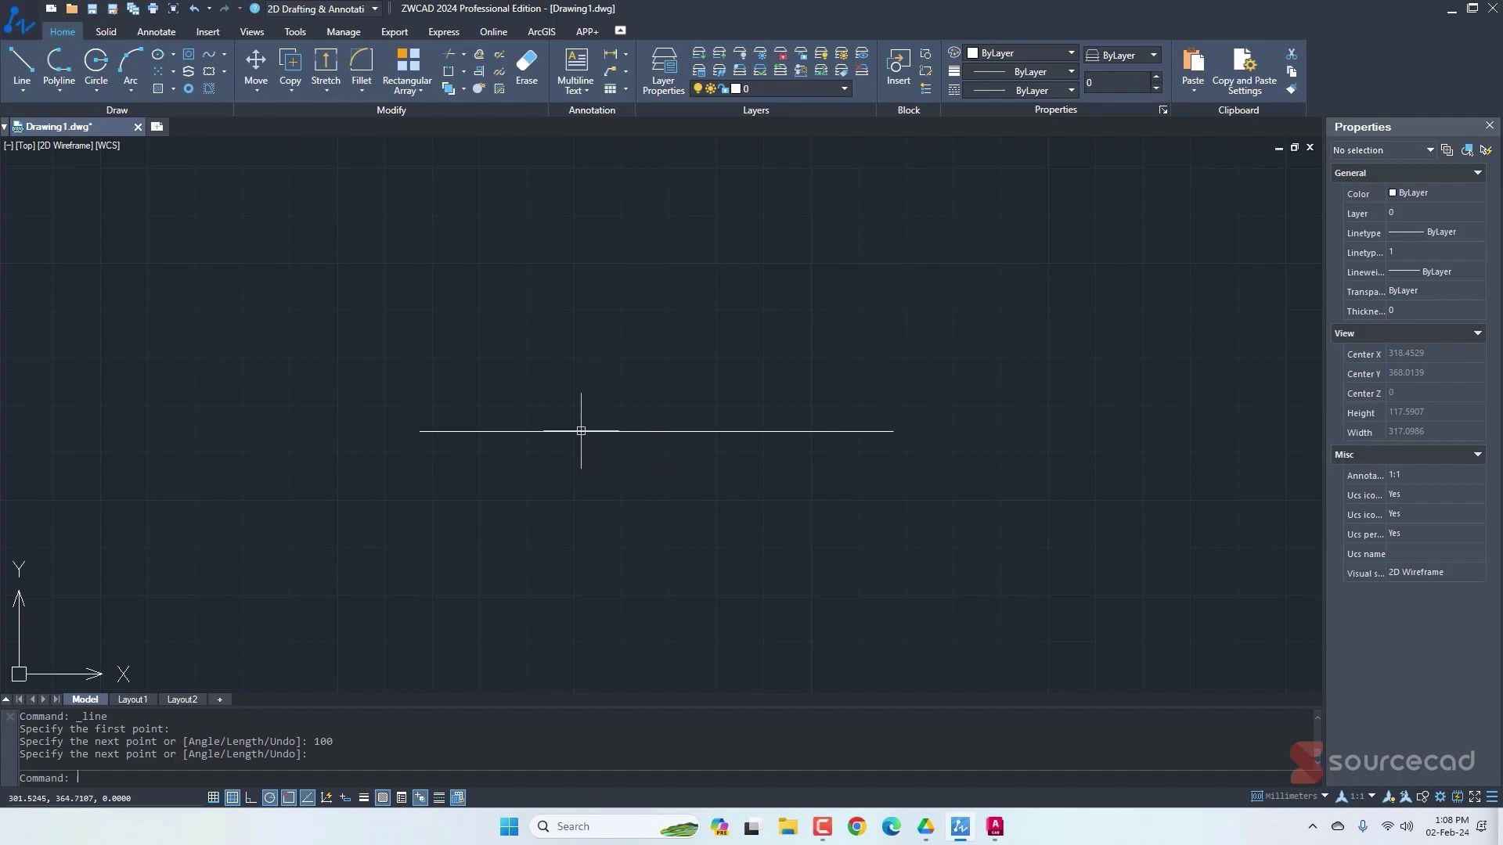
click(96, 61)
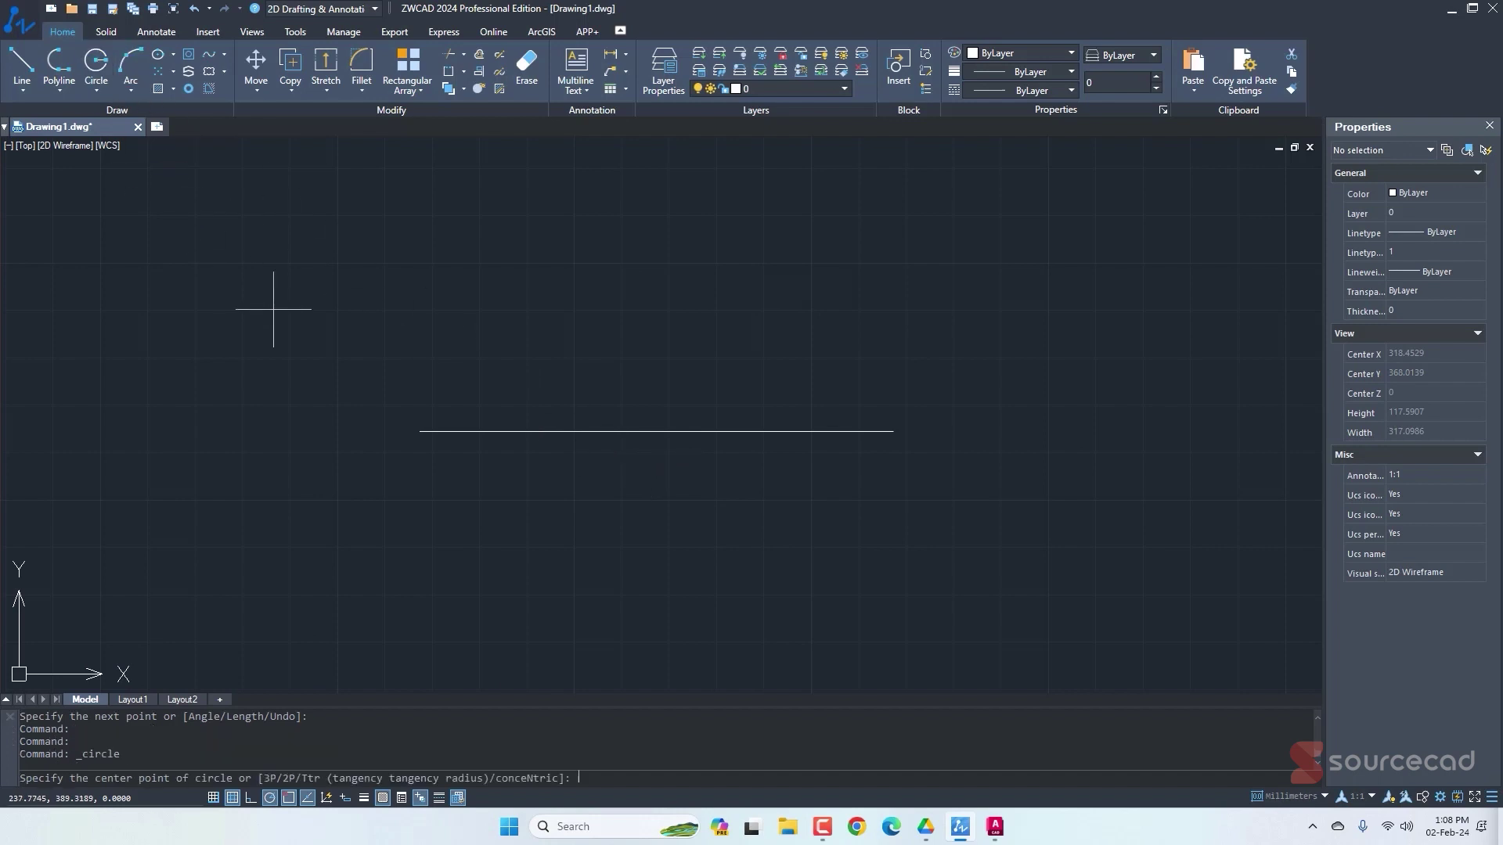
click(420, 432)
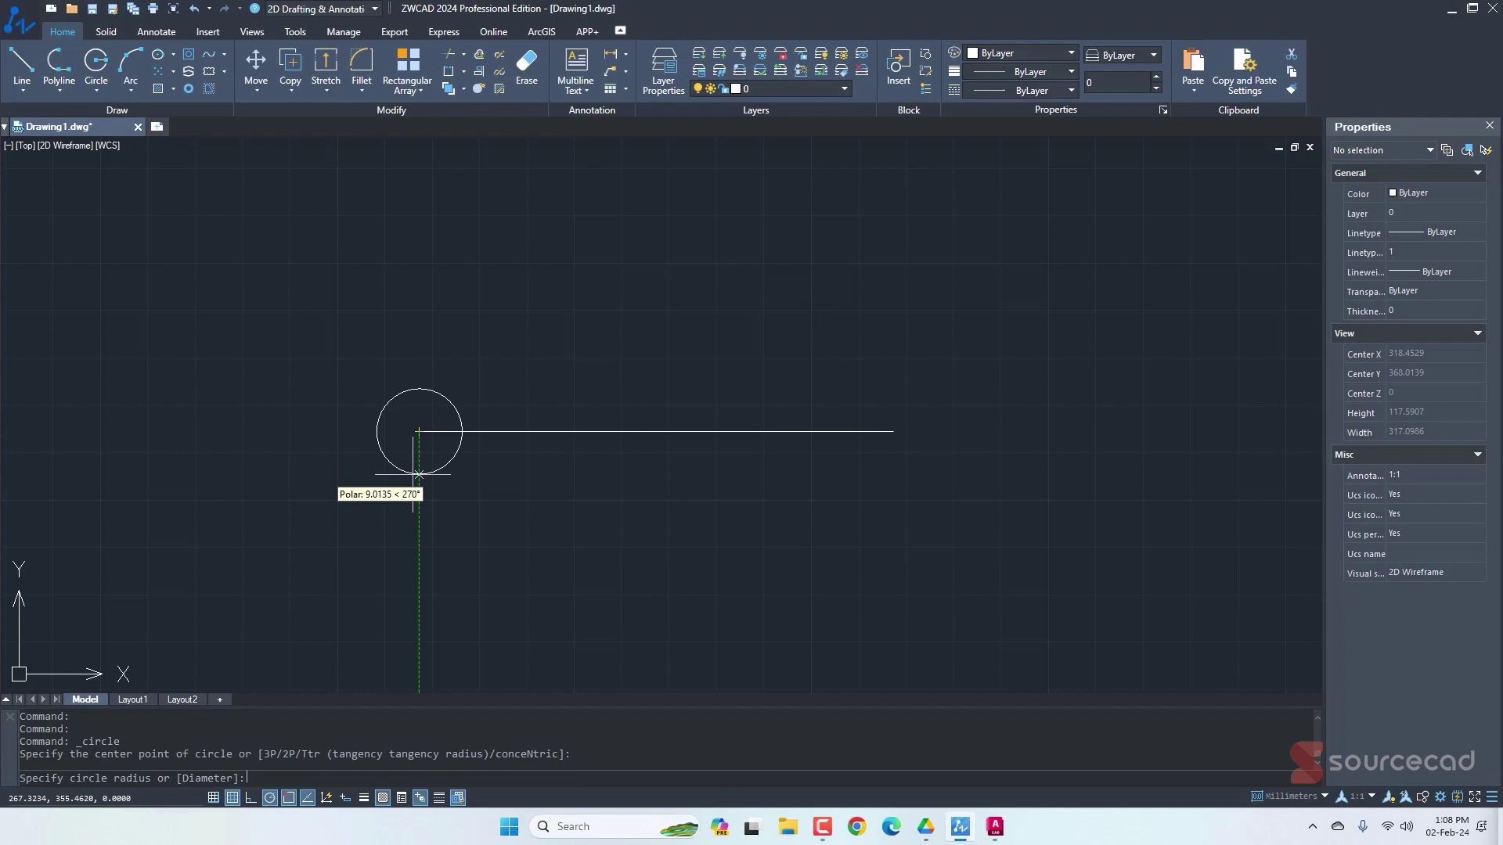
text(3.6)
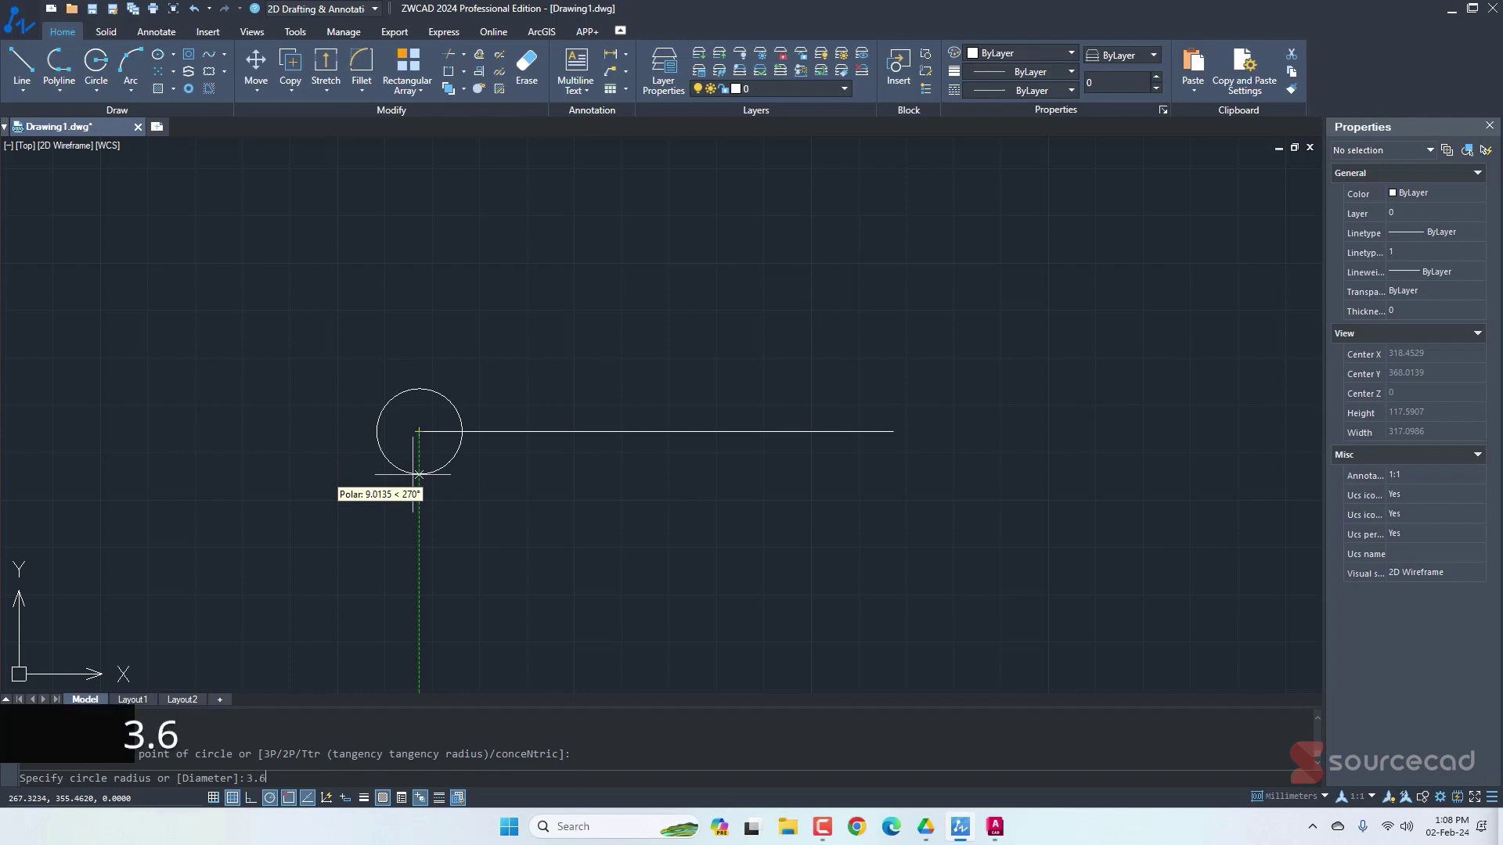
key(Return)
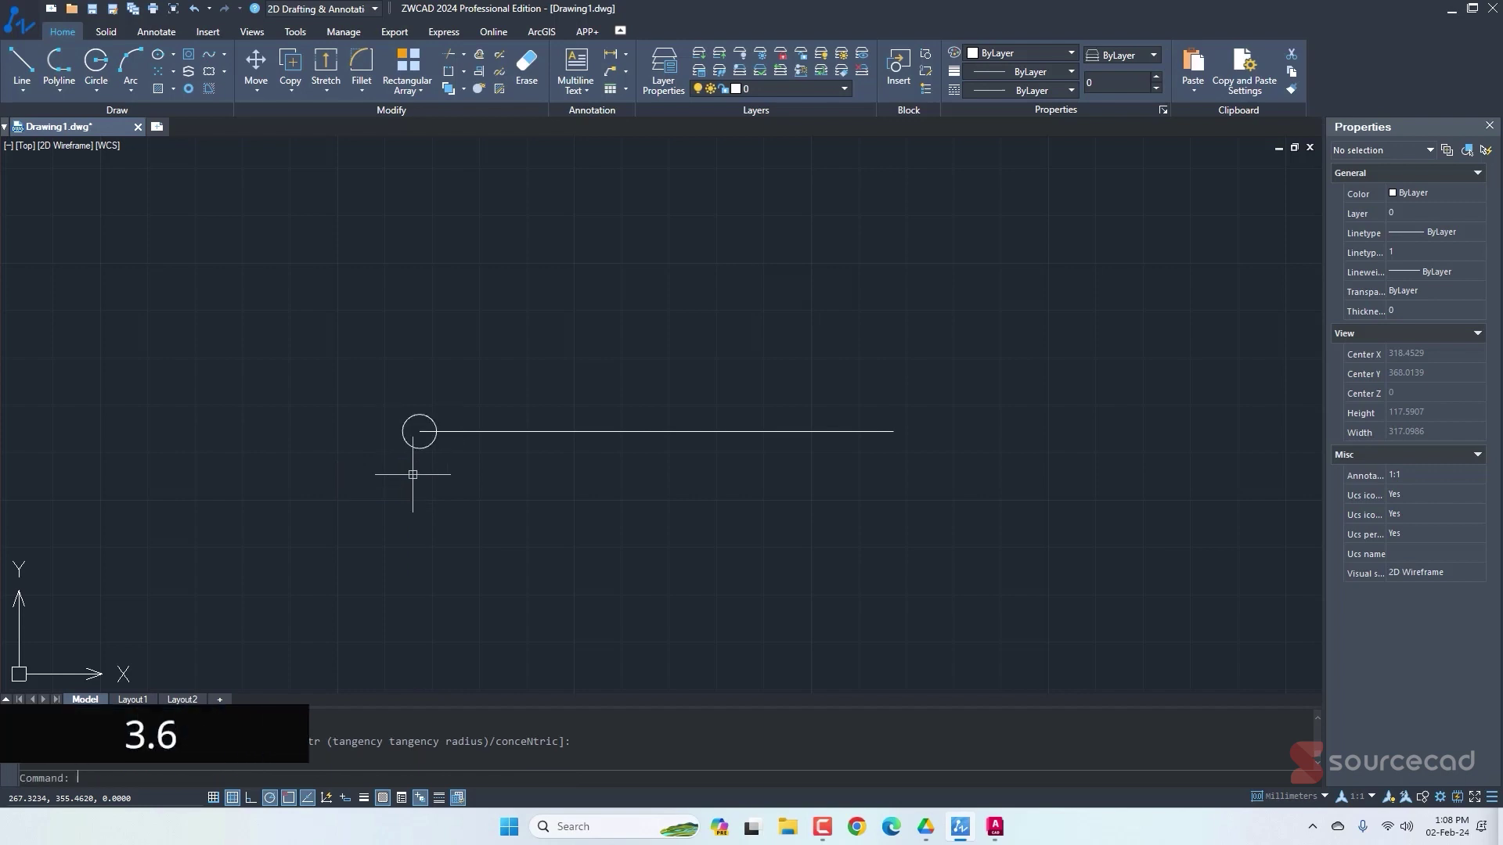
Draw a vertical line 20 units upward from the midpoint of the horizontal line.
click(30, 81)
click(656, 431)
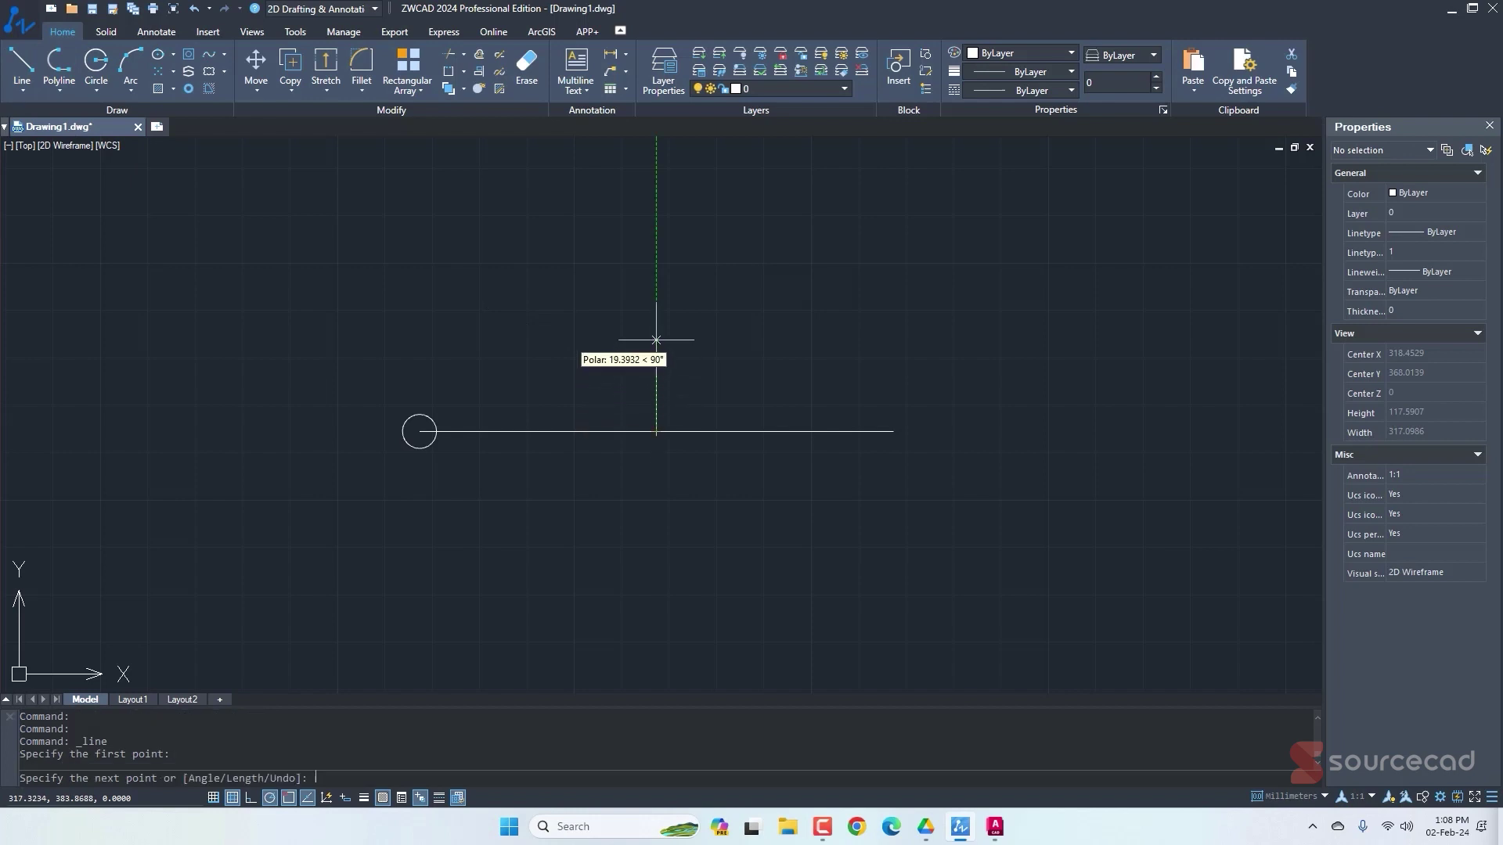
text(20)
key(Return)
key(Return)
Draw a second vertical line 10 units downward from the midpoint of the horizontal line.
key(Return)
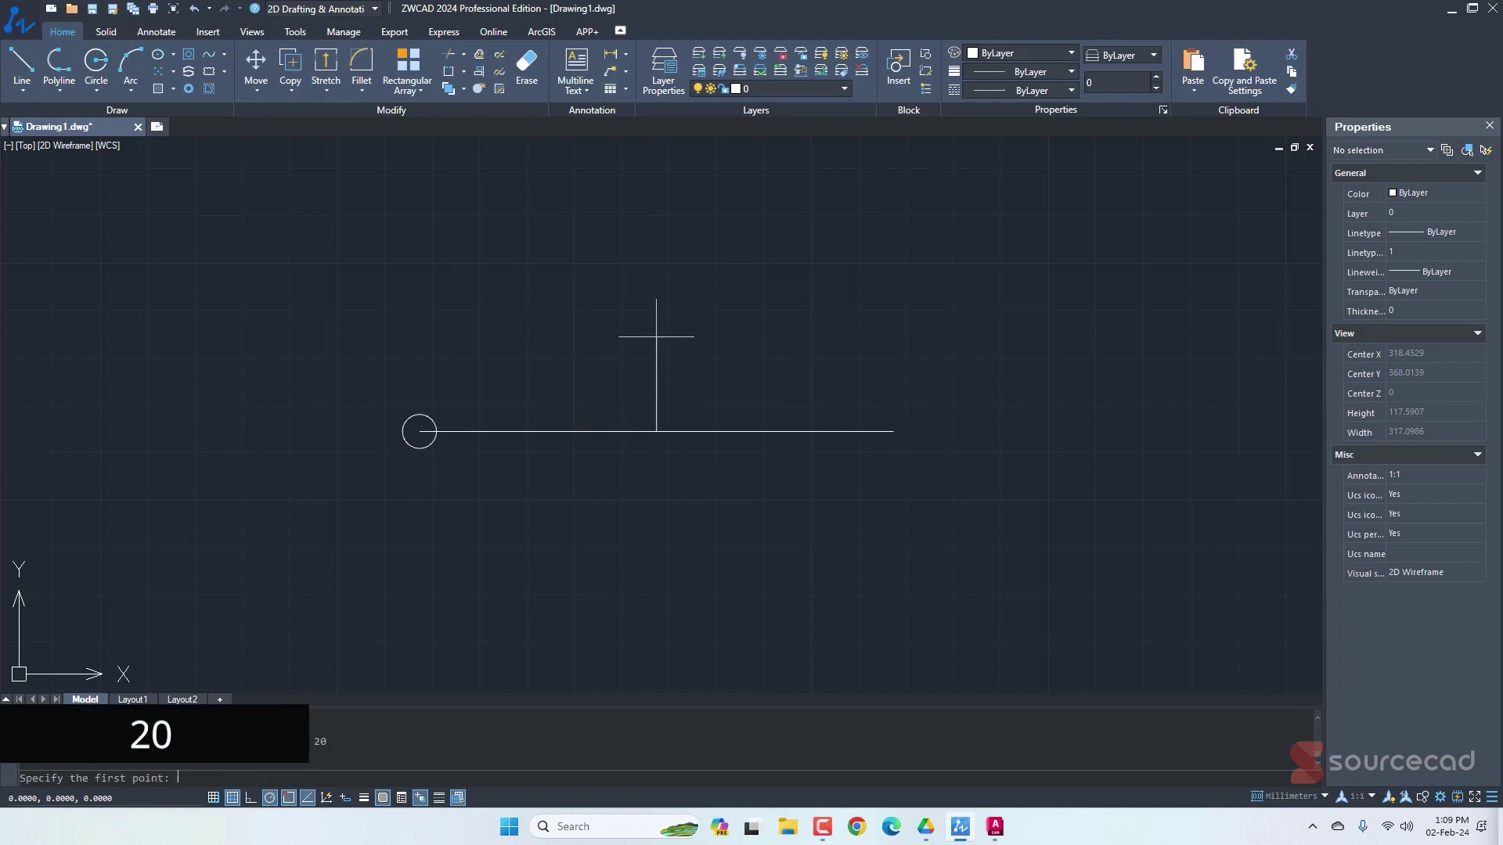
click(656, 432)
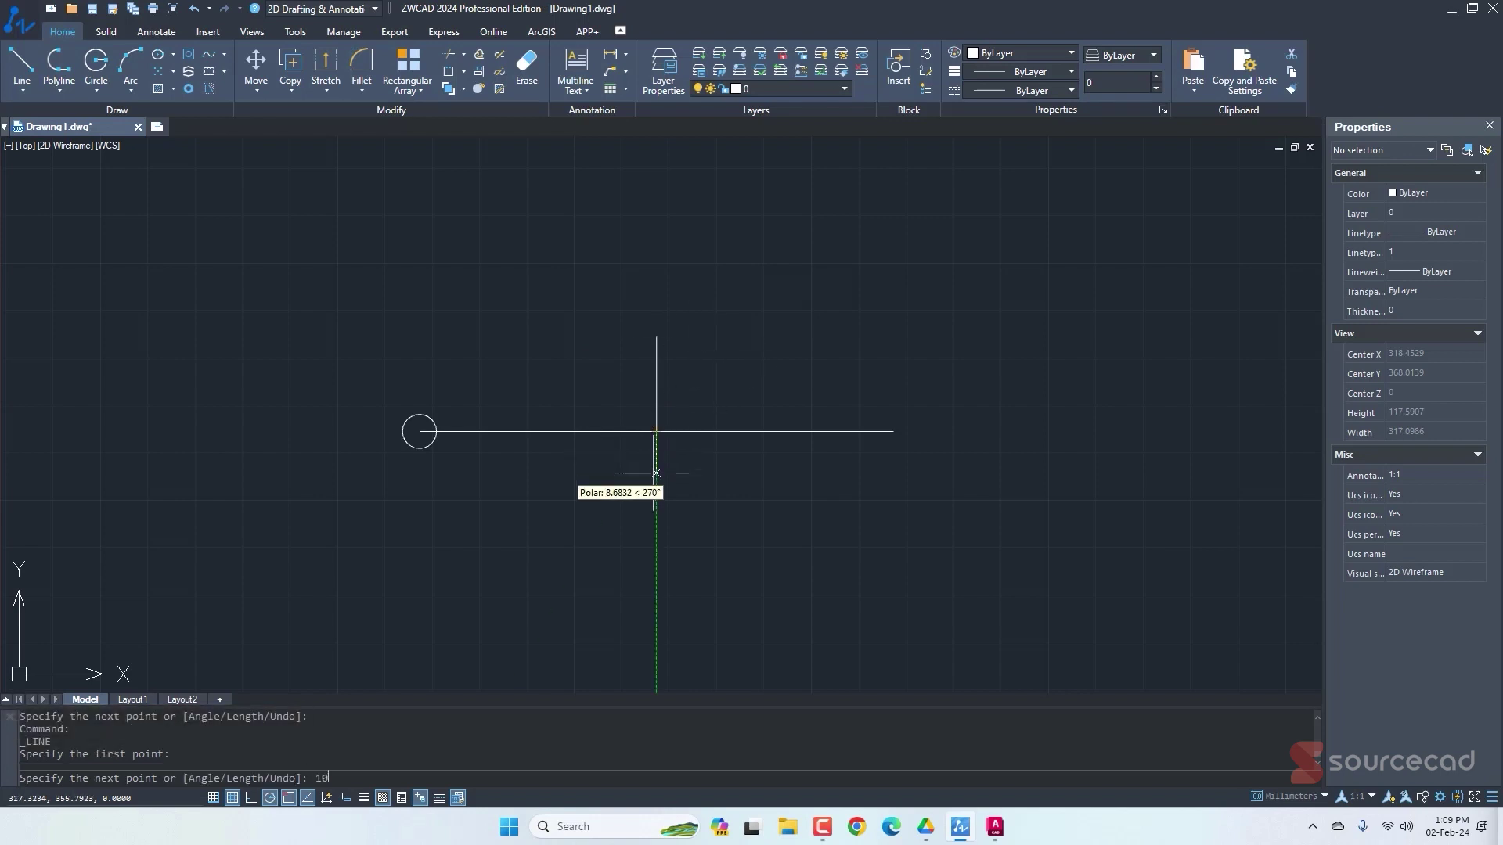
text(10)
key(Return)
key(Return)
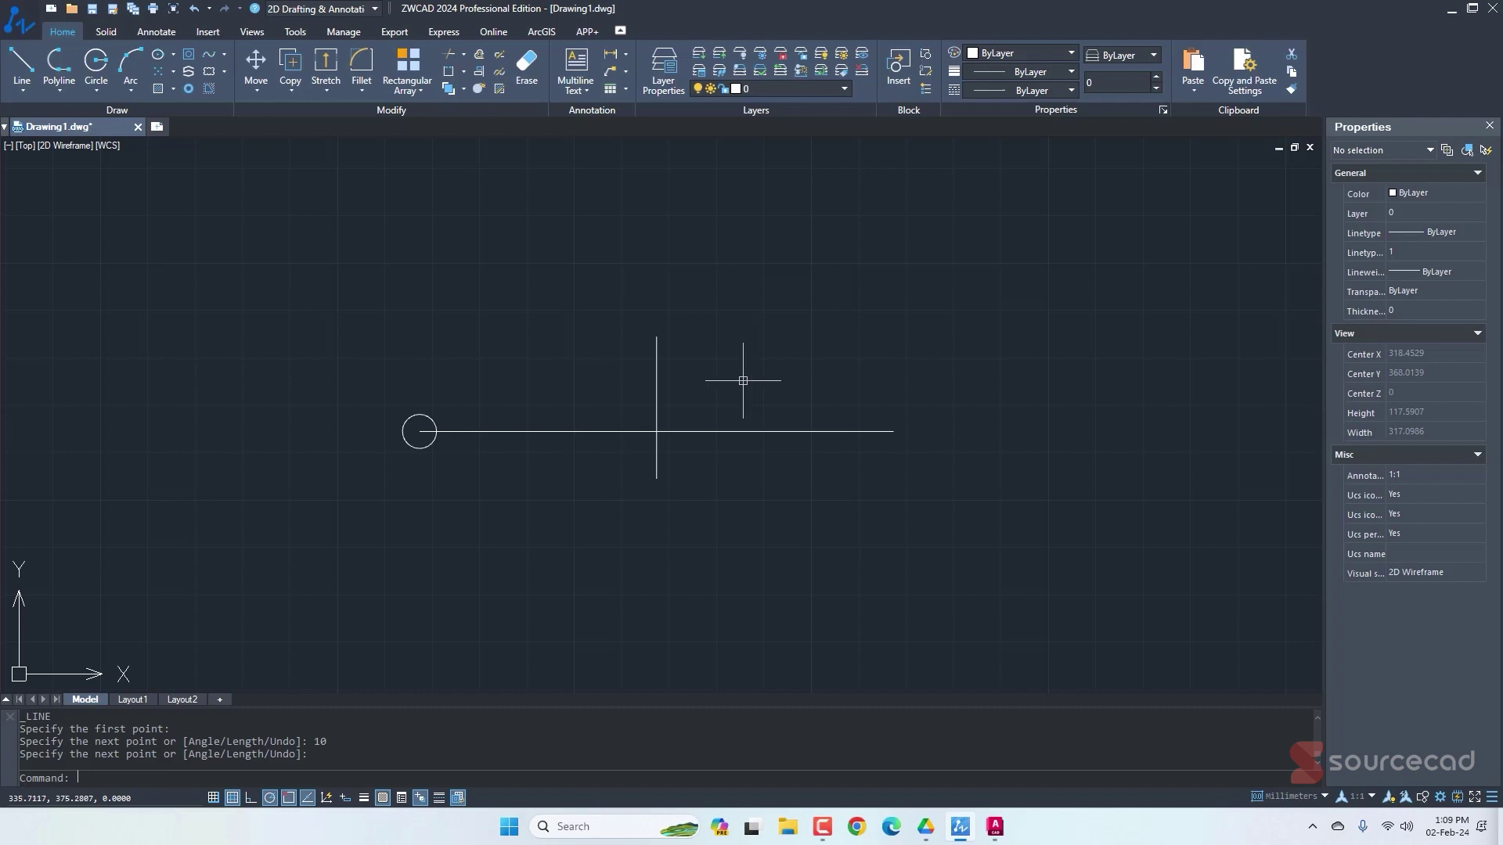
Open the polar tracking settings and accept an increment angle of 30 degrees with tracking on.
right_click(270, 799)
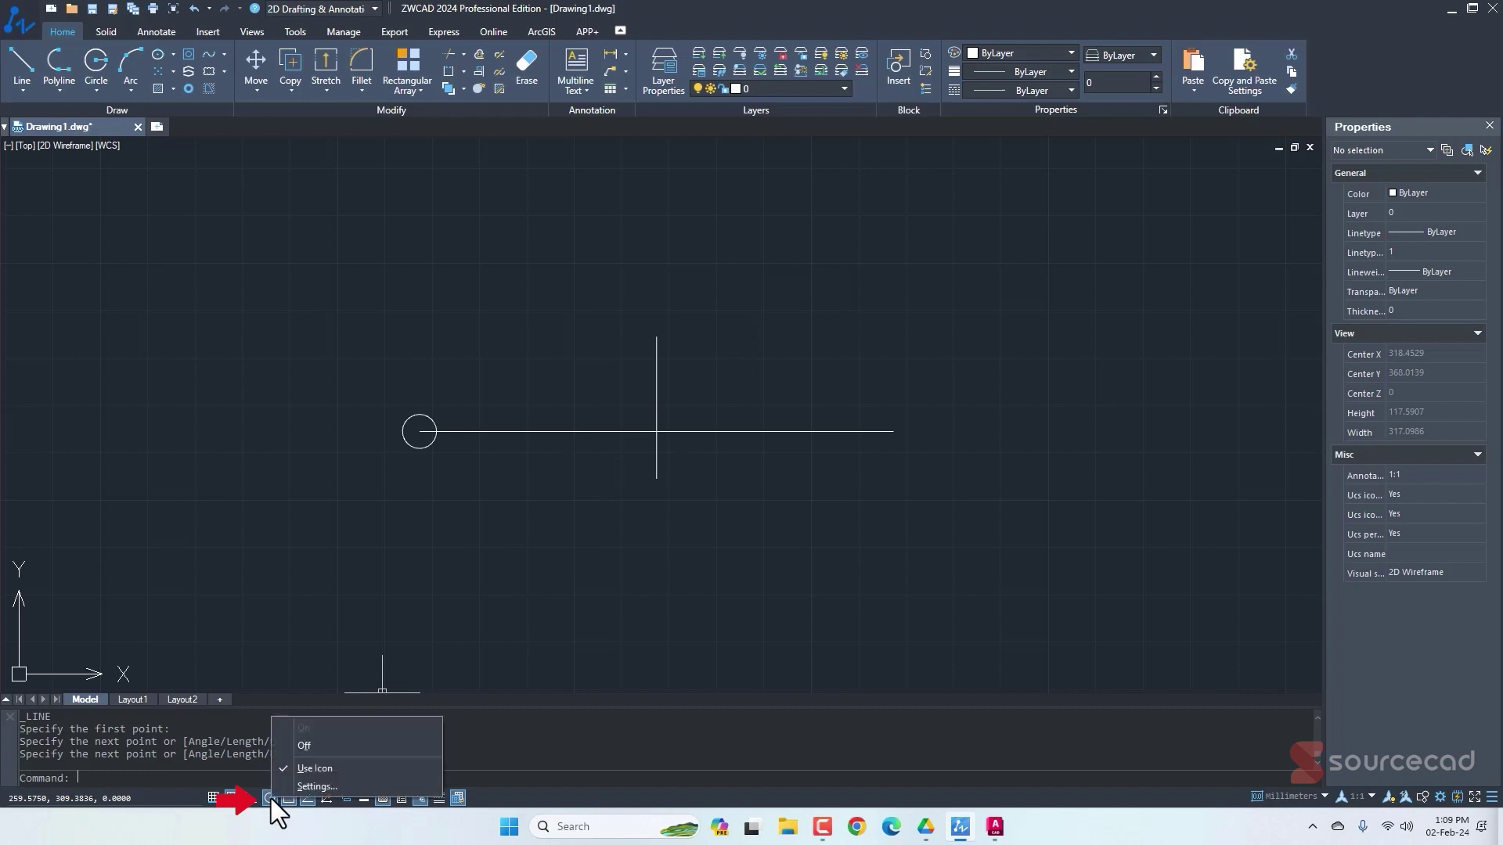
click(313, 786)
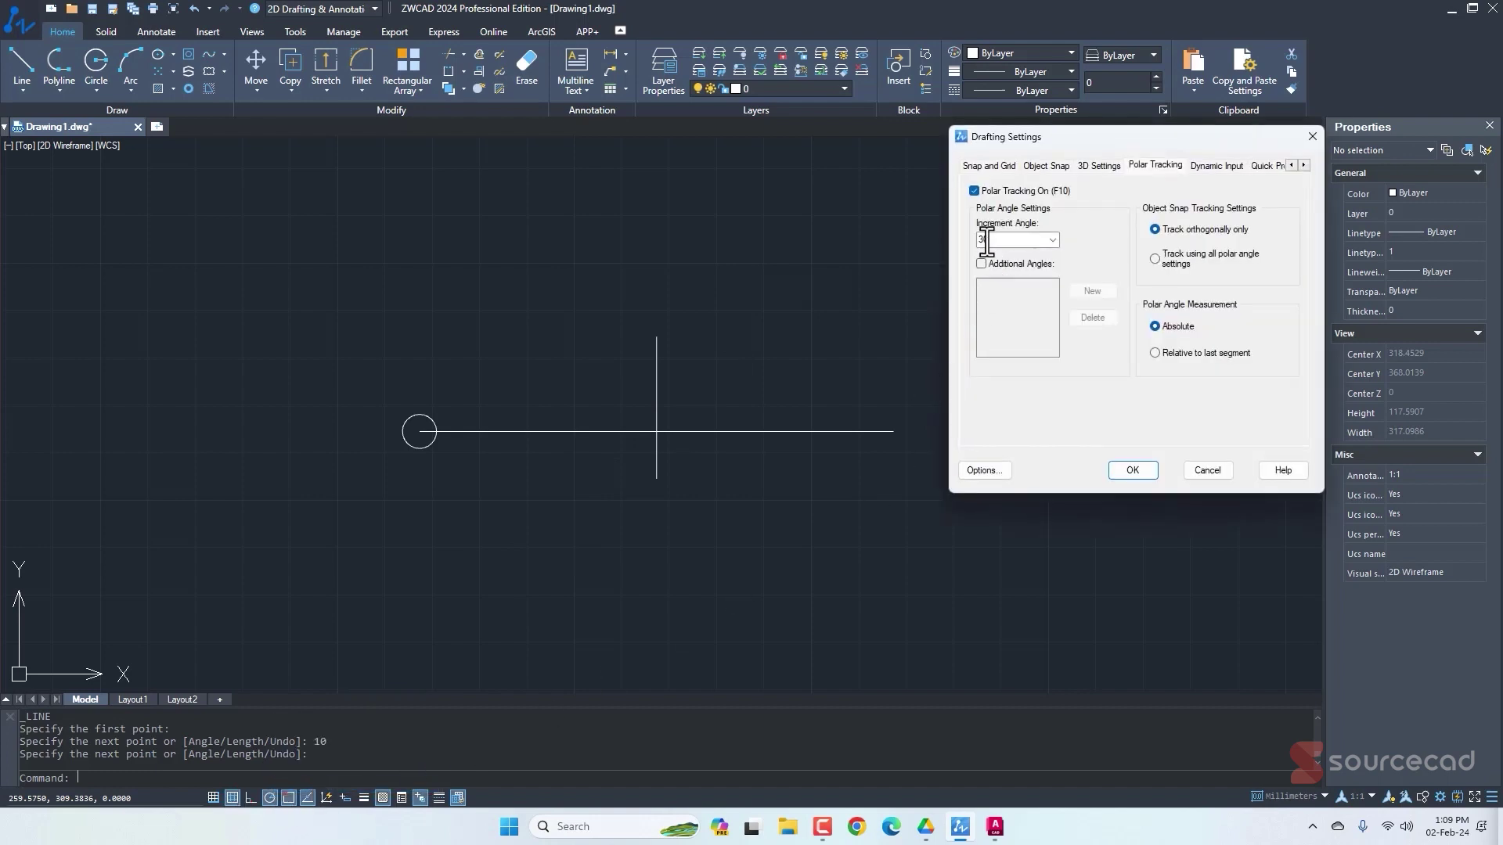
click(1133, 470)
Draw a line rising at 30 degrees from the horizontal line's left endpoint to just beyond the vertical centre line.
click(30, 59)
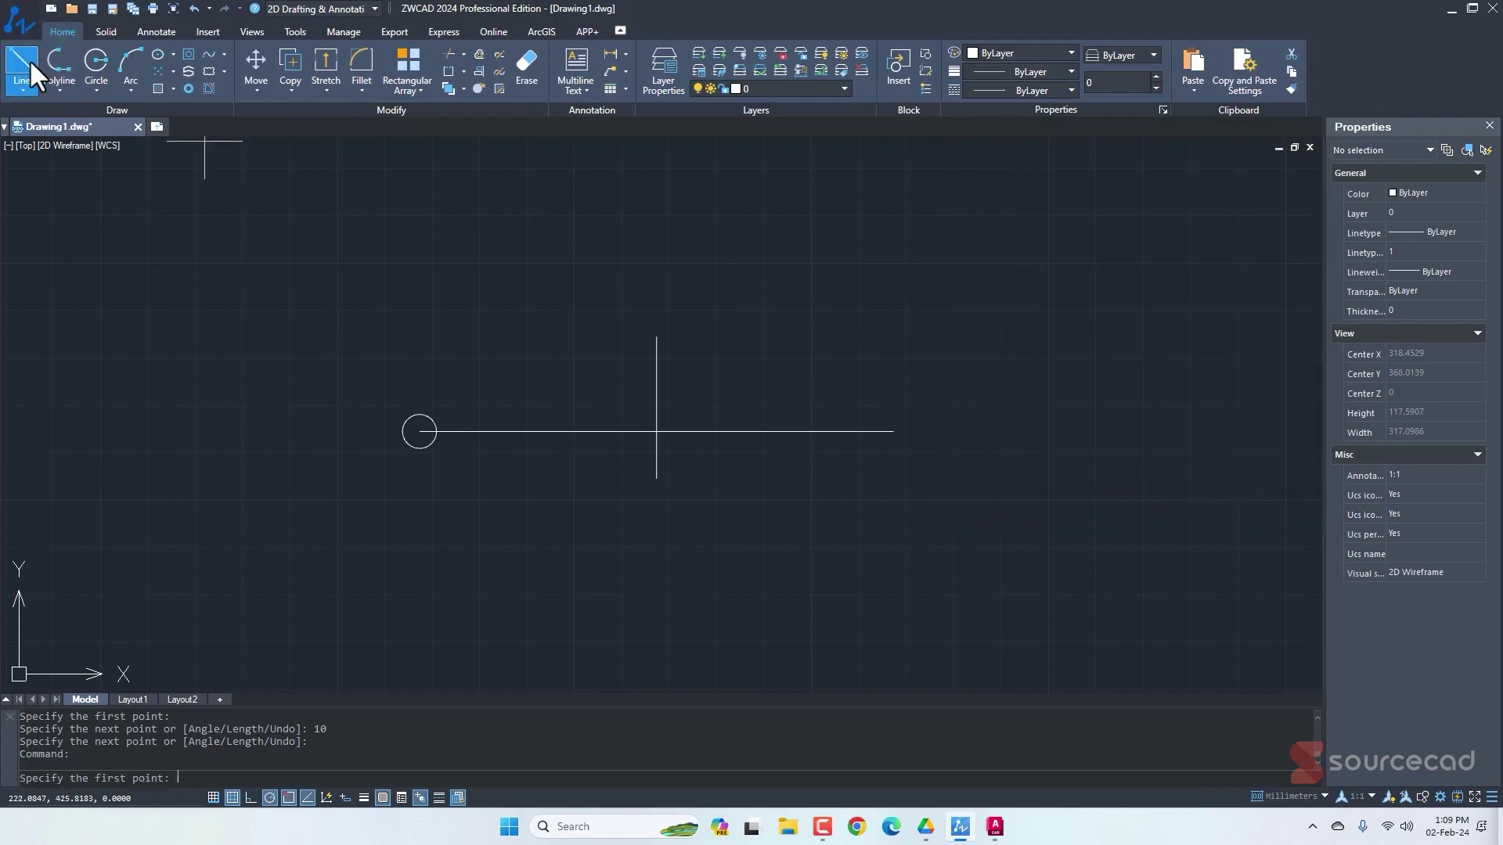
click(420, 432)
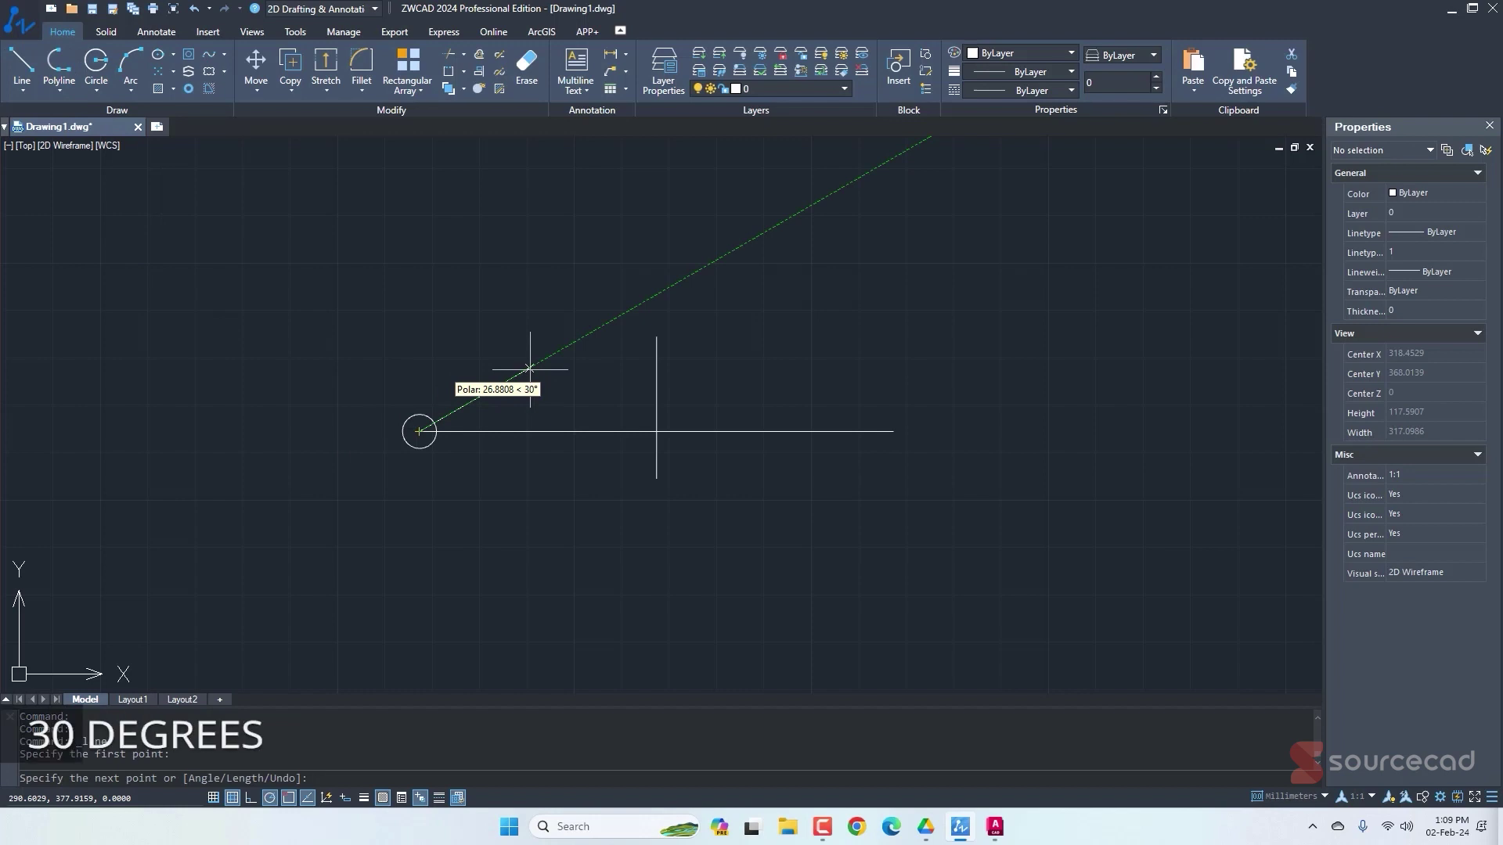
click(694, 273)
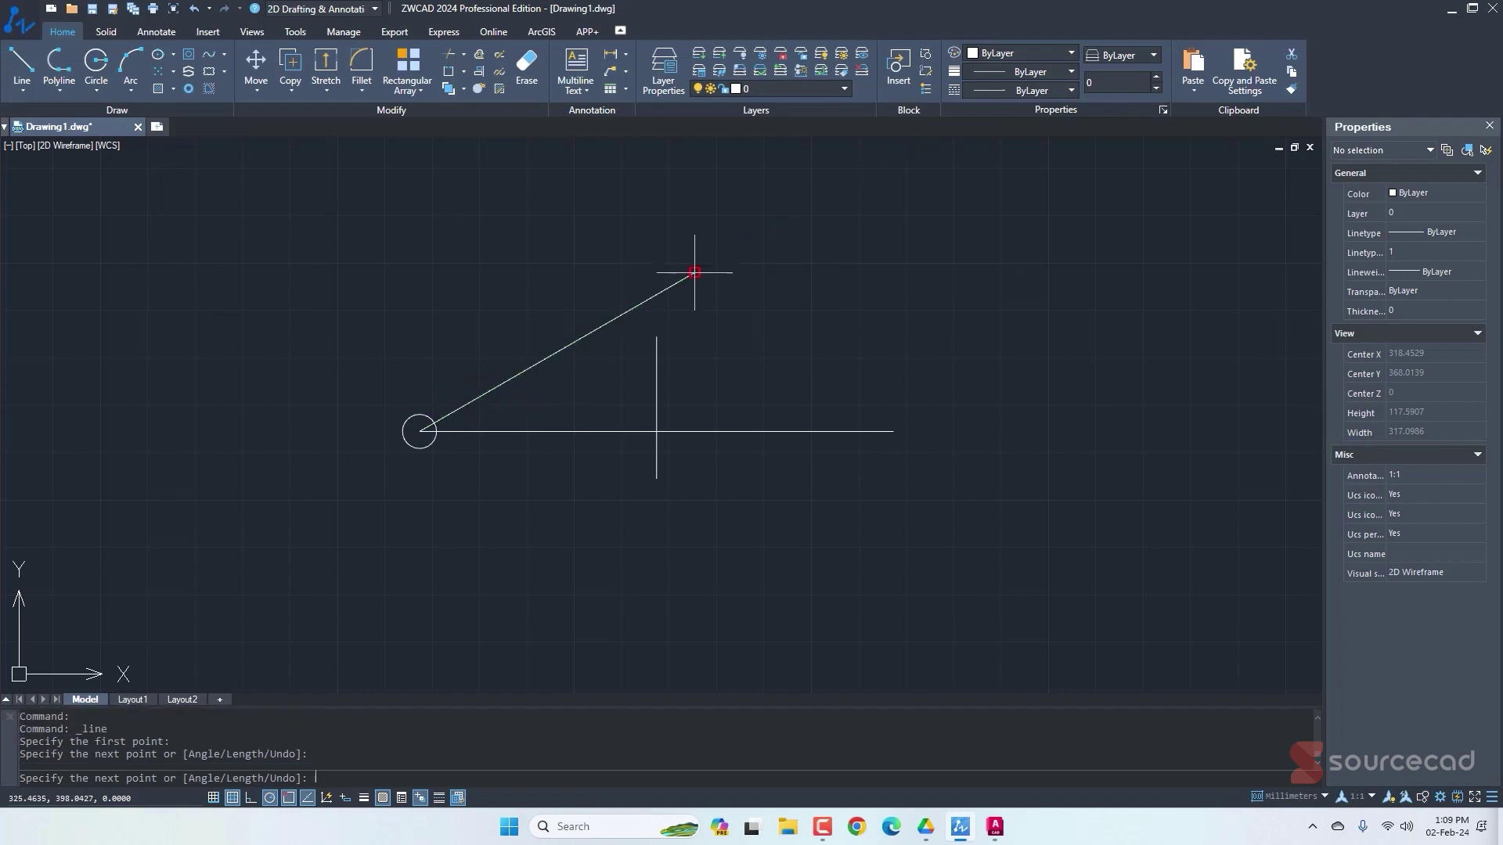
key(Return)
Draw a line at 150 degrees from the horizontal line's right endpoint so that it crosses the other slanted line.
key(Return)
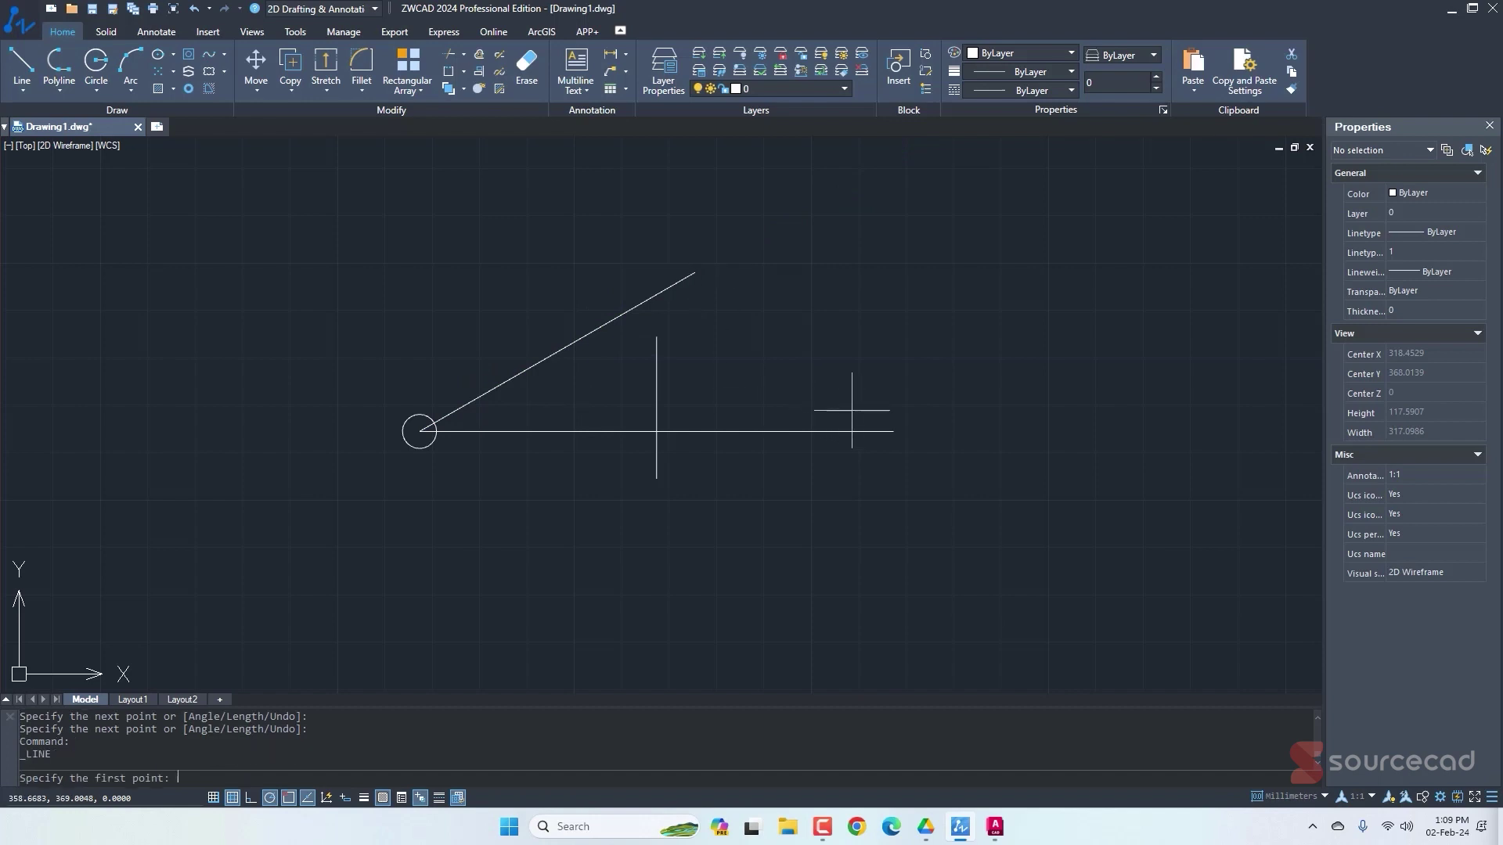
click(892, 430)
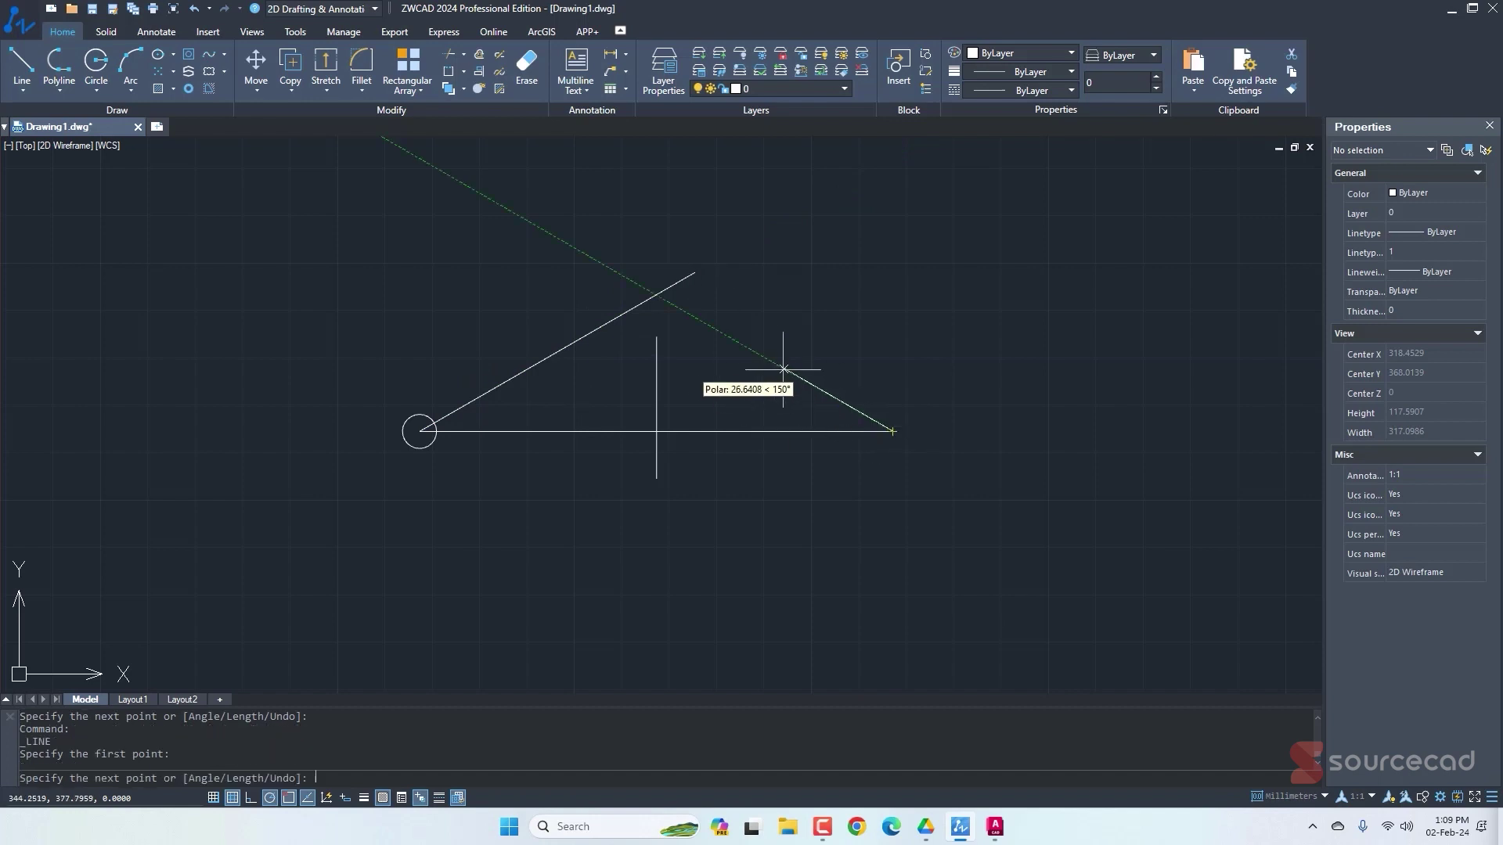
click(629, 278)
key(Return)
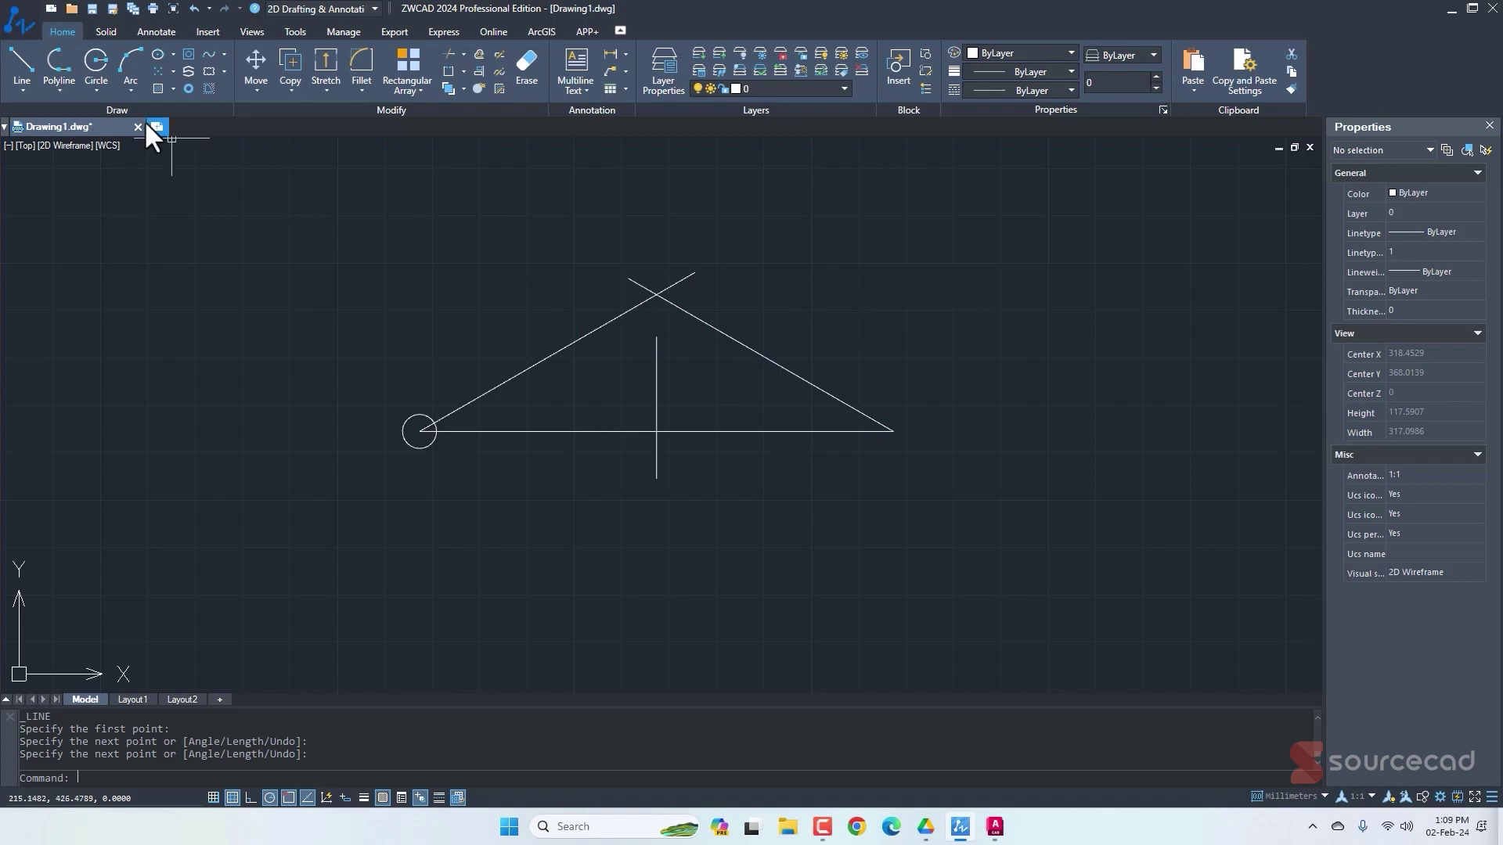
Draw horizontal lines to the left and right from the top of the vertical line, each extending past a slanted line.
click(30, 63)
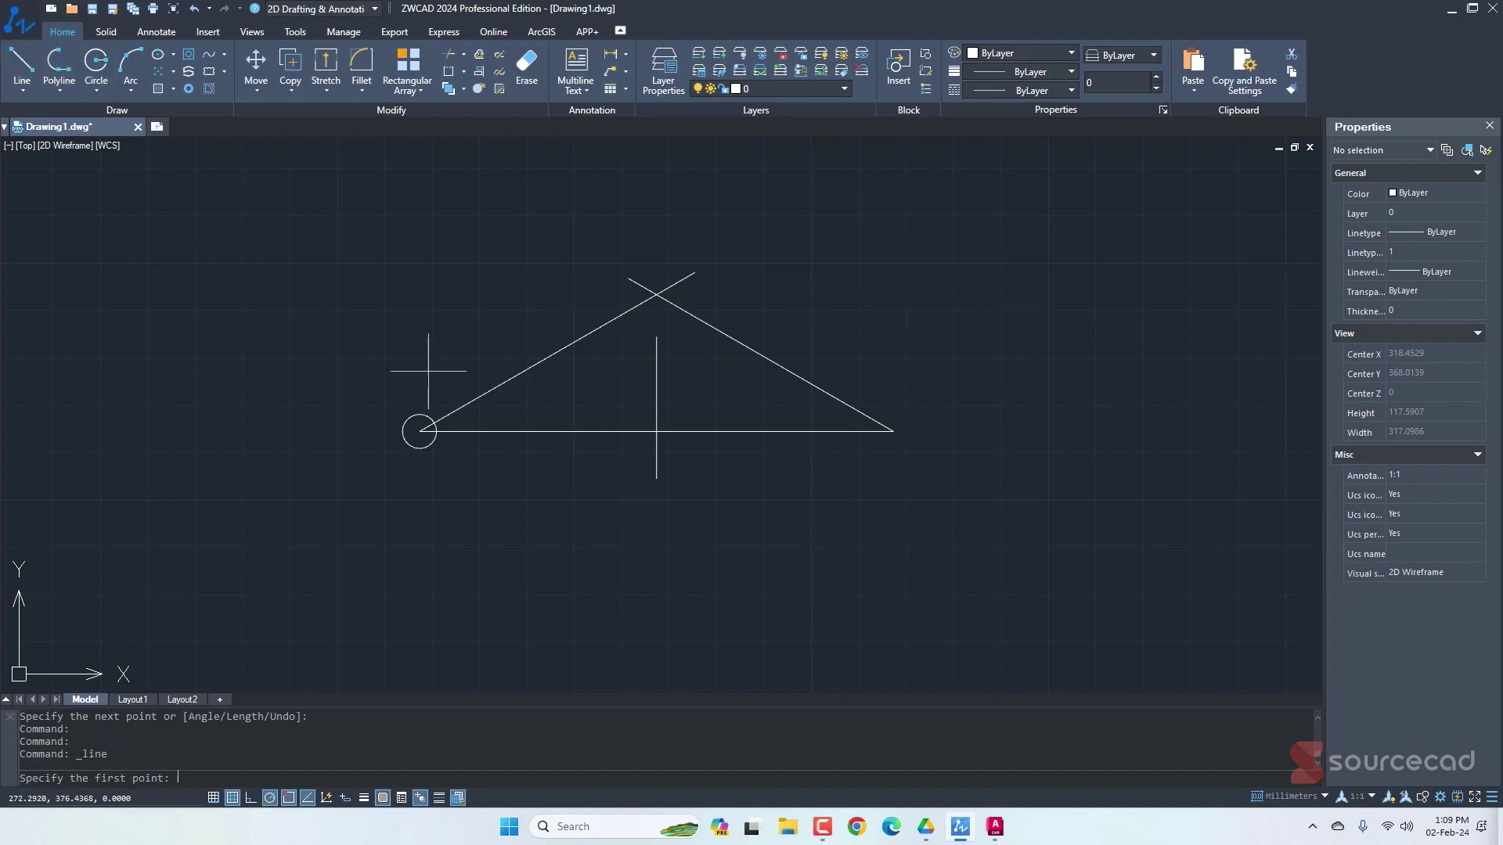
click(656, 337)
click(505, 337)
key(Return)
key(Return)
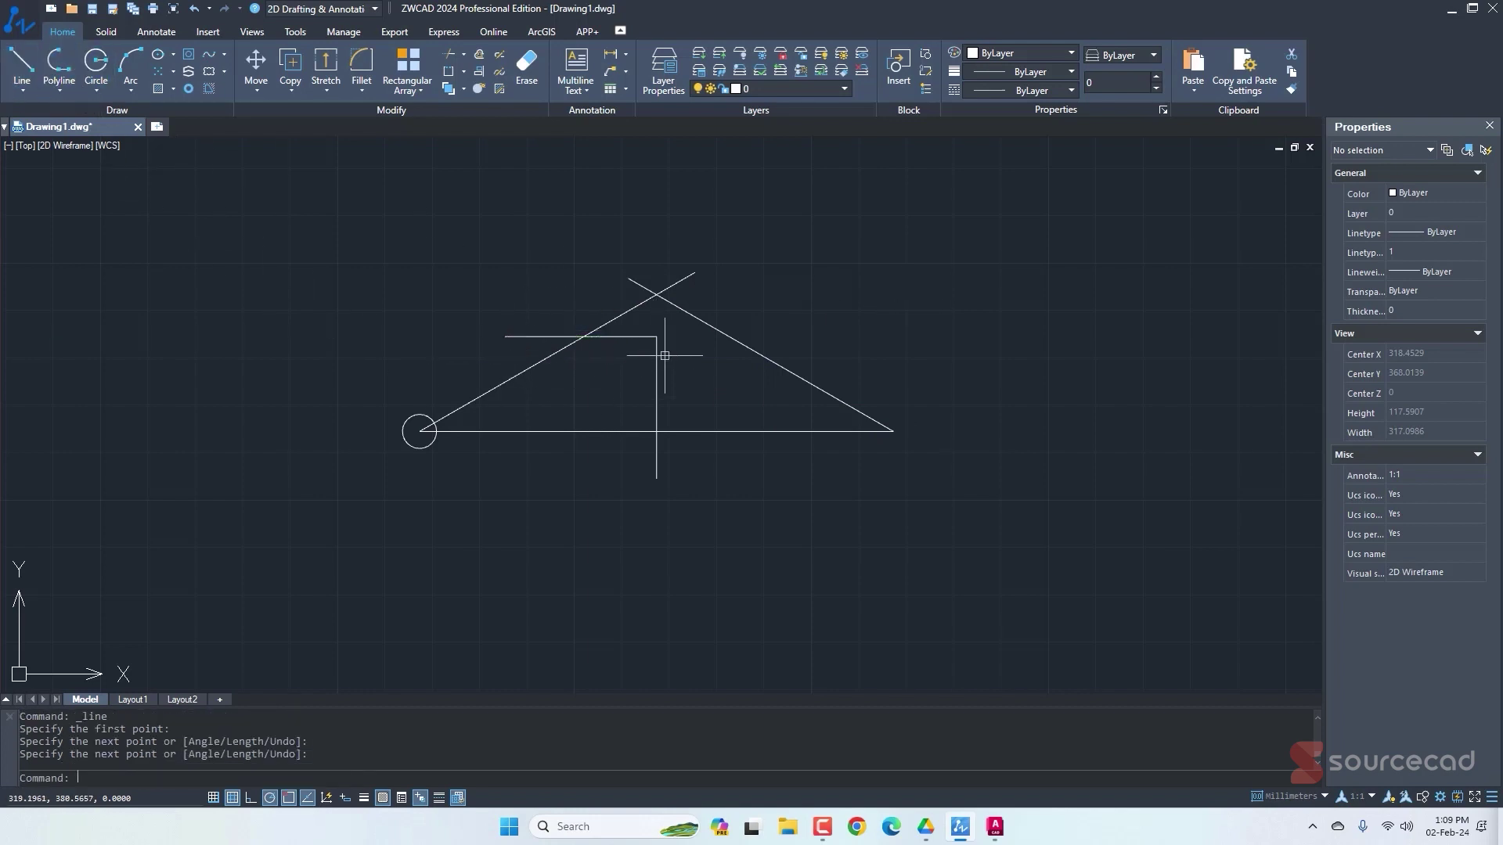
click(656, 337)
click(802, 336)
key(Return)
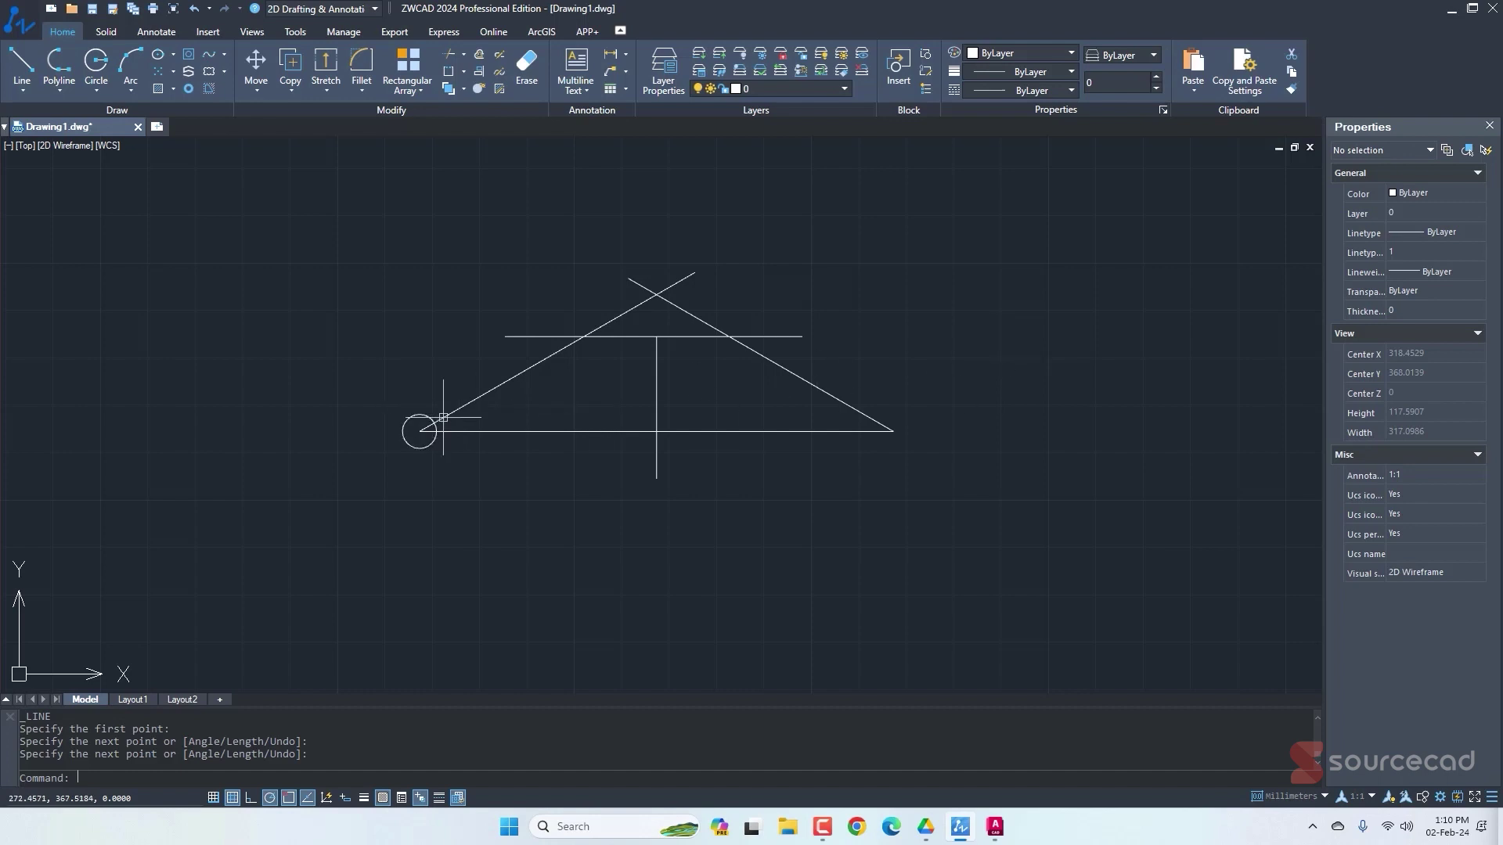
Copy the circle by its centre to both upper intersections, the baseline's midpoint and right endpoint, and the vertical line's lower end.
click(293, 66)
click(403, 427)
key(Return)
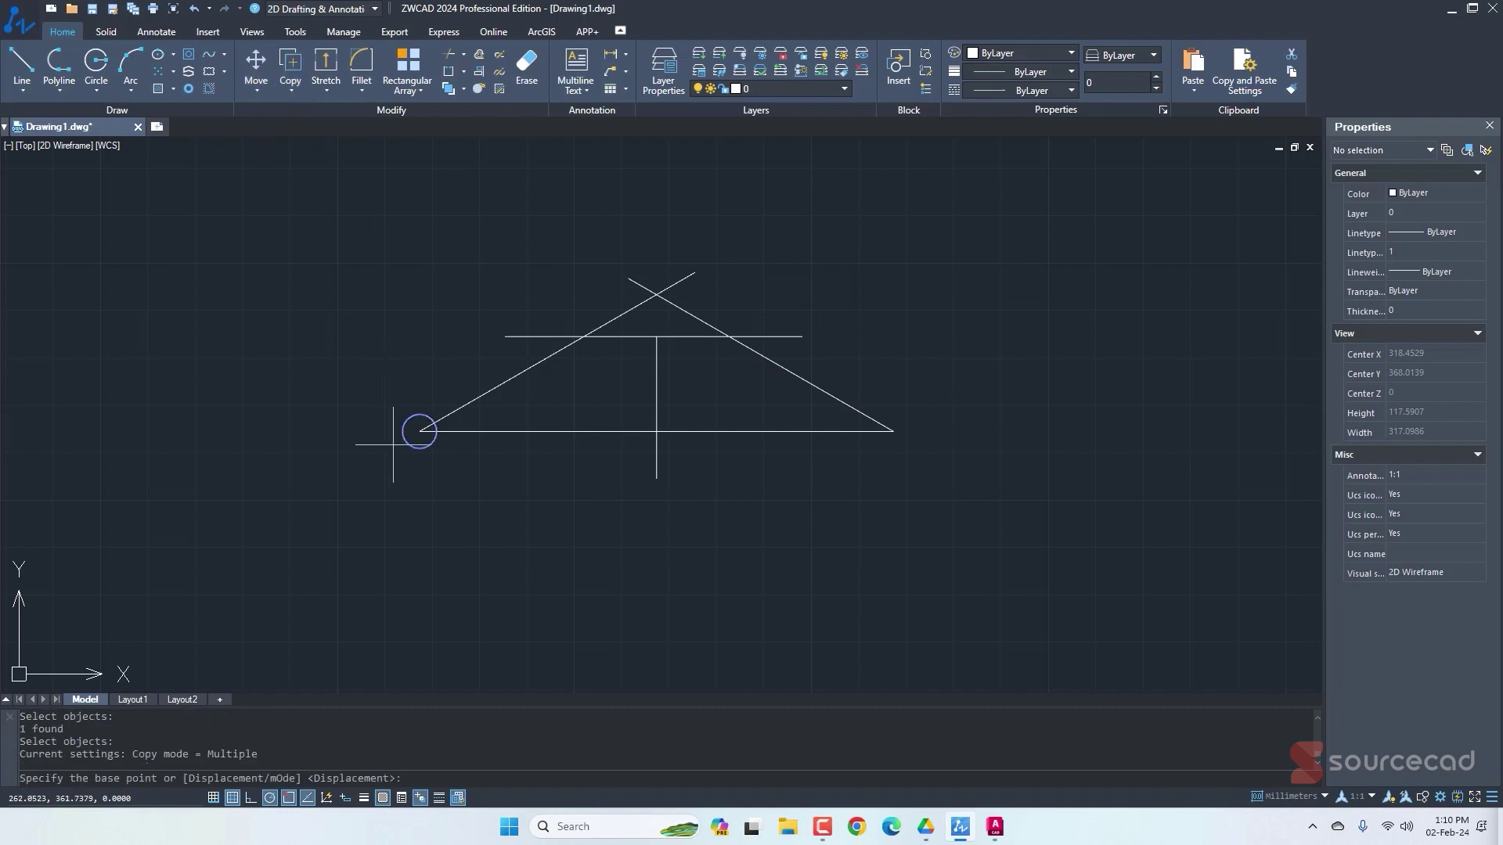
click(419, 432)
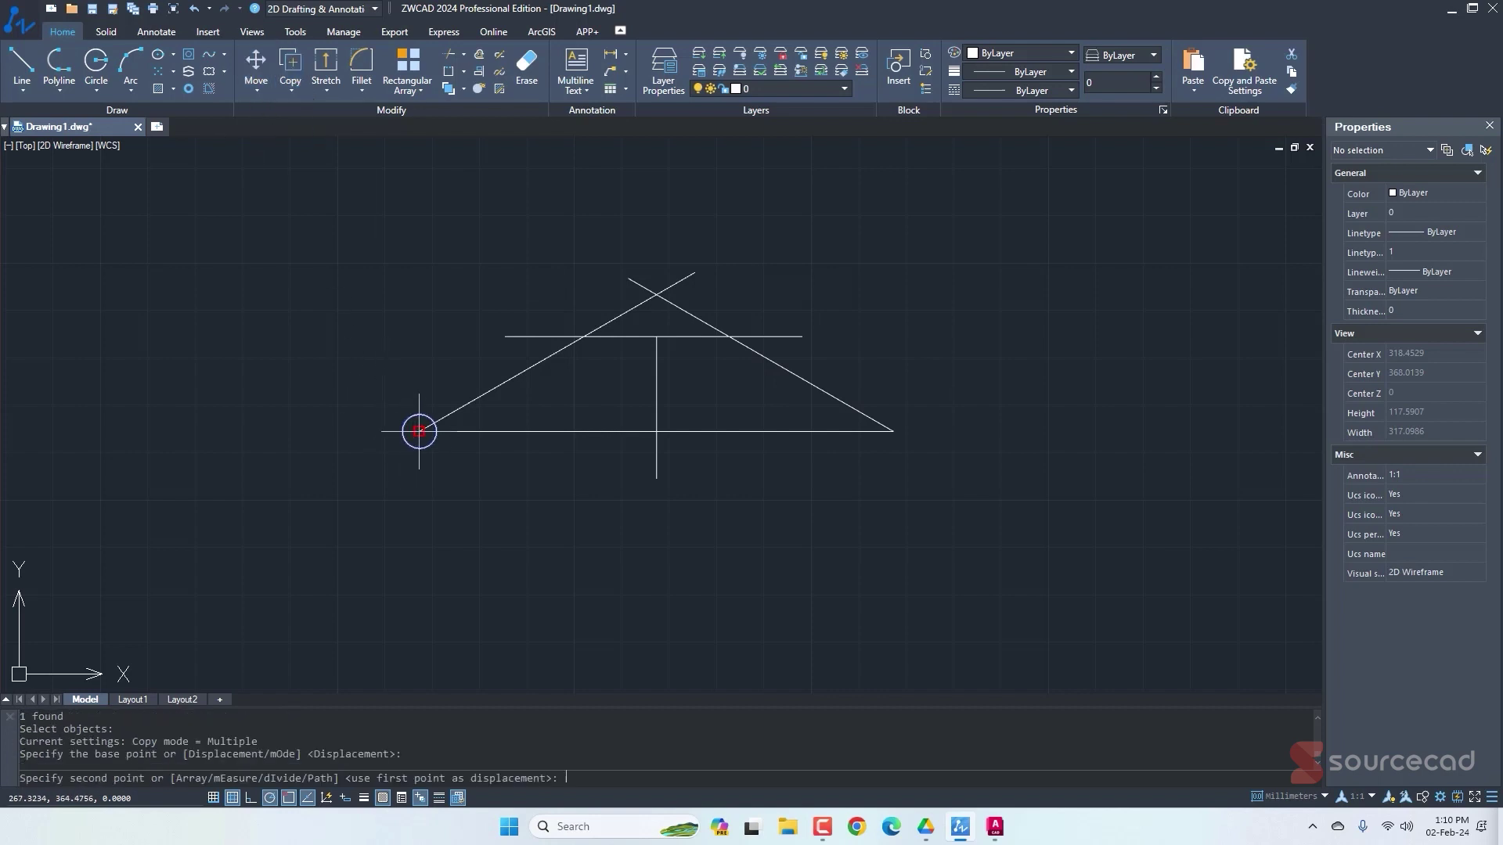
click(583, 336)
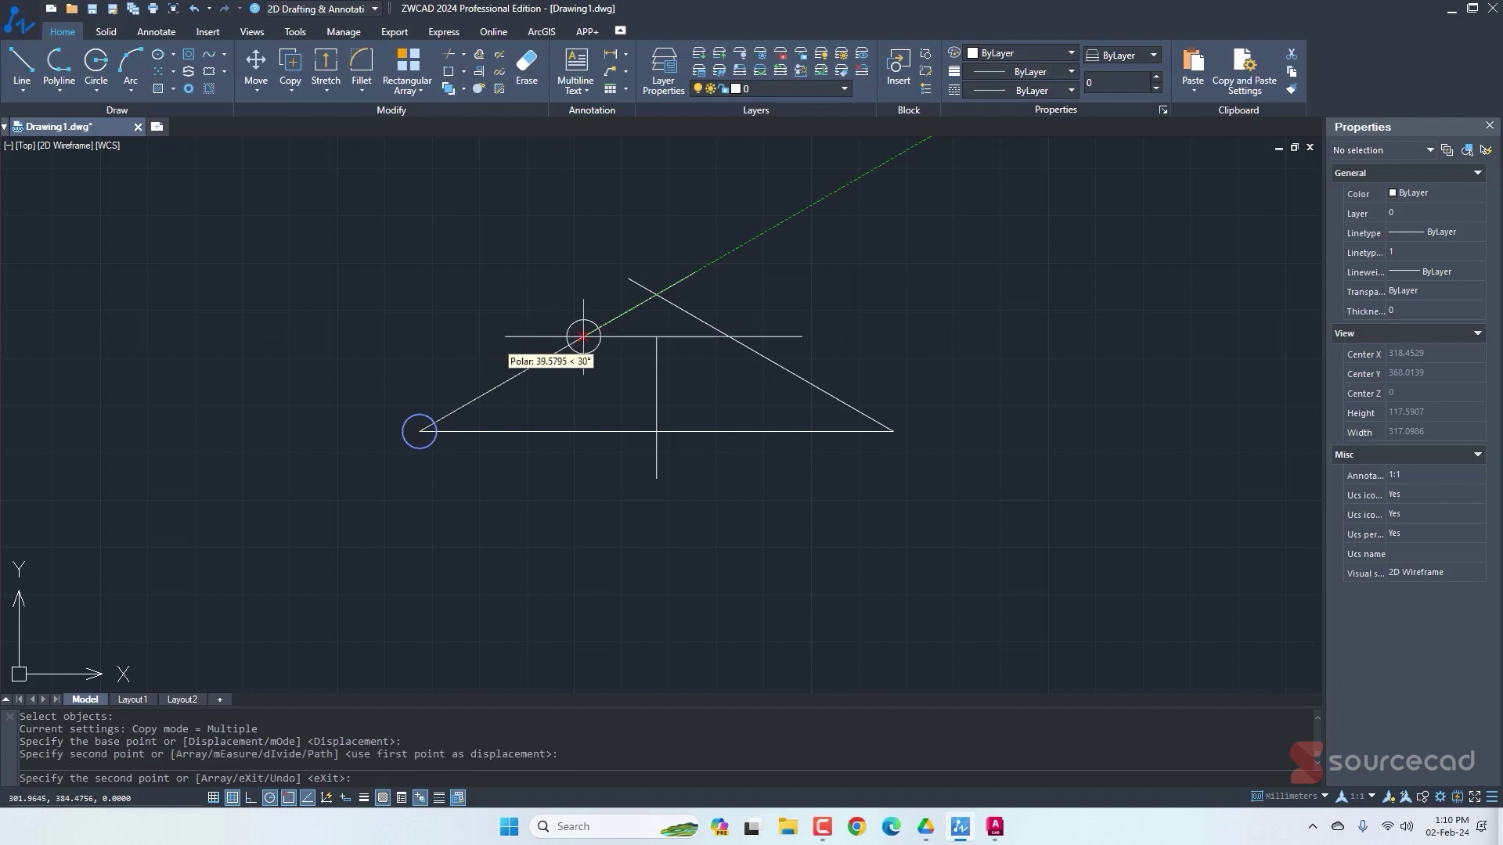
click(729, 337)
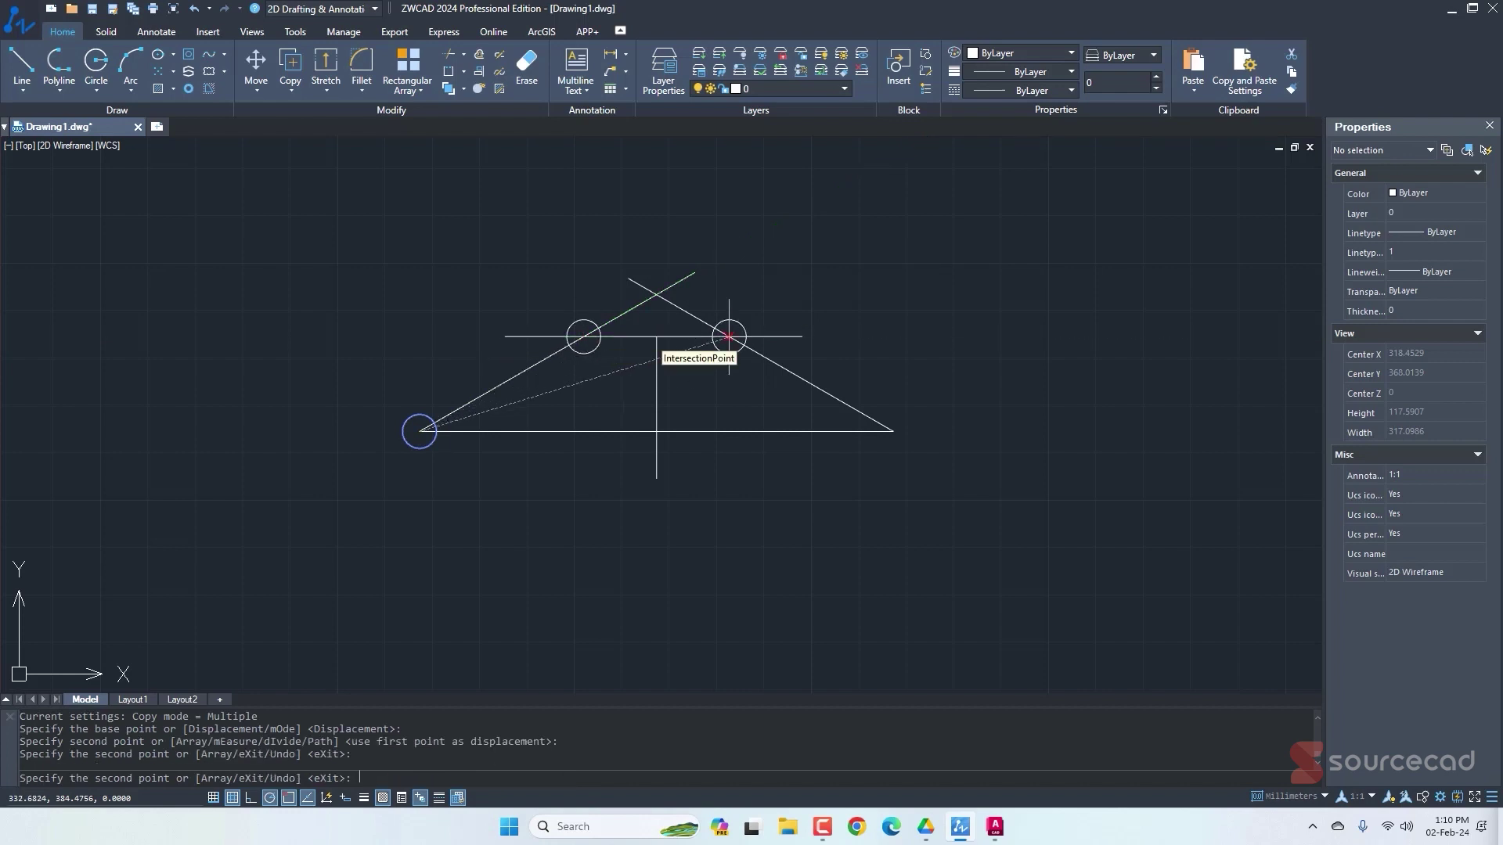
click(656, 431)
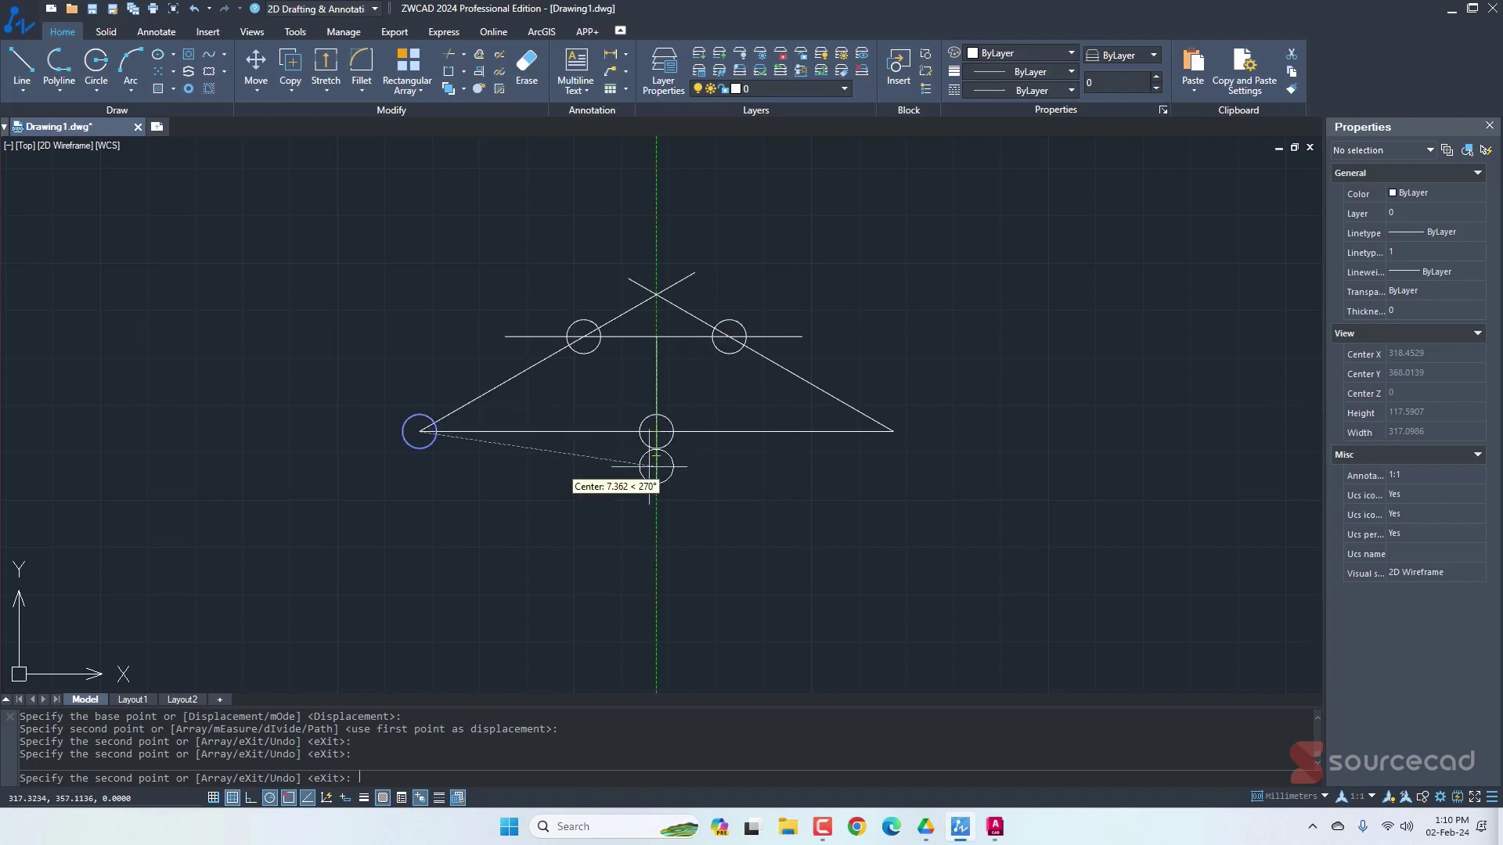
click(656, 479)
click(893, 432)
key(Return)
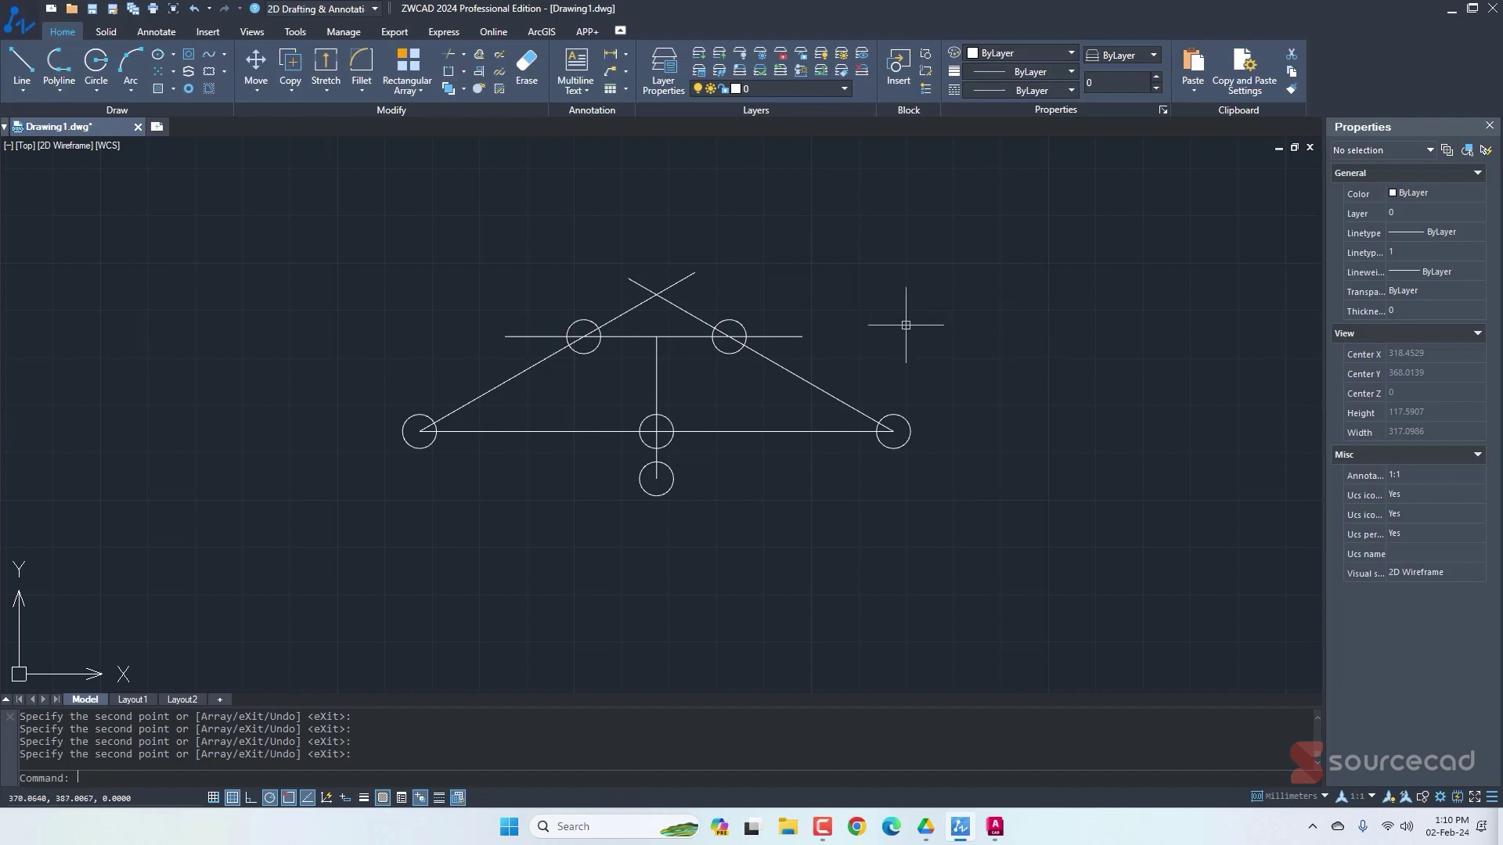
Offset the left slanted line by 1 unit toward its upper, outer side.
click(478, 55)
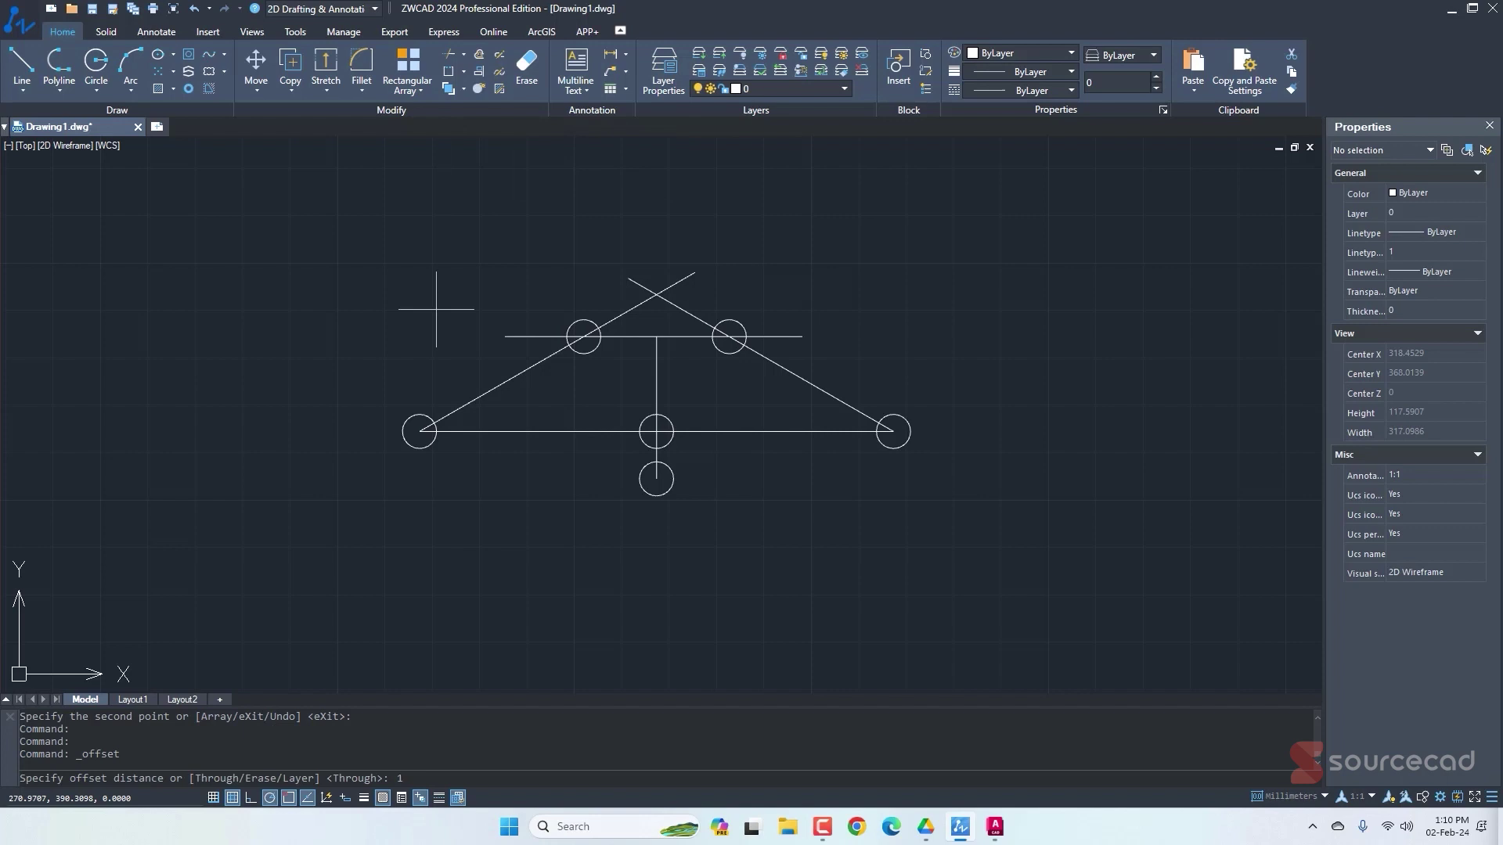
text(1)
key(Return)
click(519, 374)
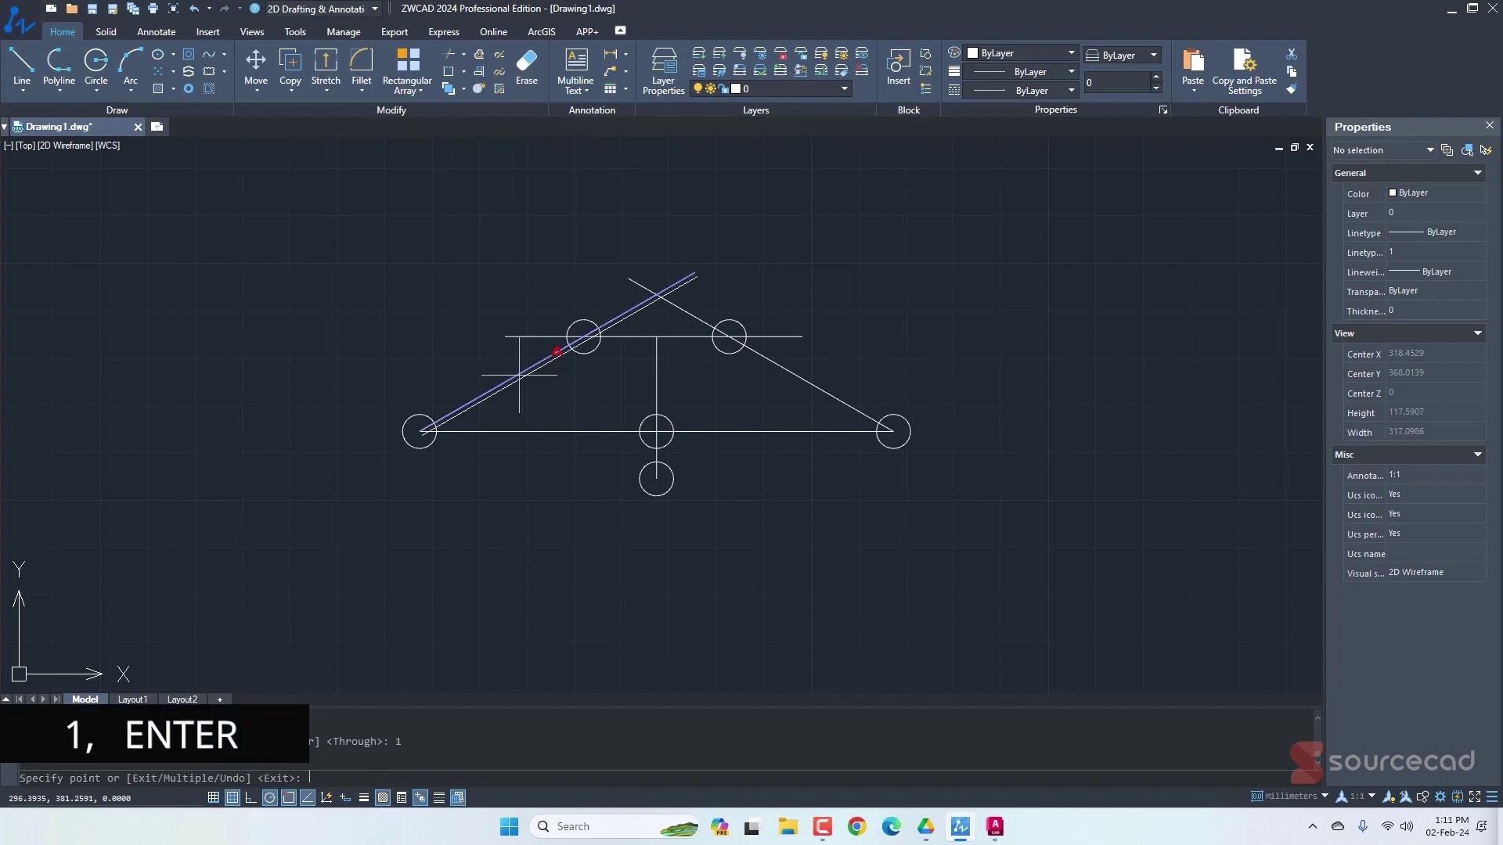
click(446, 324)
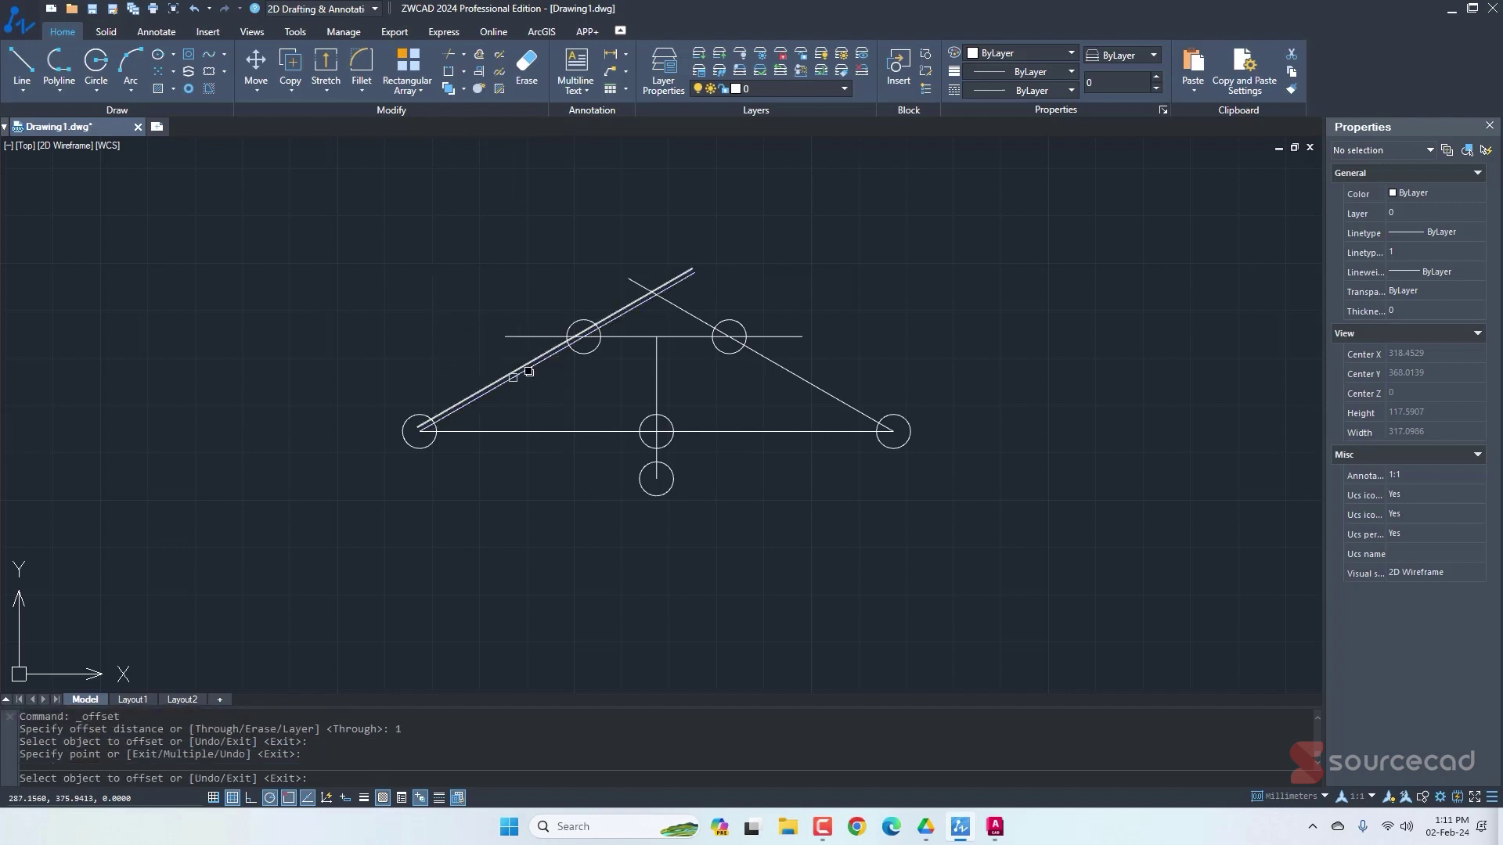
Offset the original left slanted line by 1 unit toward its lower, inner side.
click(513, 374)
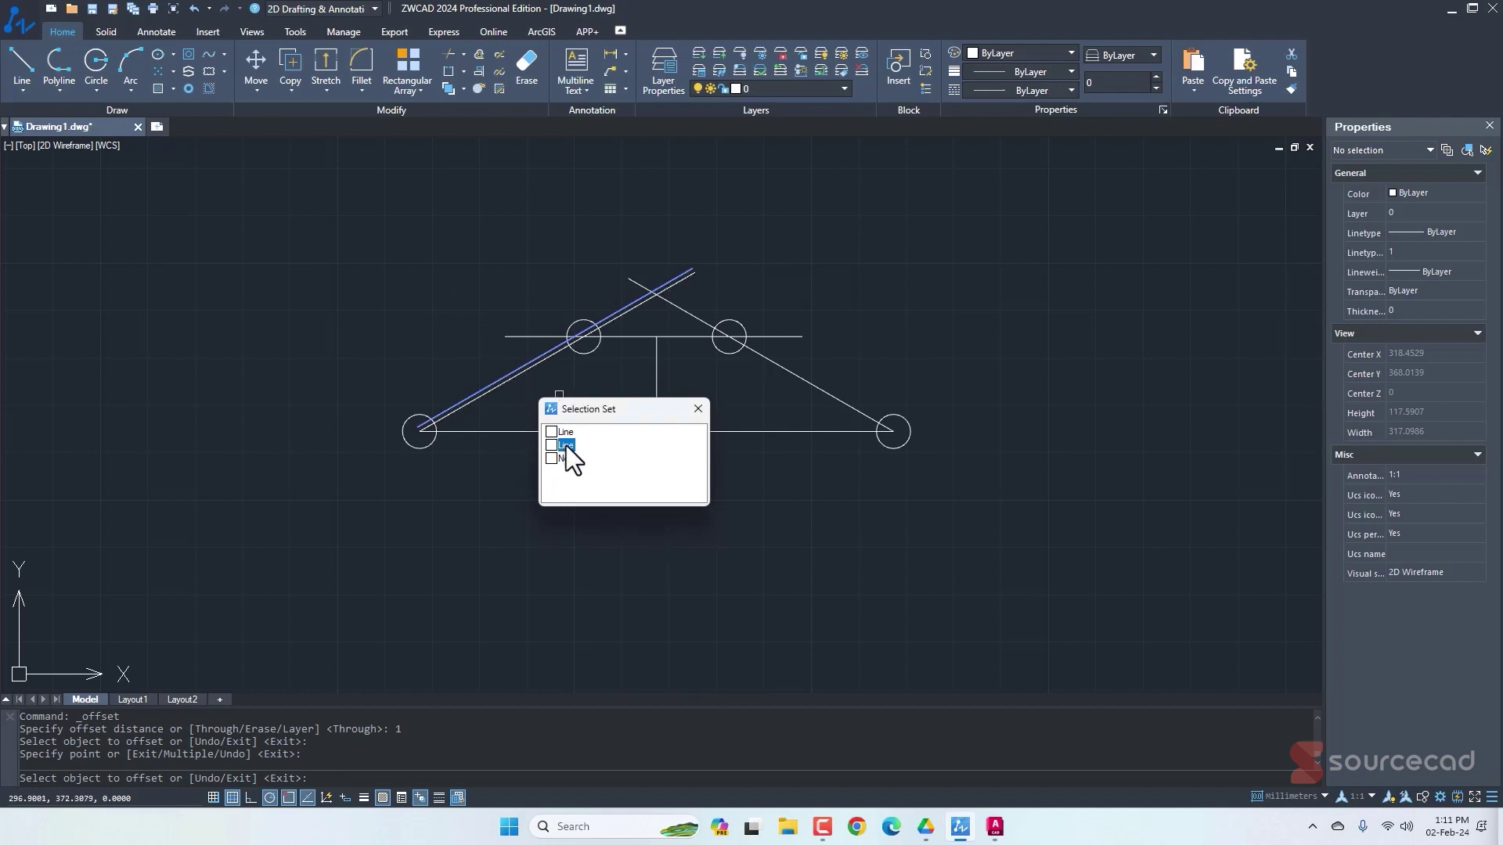
click(697, 408)
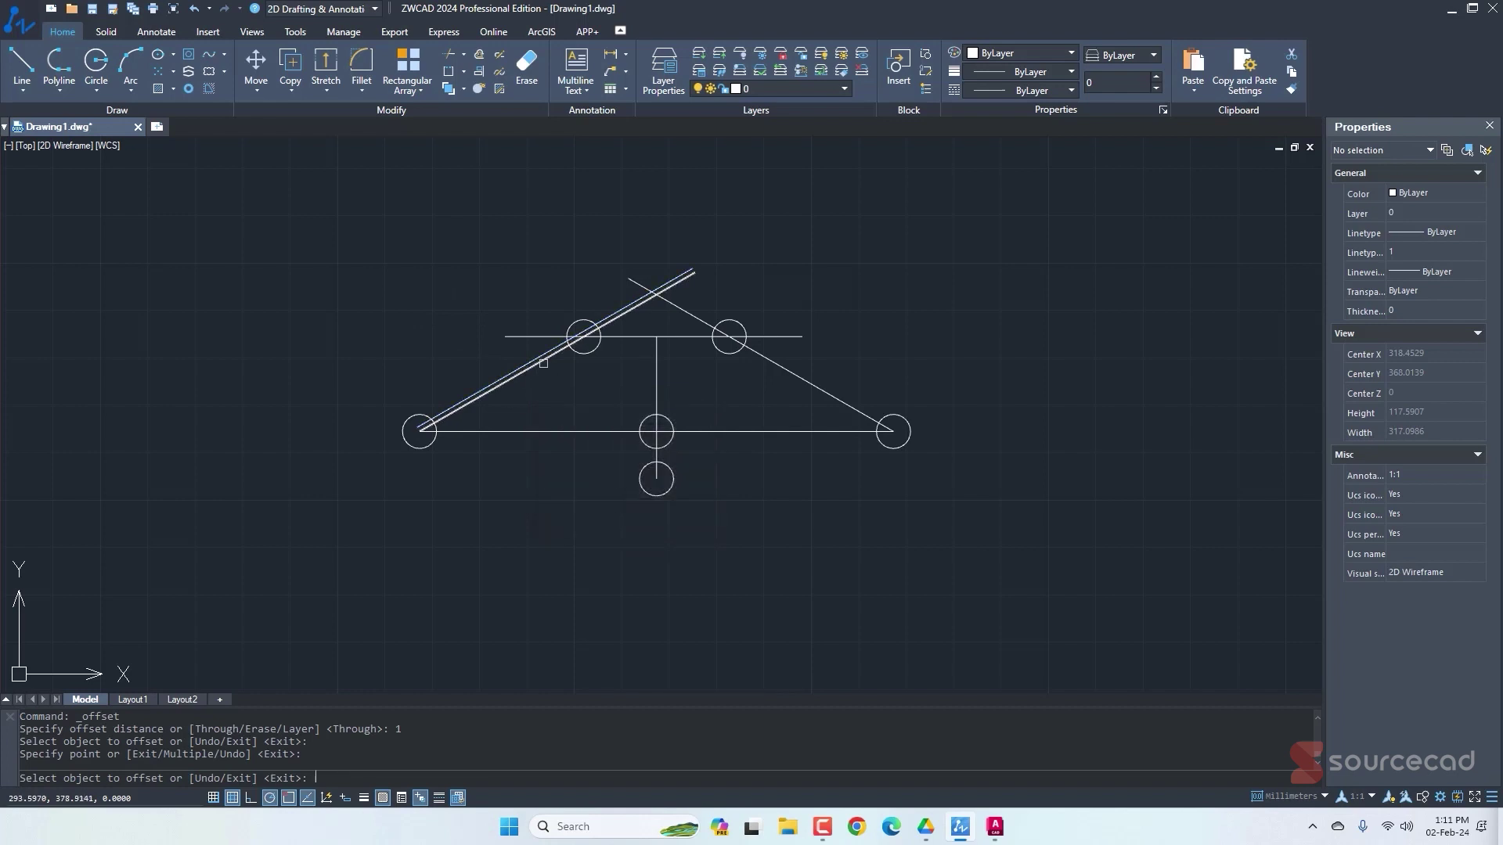
click(553, 353)
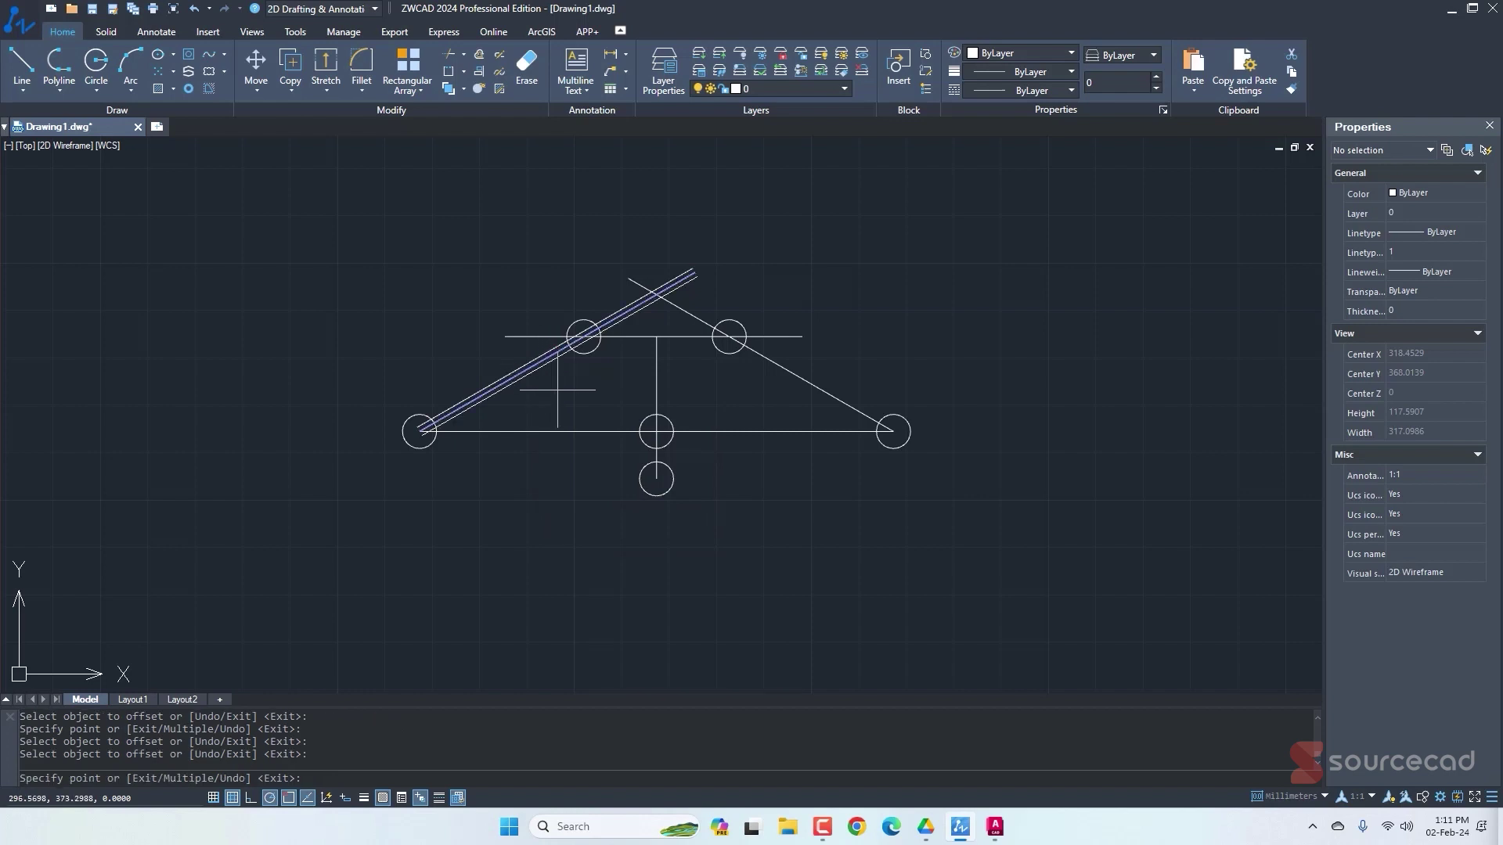
click(557, 389)
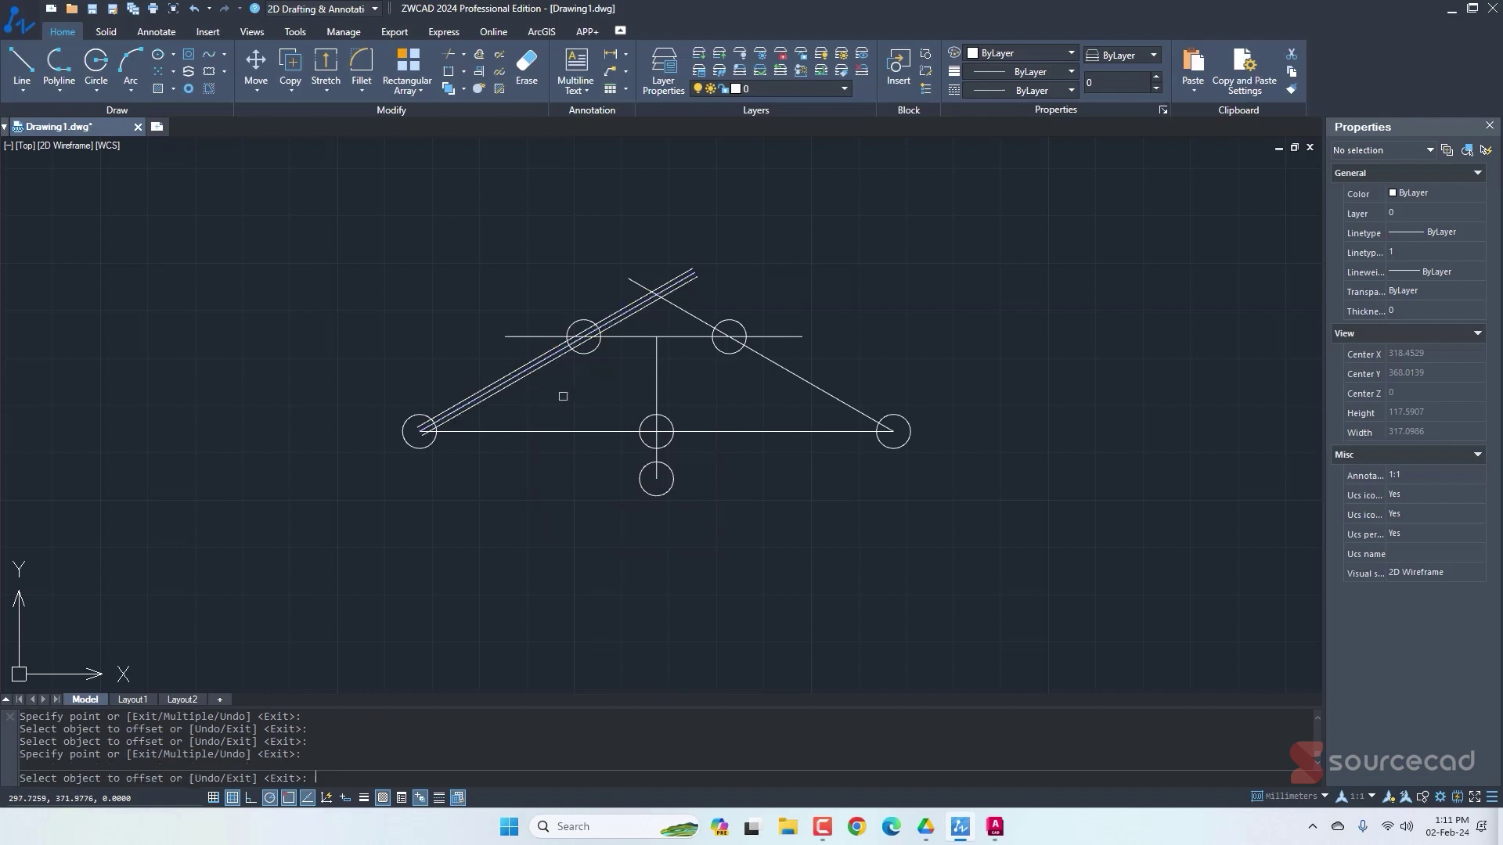
Offset the upper horizontal lines and the right slanted line by 1 unit to both sides.
click(629, 336)
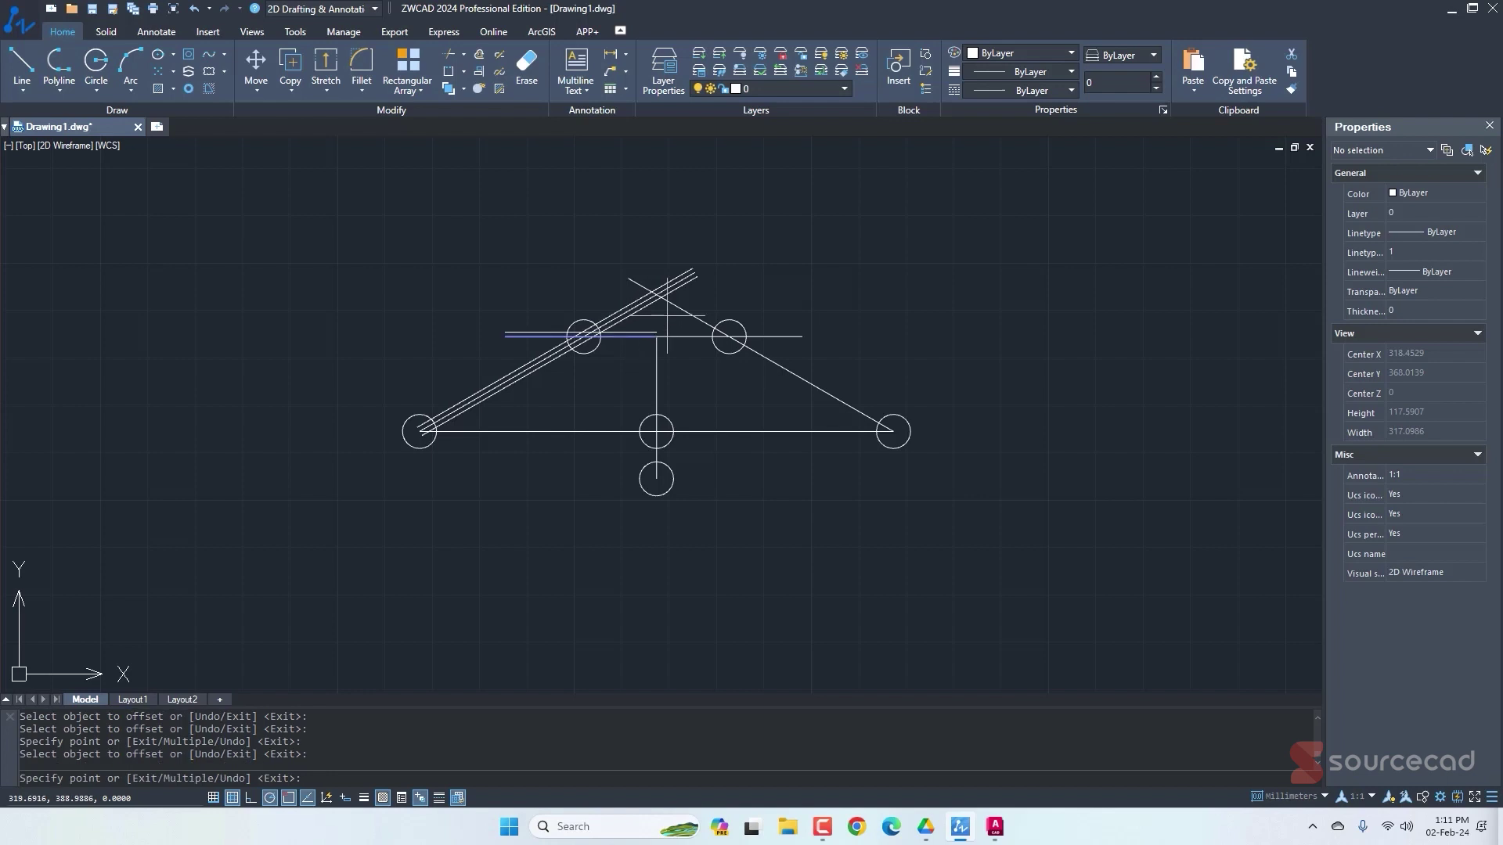
click(676, 327)
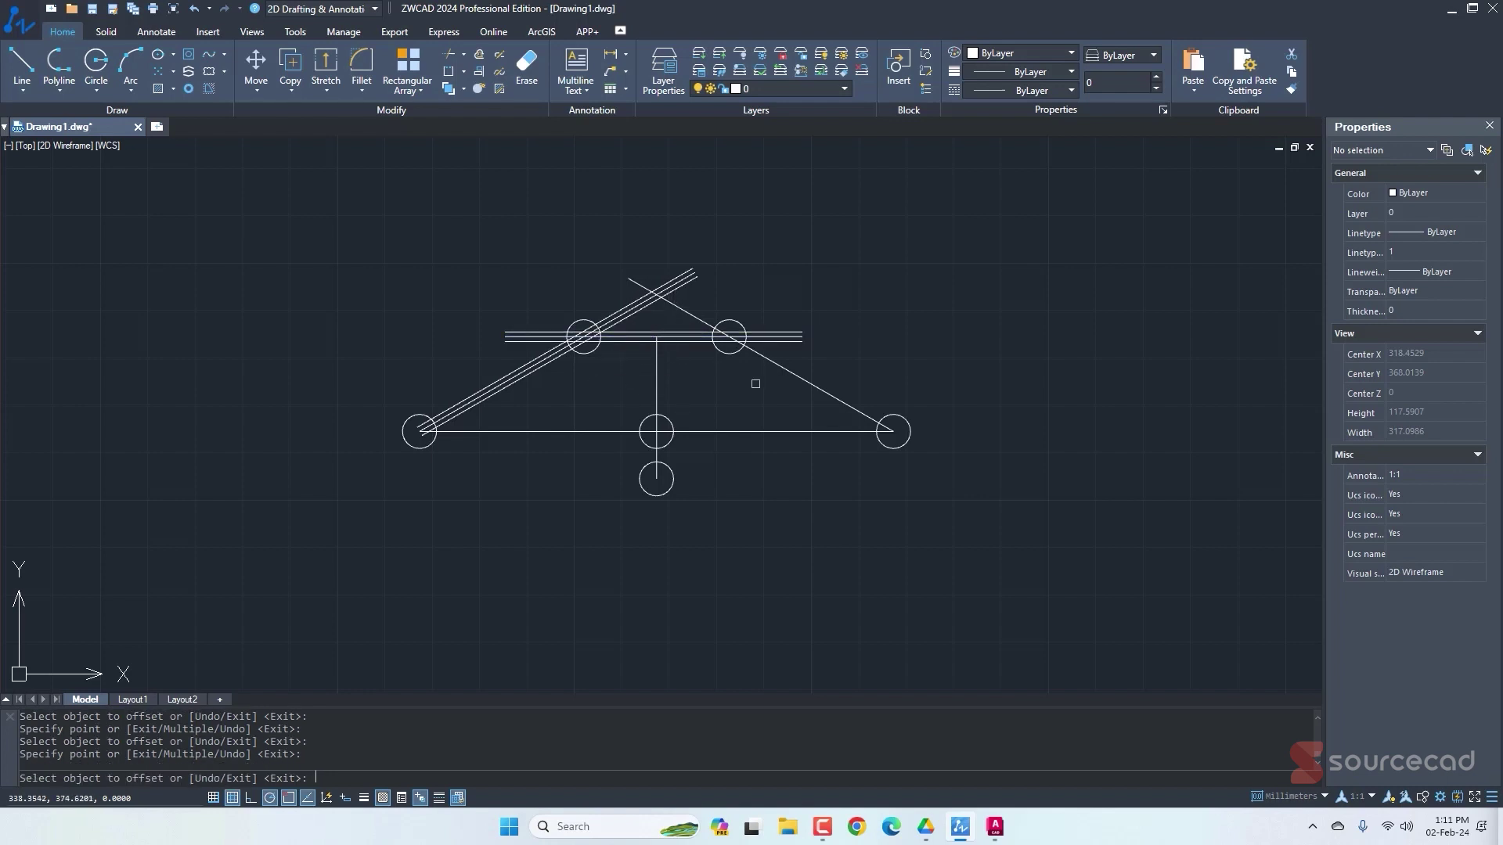
click(779, 365)
click(781, 366)
click(782, 366)
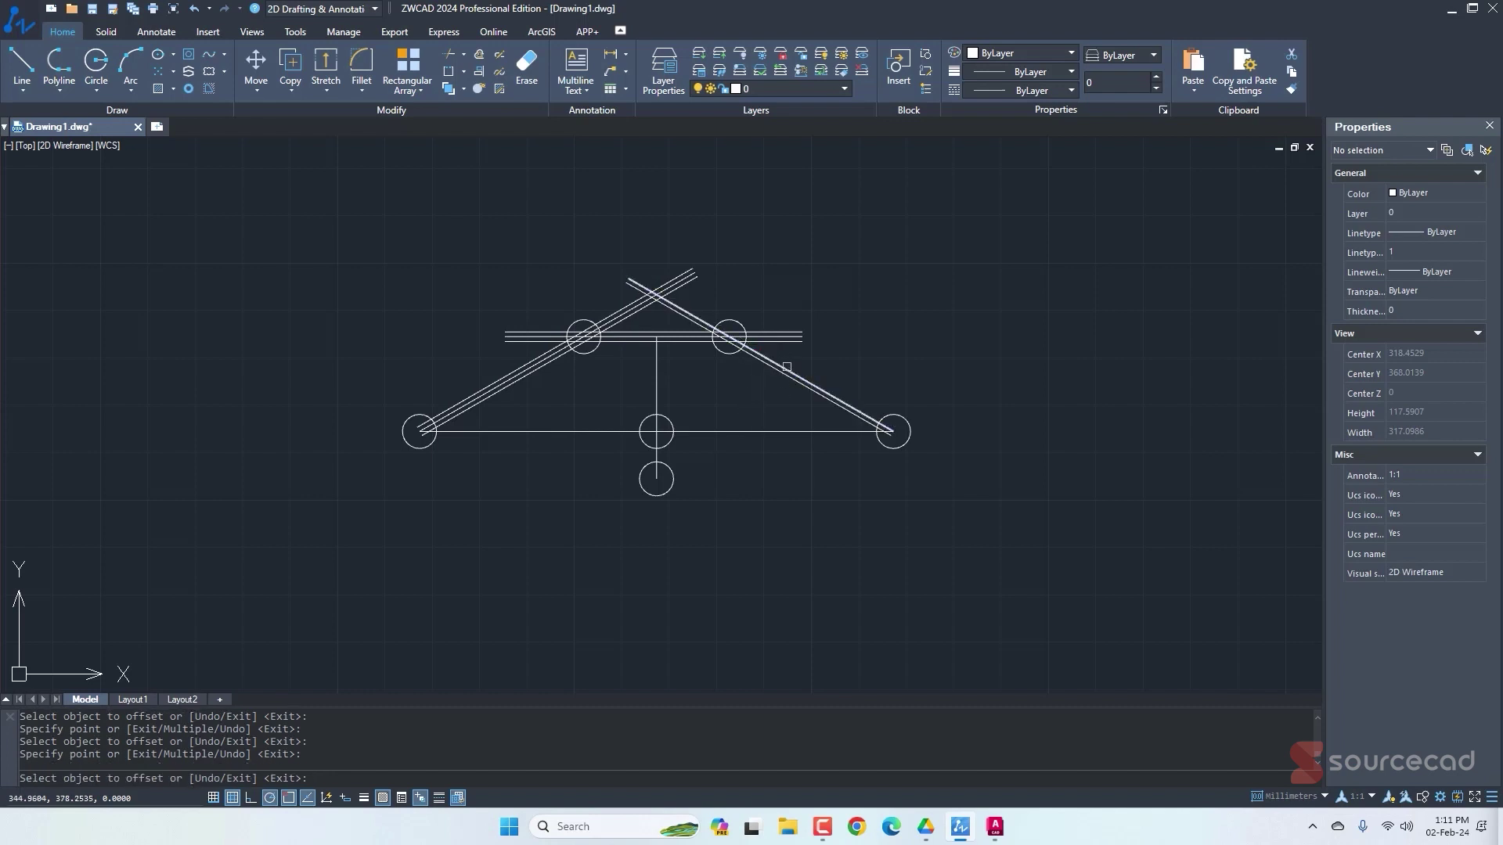
click(783, 368)
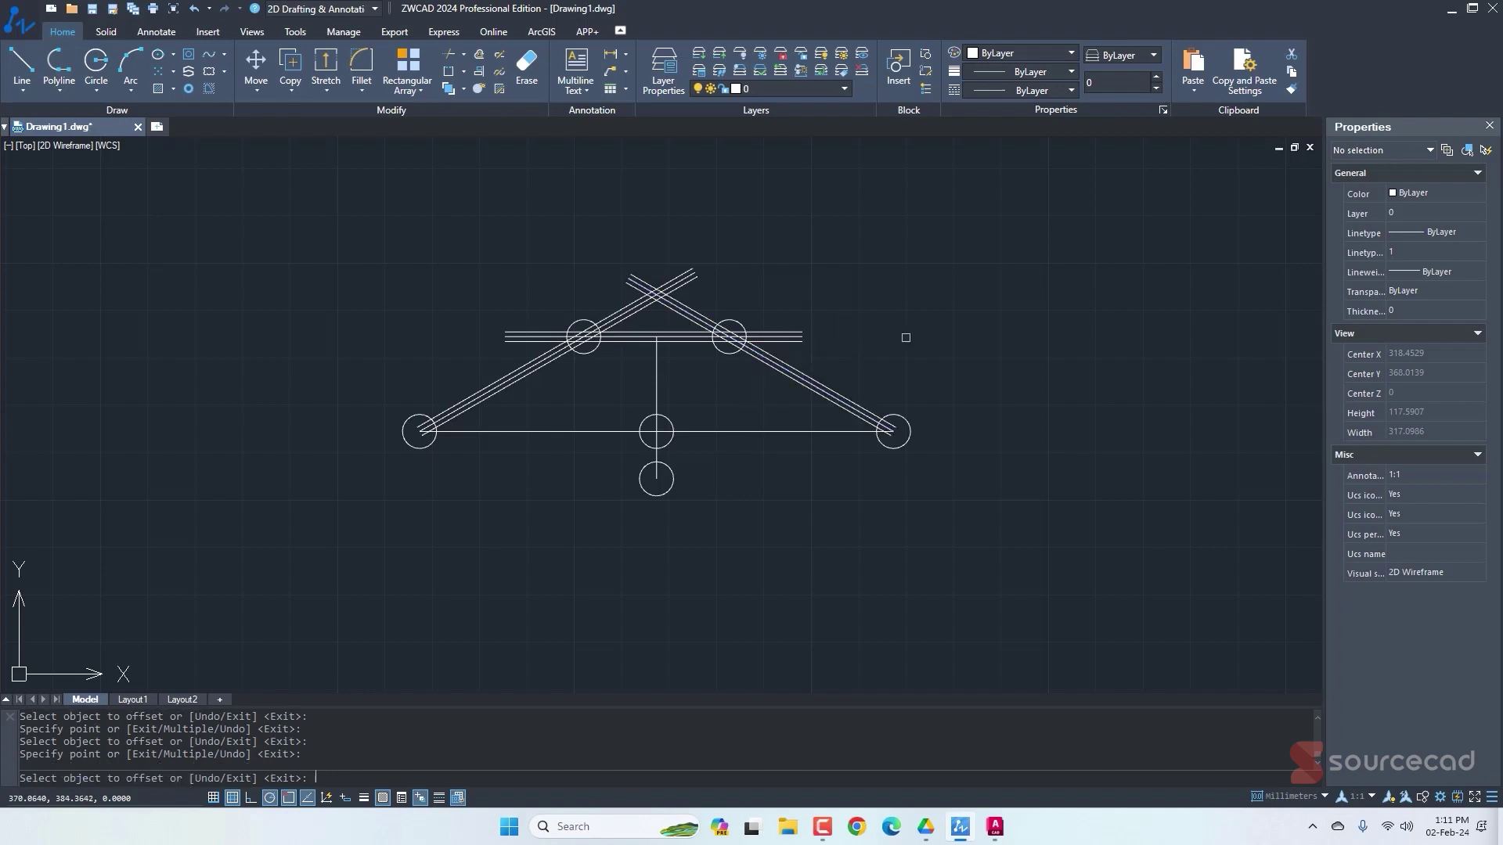
Offset the baseline by 1 unit above and below, and finish offsetting.
click(588, 426)
click(582, 401)
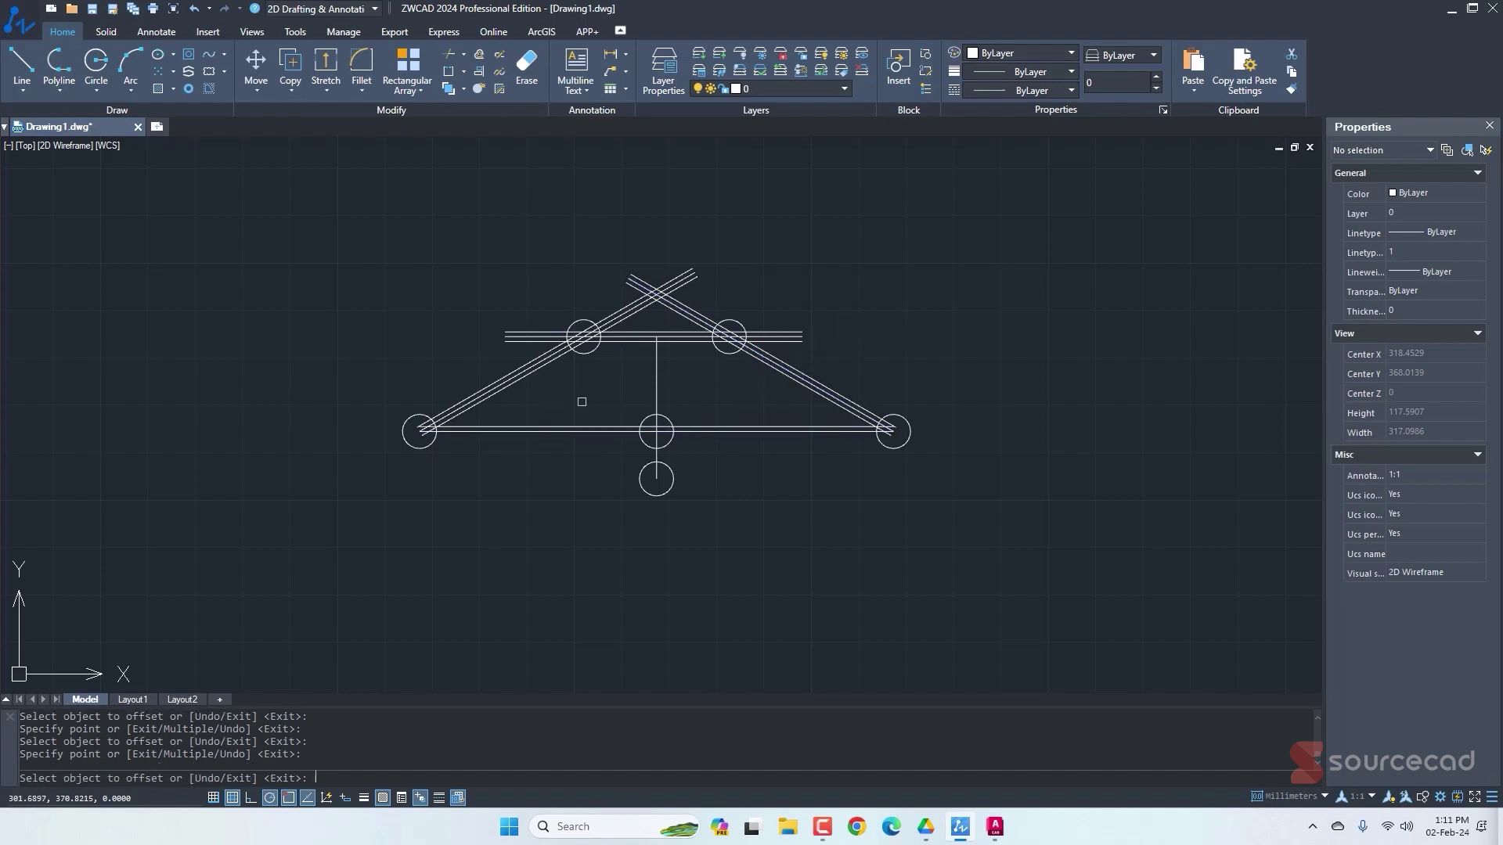
click(568, 430)
click(564, 462)
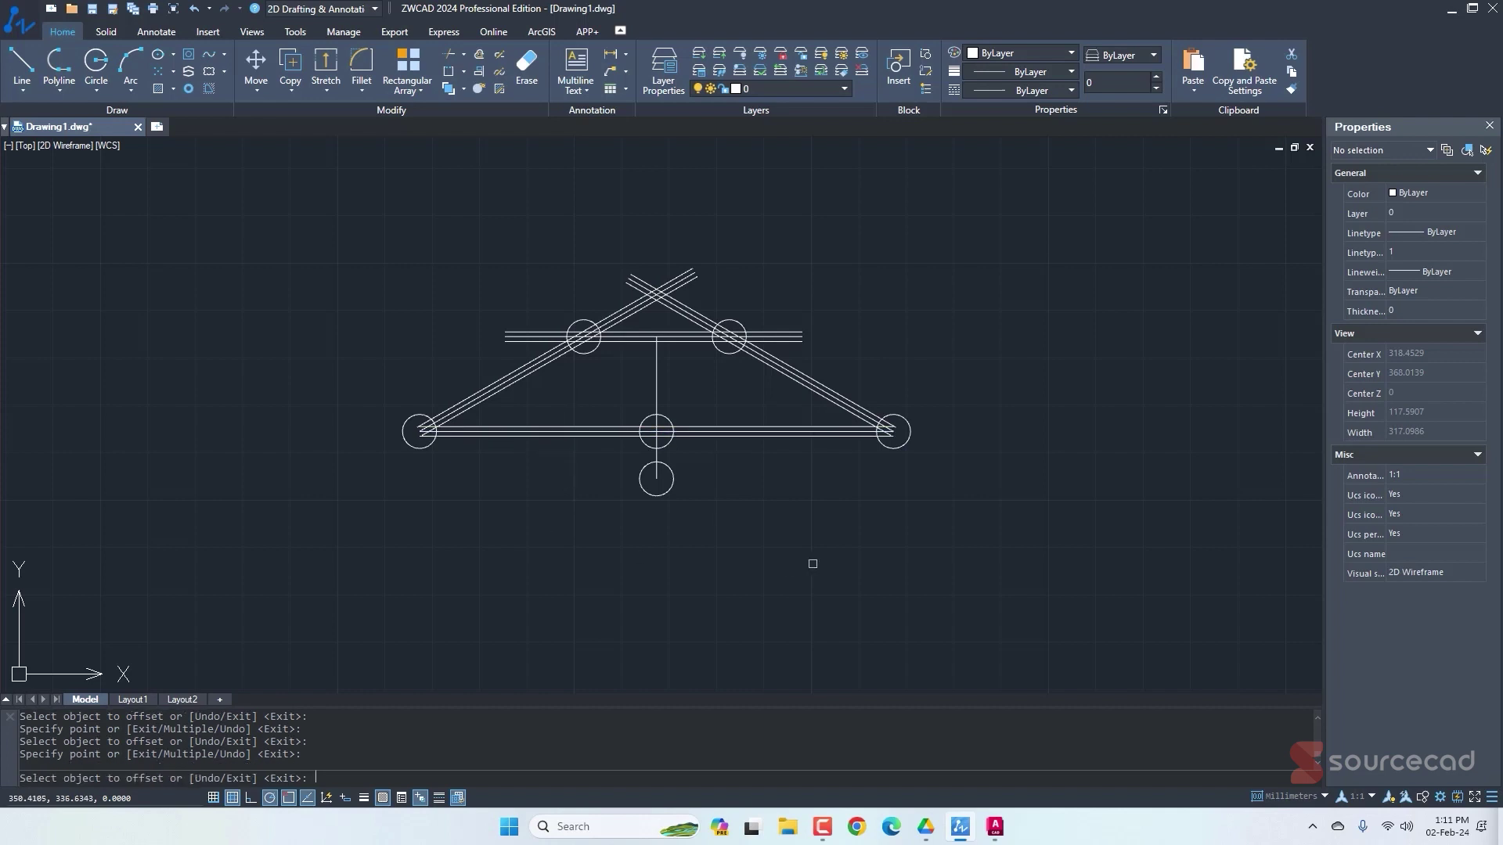
key(Escape)
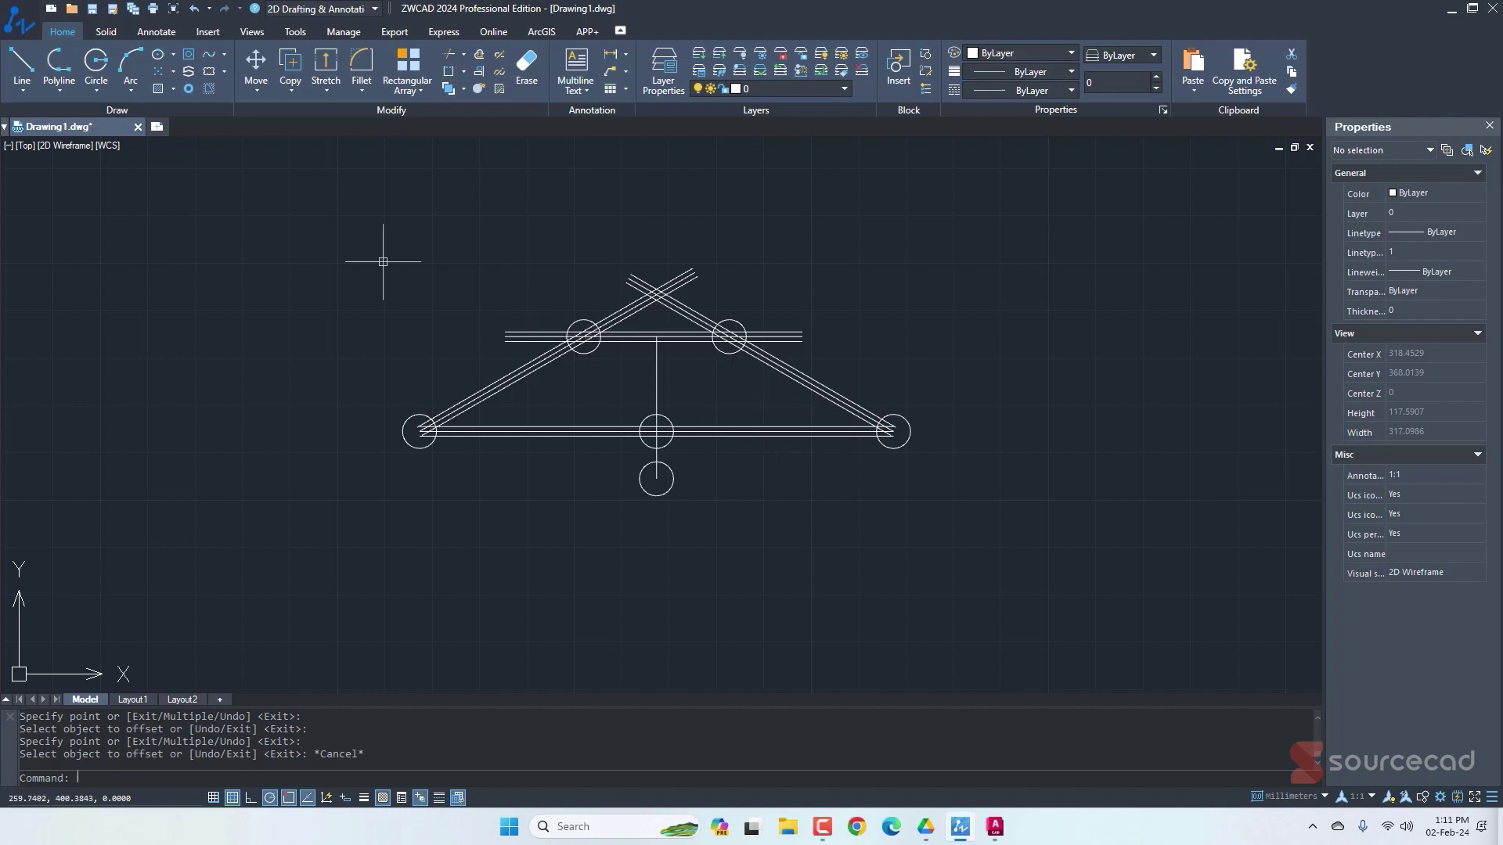
Draw a line from the centre of the baseline's middle circle to the centre of the upper left circle.
click(24, 67)
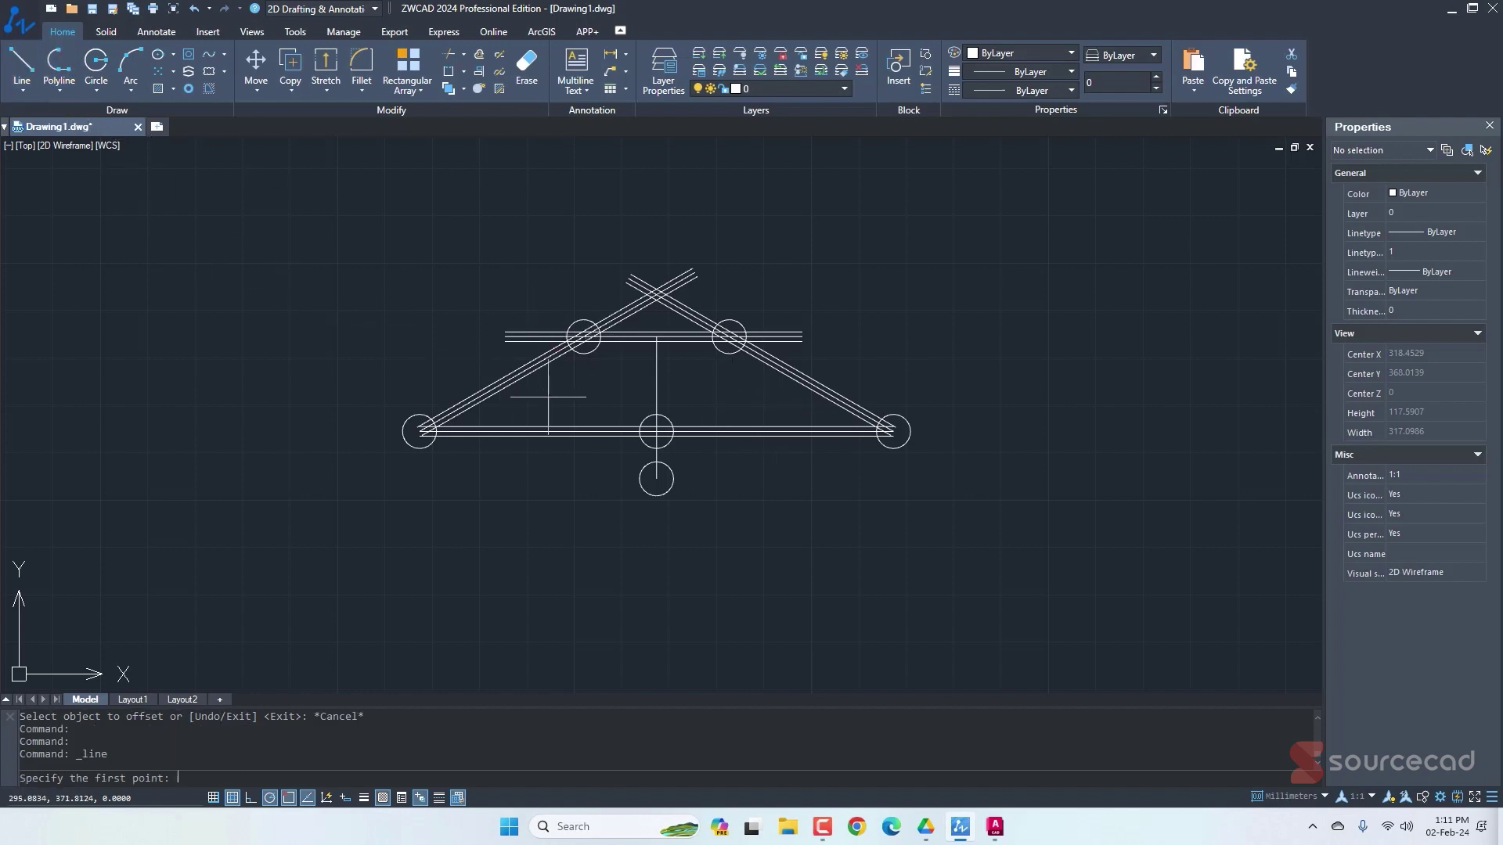
click(656, 431)
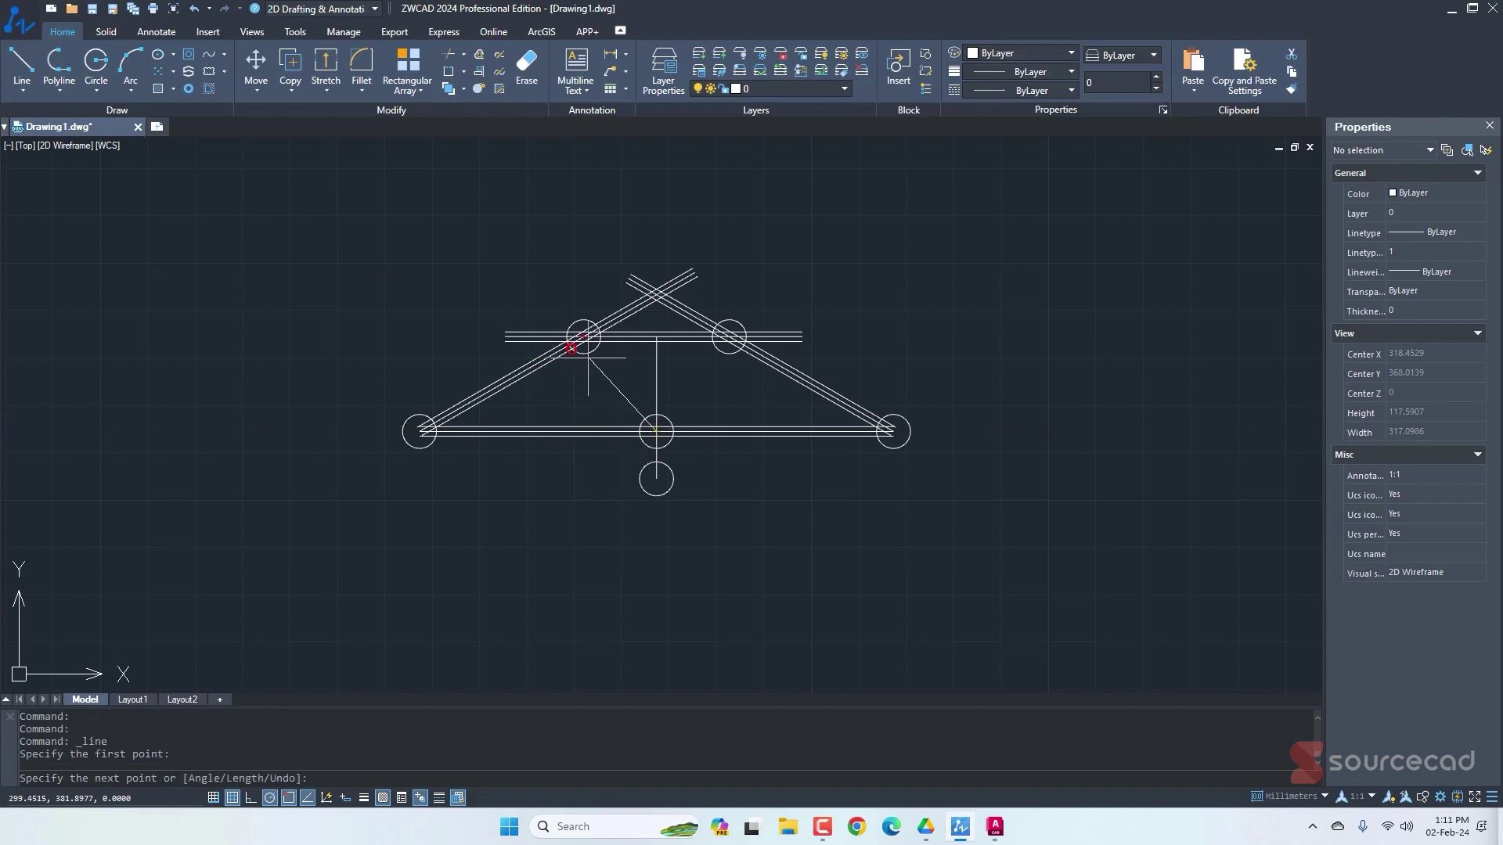
key(Return)
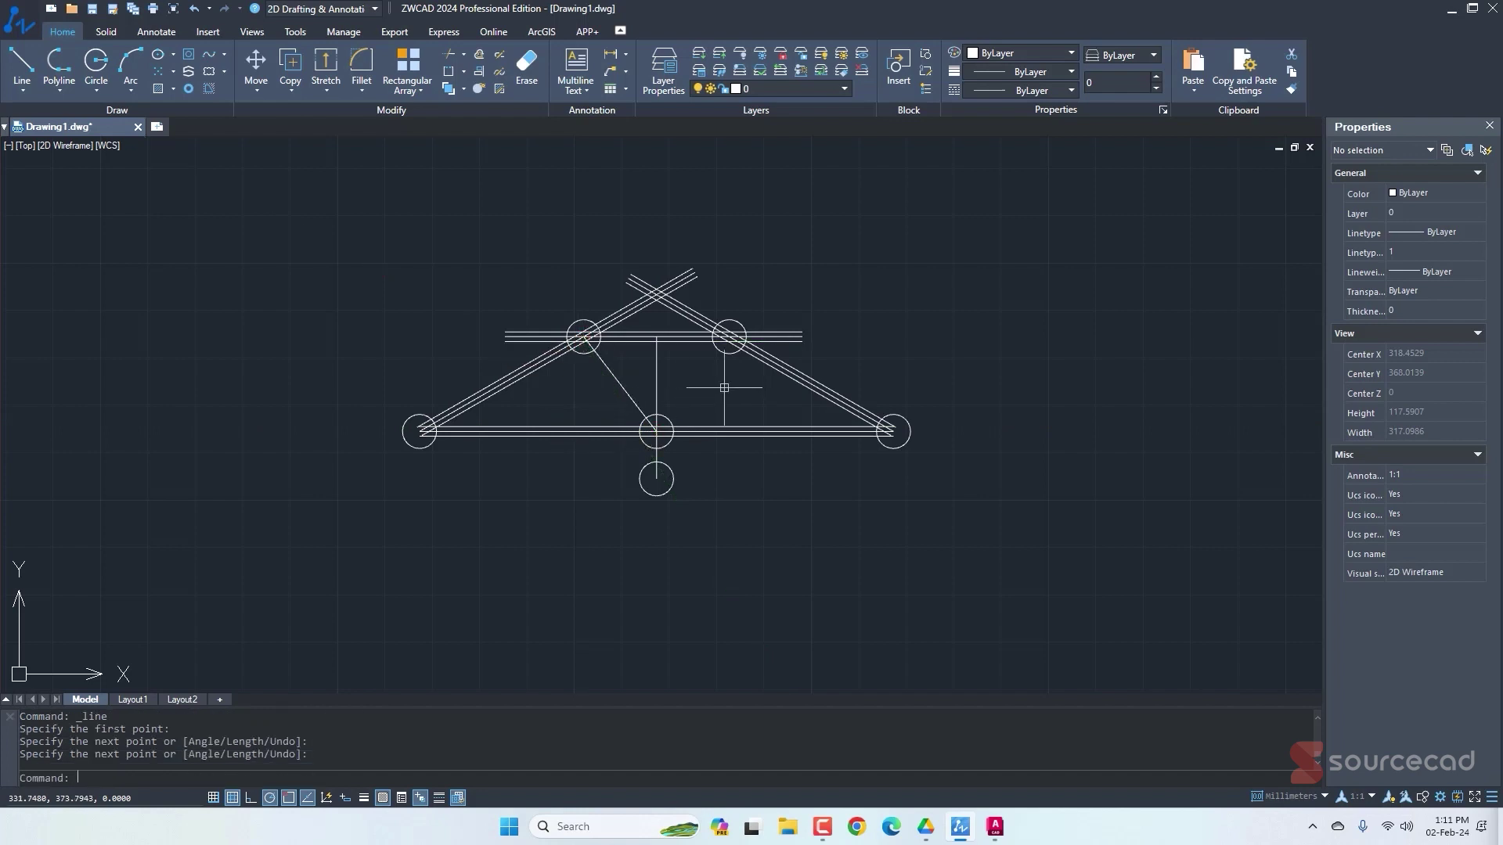
Draw a line from the baseline's middle circle to the upper right circle, using a Center snap for its end.
key(Return)
click(656, 431)
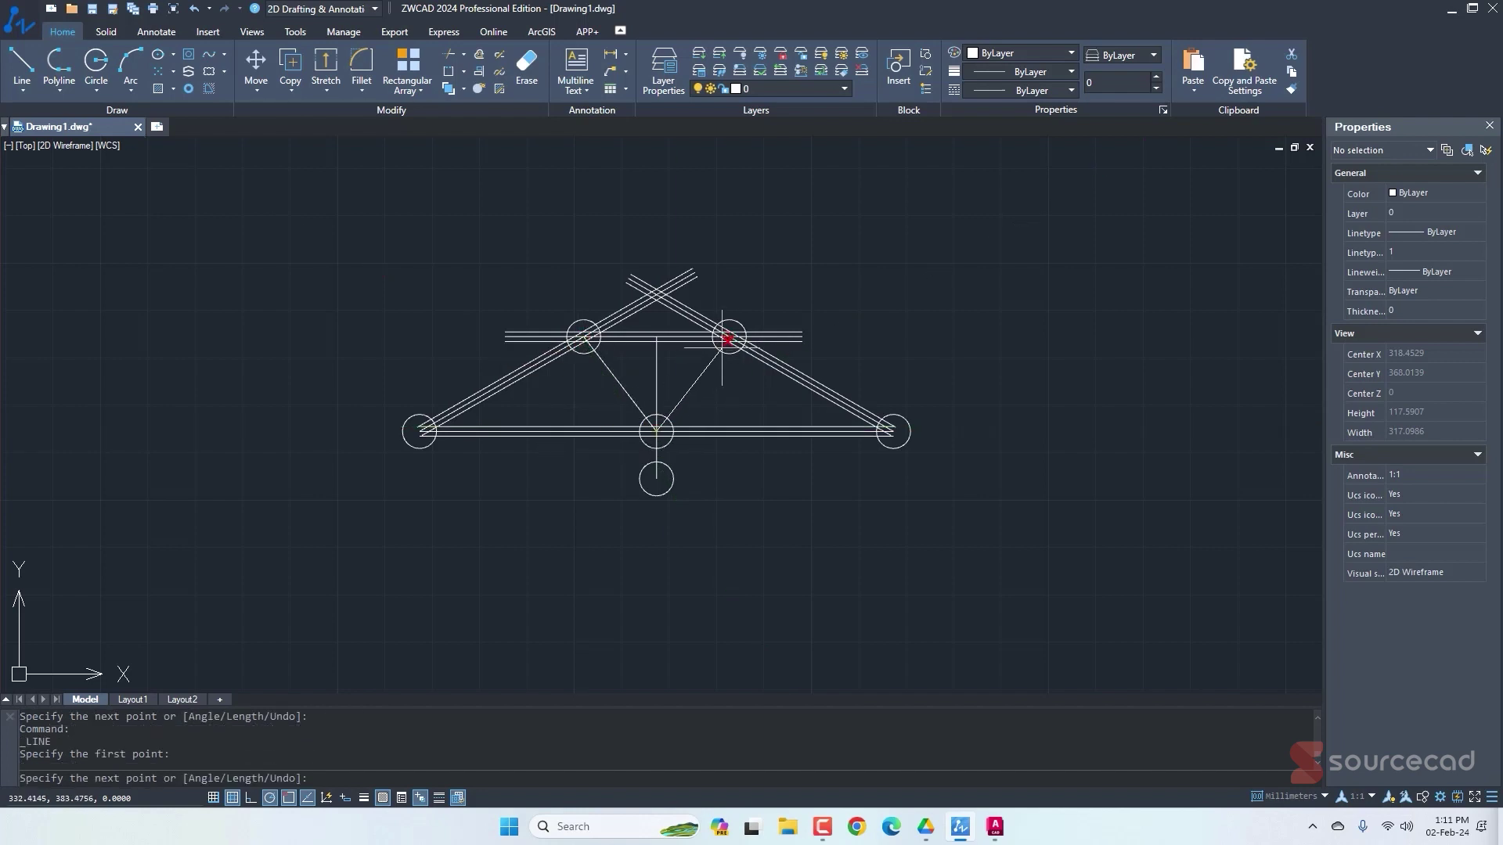
scroll(727, 337, up, 8)
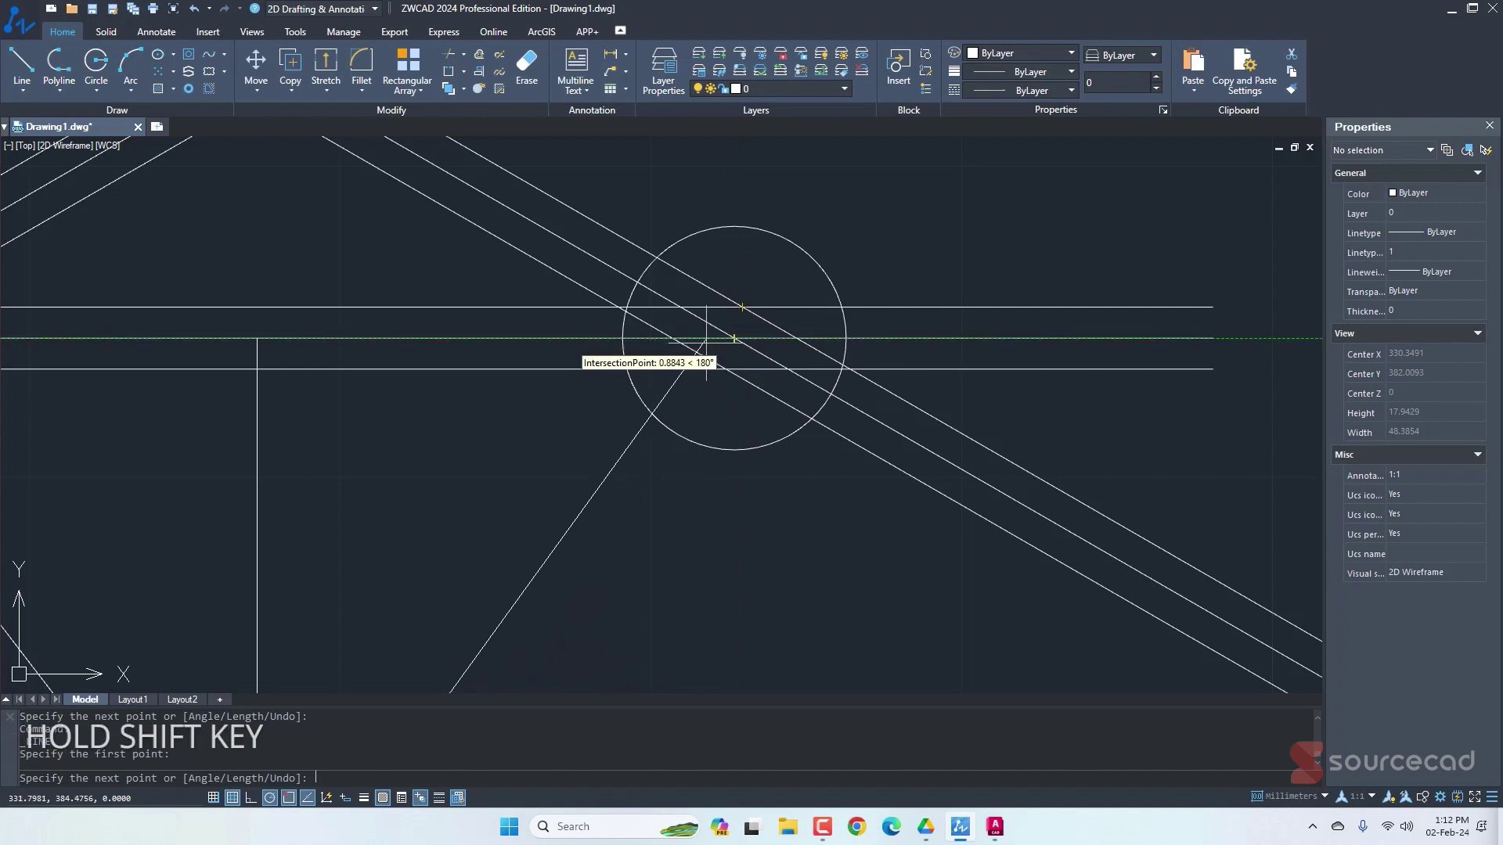
shift+right_click(707, 345)
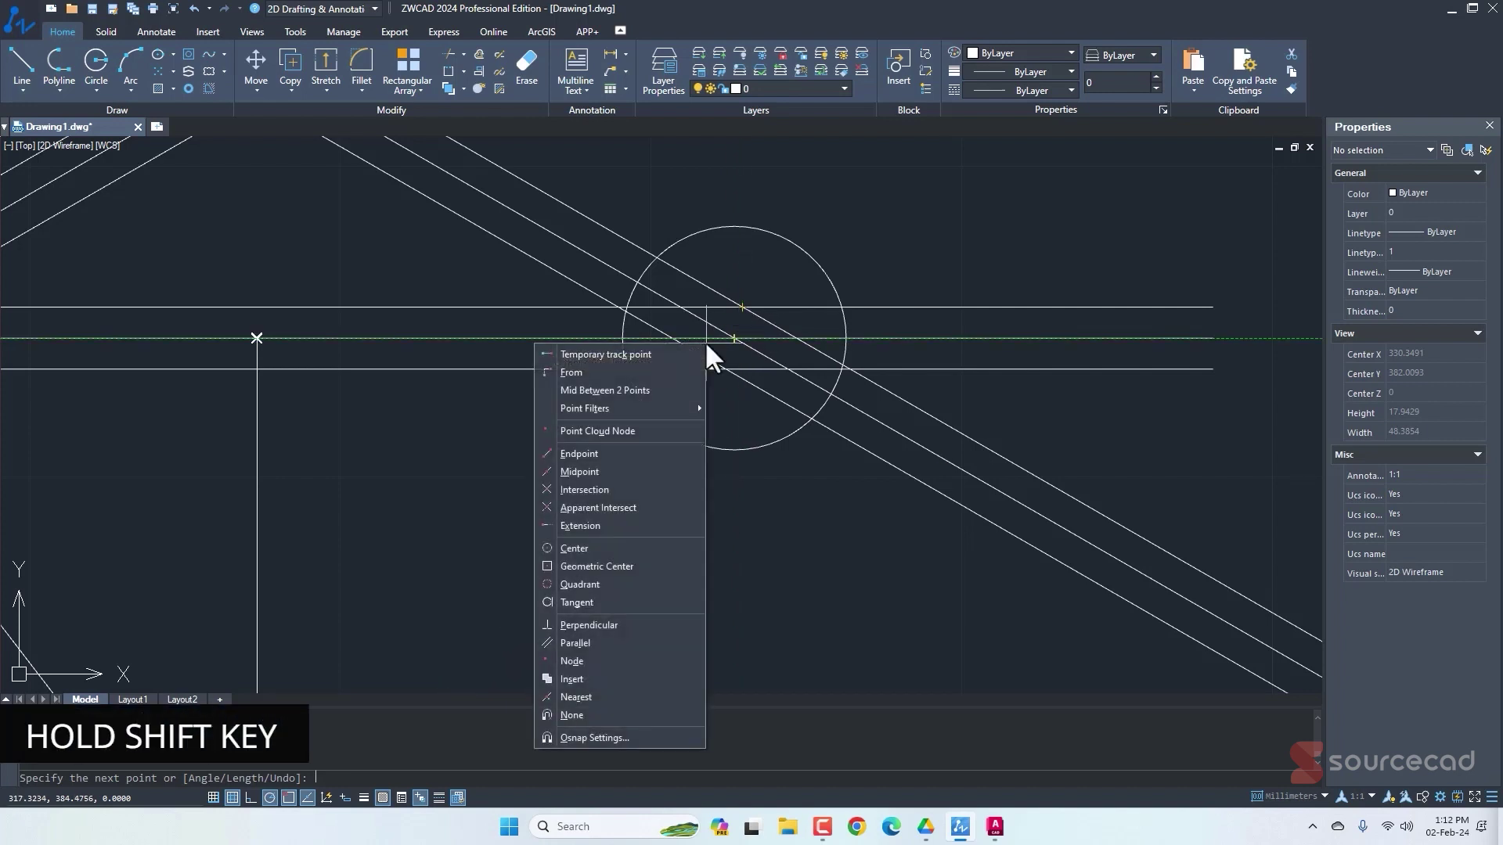
click(622, 548)
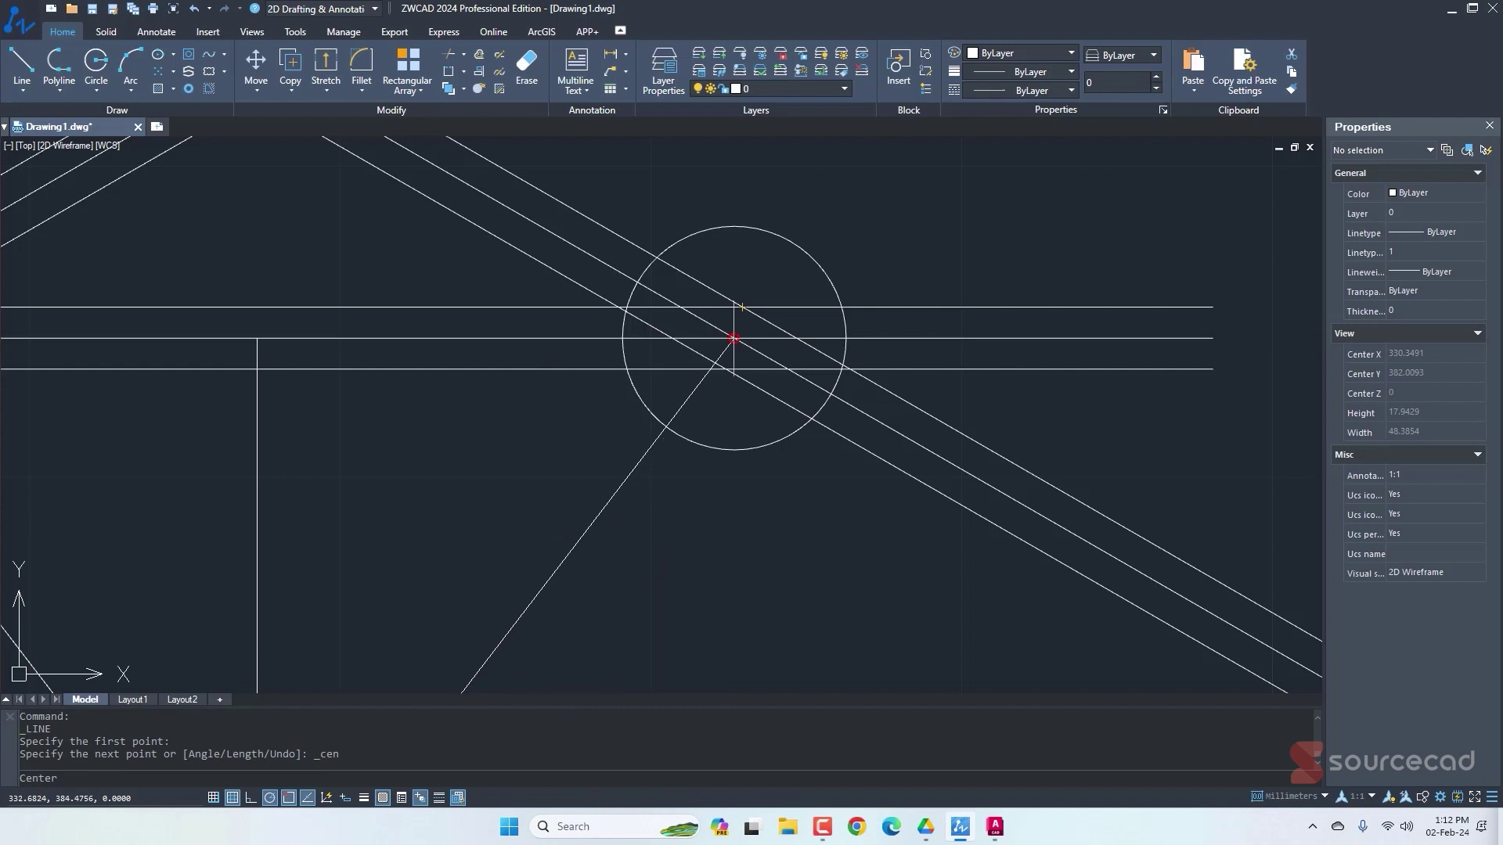
click(734, 338)
scroll(810, 501, down, 3)
key(Return)
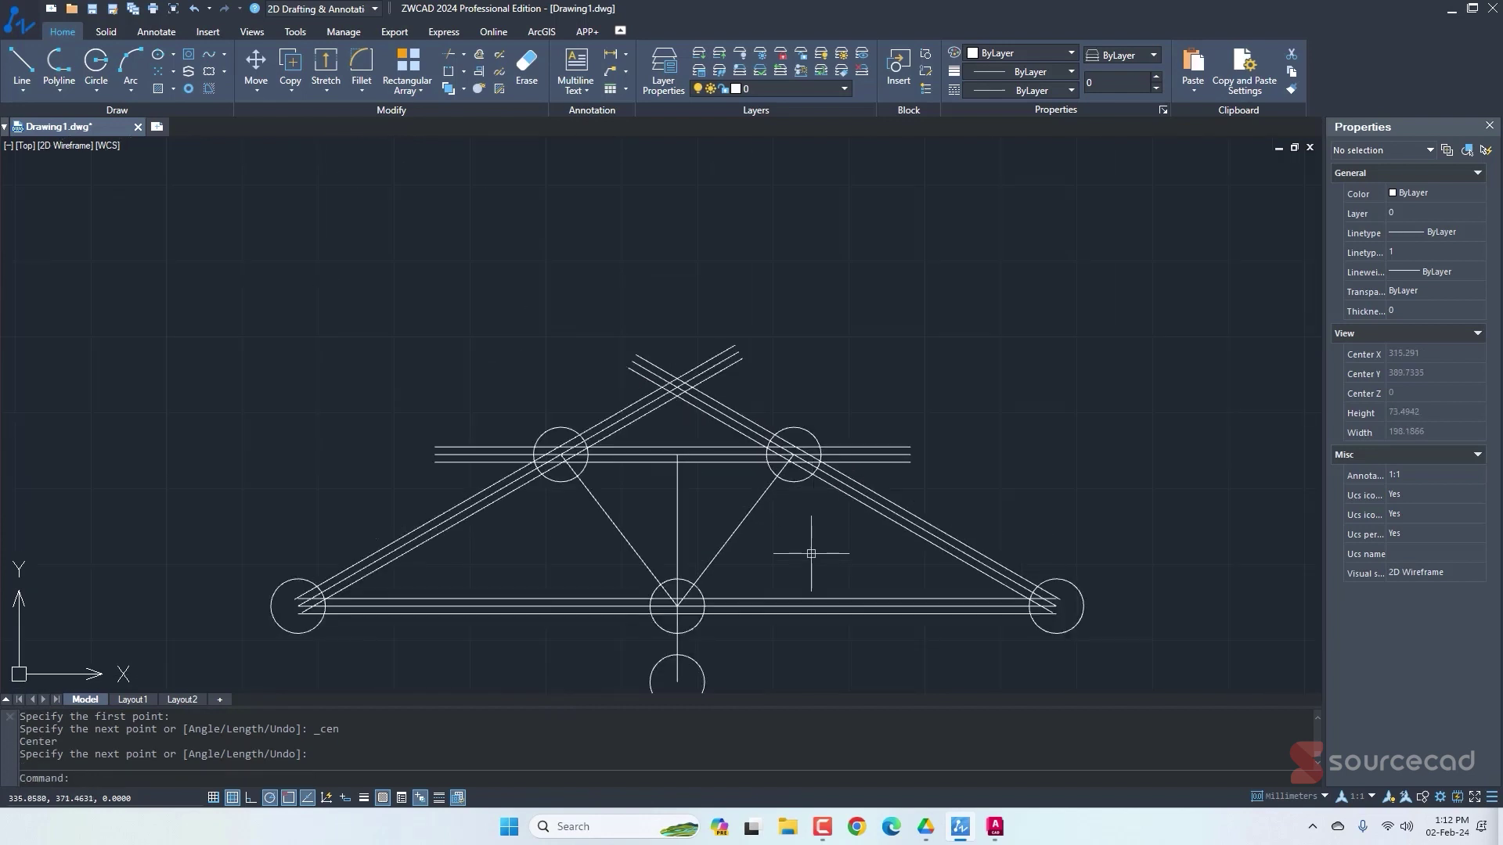
Offset the left inner diagonal by 1 unit to both sides.
click(477, 52)
text(1)
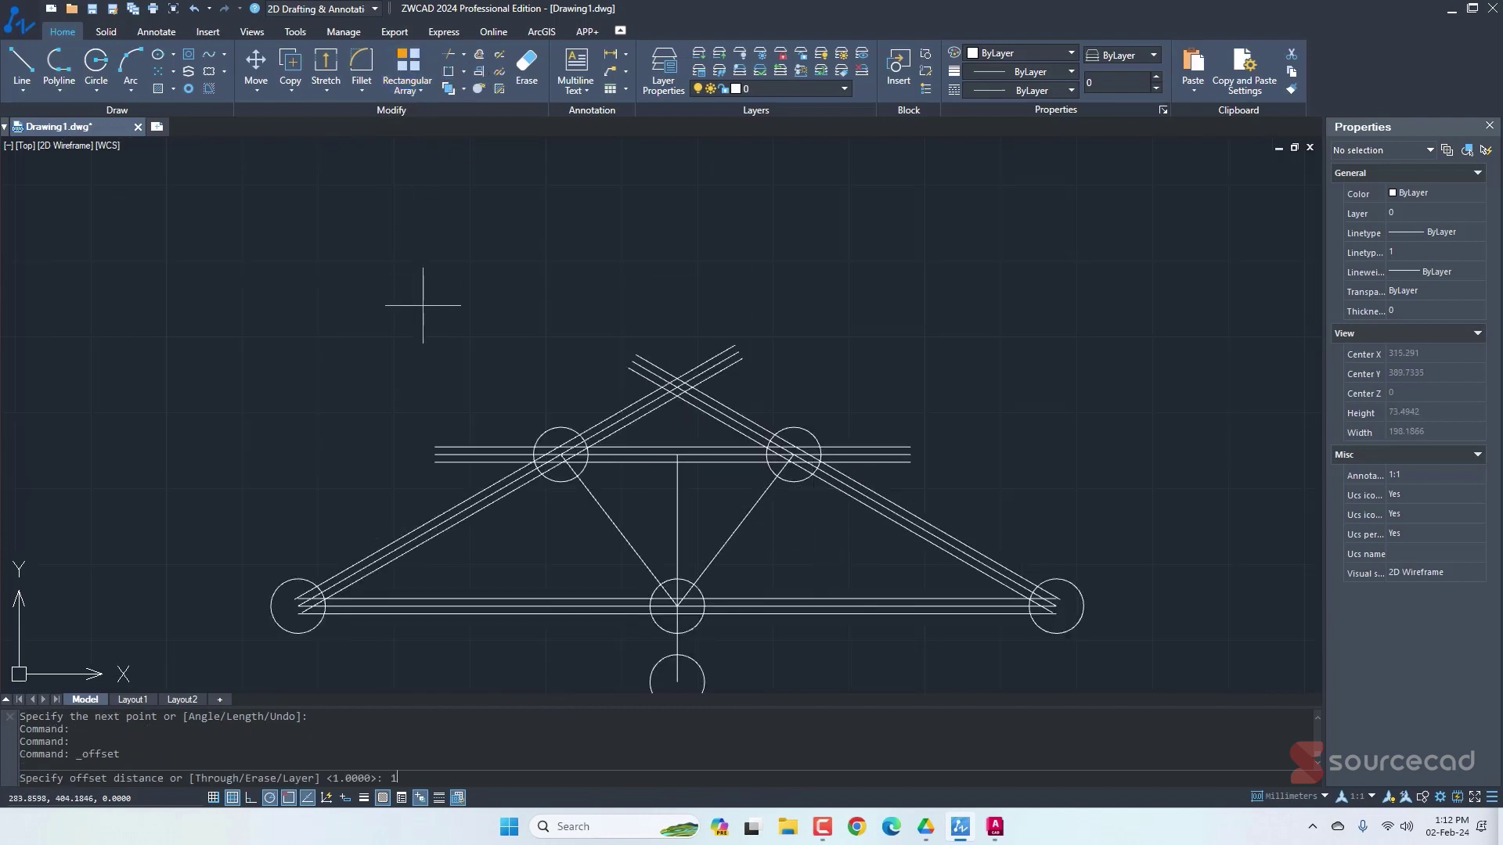
key(Return)
click(597, 502)
click(563, 520)
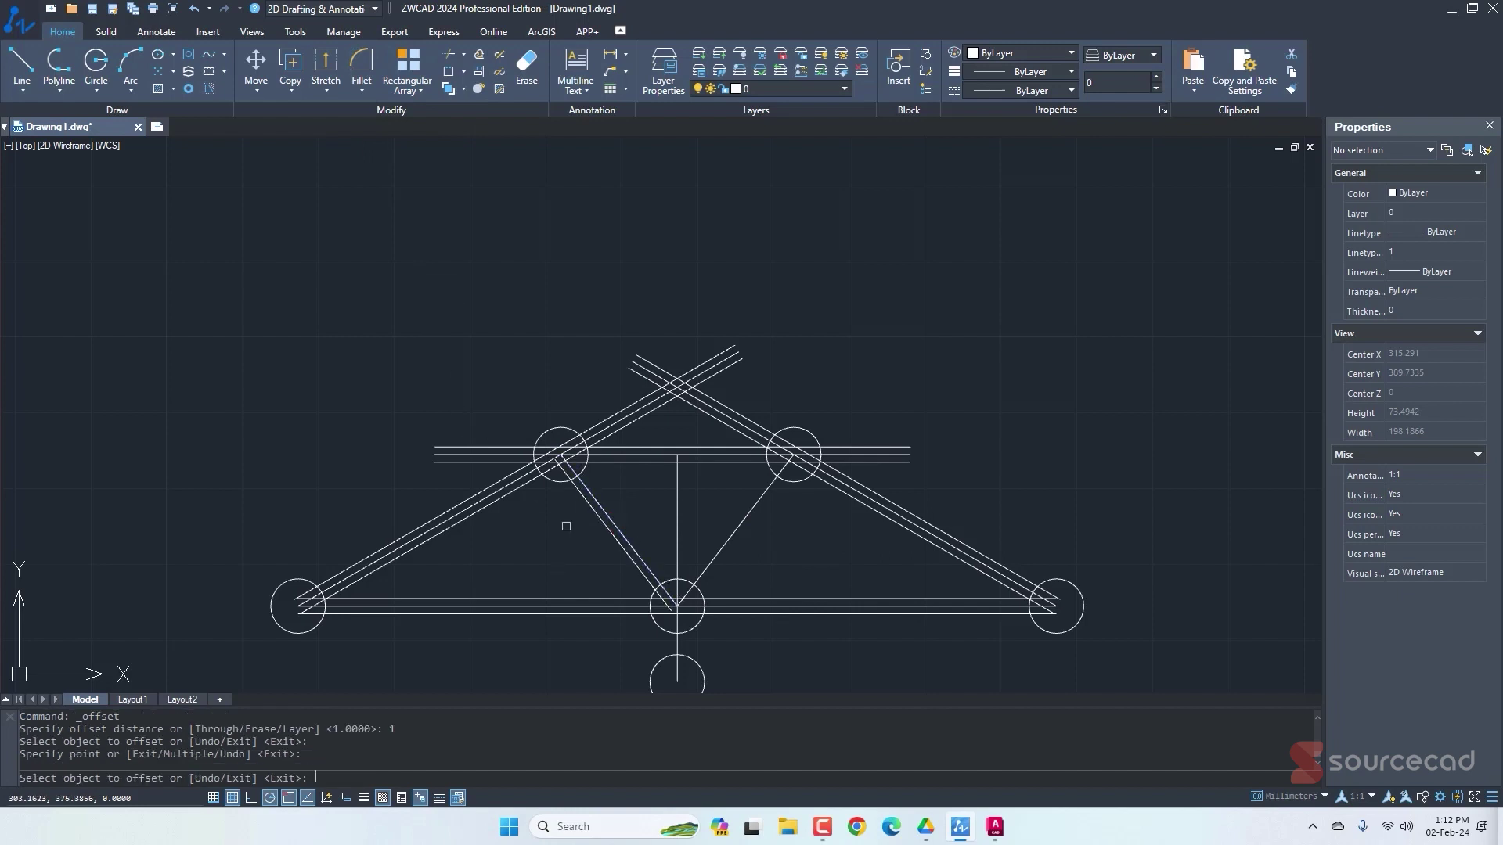
click(595, 494)
click(618, 476)
Offset the right inner diagonal by 1 unit to both sides and end the Offset command.
click(742, 515)
click(755, 520)
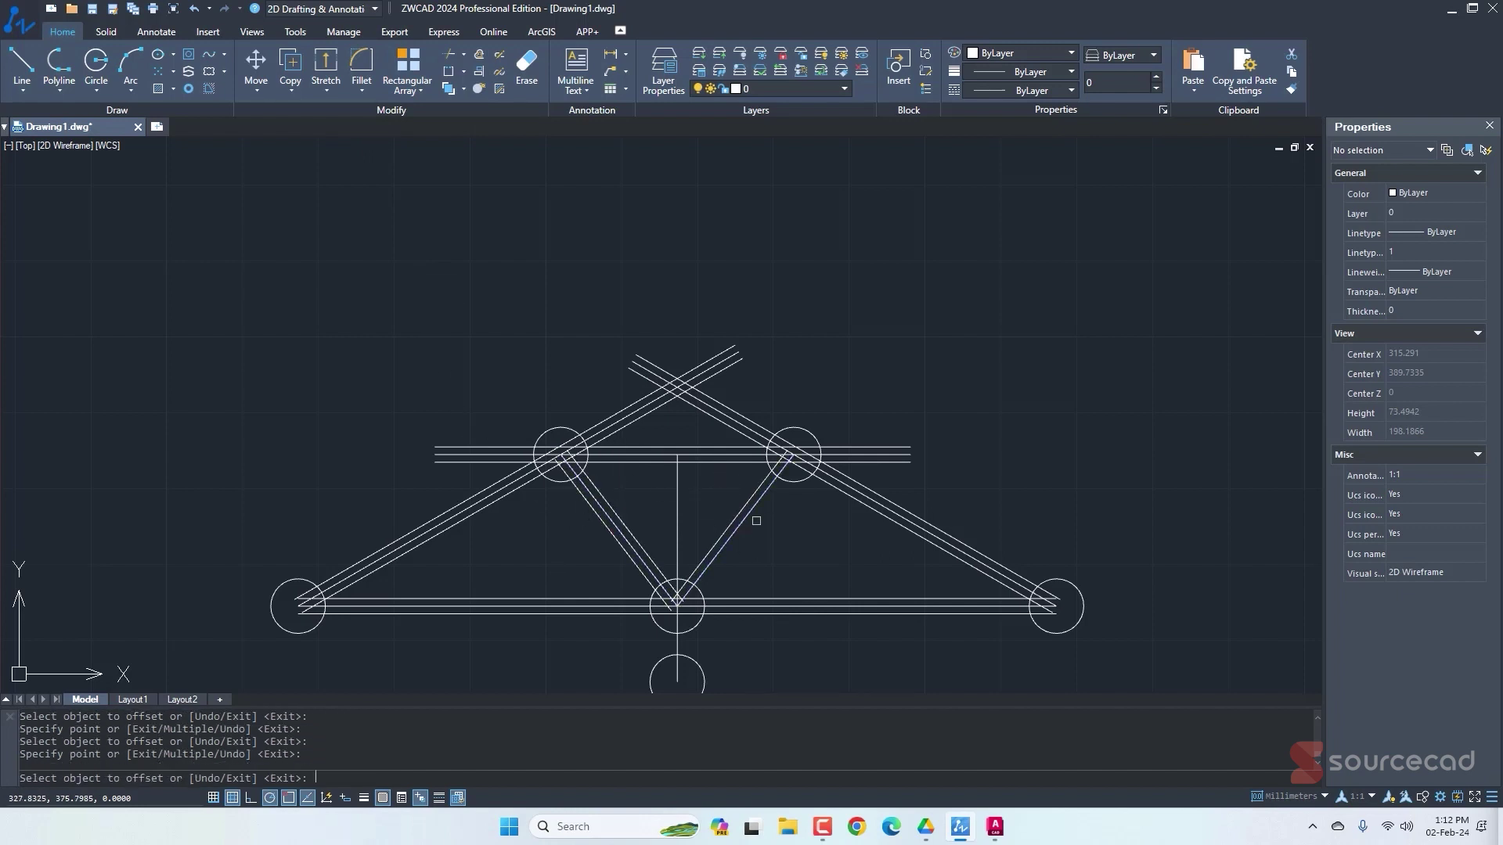
click(753, 512)
click(823, 540)
key(Escape)
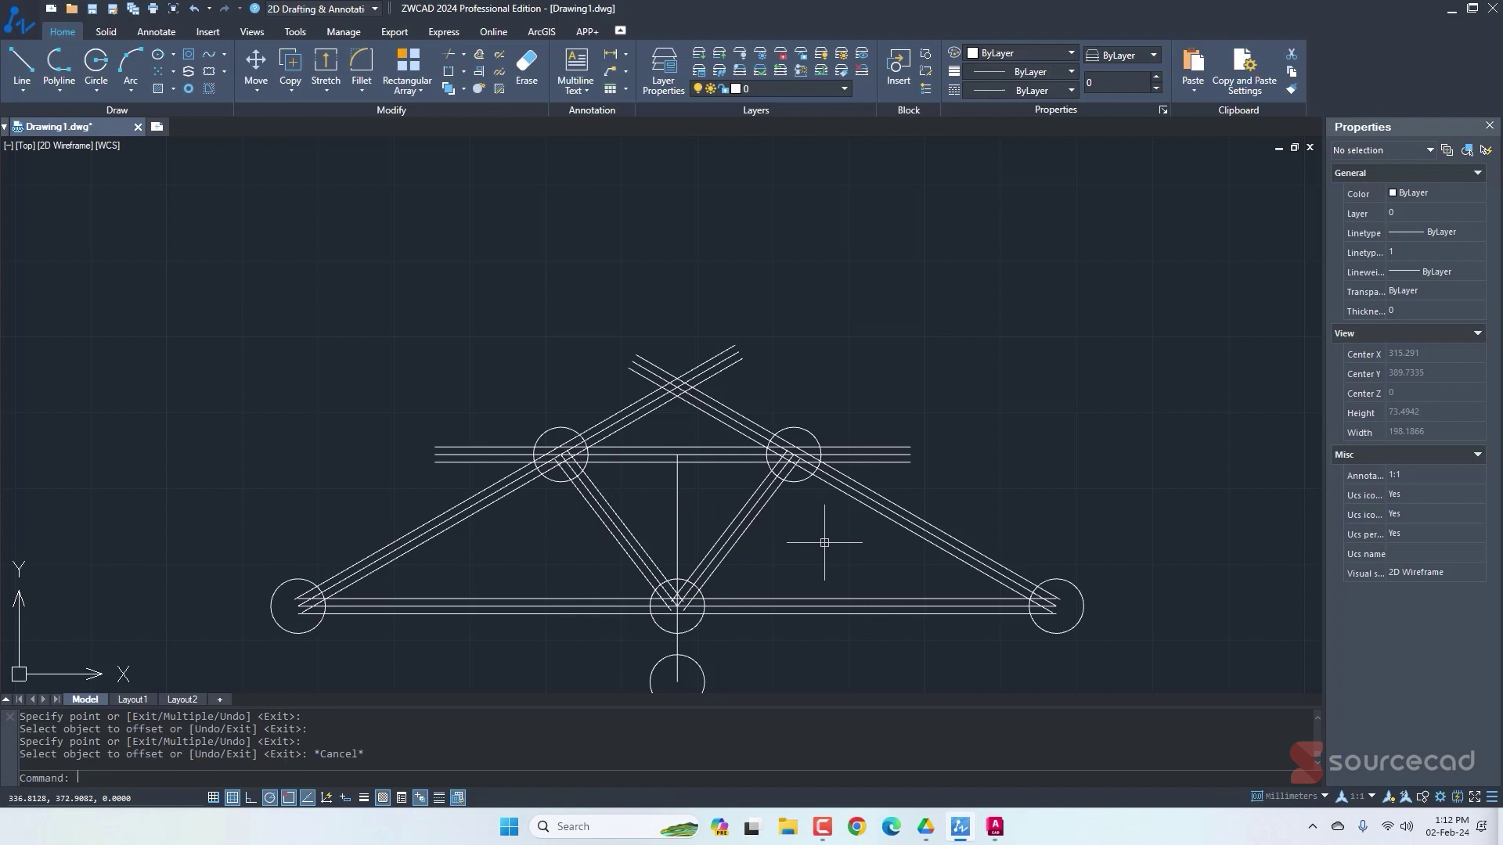
Trim the slanted lines that cross above the upper horizontal member near the apex.
middle_drag(822, 539, 790, 426)
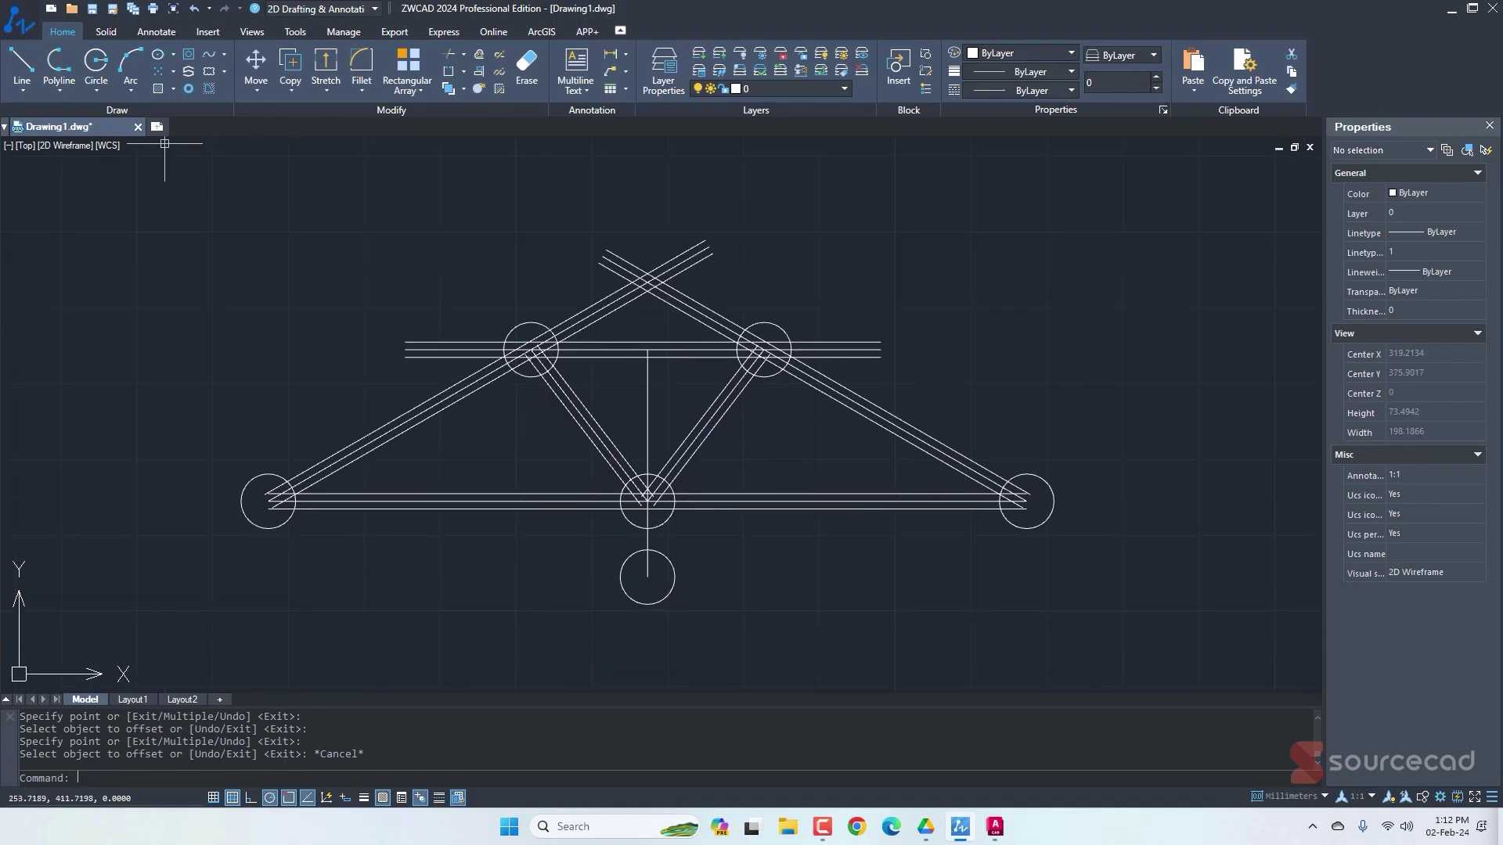
click(450, 77)
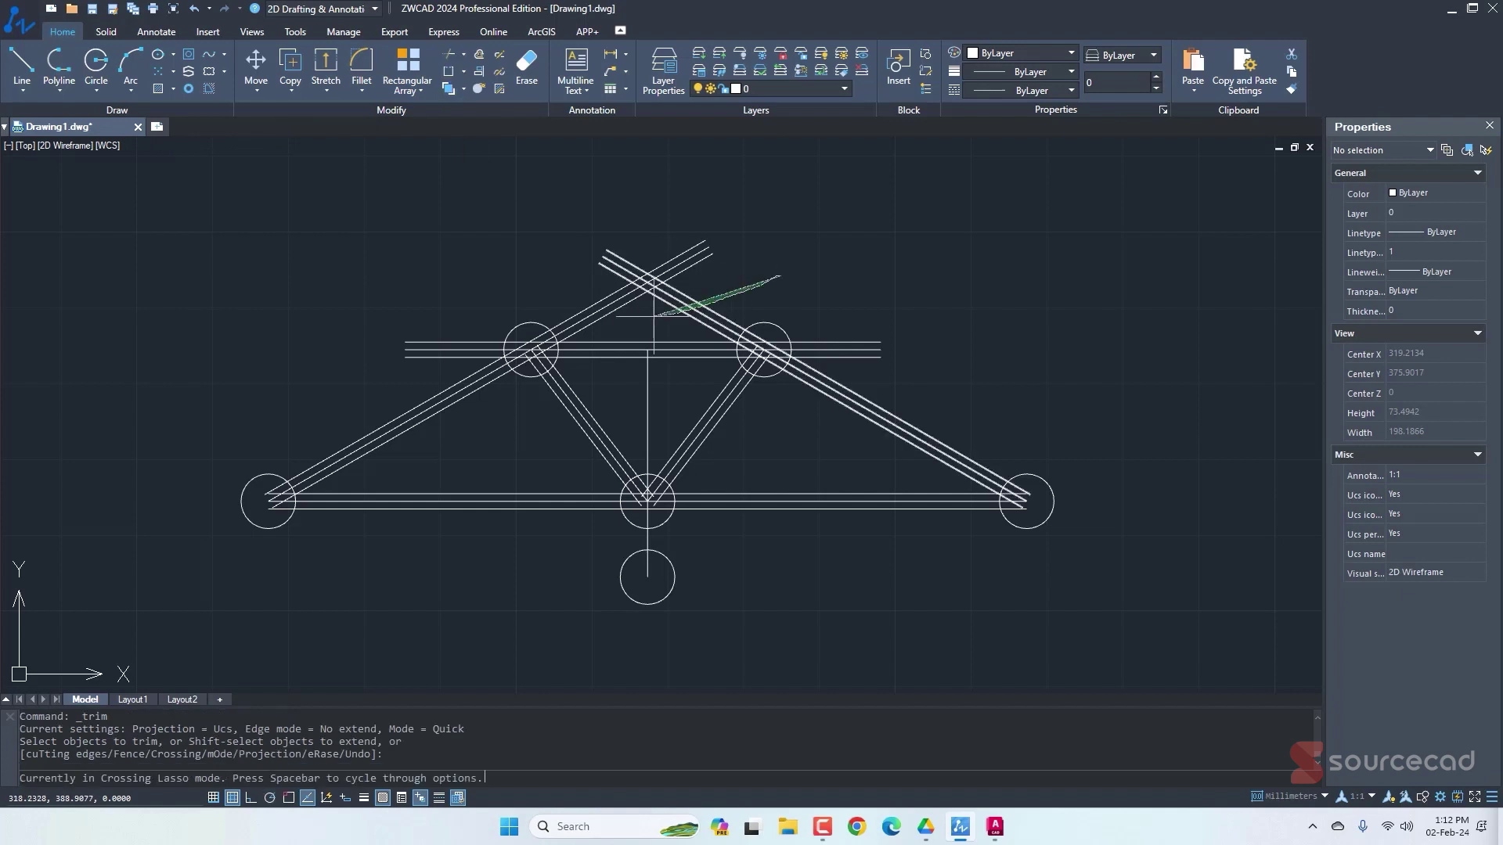
drag(781, 274, 708, 227)
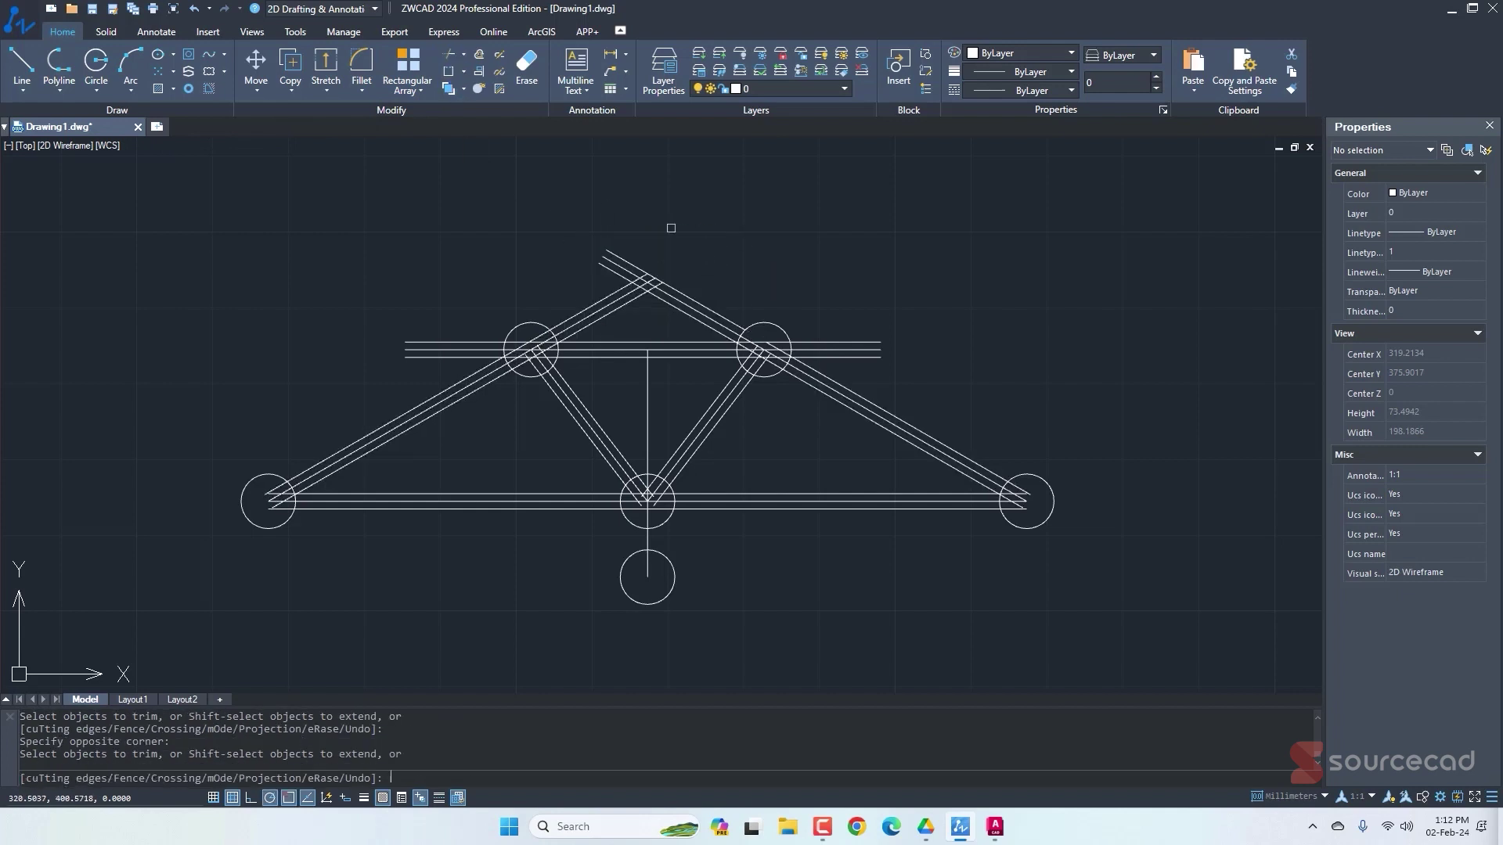
click(709, 284)
click(566, 268)
click(606, 288)
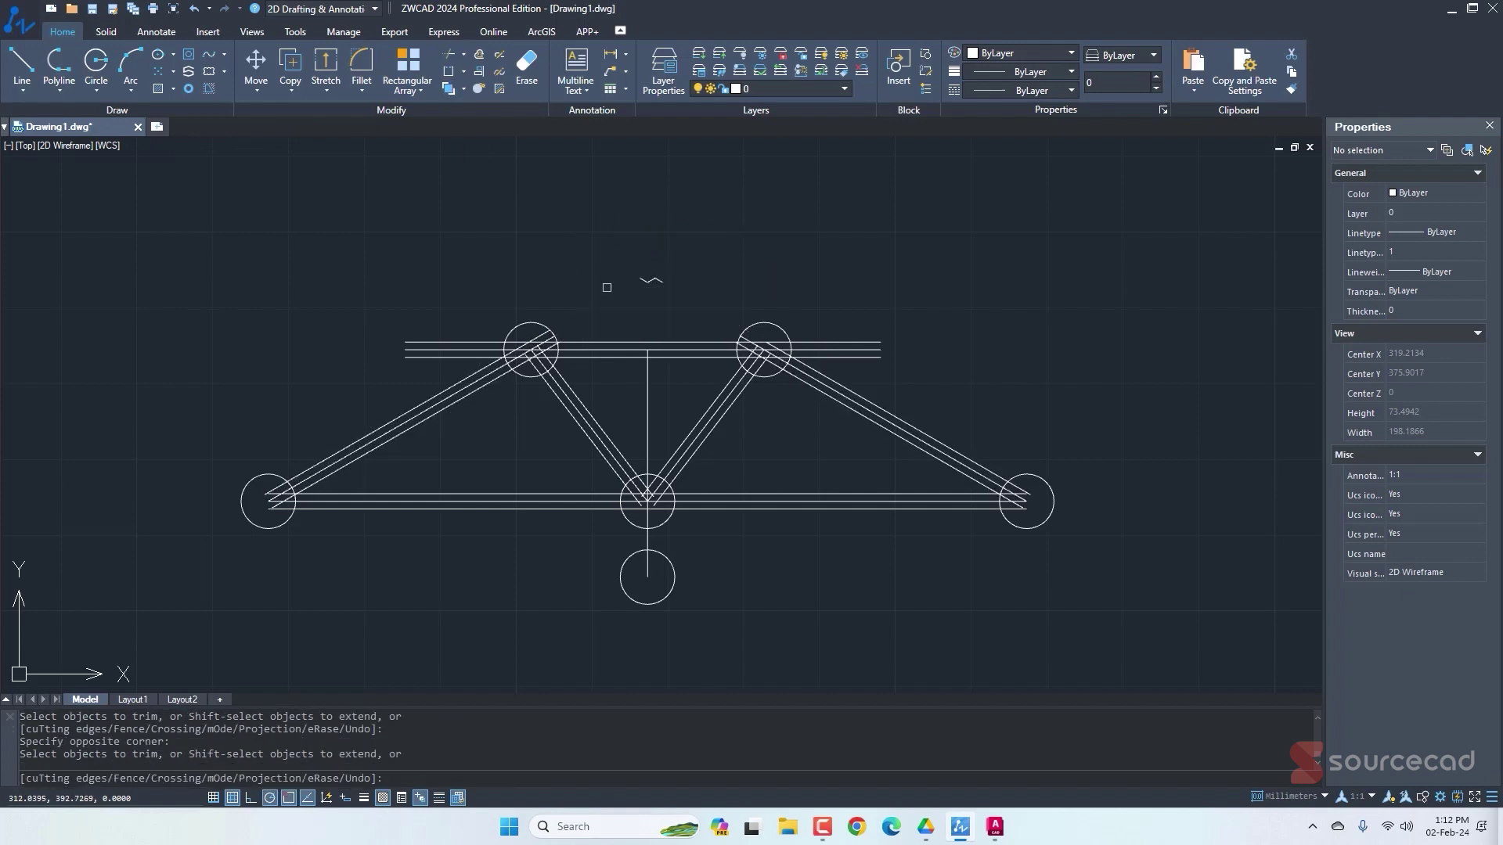
Trim the ends of the upper horizontal lines that extend outside the two upper circles.
click(425, 320)
click(427, 368)
click(855, 316)
click(855, 365)
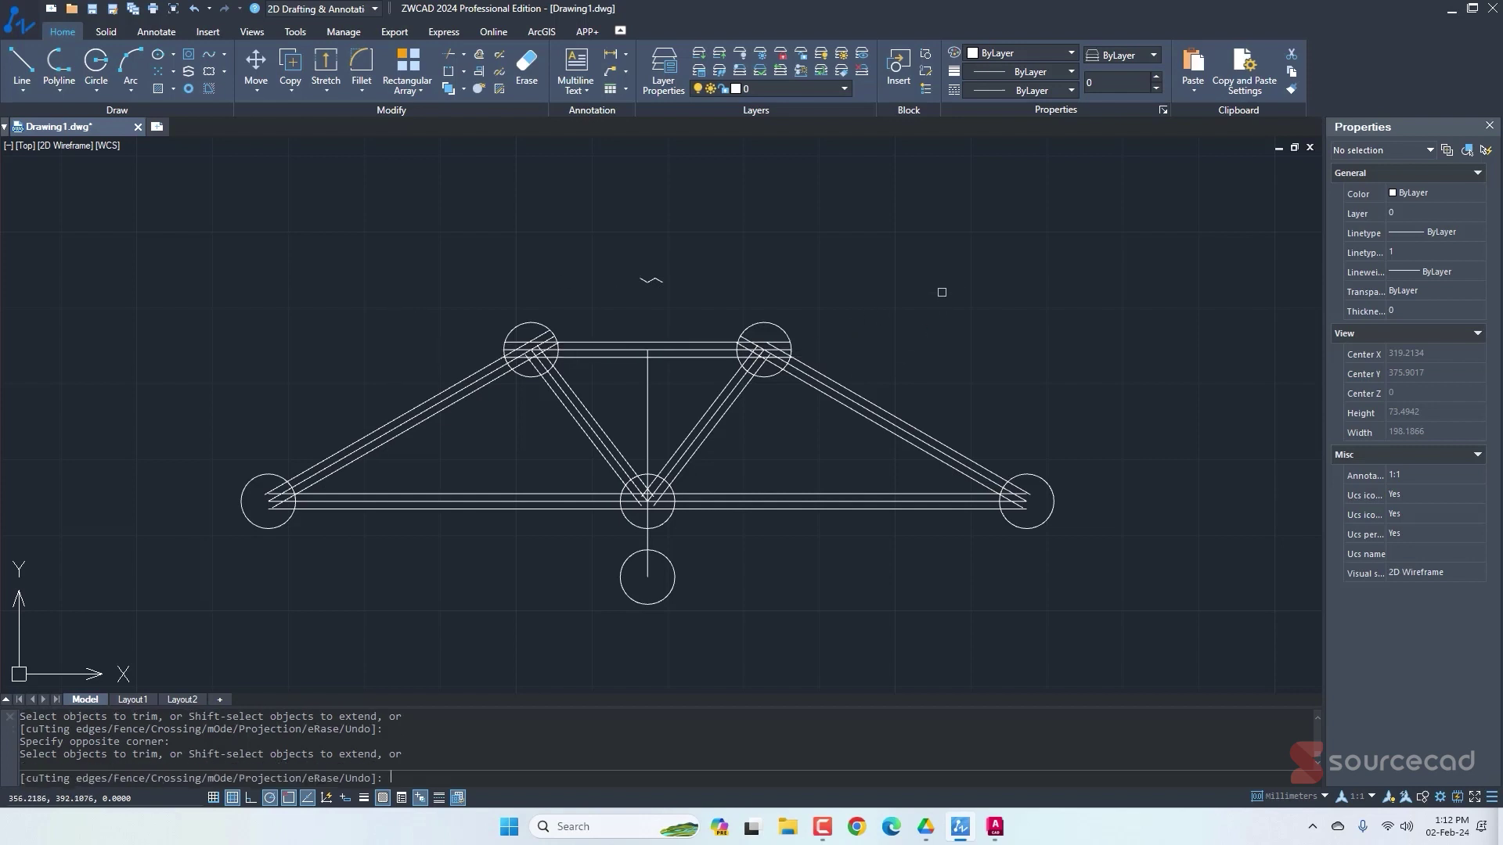
key(Escape)
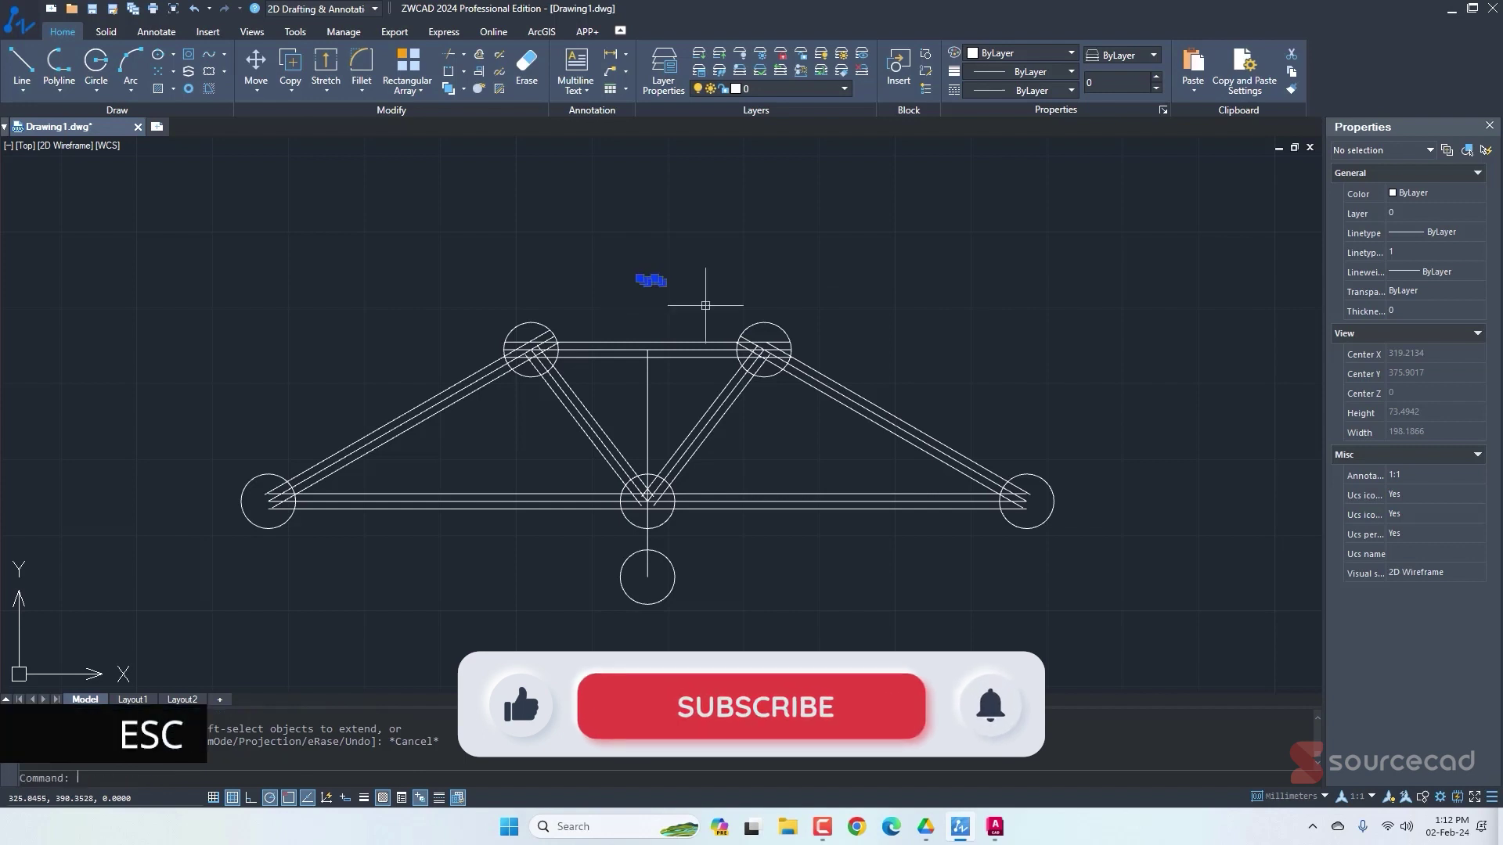
Erase the leftover fragments at the apex and both vertical centre lines.
click(647, 398)
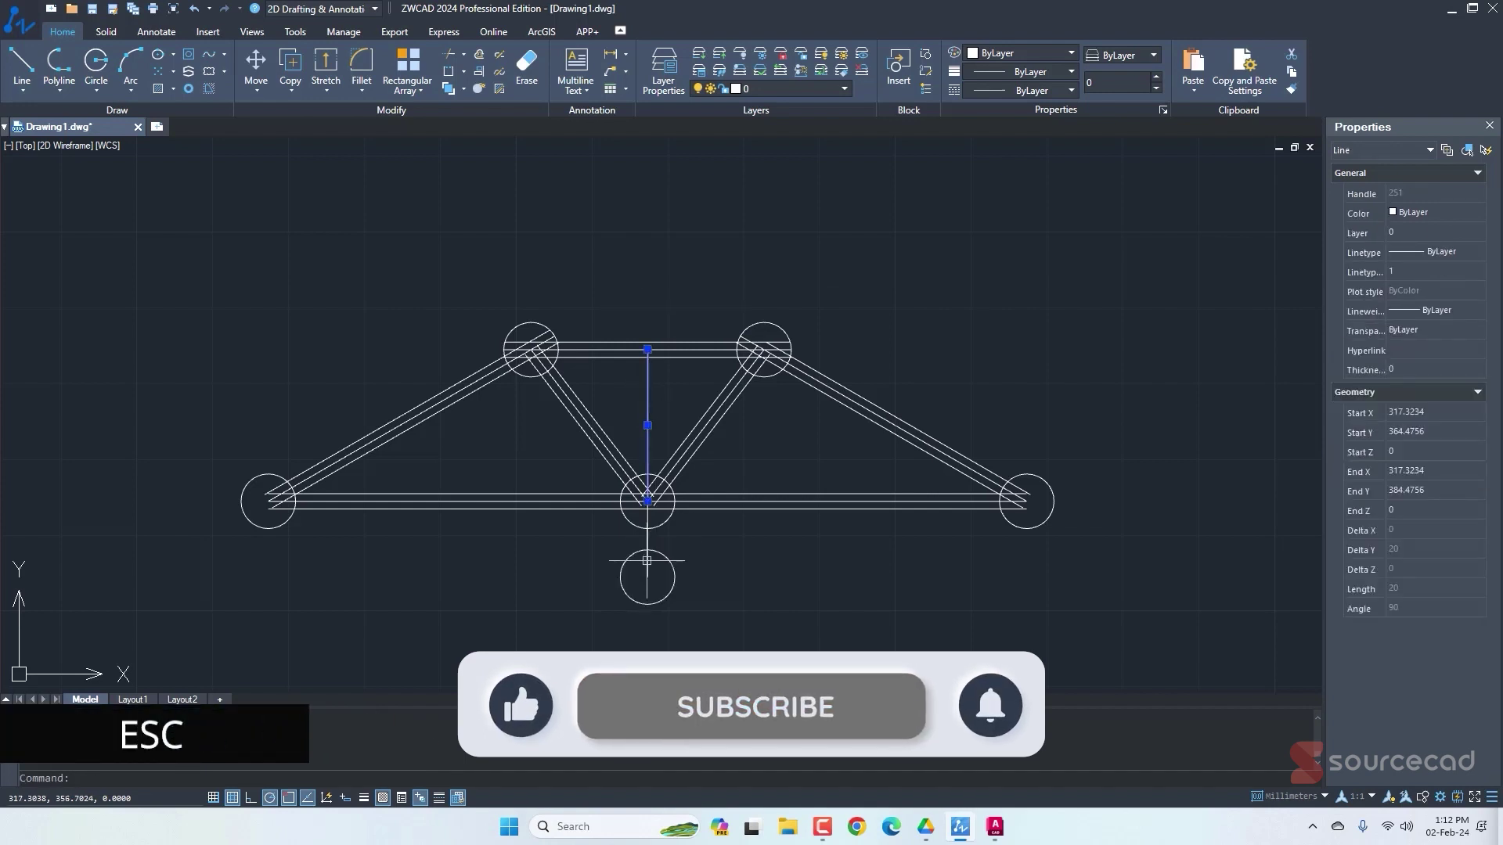
click(647, 561)
key(Delete)
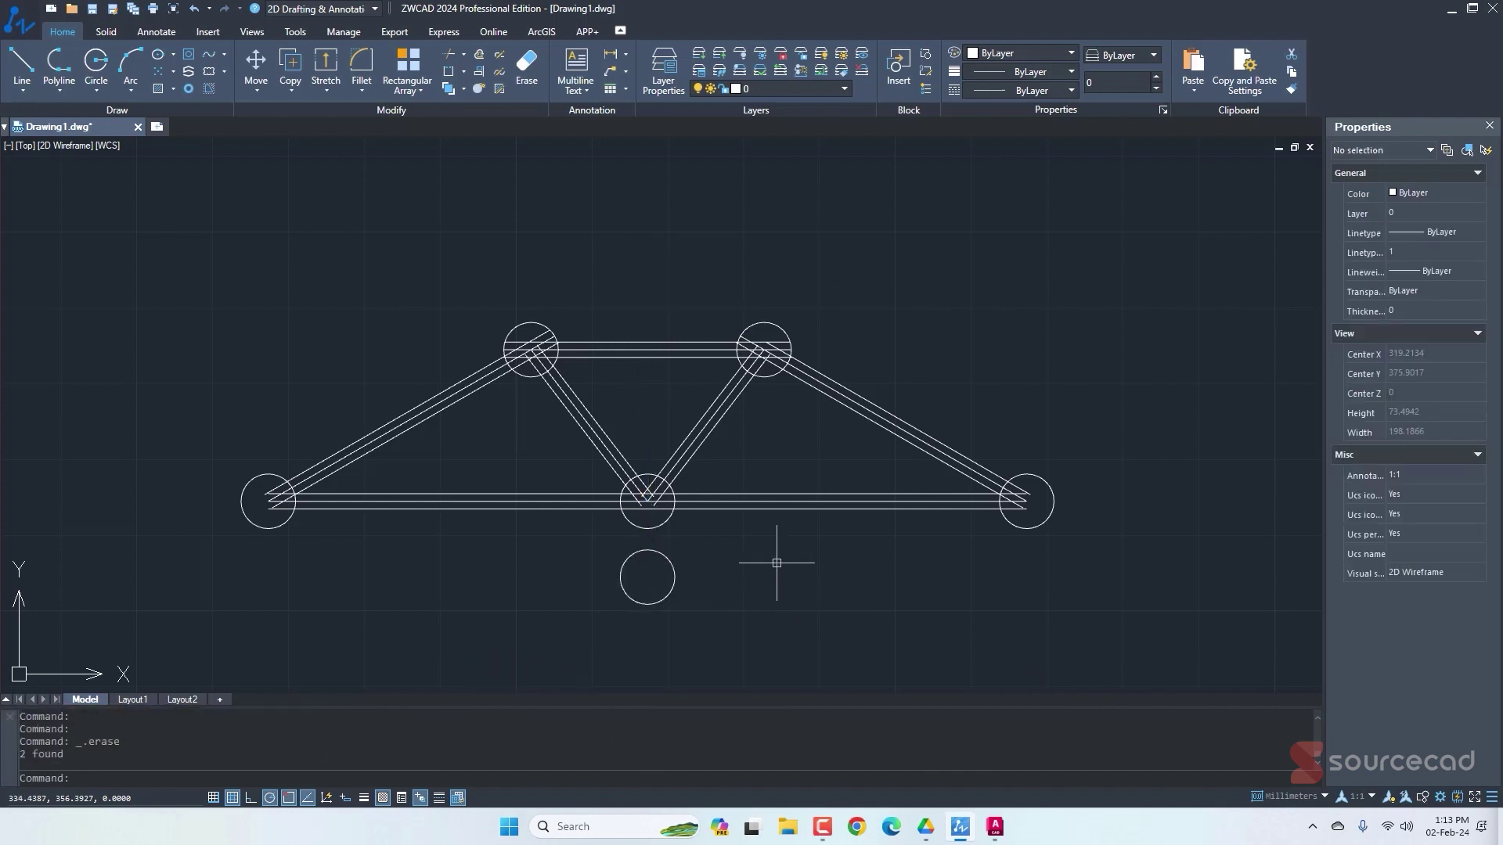
Erase the original centre lines of the upper horizontal member, both slanted members and the baseline.
click(646, 350)
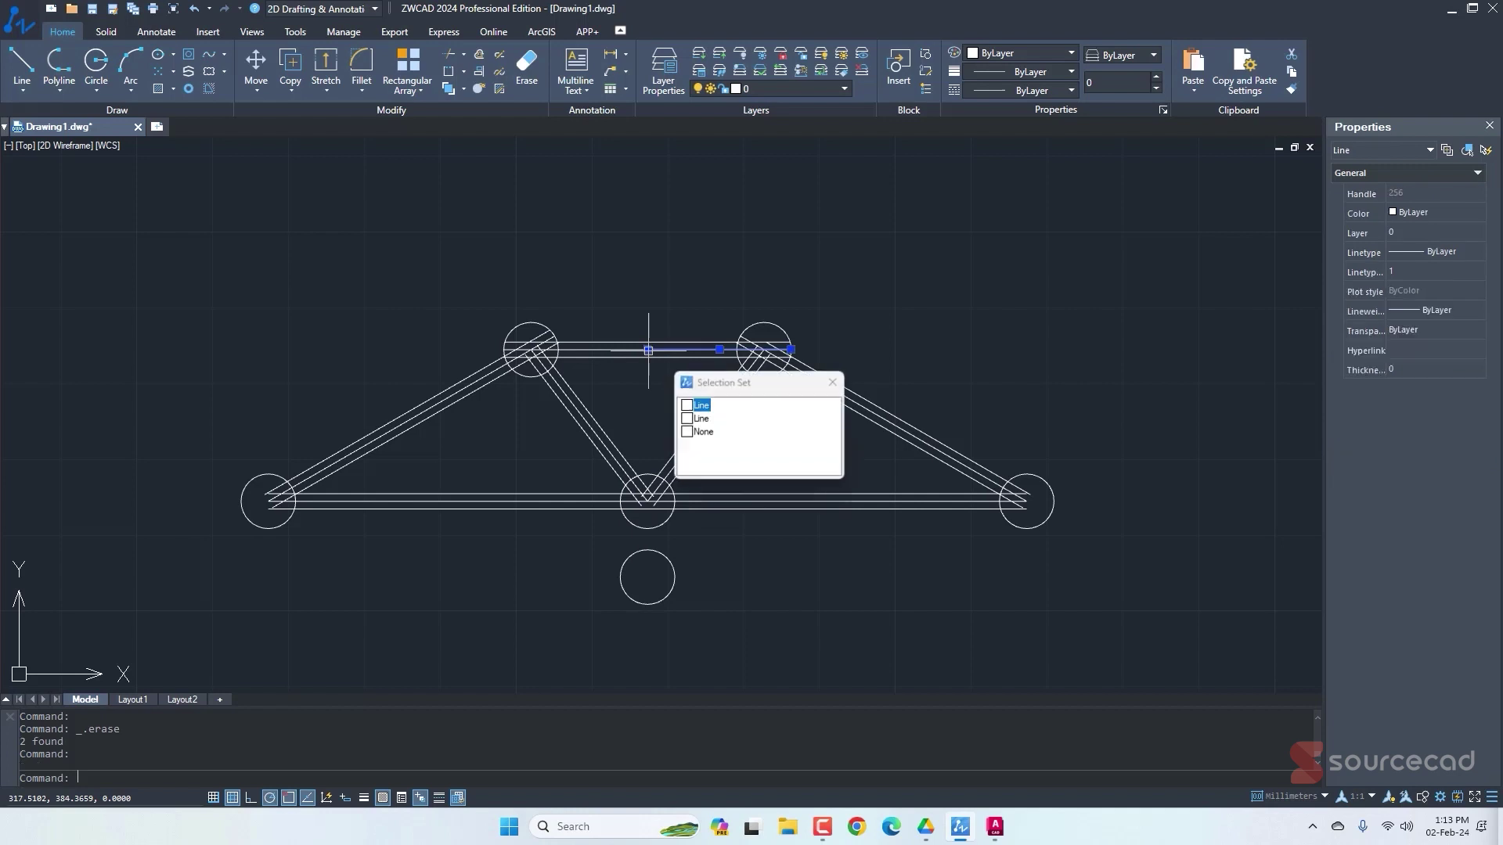
click(483, 380)
click(803, 370)
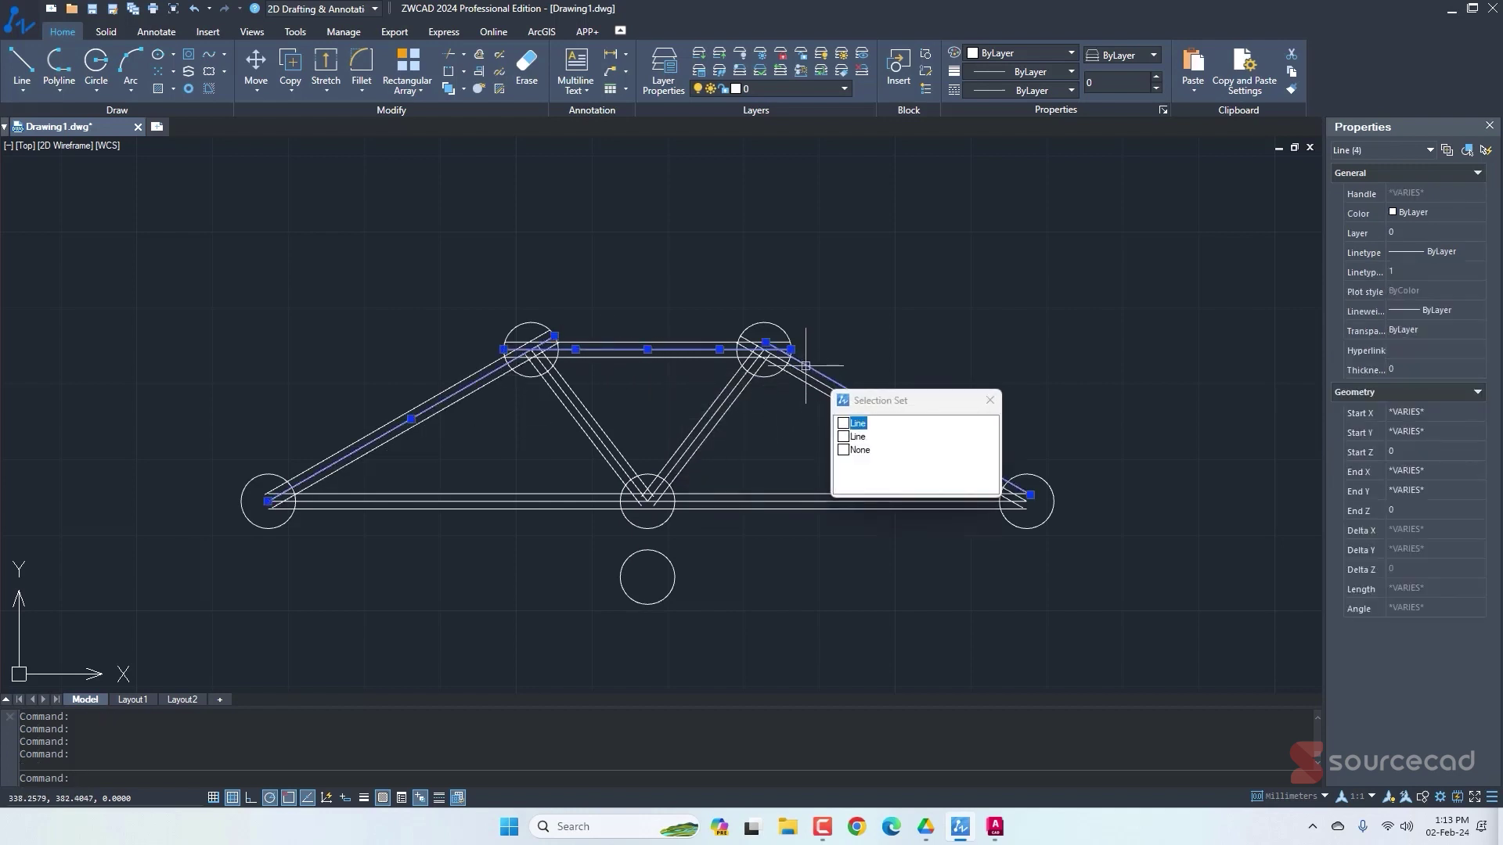
click(804, 369)
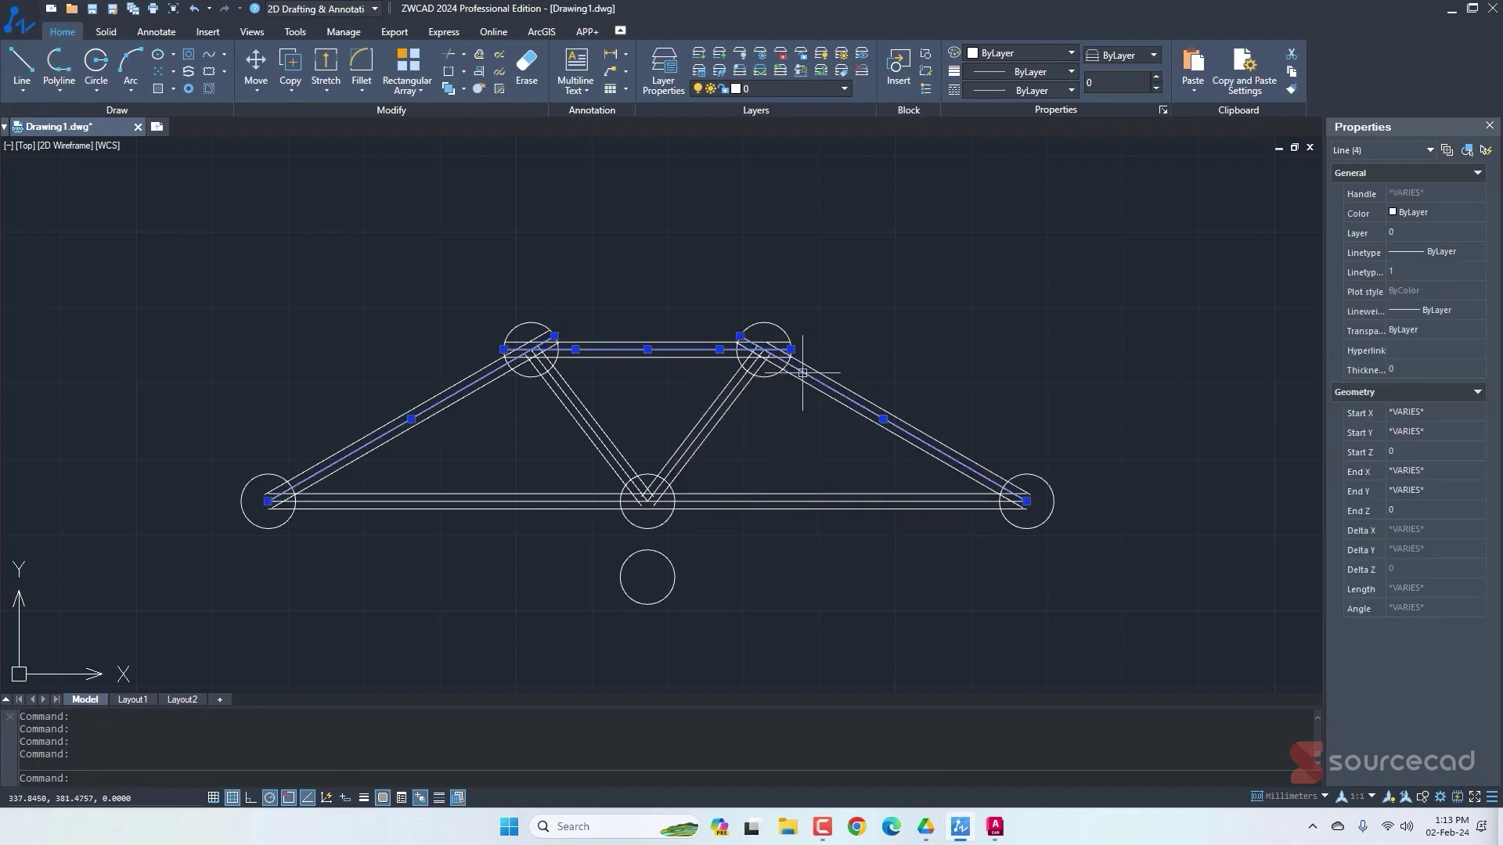
key(Delete)
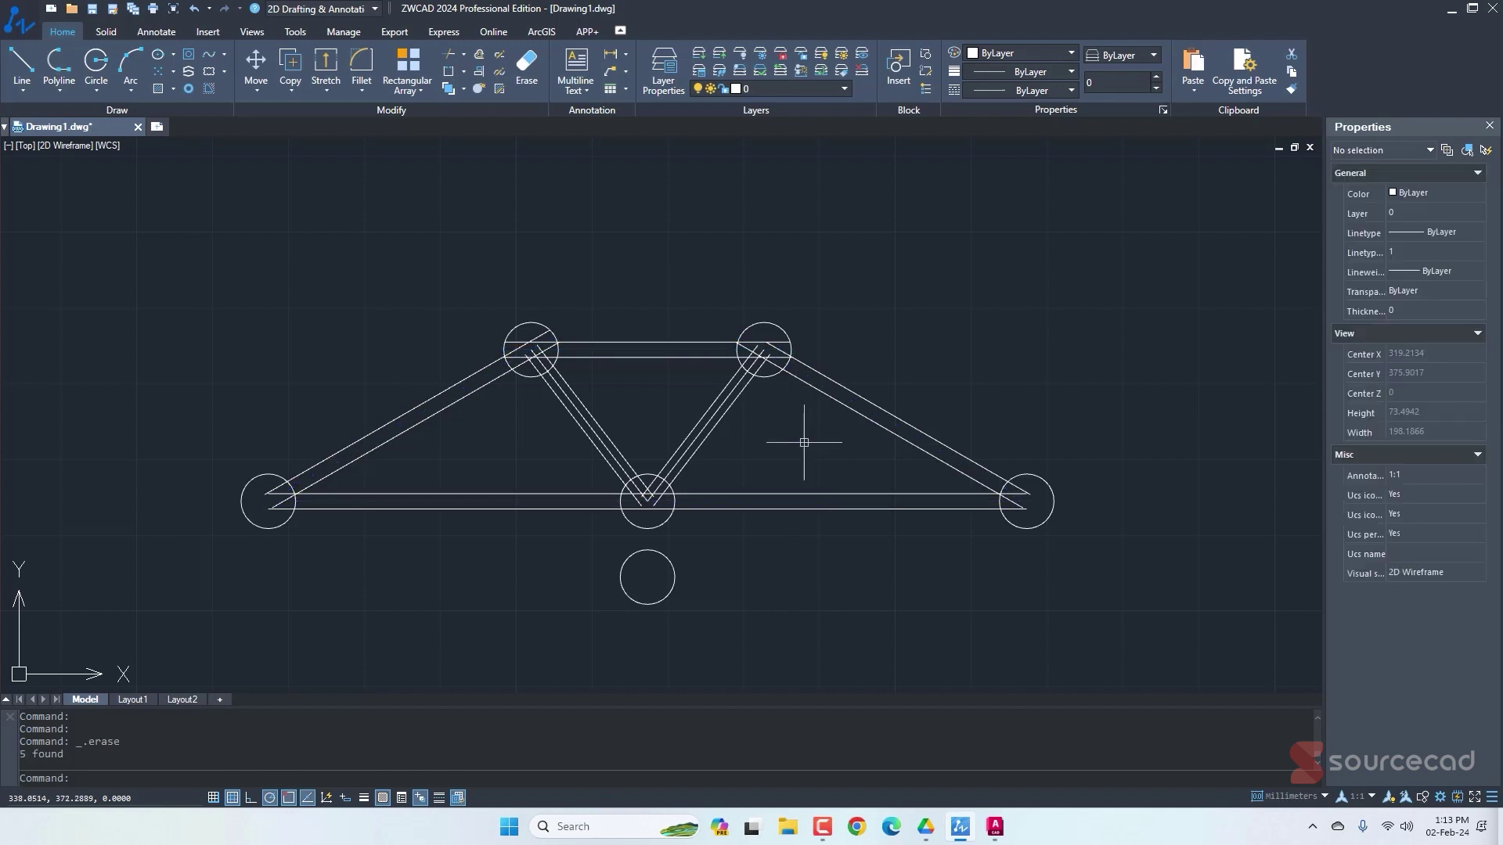
Erase the centre lines of the two inner diagonal members.
click(736, 386)
key(Delete)
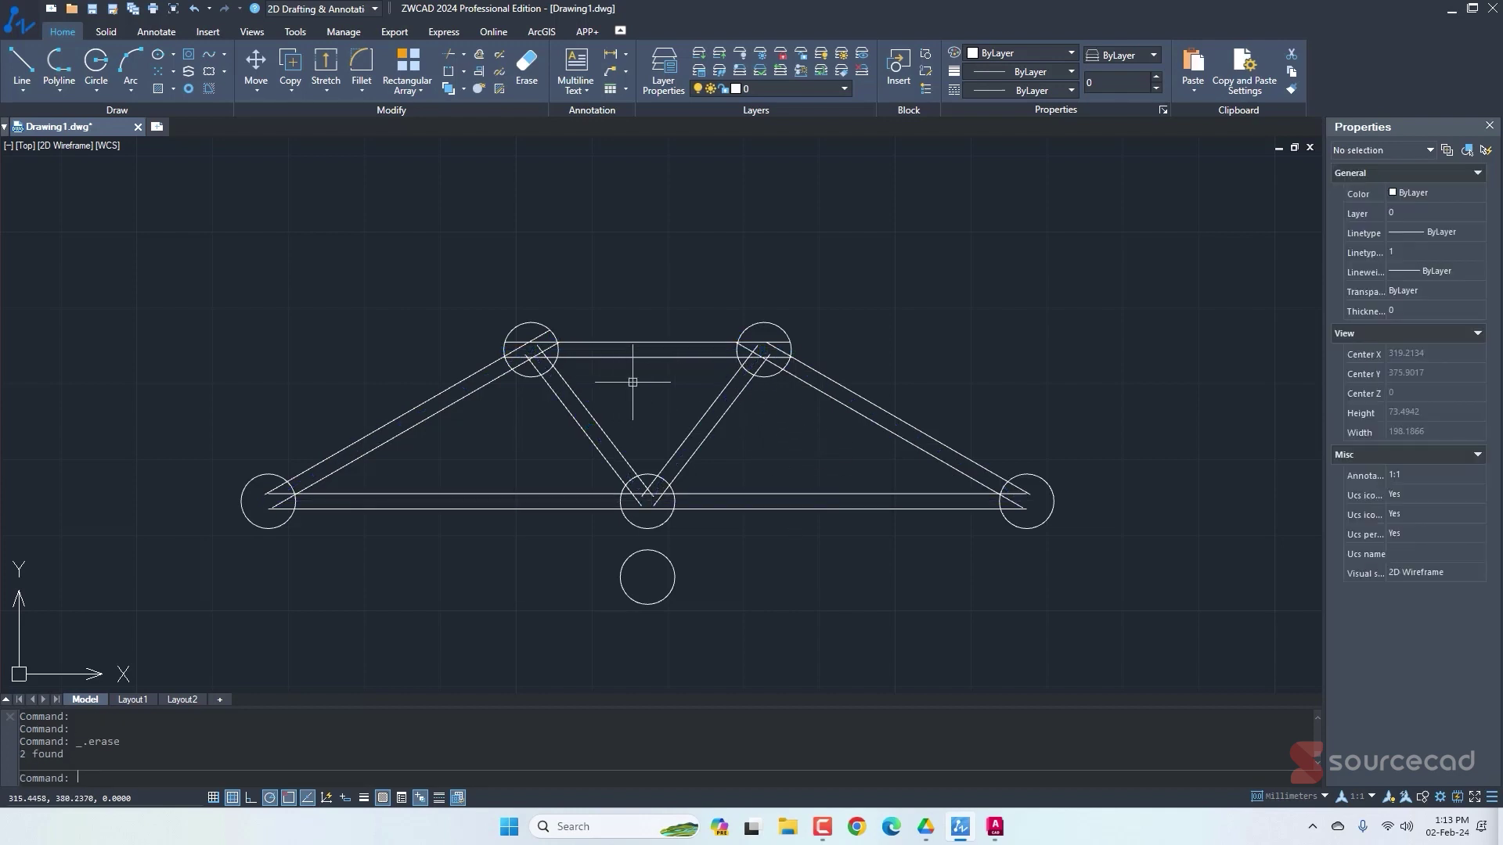
Trim the member lines that run inside the two upper circles.
click(448, 52)
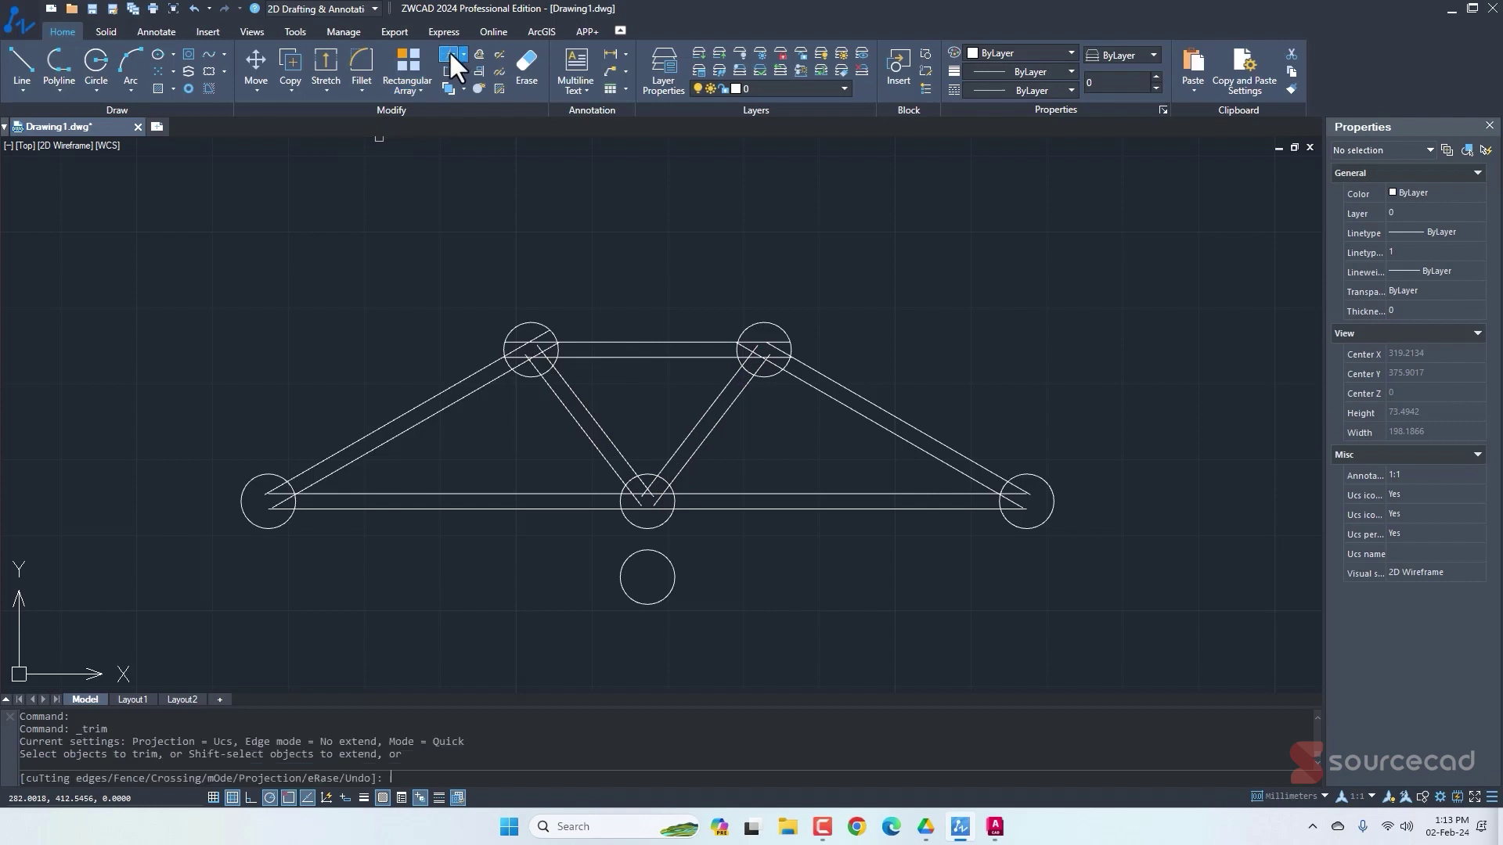
scroll(536, 327, up, 3)
click(565, 302)
click(497, 323)
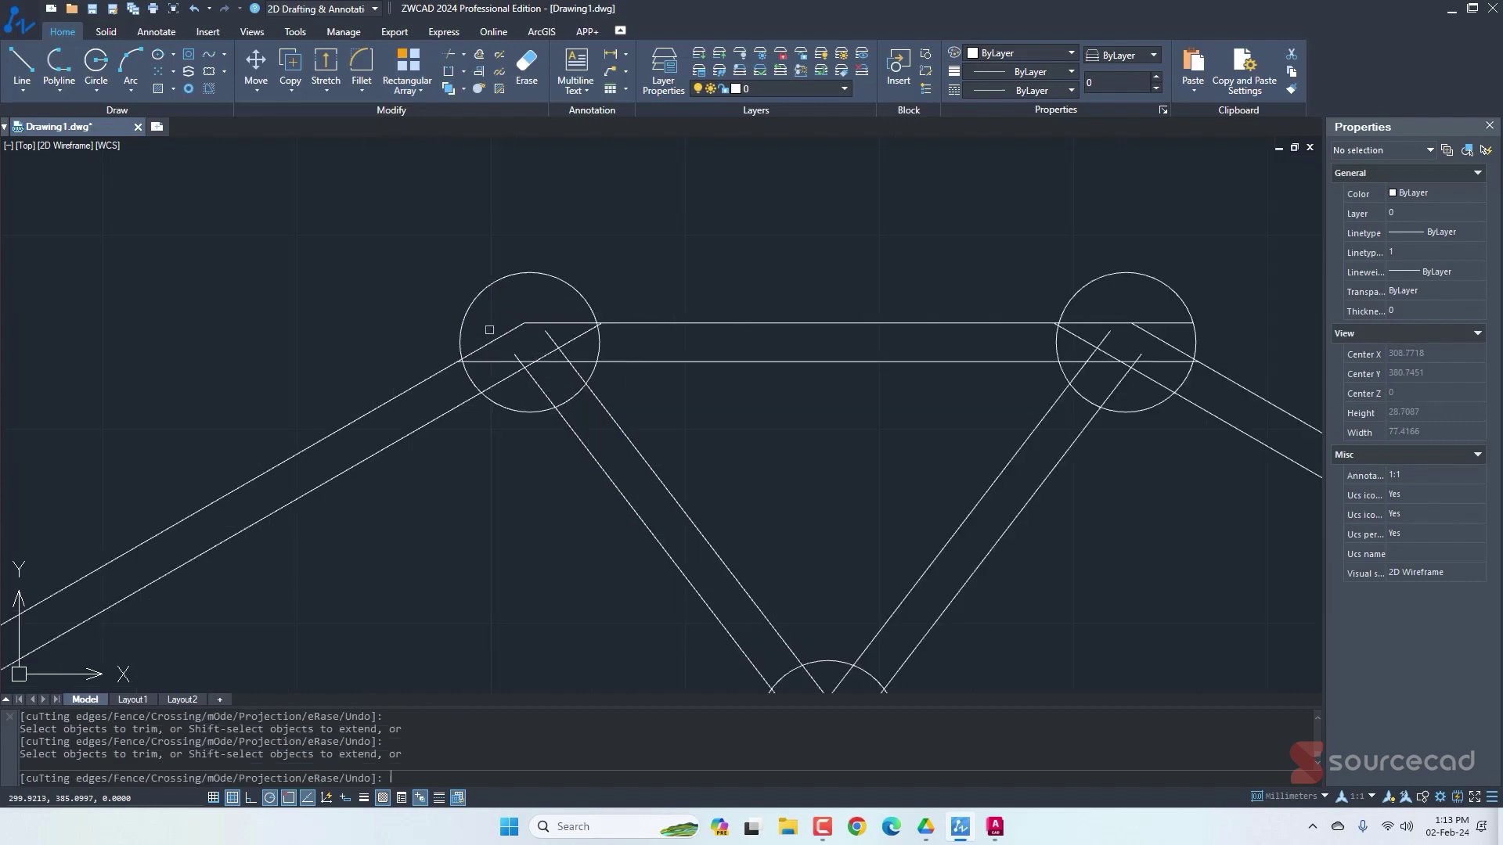
click(496, 360)
click(505, 379)
click(532, 383)
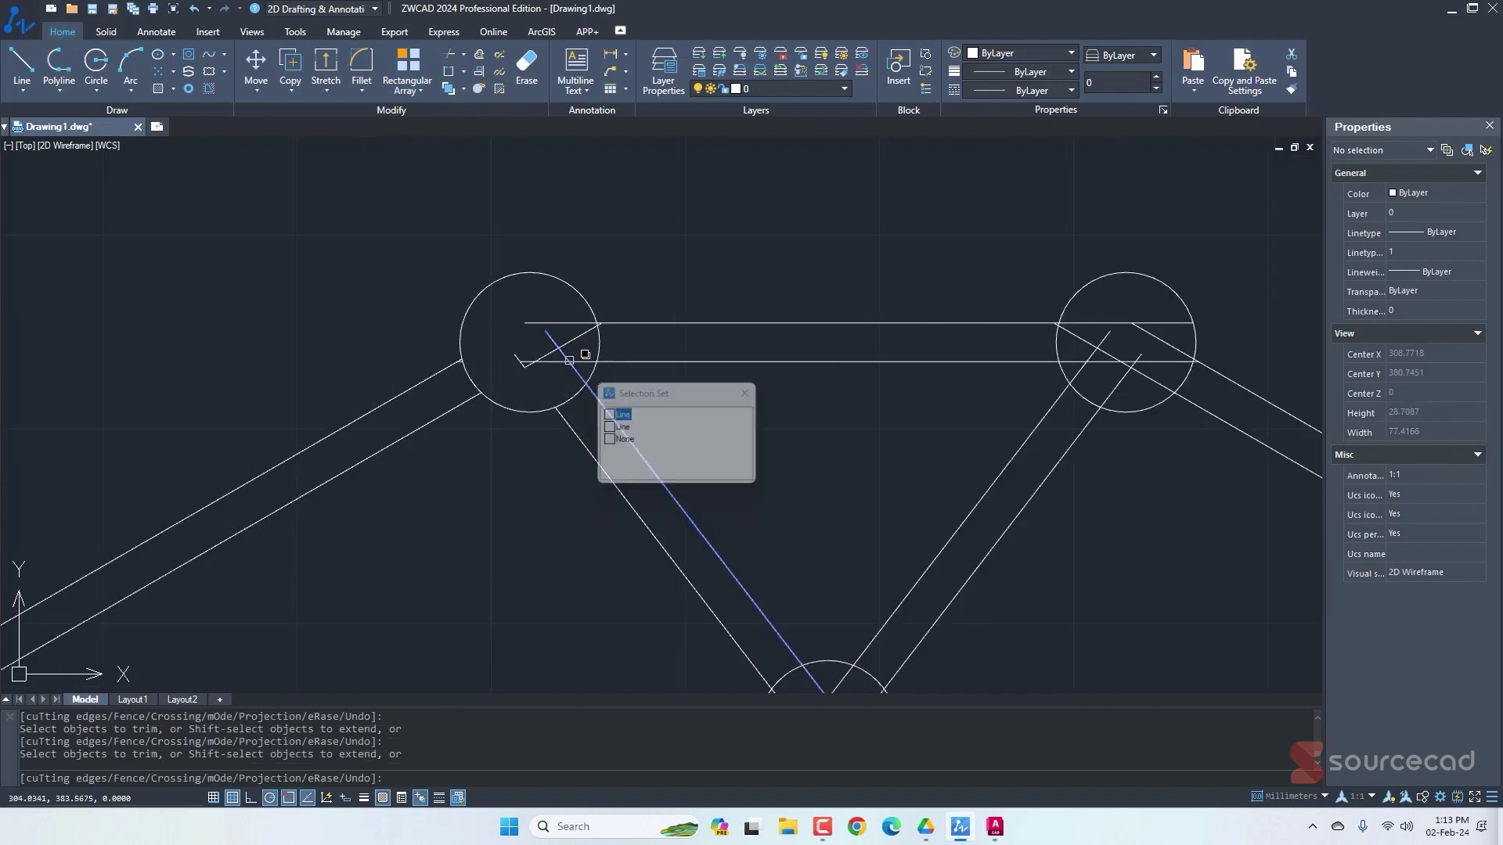
click(576, 366)
click(580, 362)
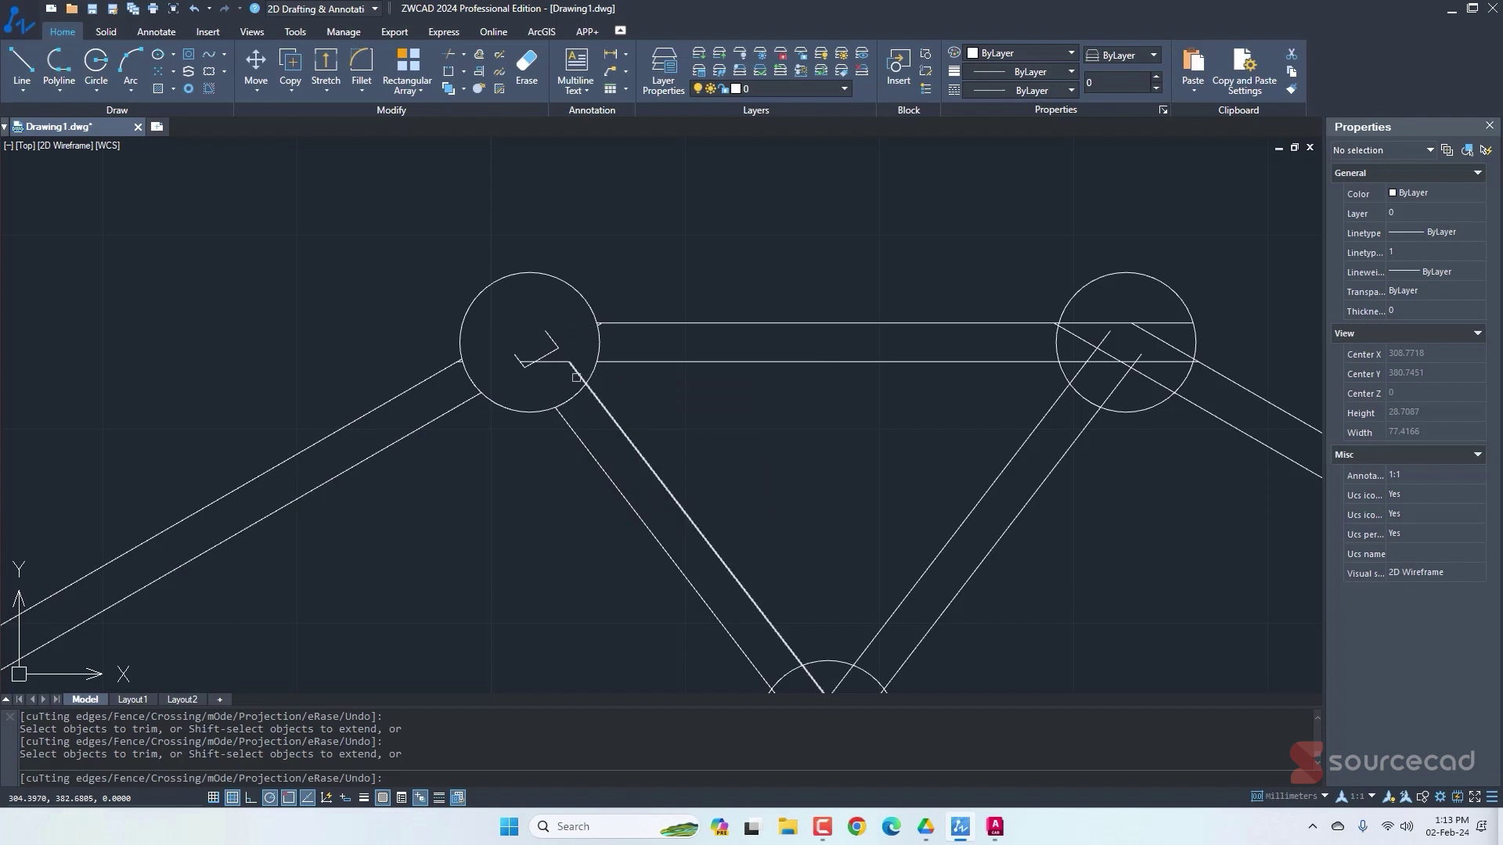
scroll(1102, 332, down, 2)
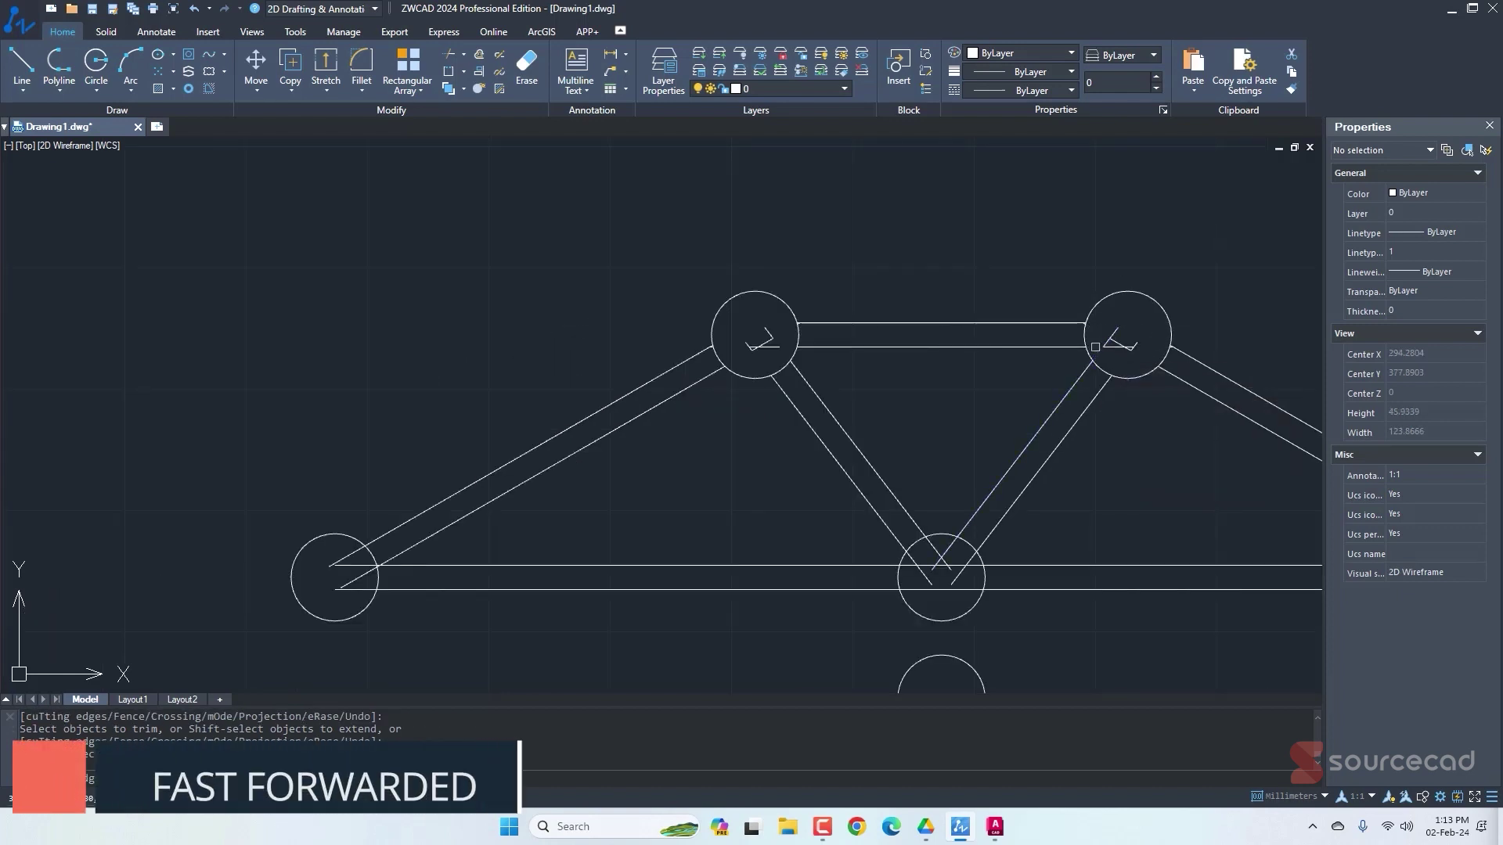
Trim the member lines that run inside the three circles along the lower horizontal member.
scroll(1119, 341, down, 2)
middle_drag(1135, 410, 869, 365)
click(755, 460)
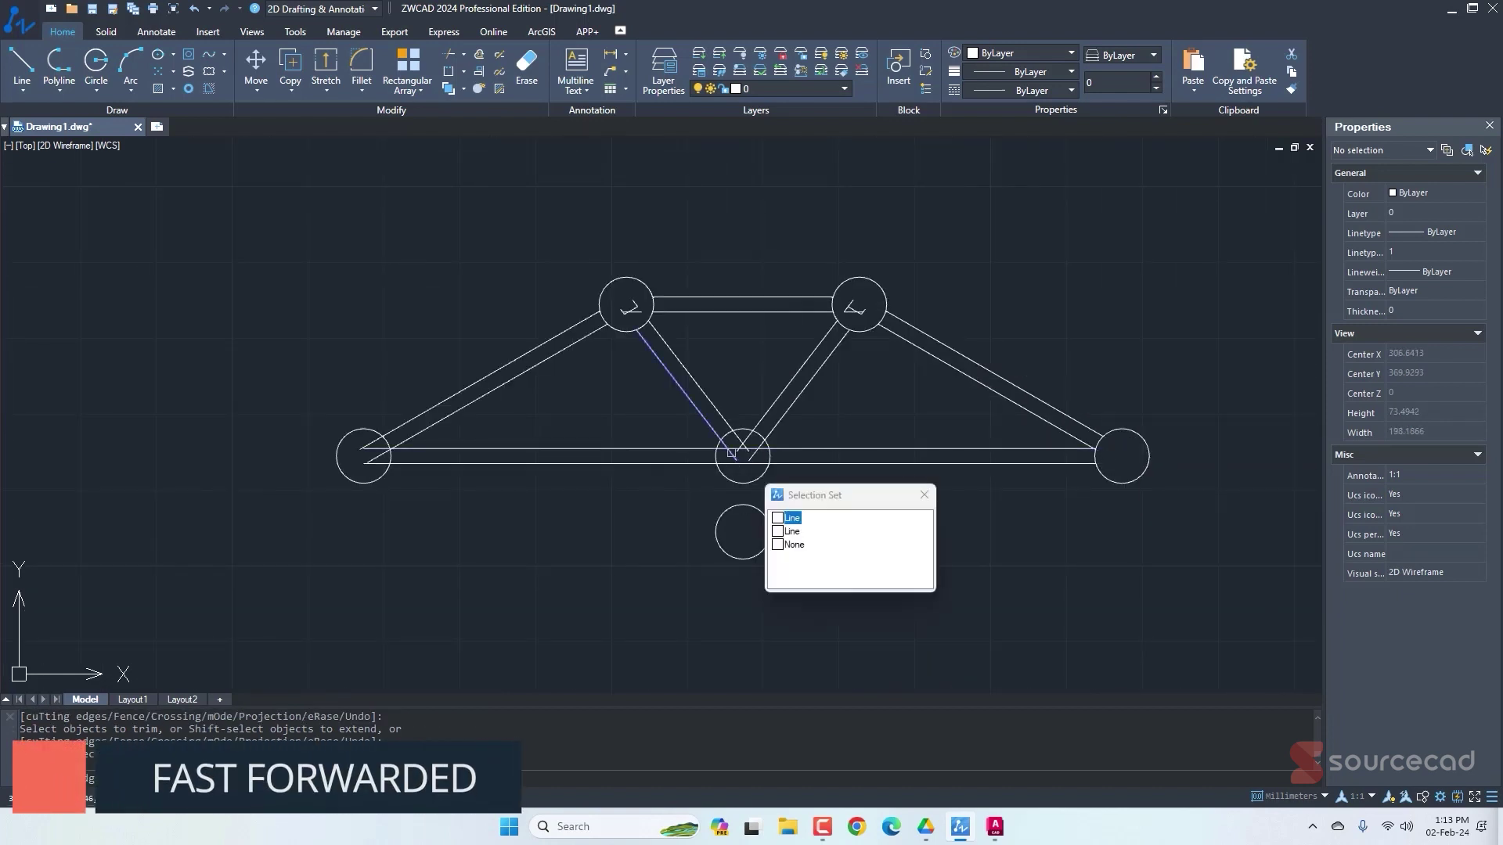
key(Escape)
click(758, 459)
scroll(753, 454, up, 2)
click(771, 483)
scroll(681, 446, down, 4)
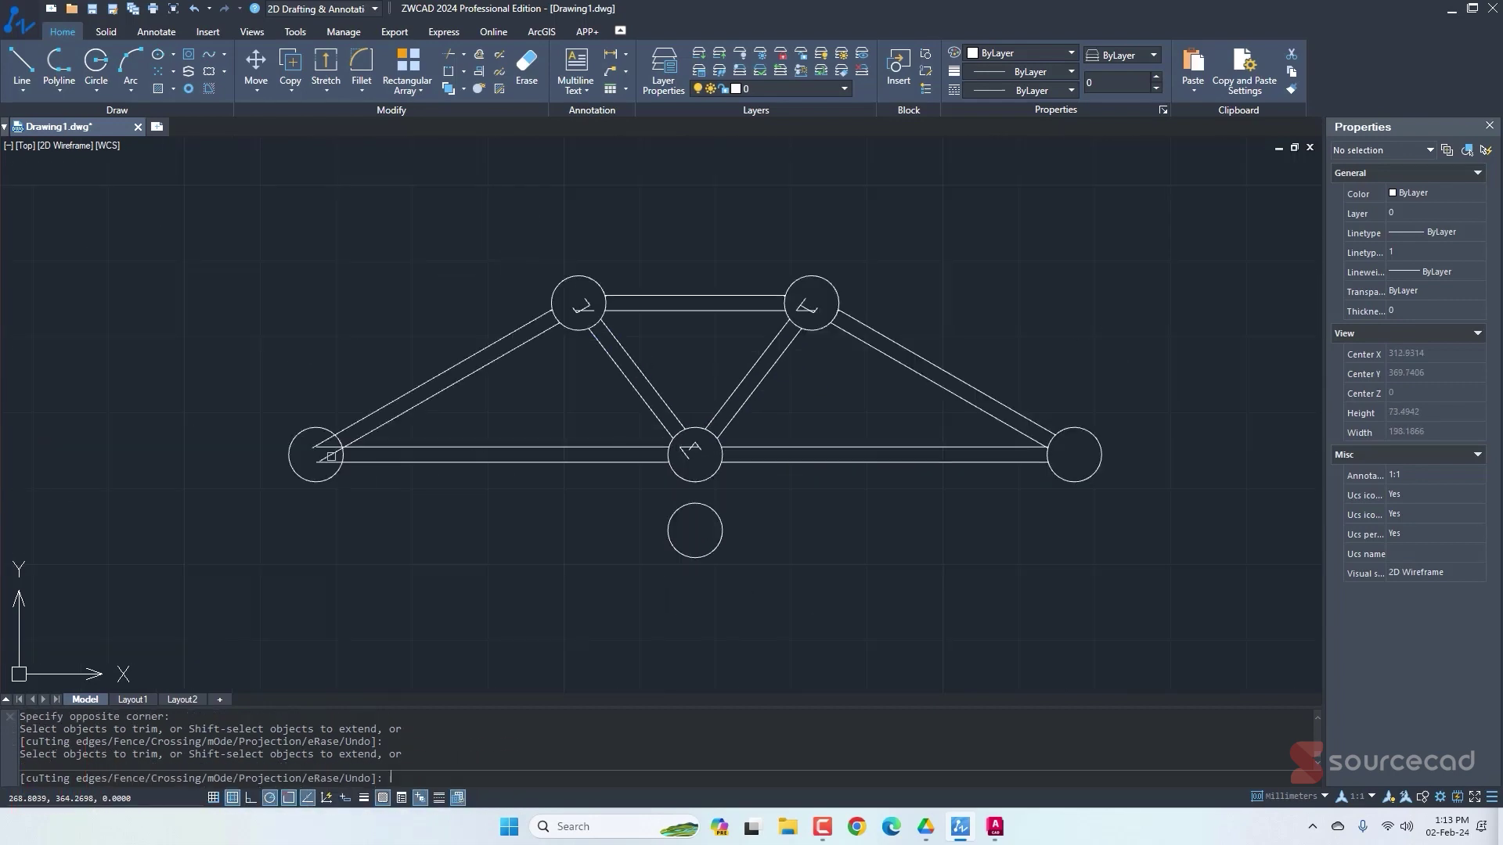
scroll(354, 490, up, 4)
scroll(988, 492, down, 4)
key(Escape)
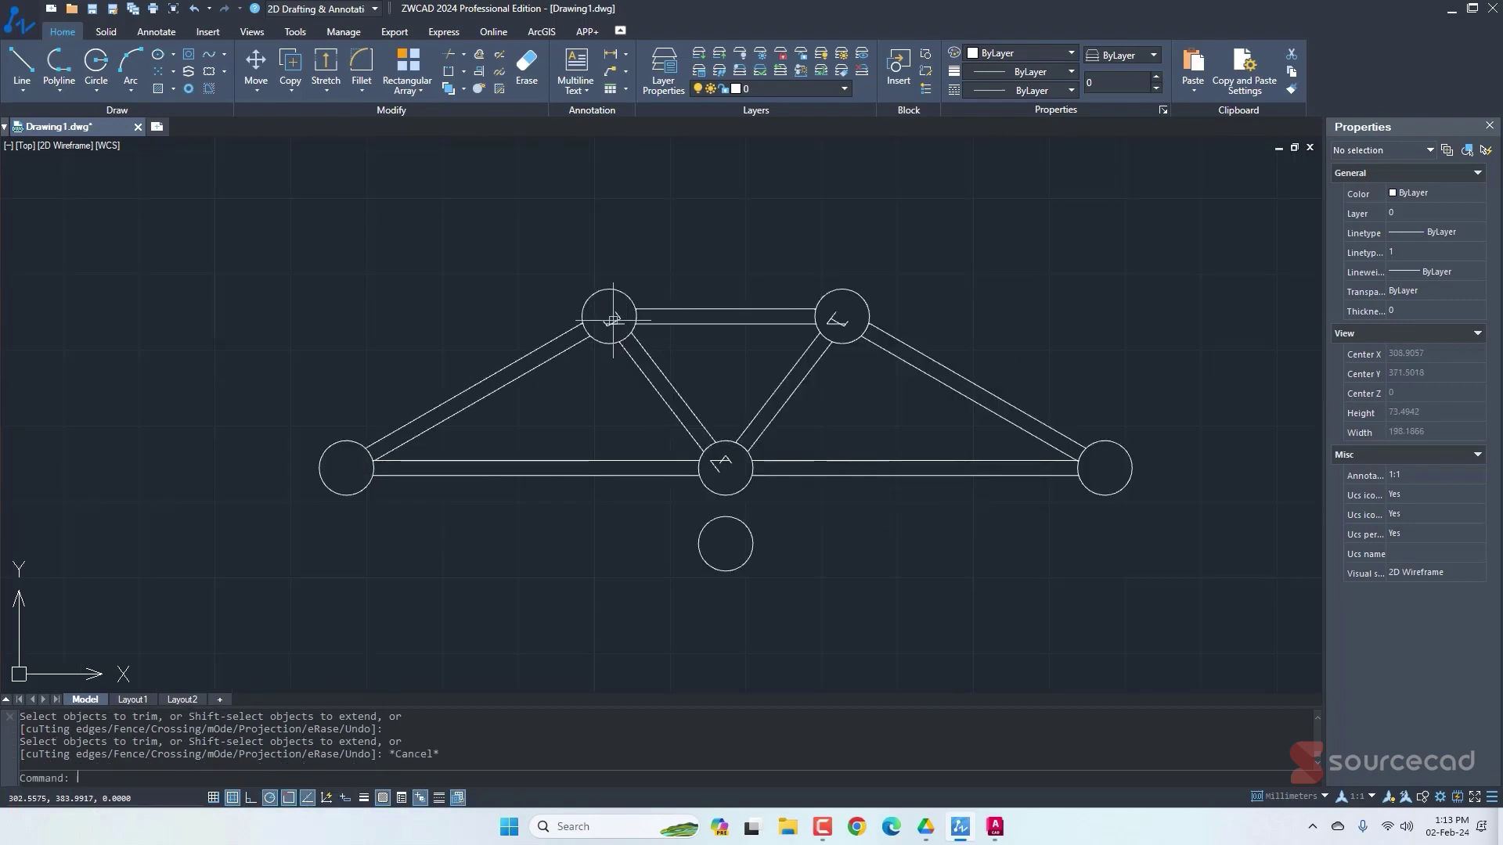
Erase the leftover line fragments inside the upper-left circle and at its edges.
scroll(608, 319, up, 4)
click(434, 290)
click(547, 362)
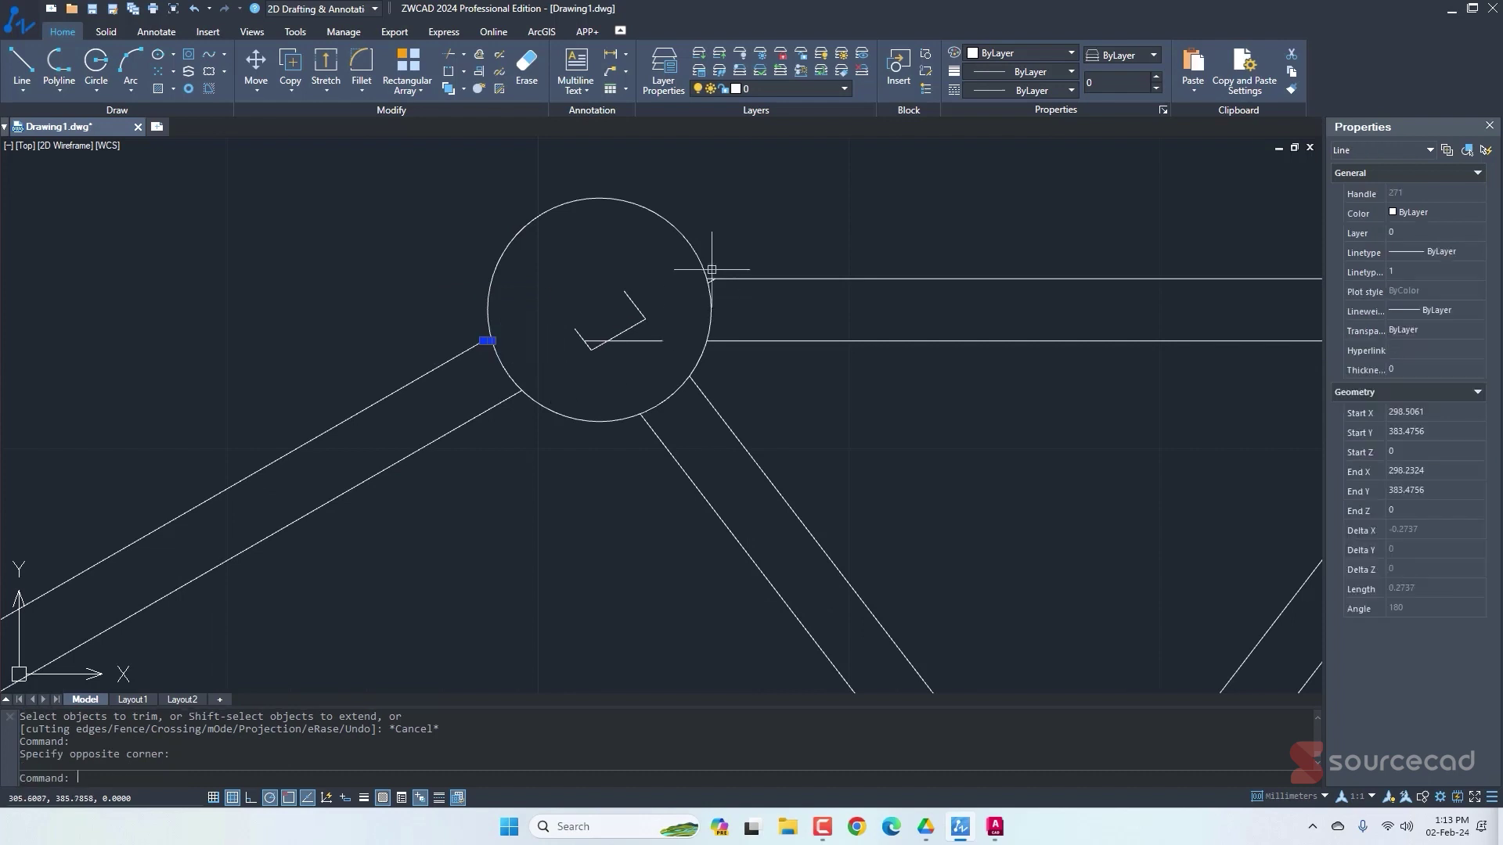
click(674, 254)
click(721, 289)
click(556, 280)
click(678, 361)
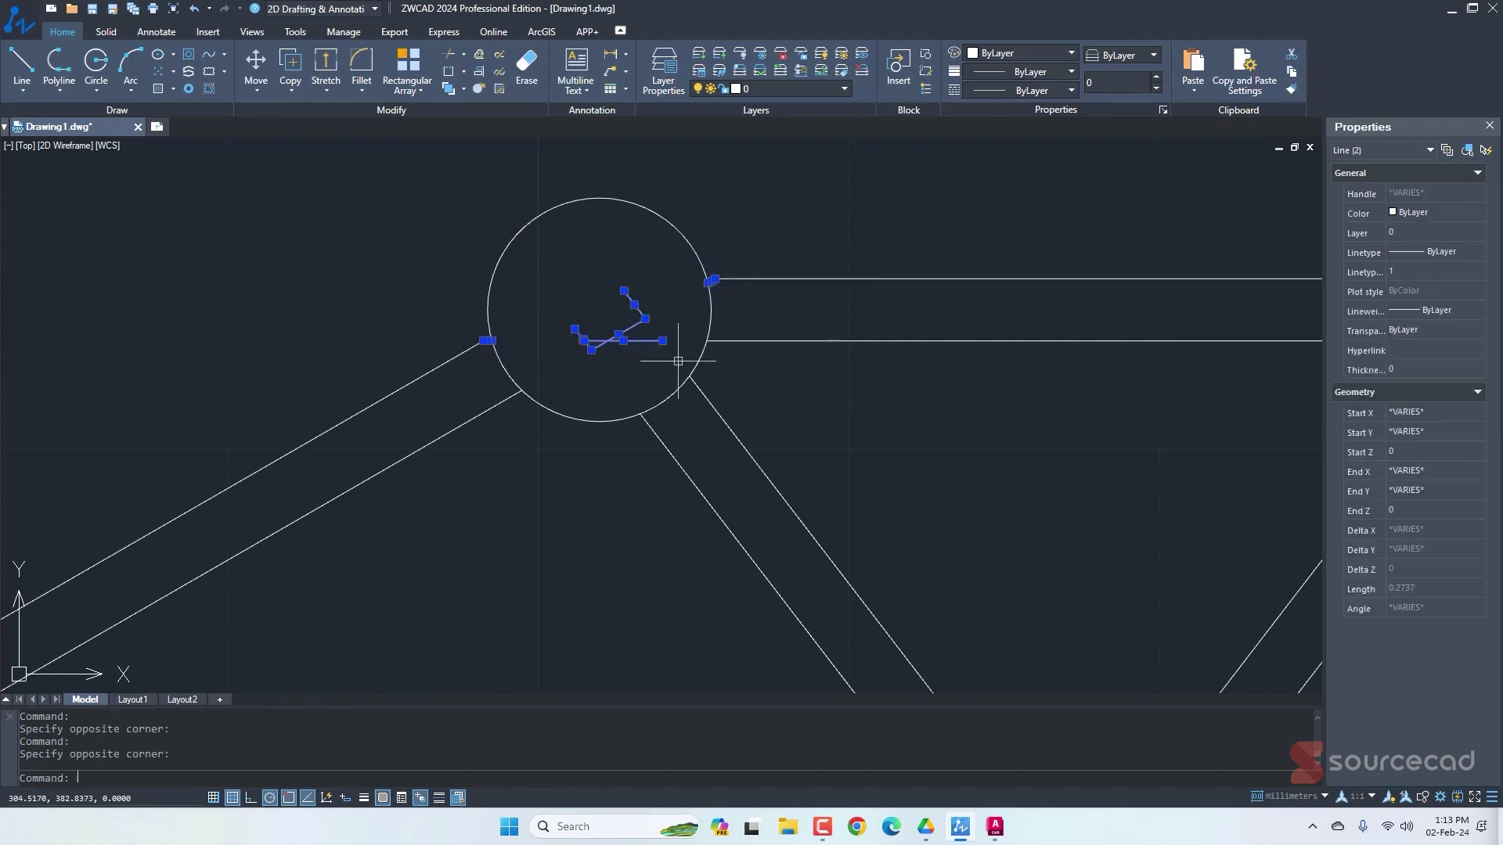
key(Delete)
Erase the leftover line fragments inside the upper-right circle and at its edges.
scroll(678, 361, down, 4)
click(969, 305)
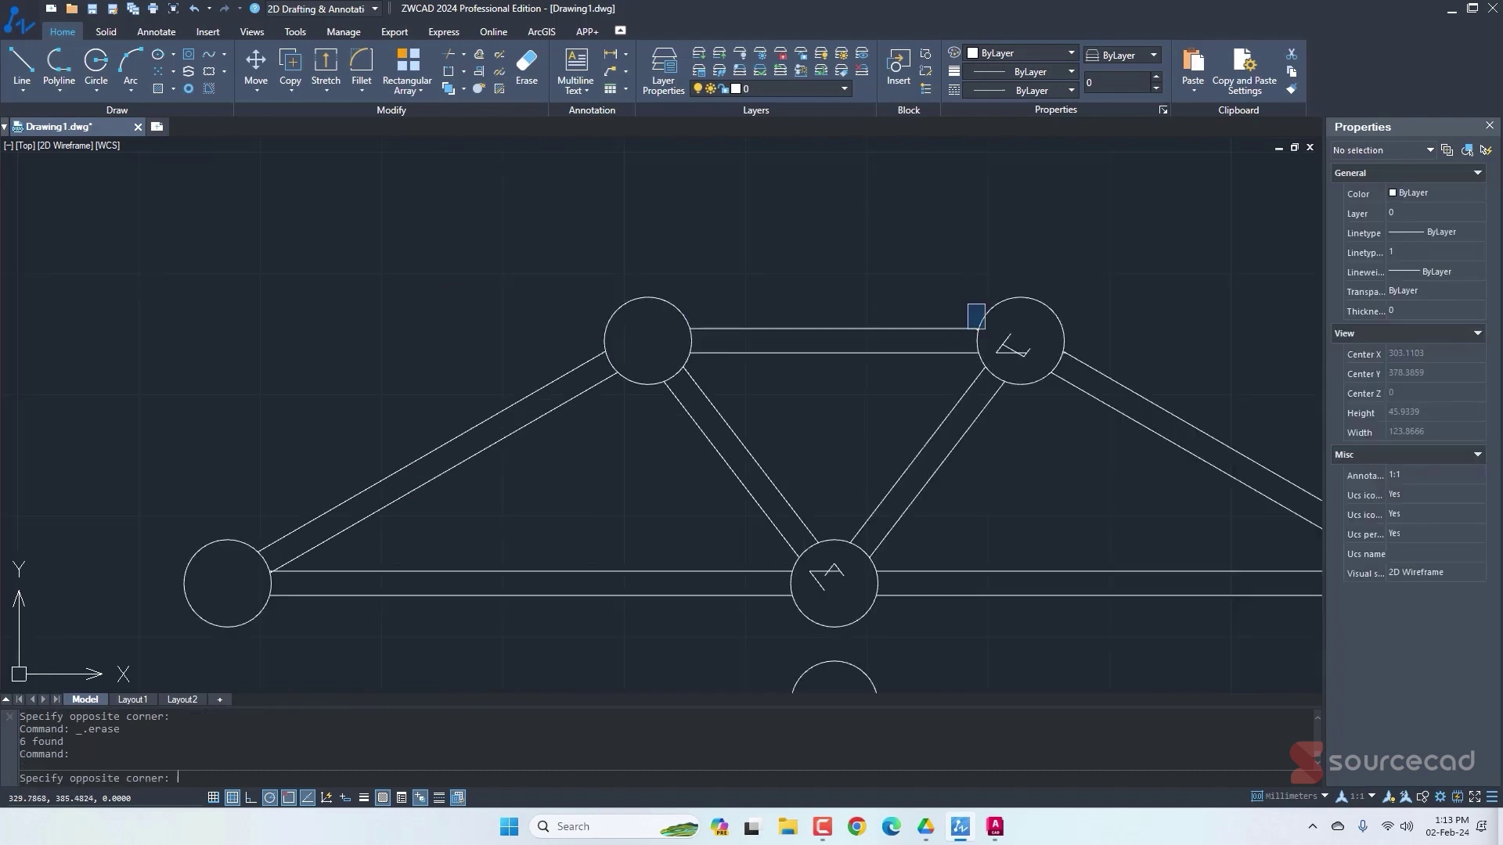
click(1032, 365)
key(Delete)
click(1050, 325)
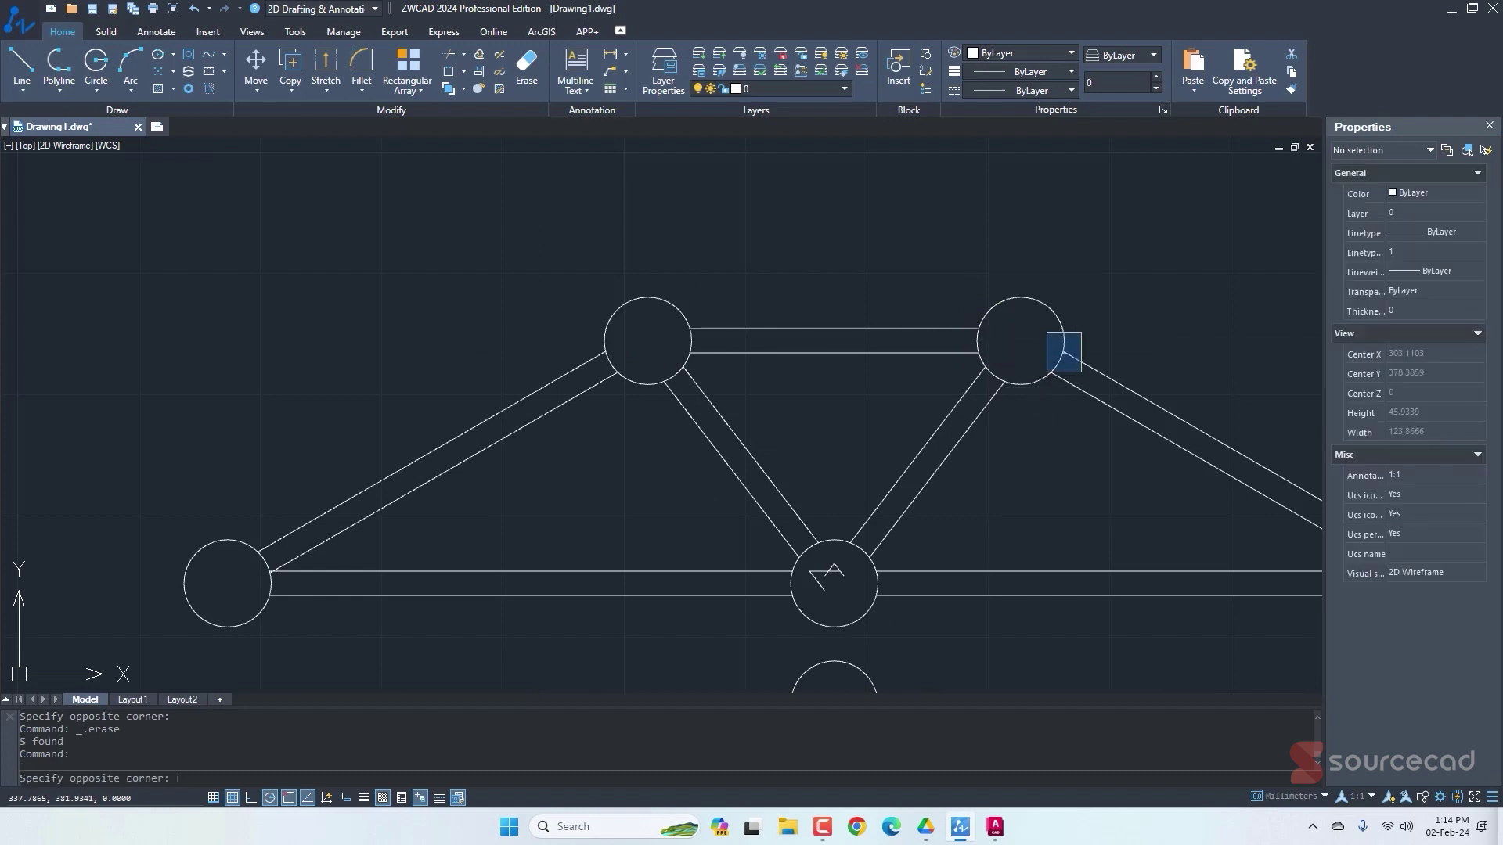
click(1095, 364)
key(Delete)
Erase the leftover fragments in the middle circle of the lower member and check the lower-right circle for remnants.
scroll(1095, 364, down, 3)
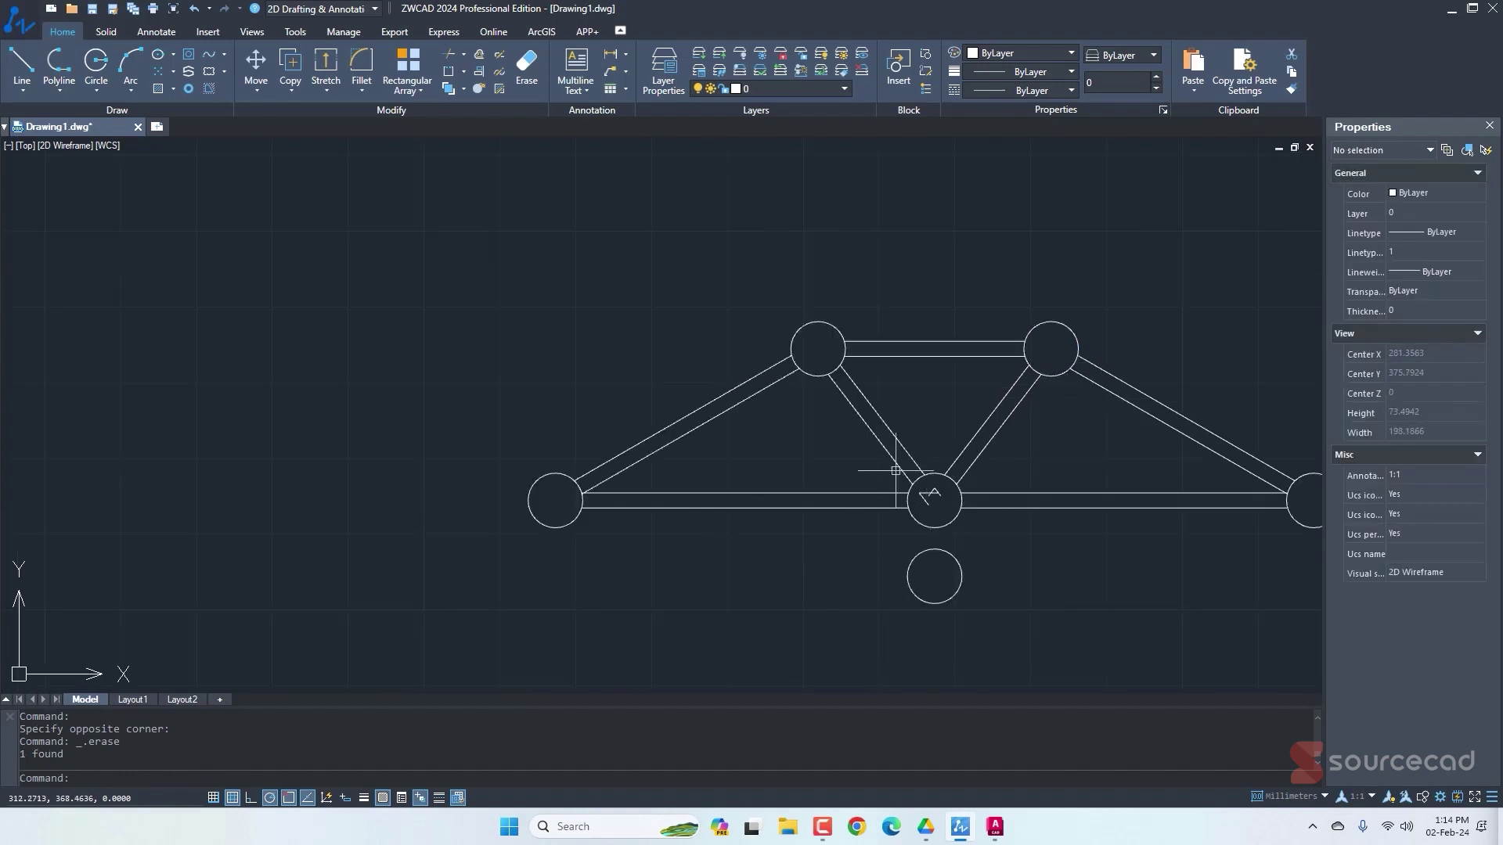
click(895, 471)
click(973, 520)
key(Delete)
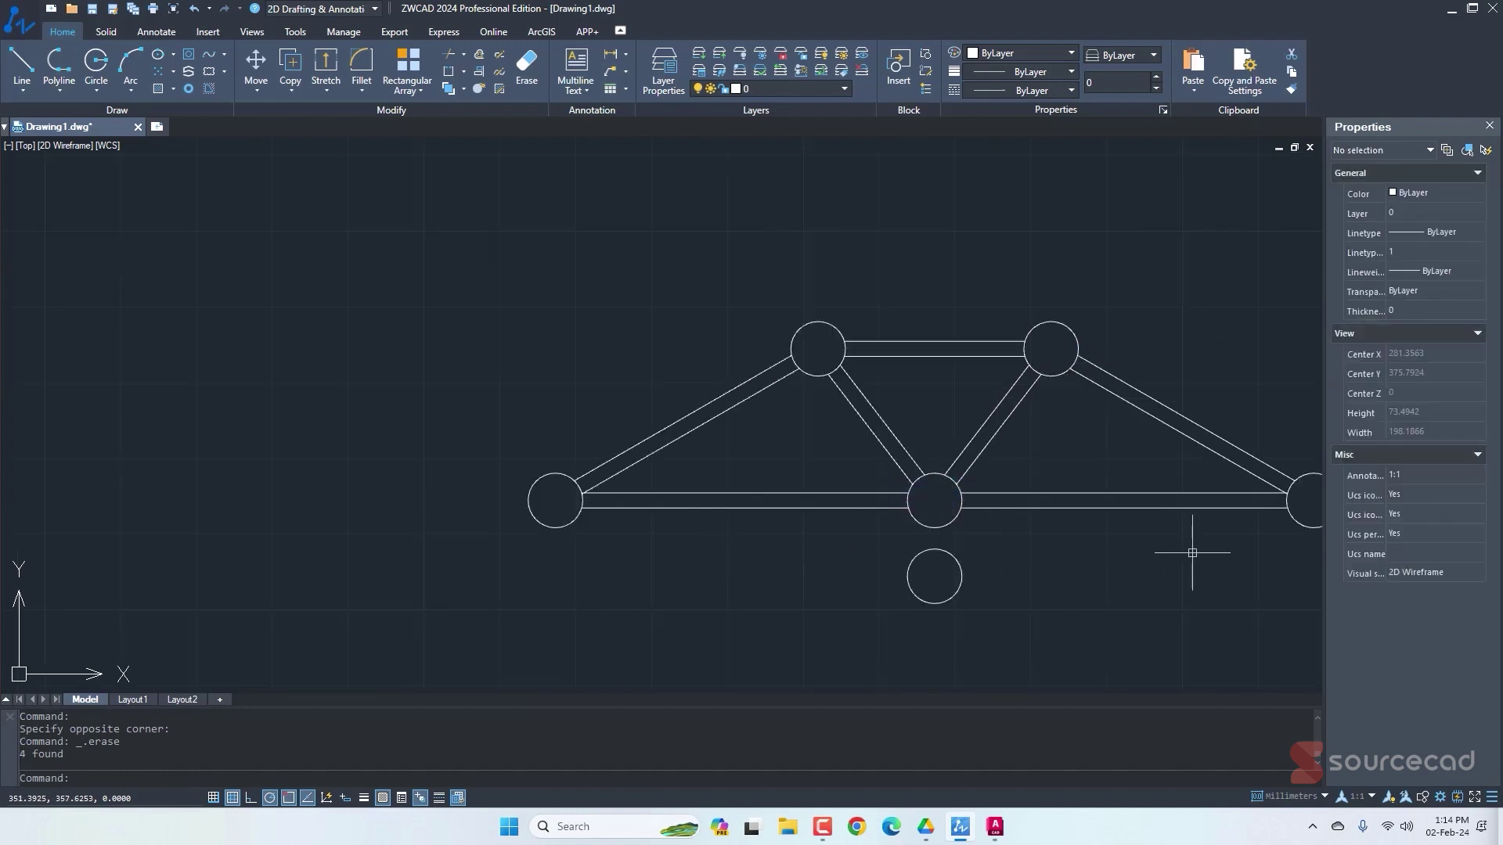
click(1269, 457)
click(1273, 578)
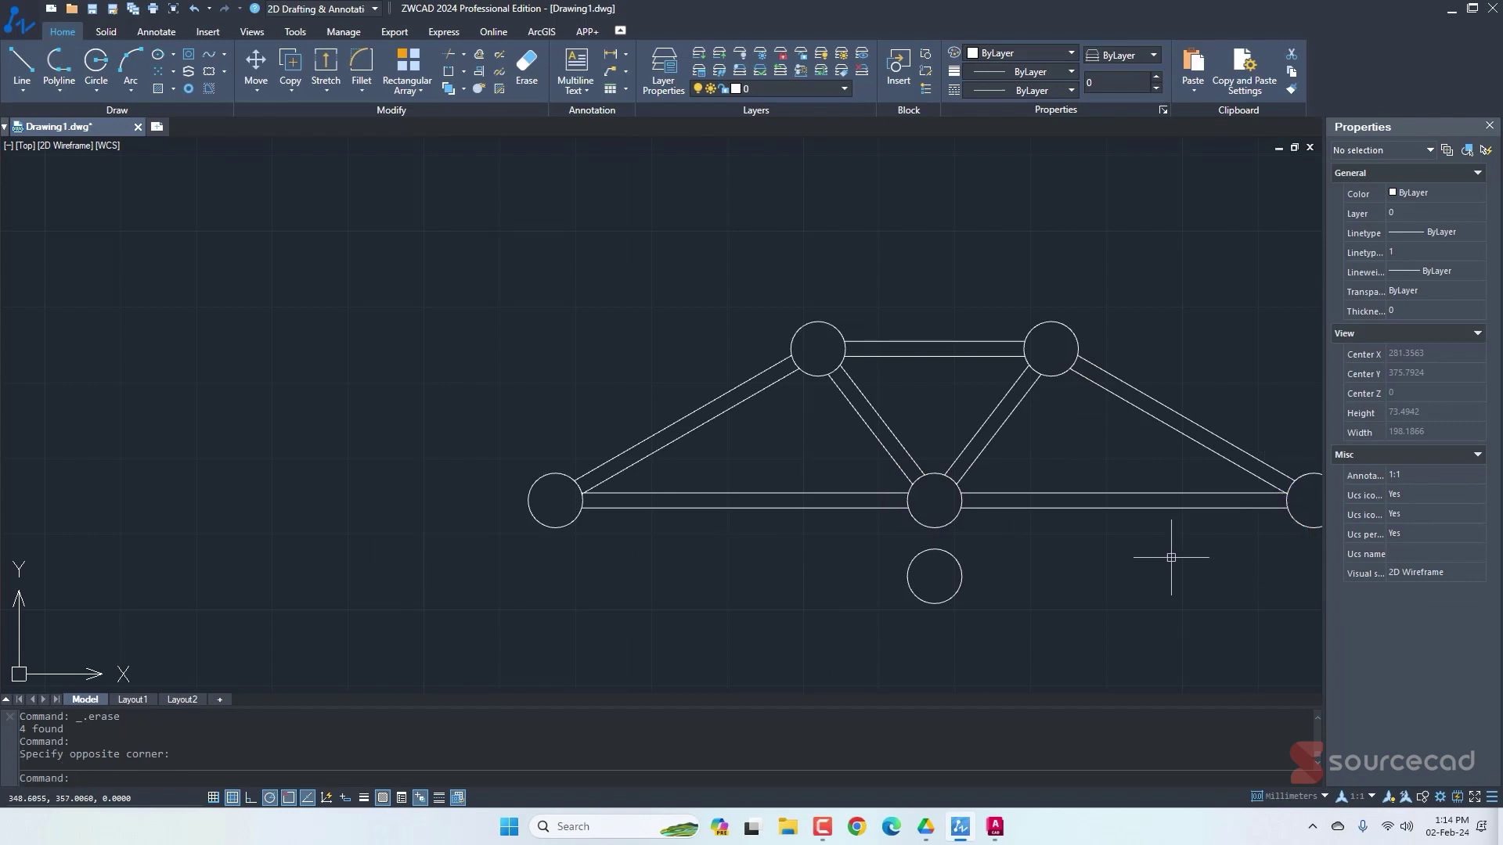
key(Escape)
middle_drag(1179, 555, 997, 538)
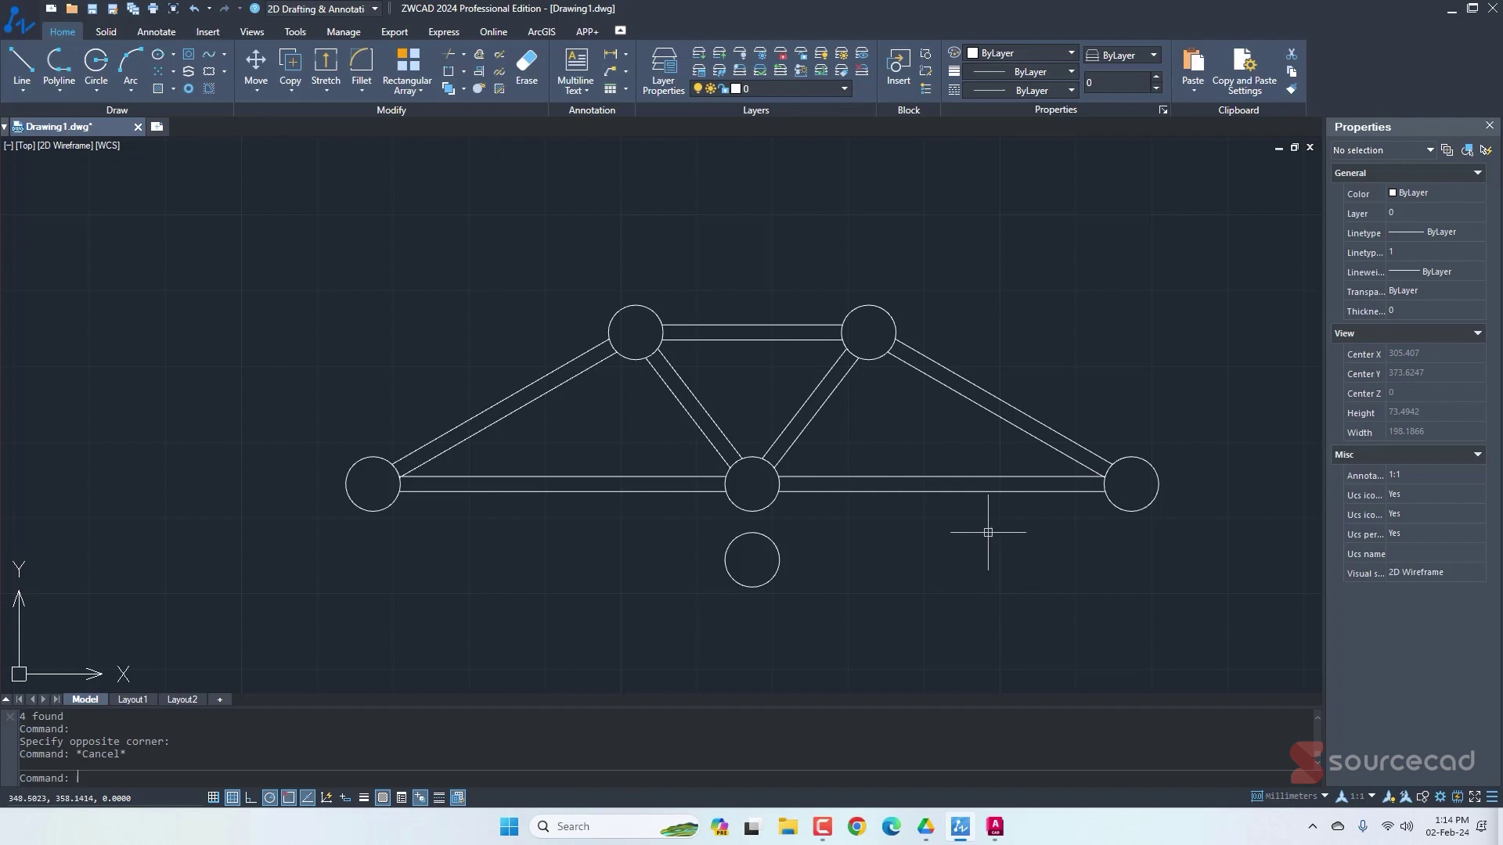
Start a line and turn off the Endpoint, Midpoint, Center and Intersection object snaps, keeping only Tangent.
click(26, 52)
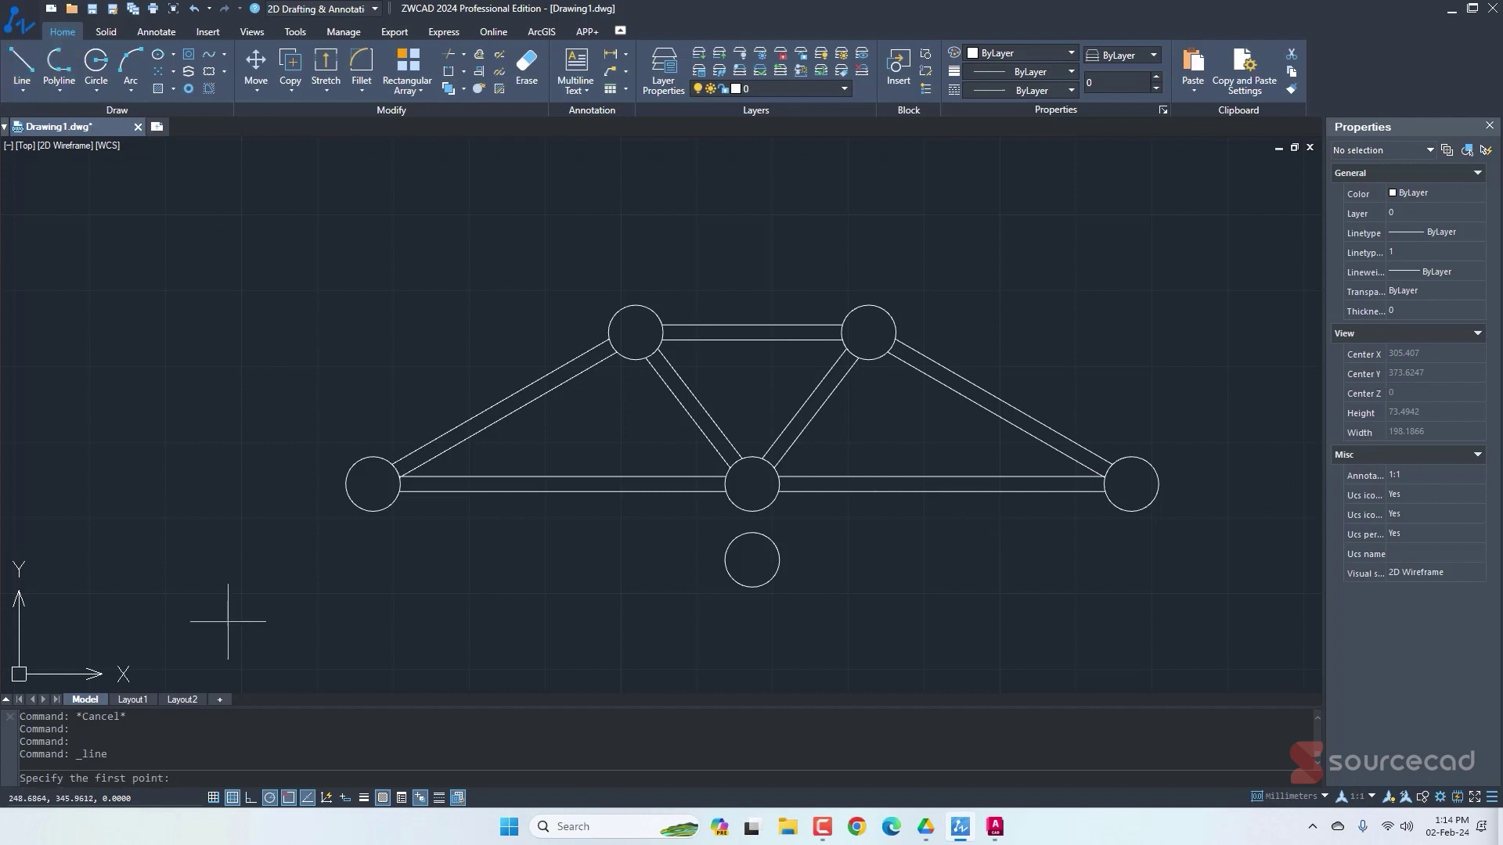
right_click(289, 798)
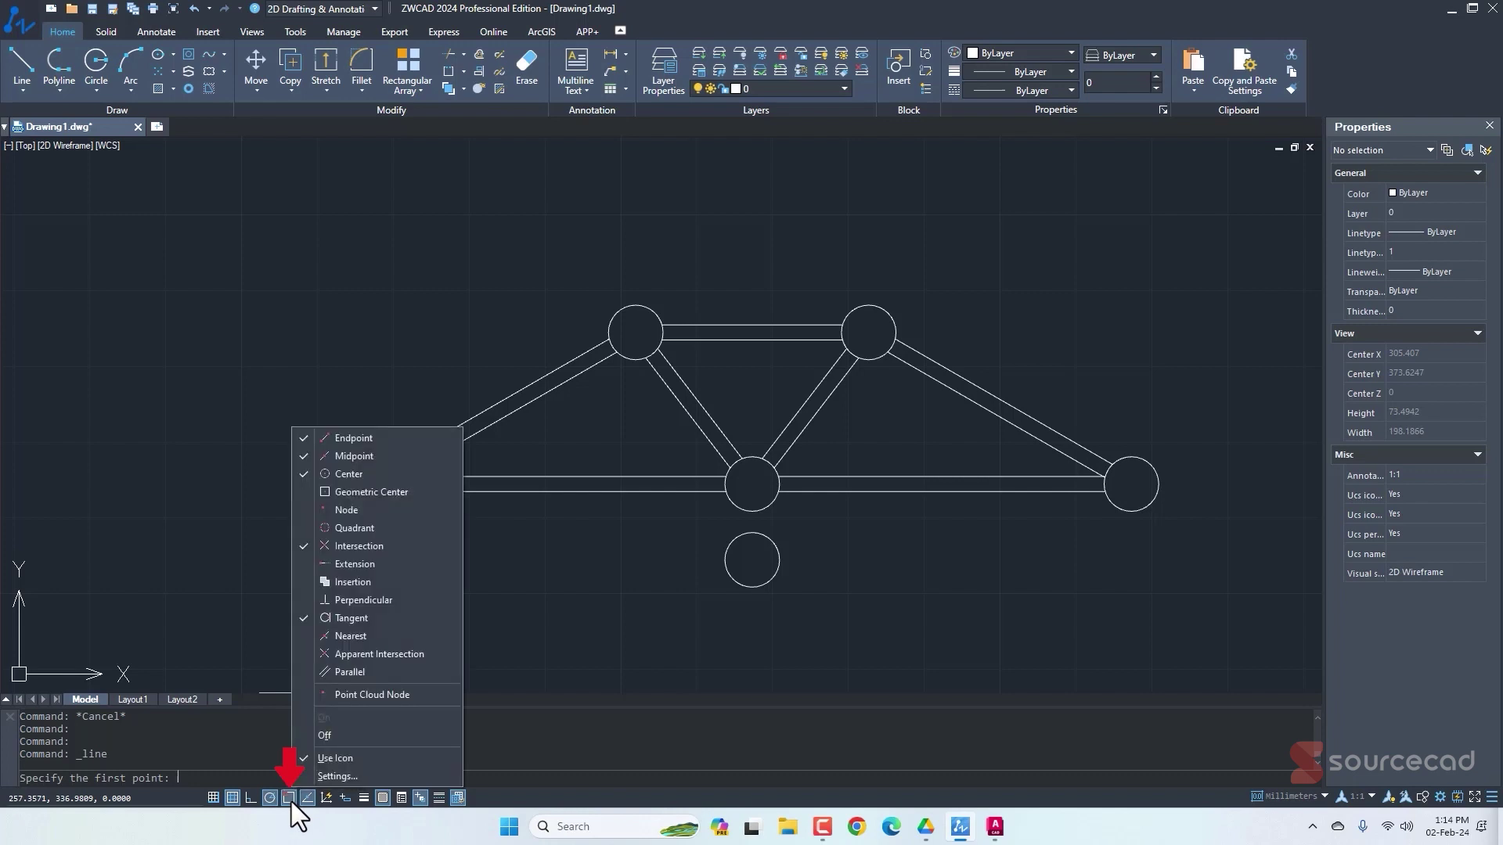
click(368, 440)
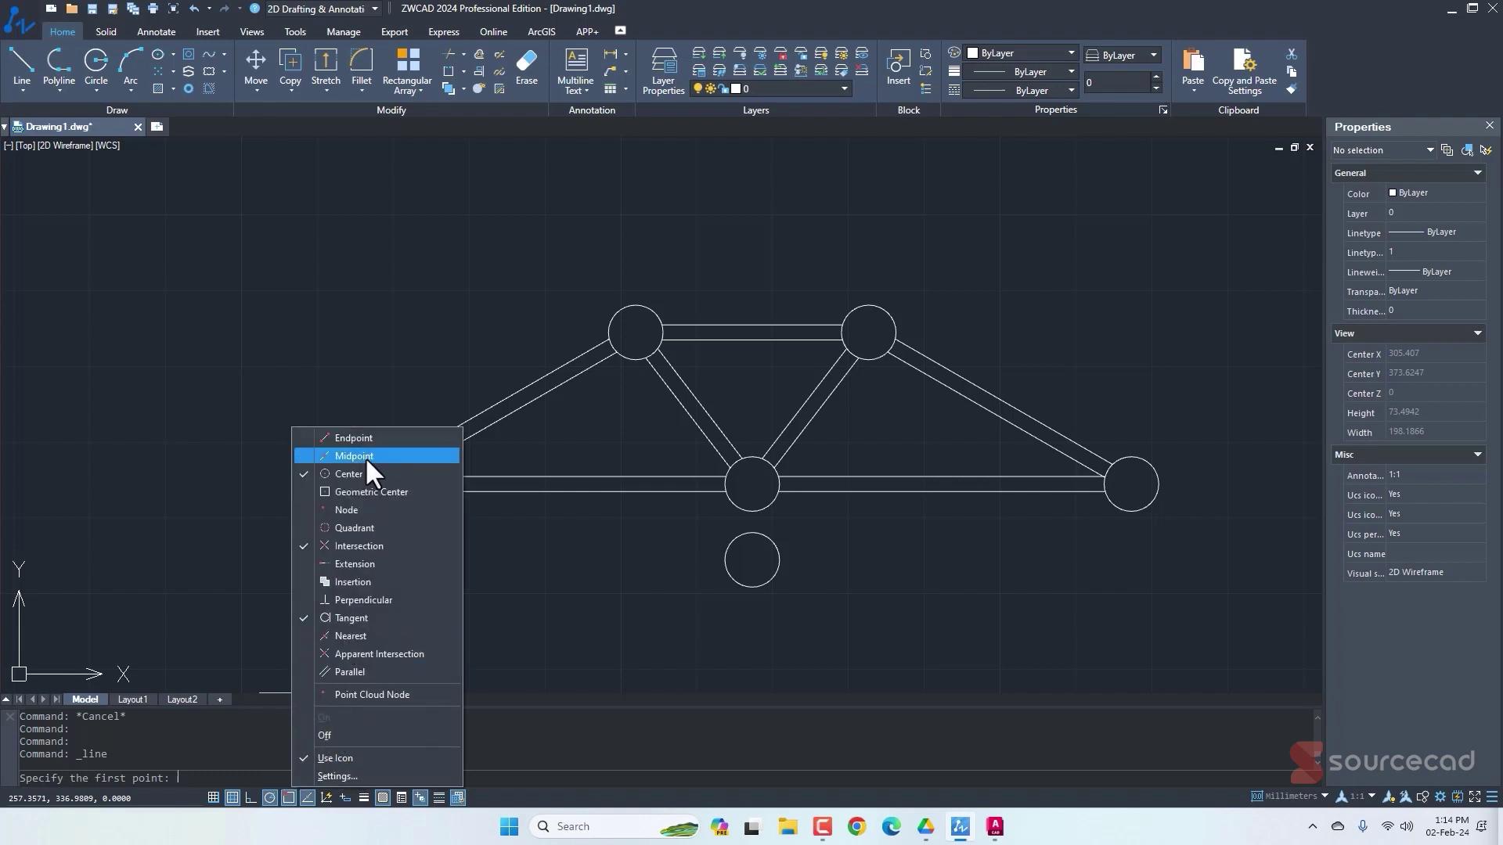
click(365, 458)
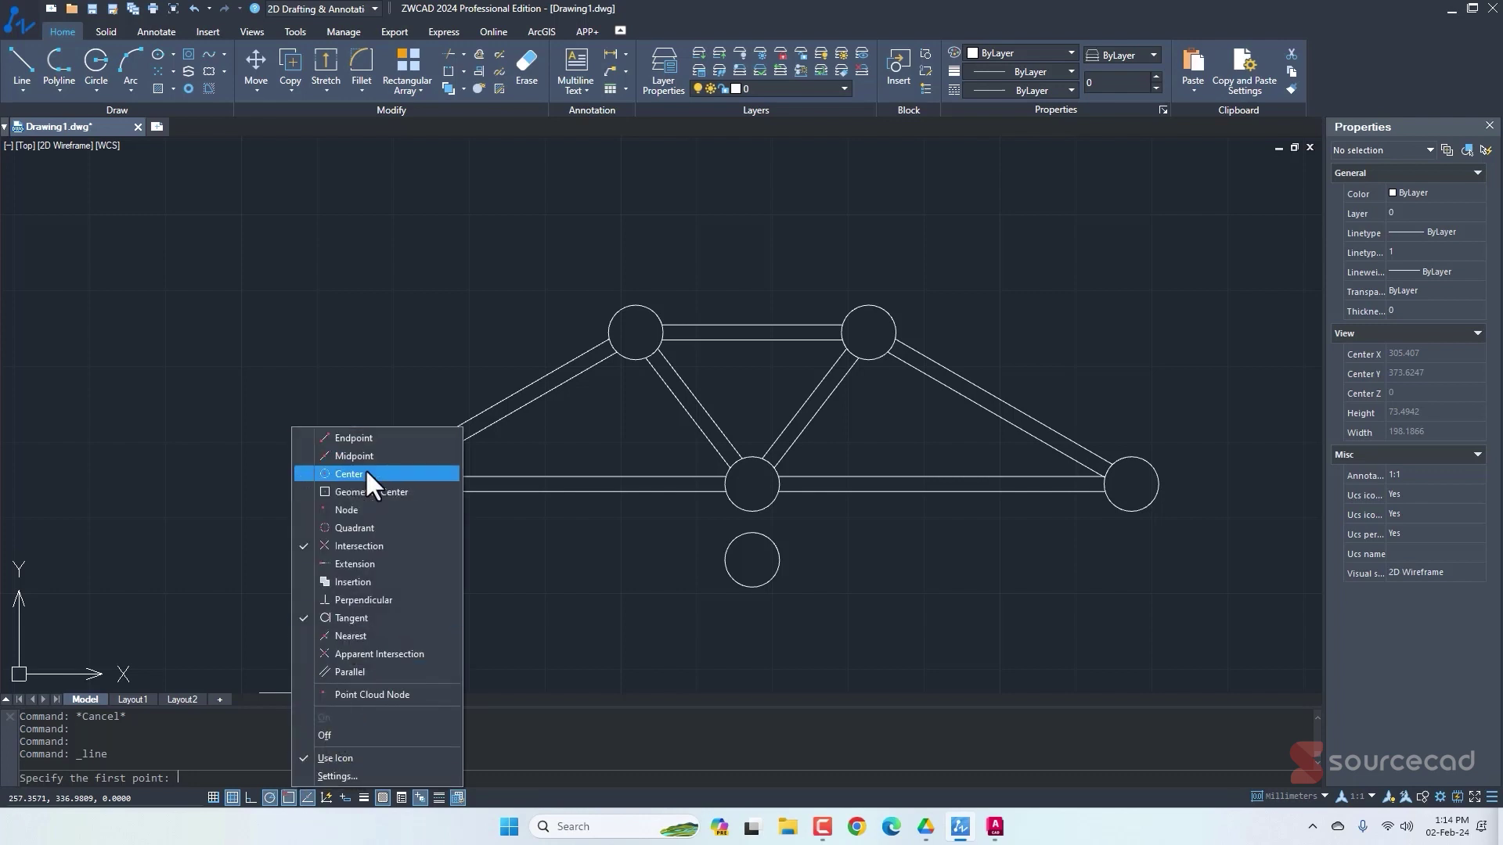
click(375, 545)
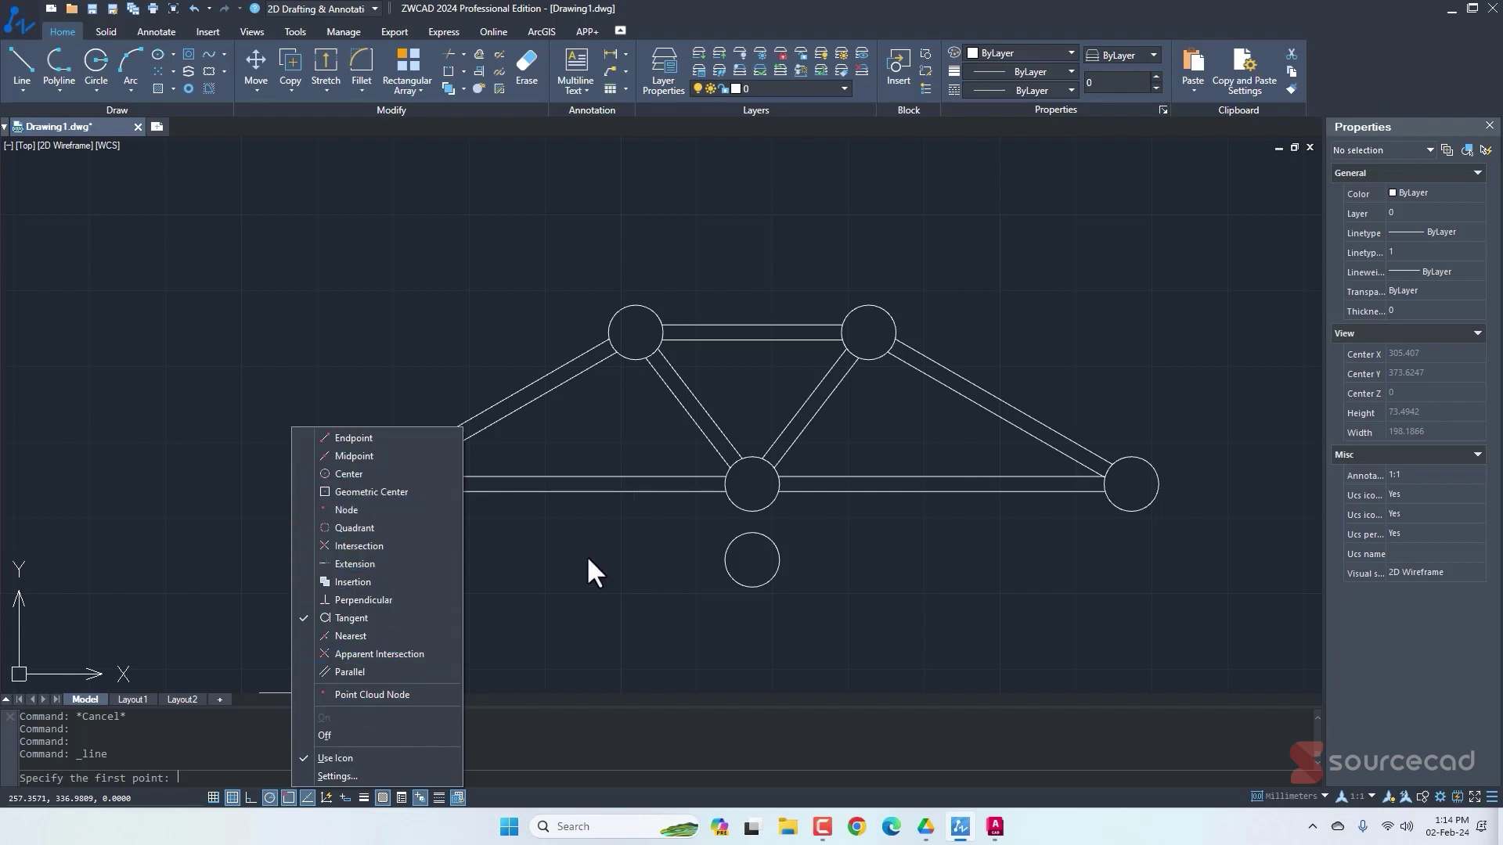
click(329, 619)
click(540, 610)
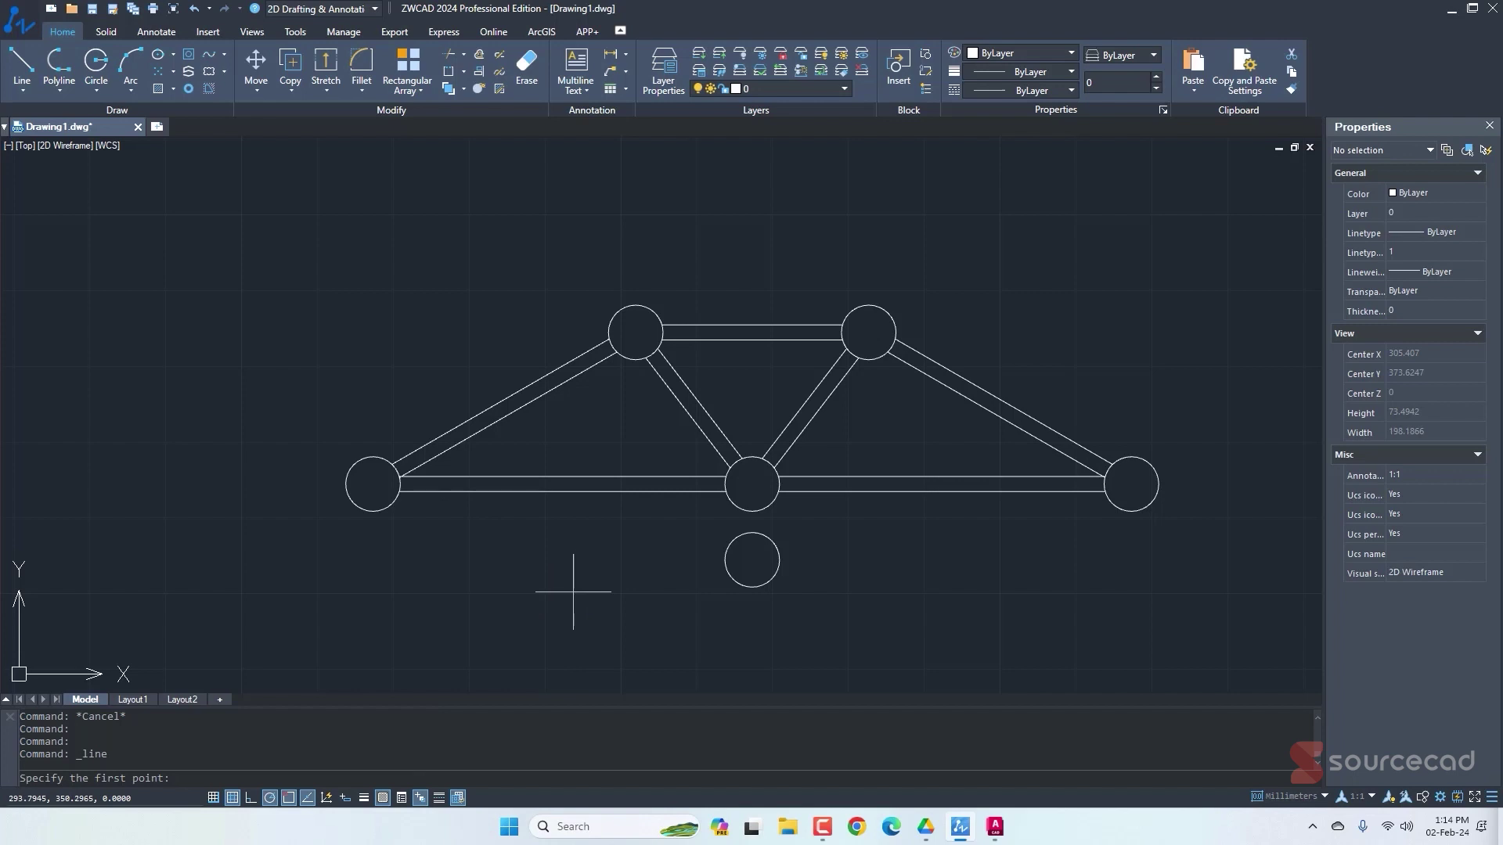
Draw outer tangent lines from the lower-left circle to the upper-left circle and across the tops of the two upper circles.
click(364, 458)
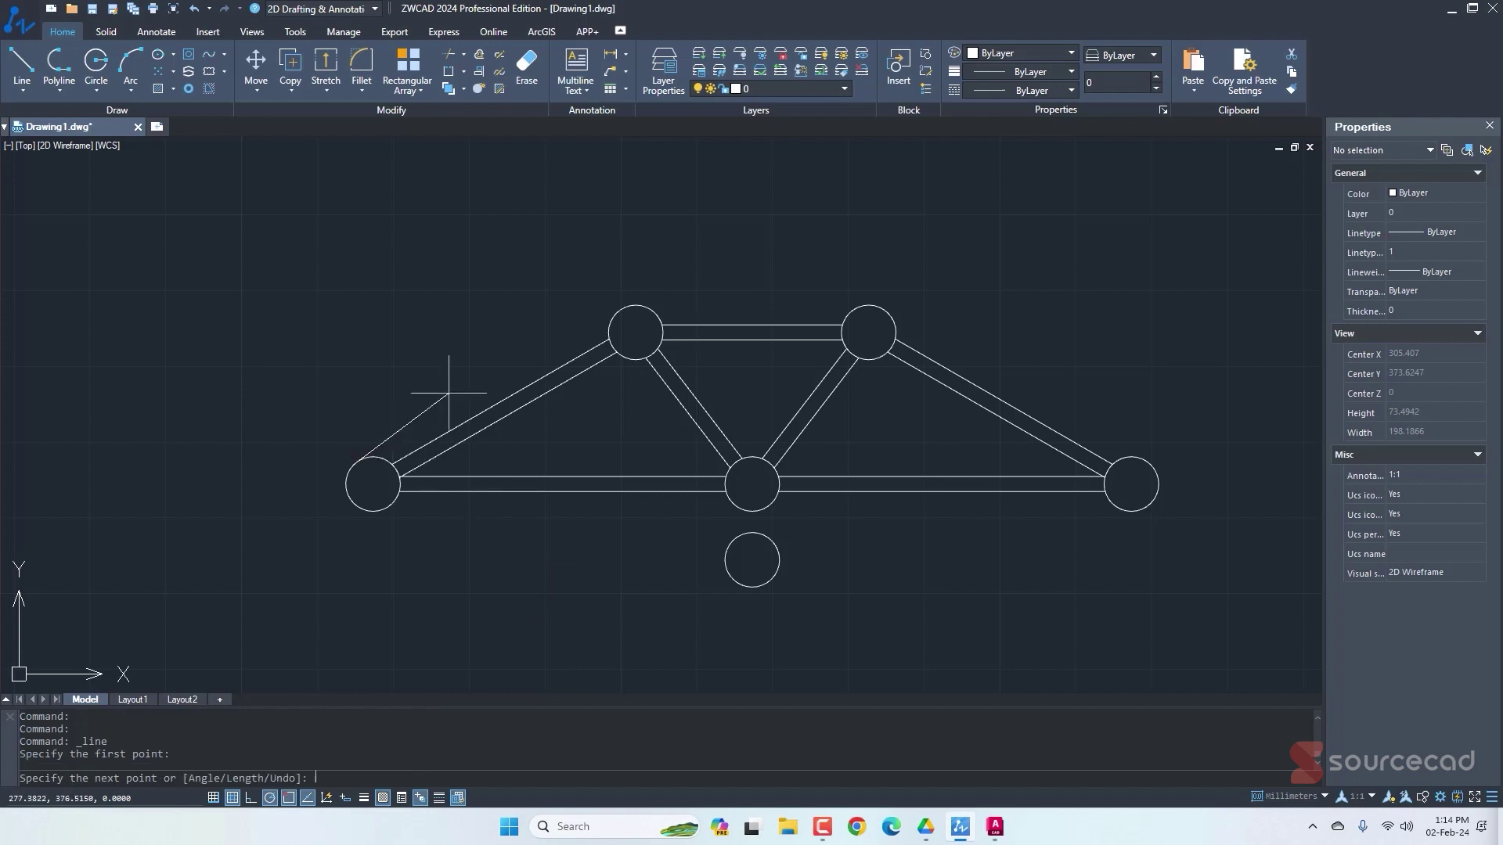
click(616, 309)
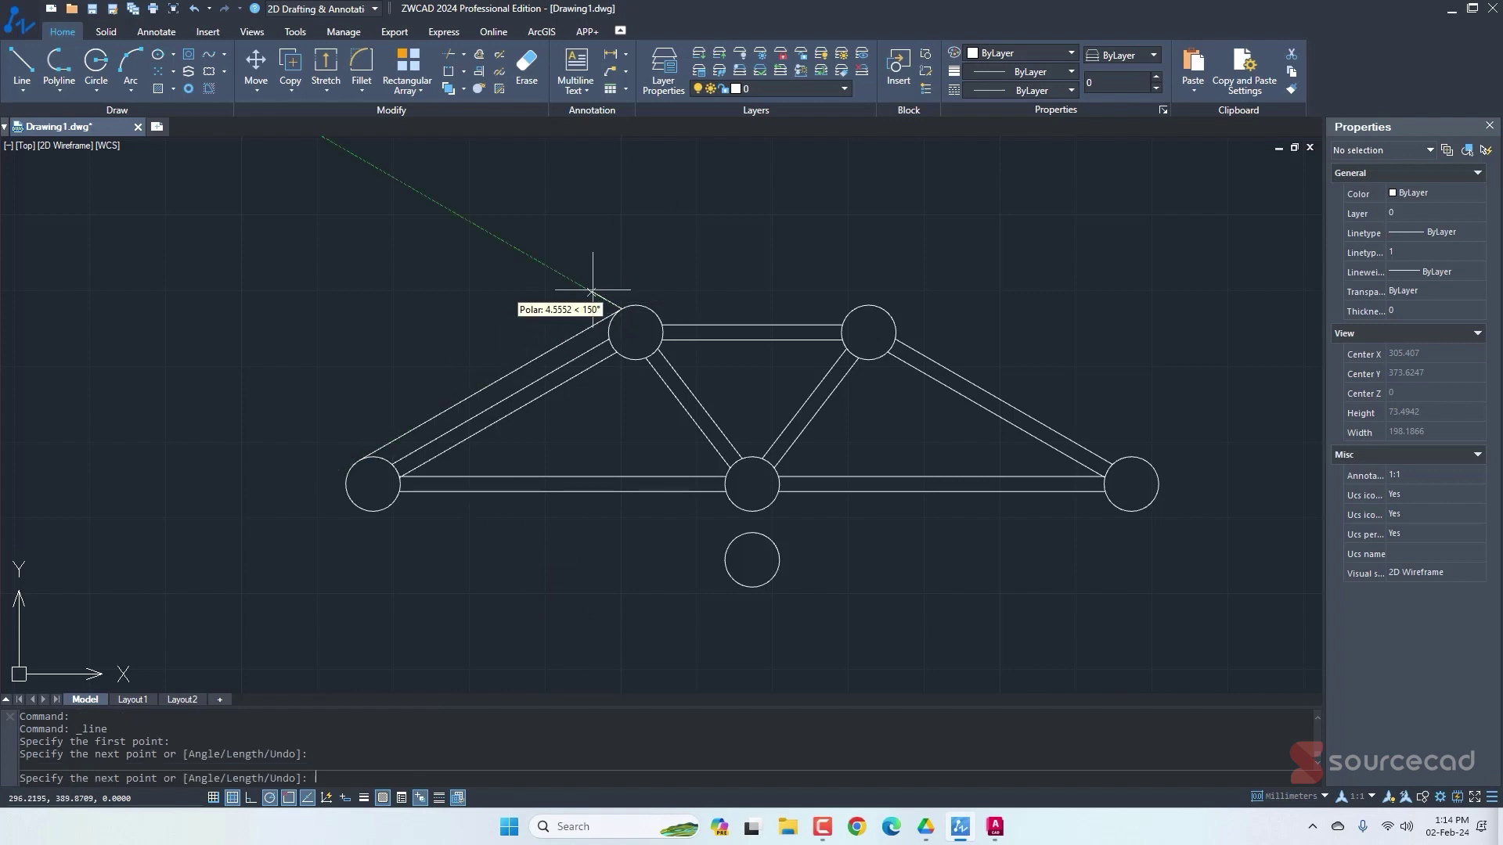
key(Return)
key(Return)
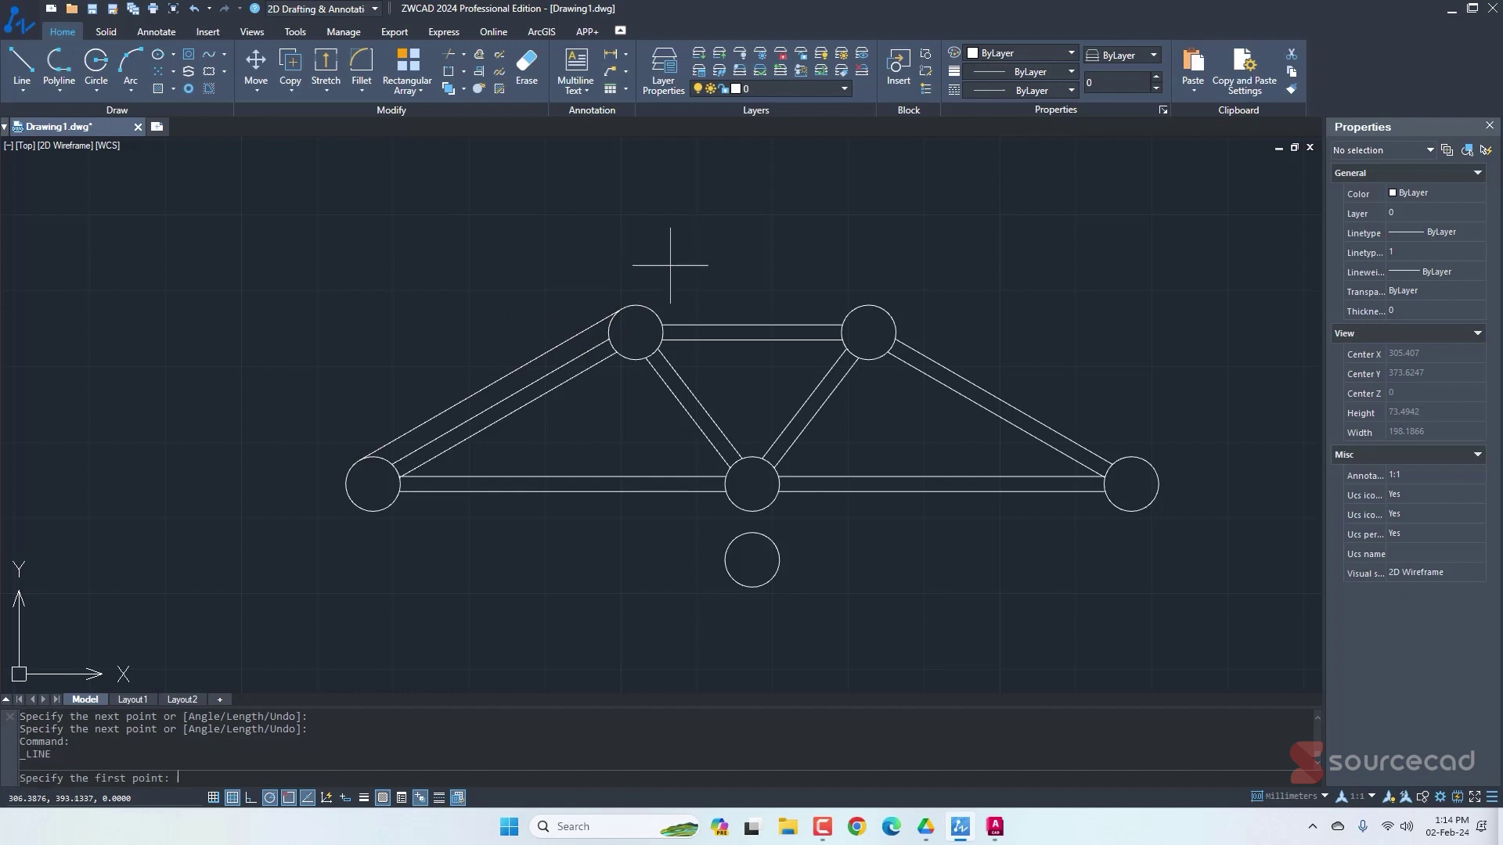
click(642, 305)
click(873, 306)
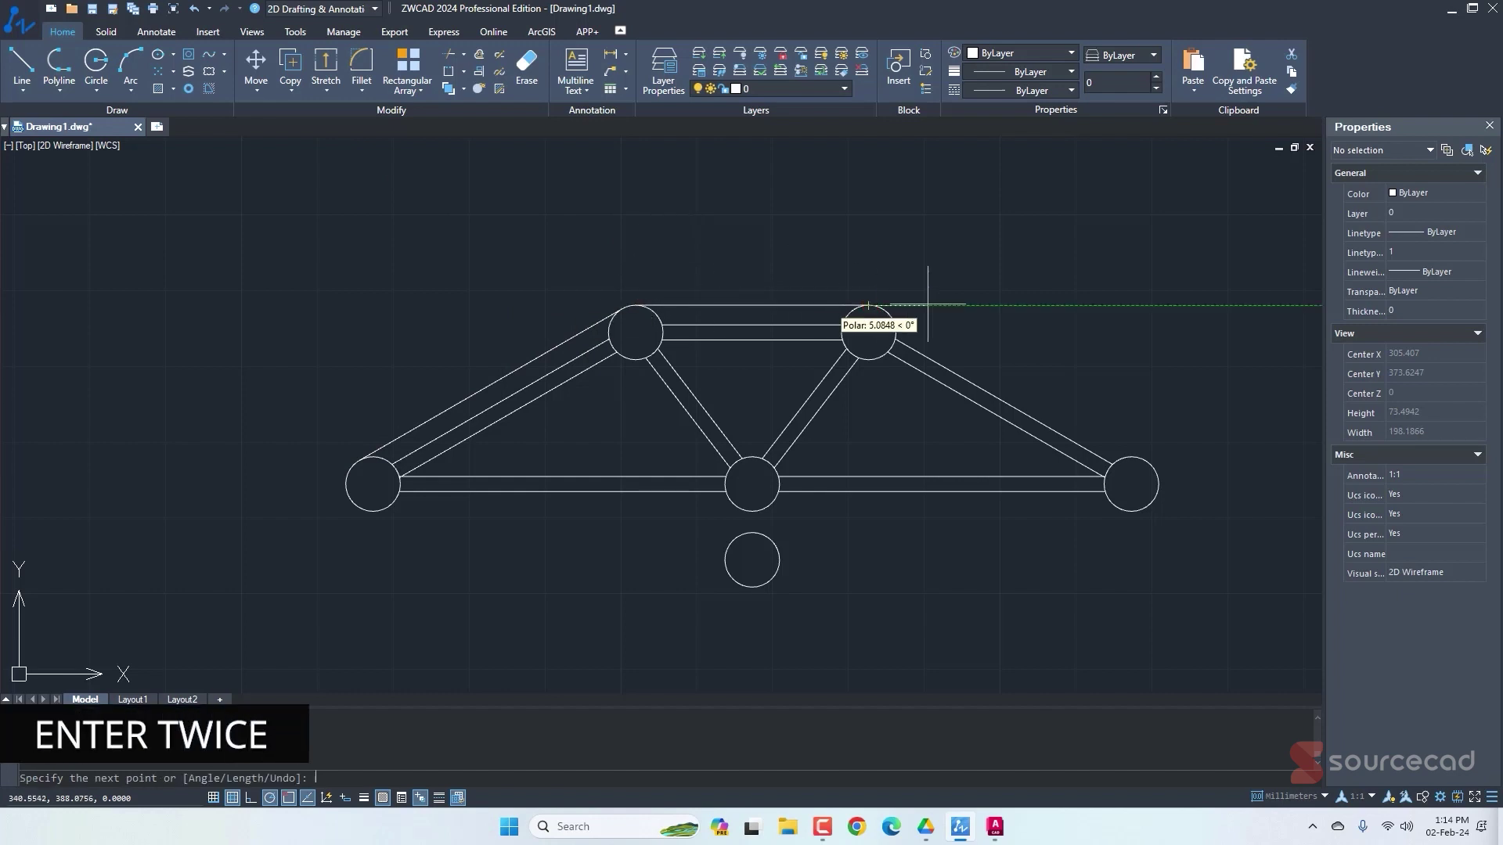
key(Return)
key(Return)
Draw an outer tangent line from the upper-right circle to the lower-right circle.
click(879, 310)
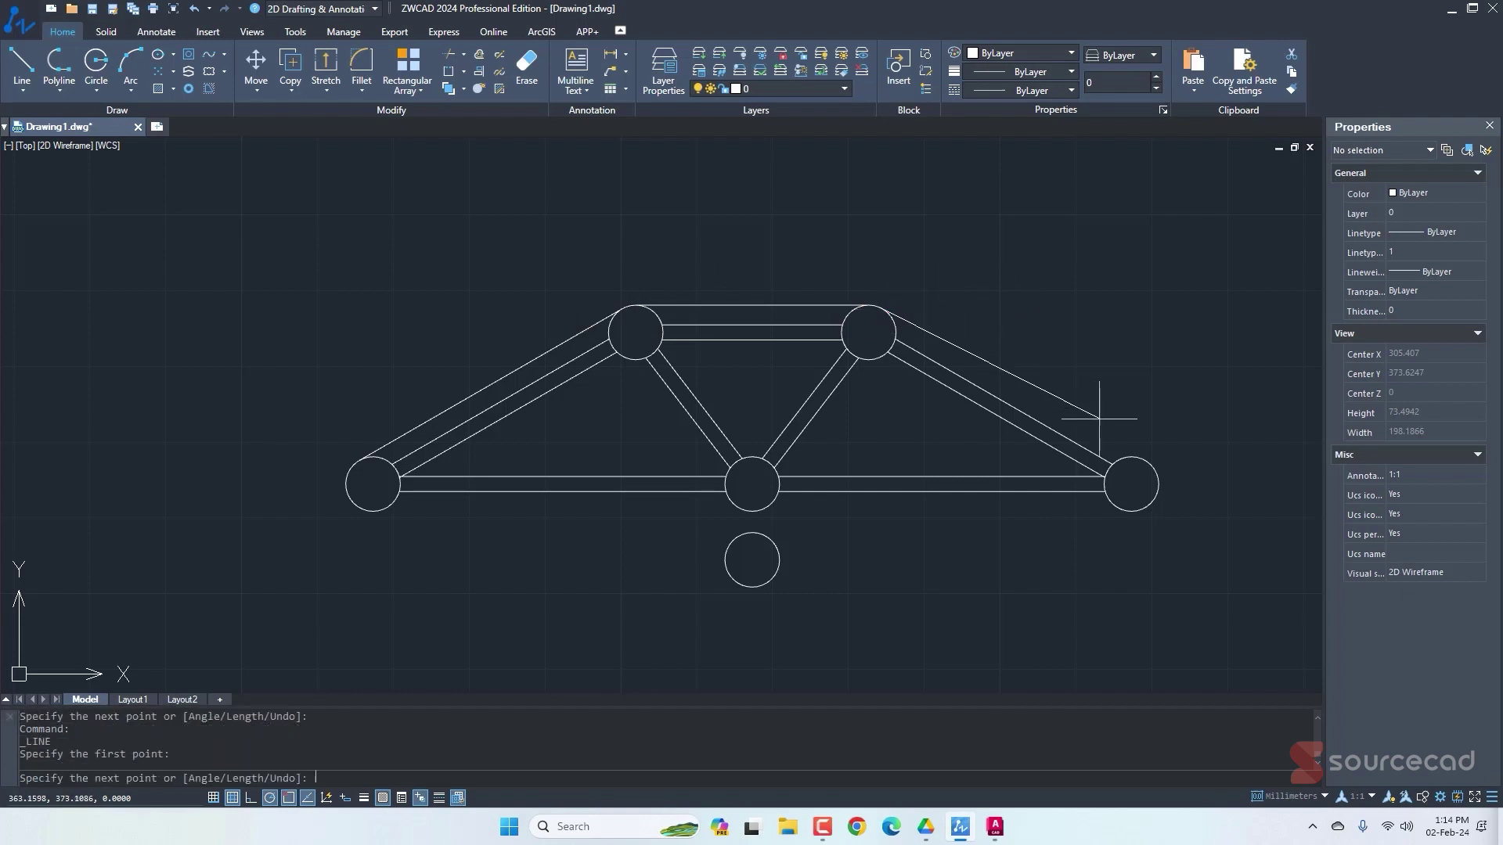
click(1139, 456)
key(Return)
key(Return)
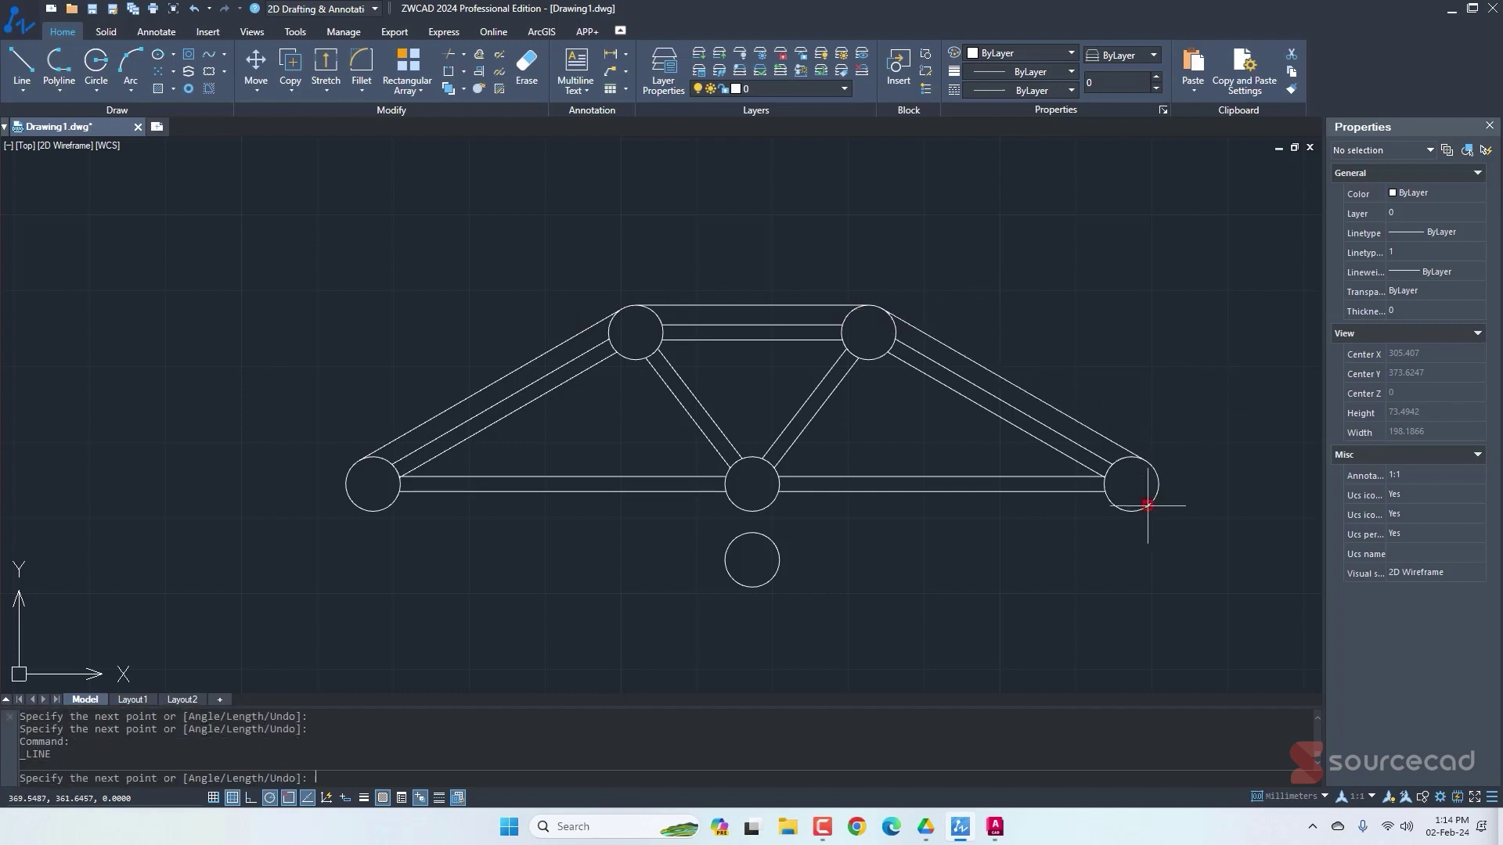
Draw tangent lines along the underside from the lower-right and lower-left circles to the bottom circle.
click(1148, 507)
click(757, 585)
key(Return)
key(Return)
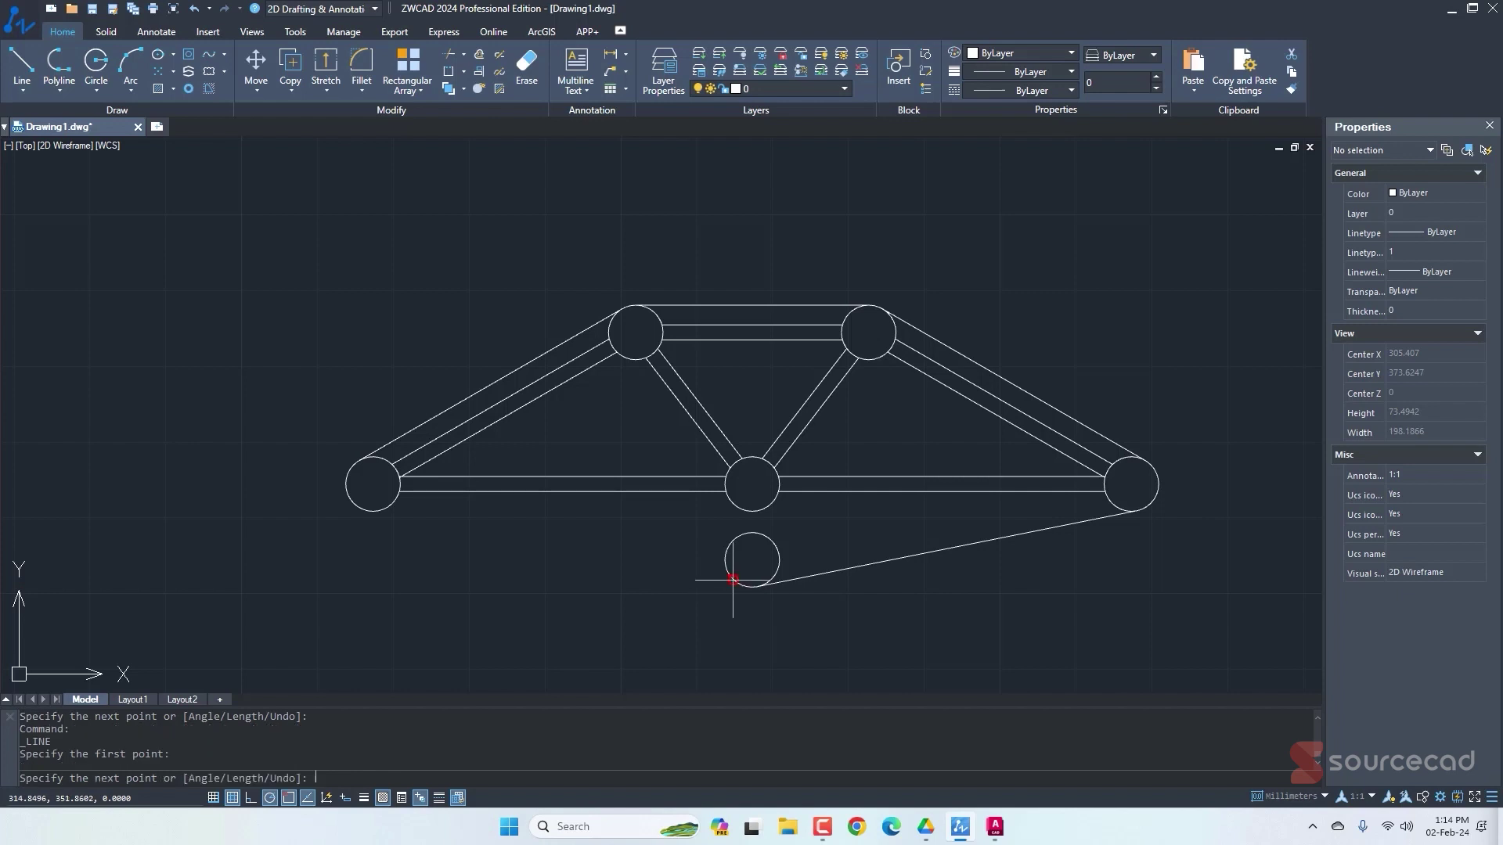
click(748, 586)
click(371, 511)
key(Return)
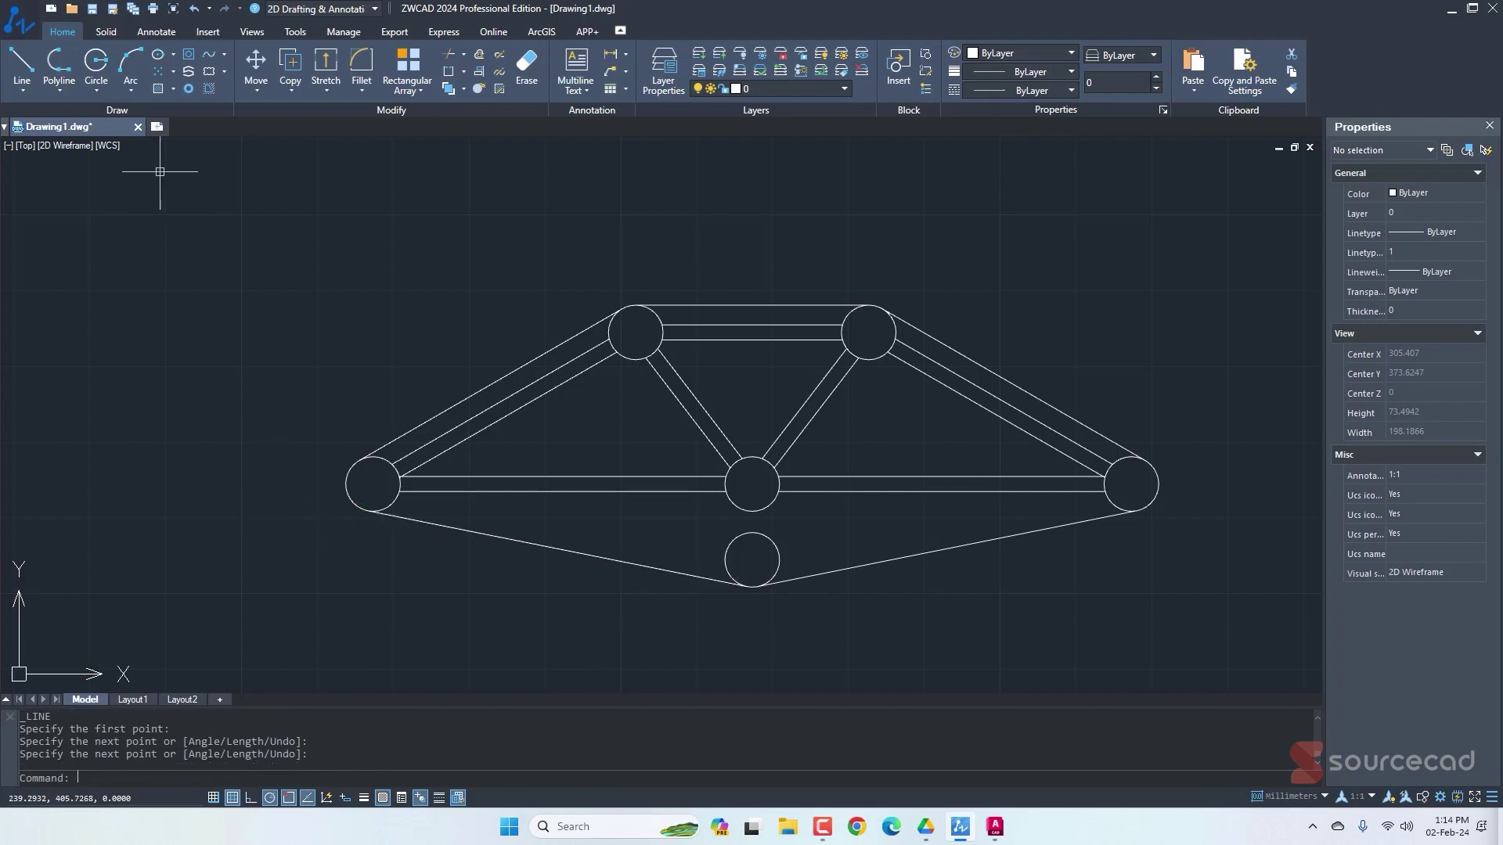
Start a circle and turn the Endpoint, Midpoint, Center and Intersection object snaps back on alongside Tangent.
click(98, 62)
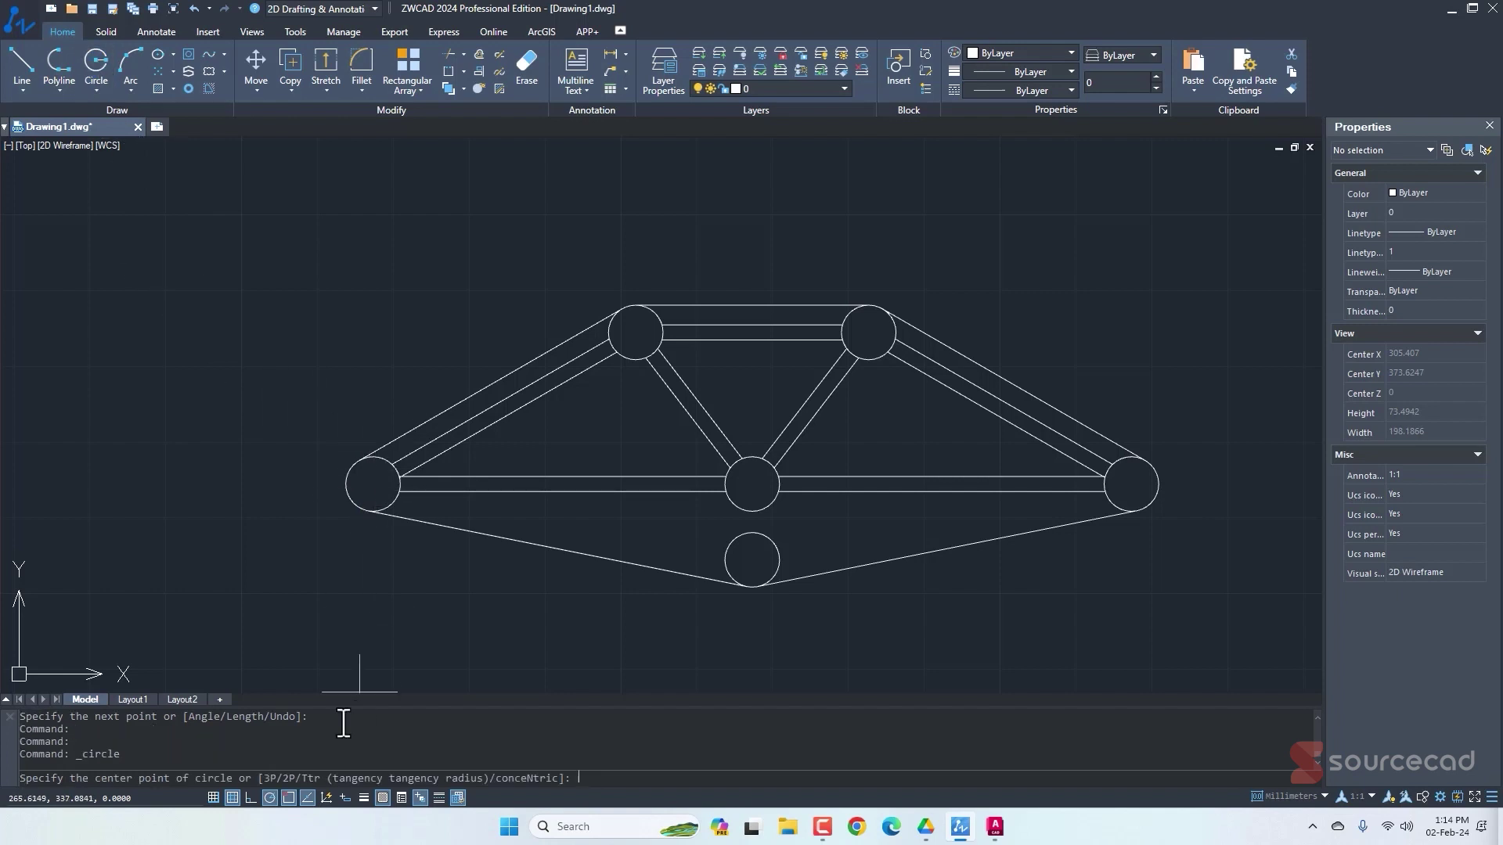
right_click(292, 800)
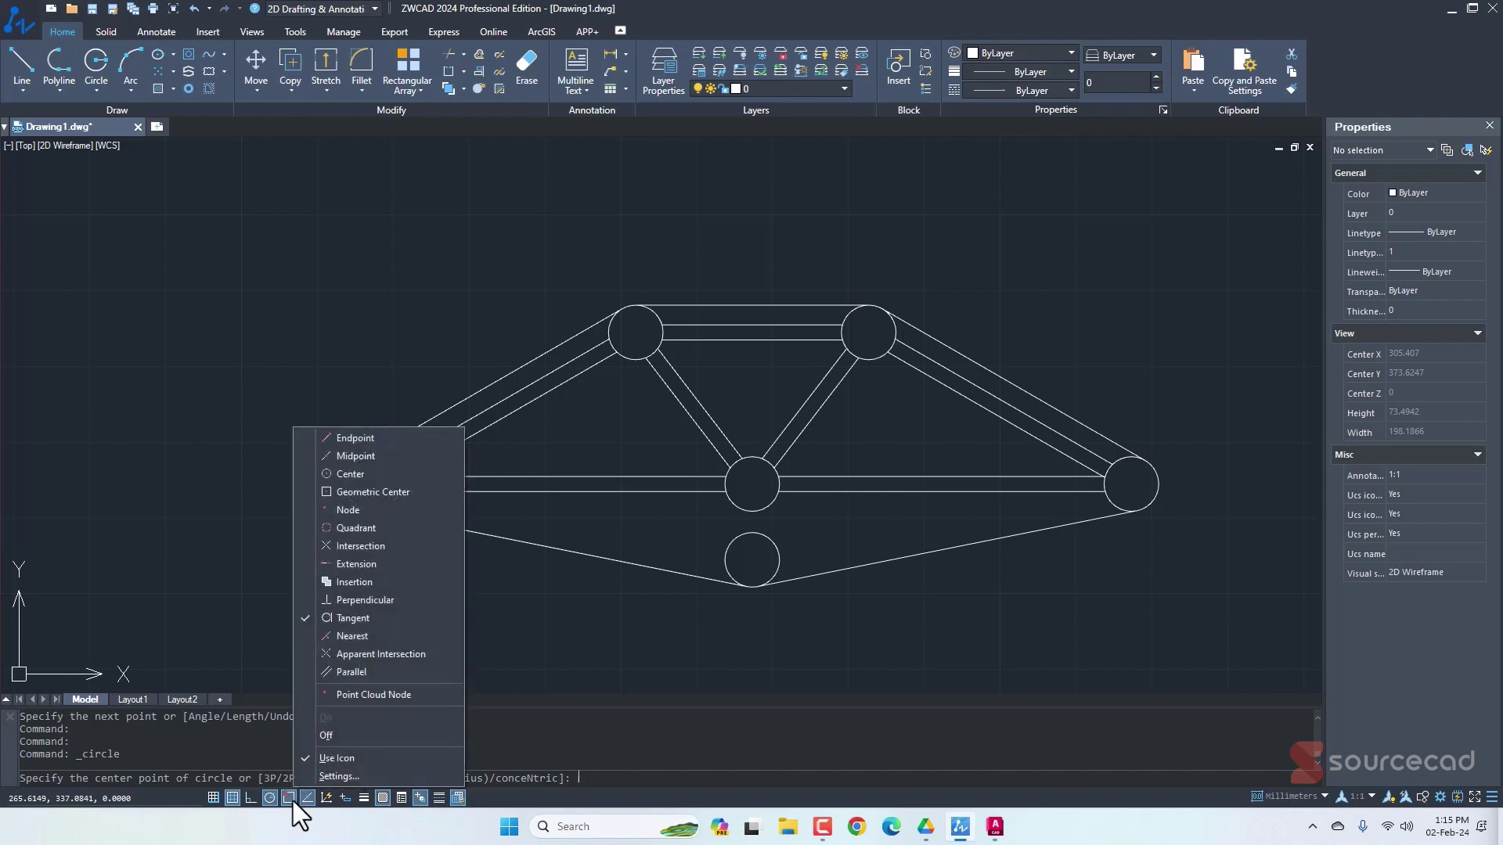
click(388, 439)
click(385, 455)
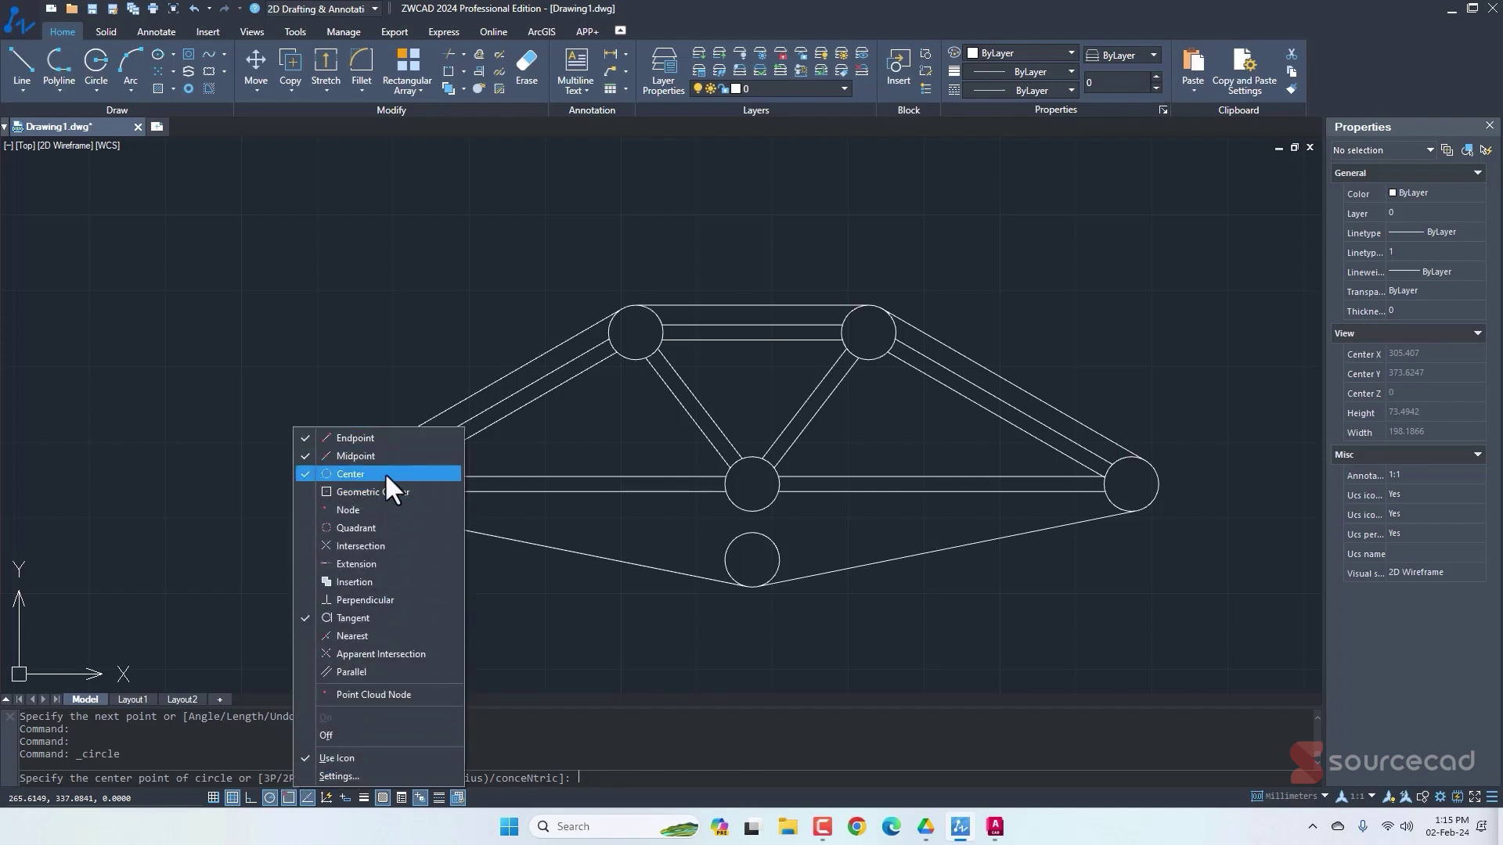
click(384, 473)
click(382, 542)
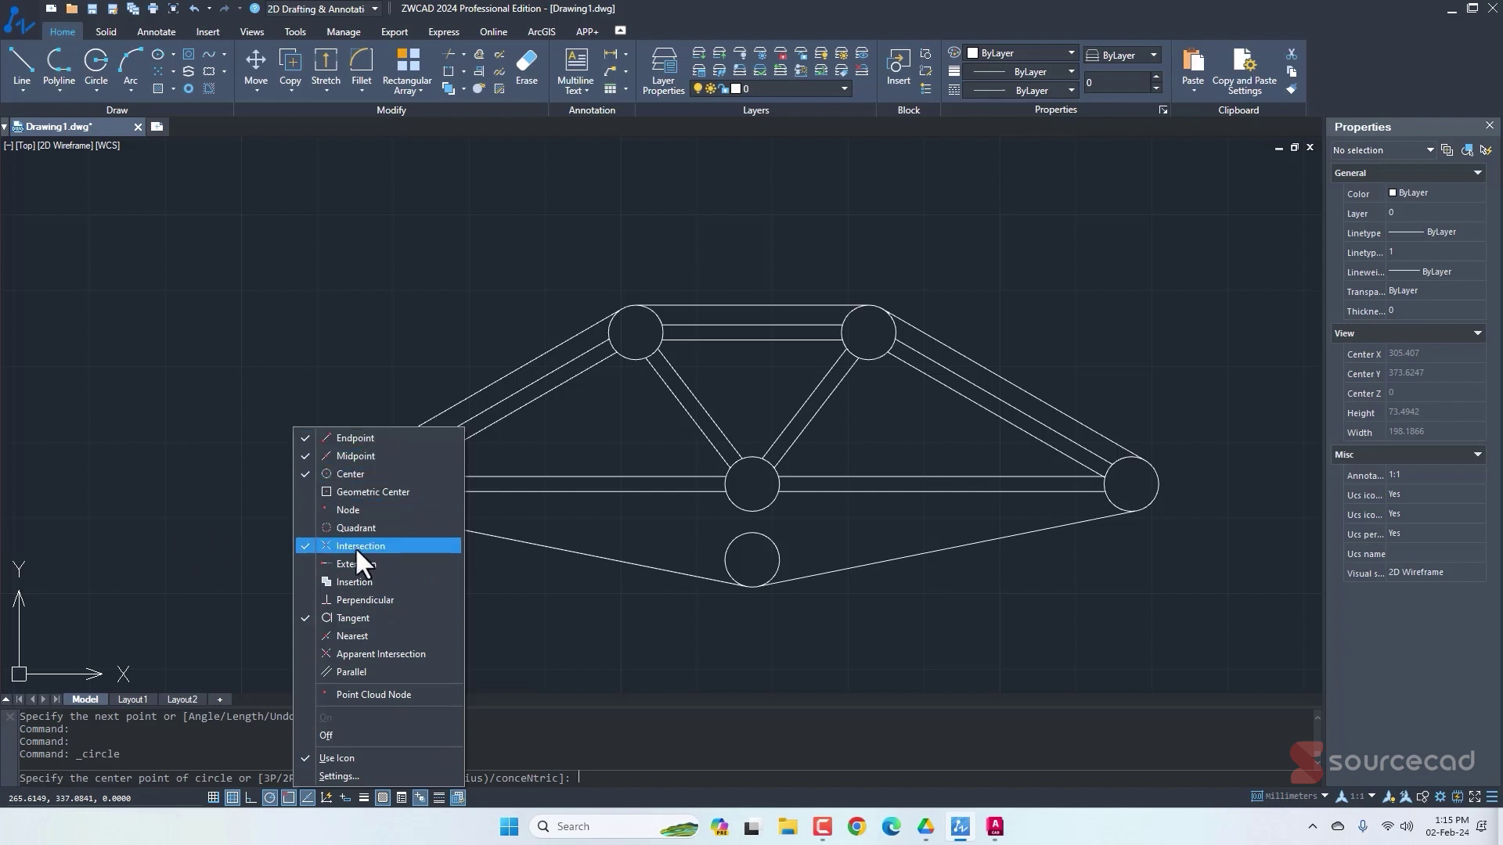
Turn off the Tangent object snap and draw a concentric circle of radius 2 inside the lower-left boss circle.
click(359, 618)
click(356, 485)
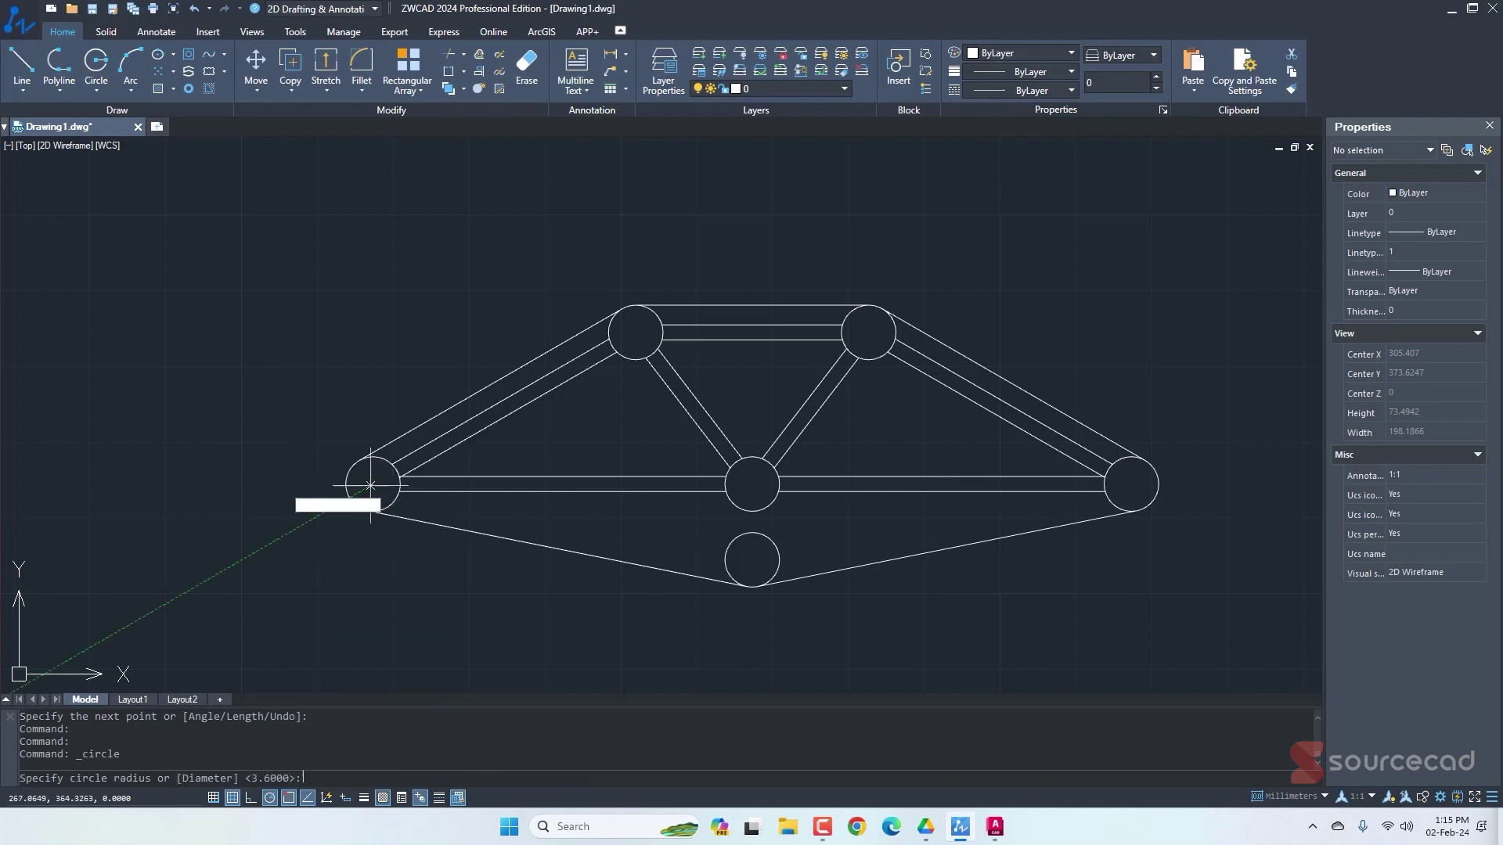
text(2)
key(Return)
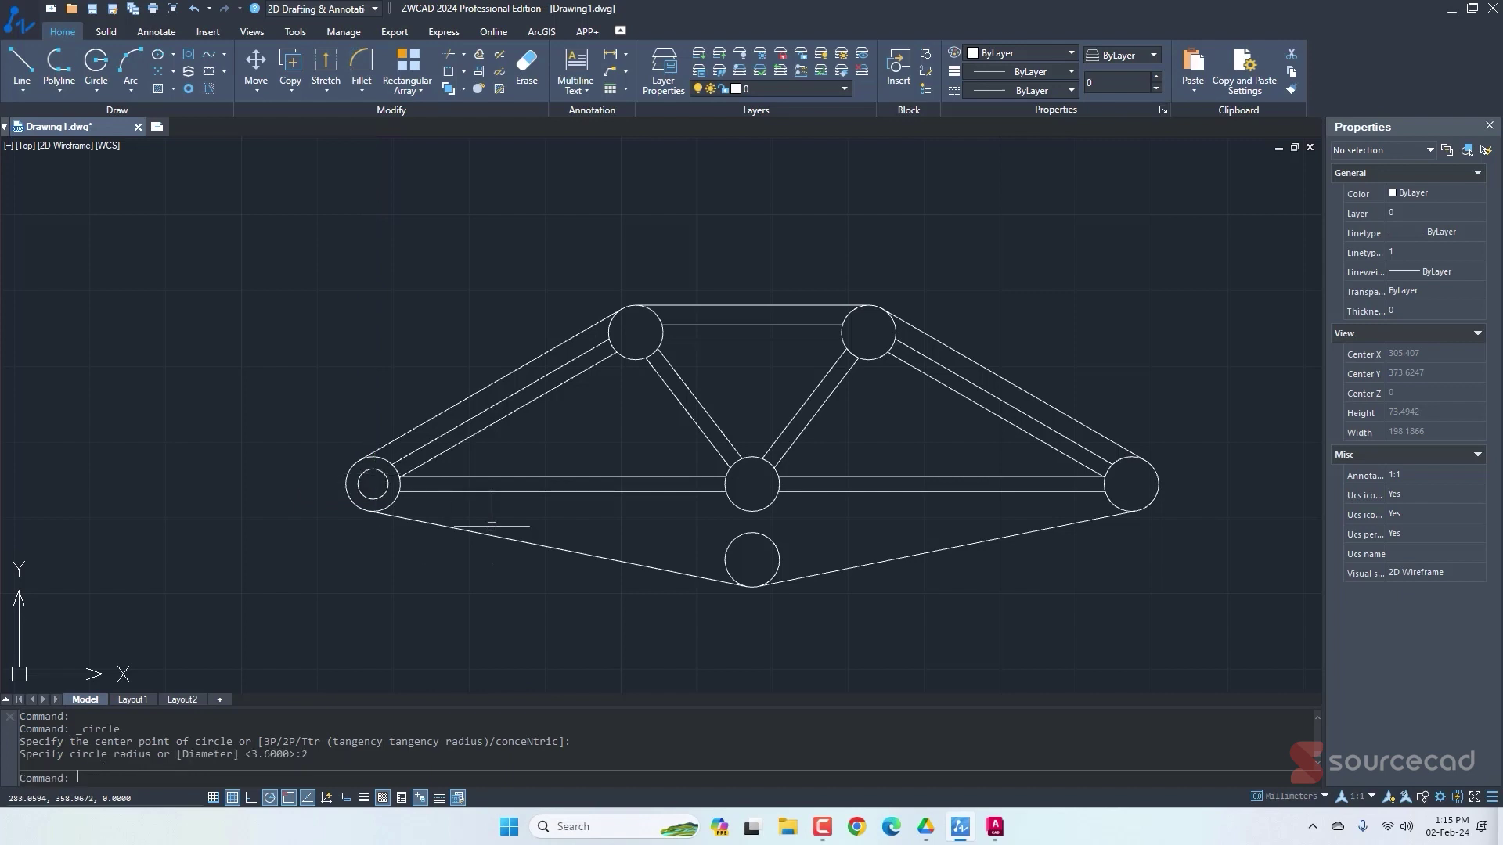
Copy the radius 2 circle from its center to the centers of the other five boss circles.
click(382, 474)
click(290, 67)
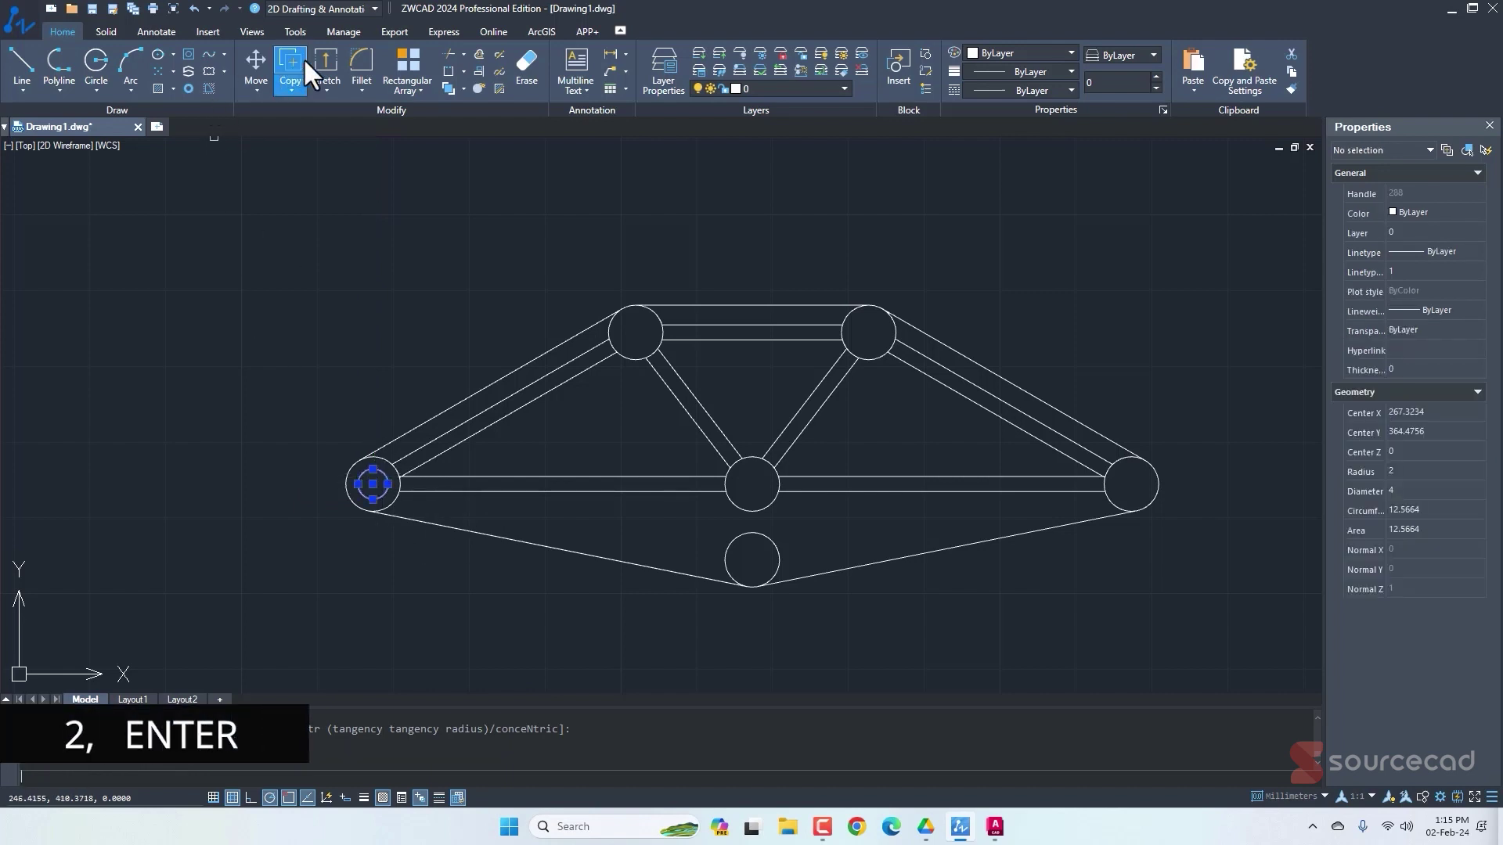
click(373, 483)
click(634, 333)
click(868, 333)
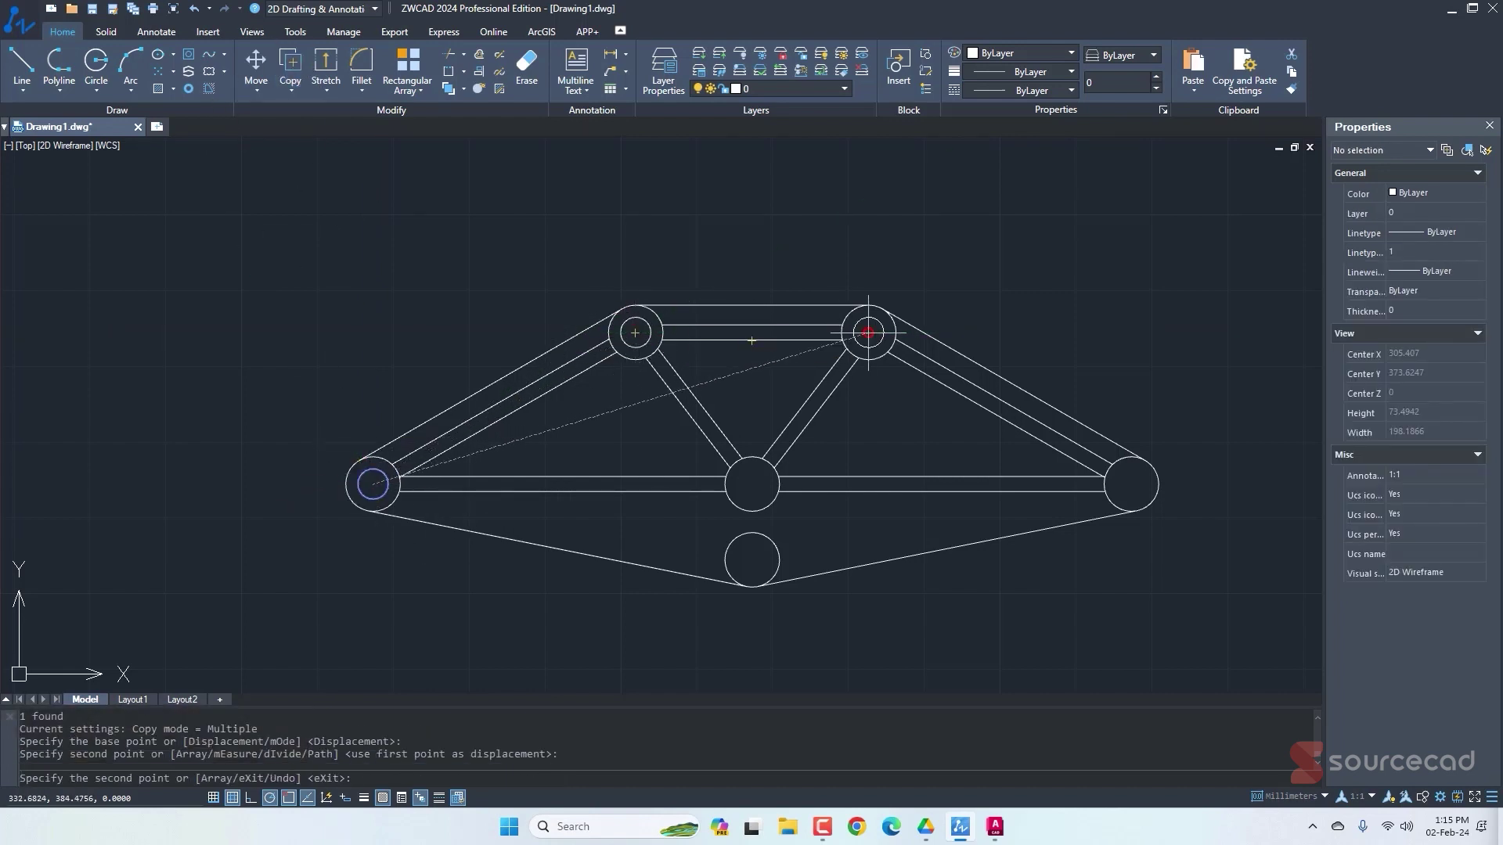
click(752, 484)
click(751, 559)
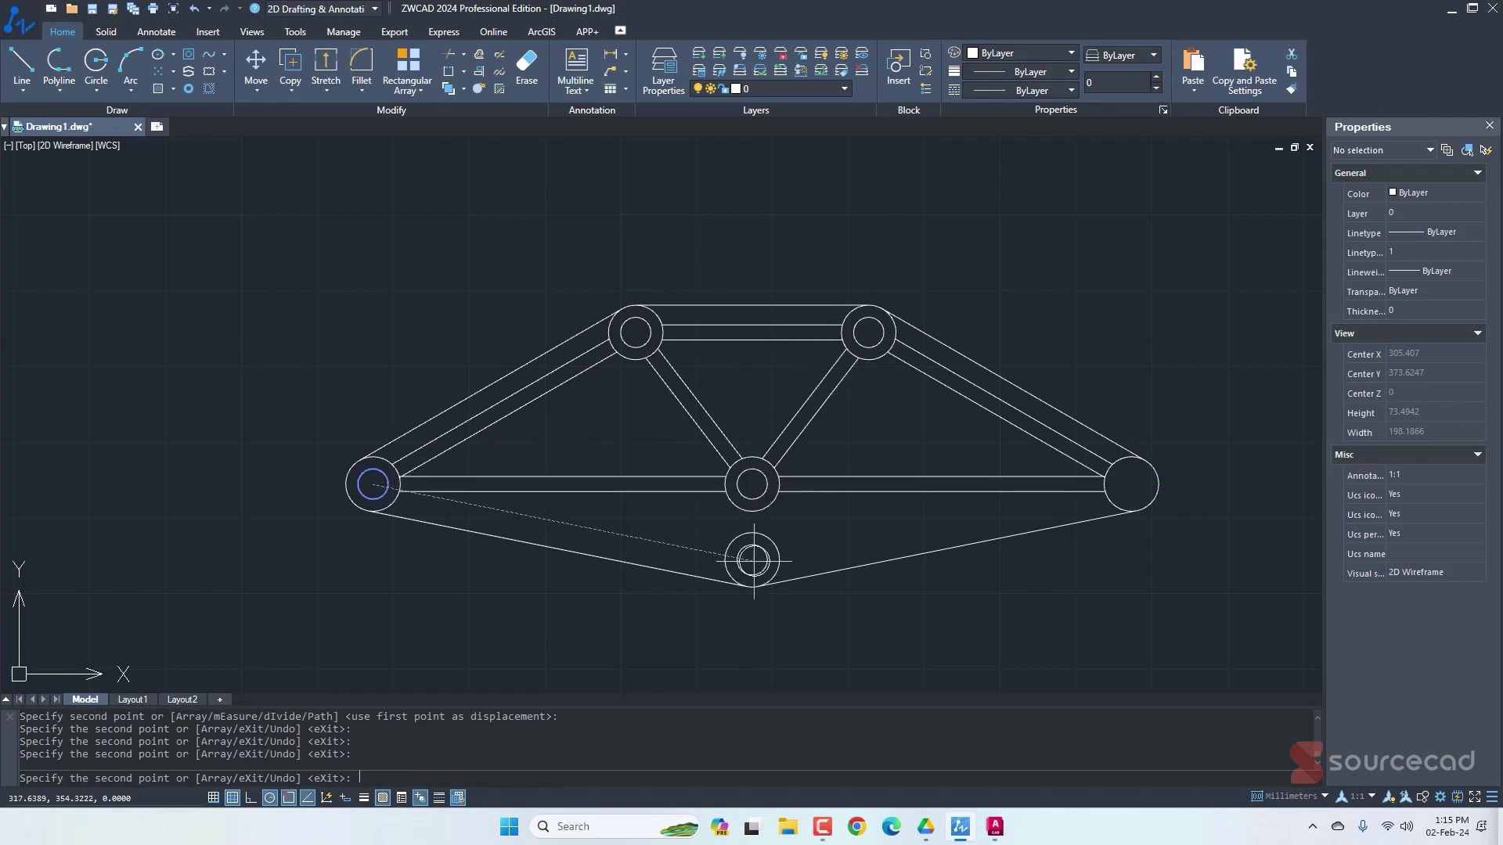
click(1132, 484)
key(Escape)
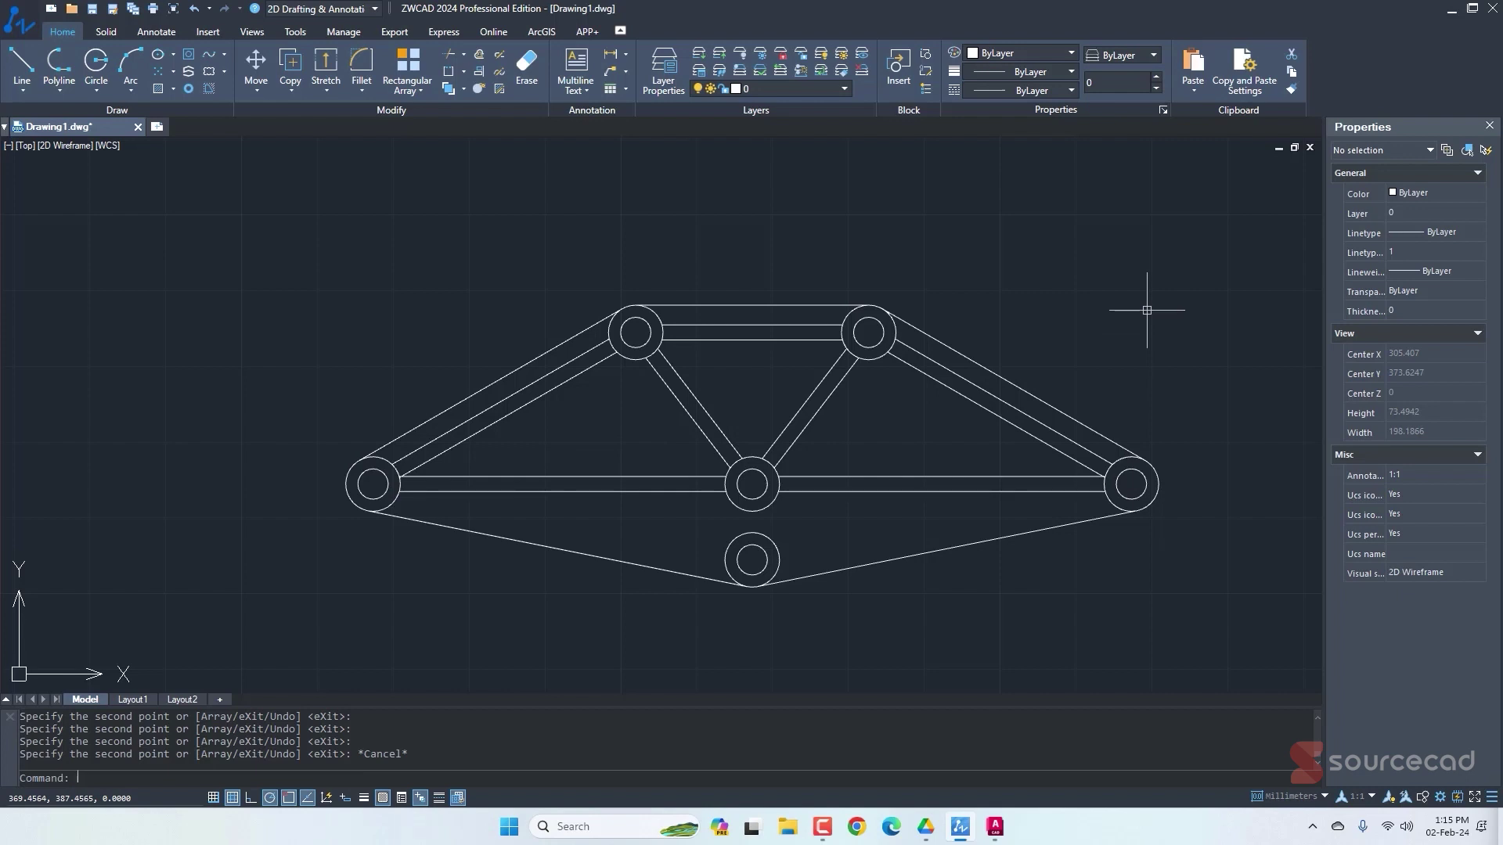
Fillet the outer lower corners of the left and right inner triangles with a radius of 1.
click(360, 59)
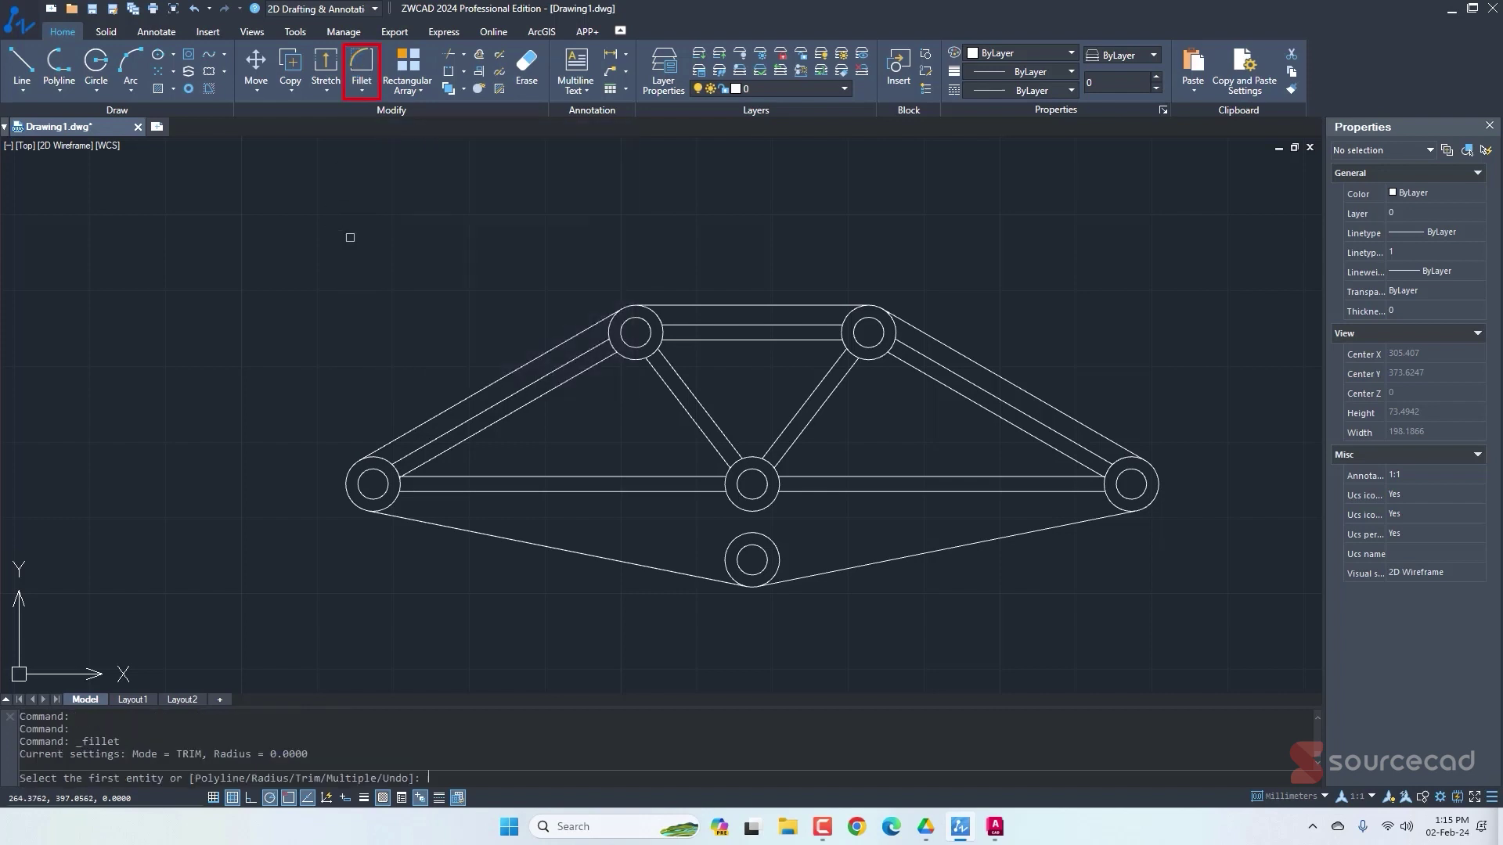
text(r)
key(Return)
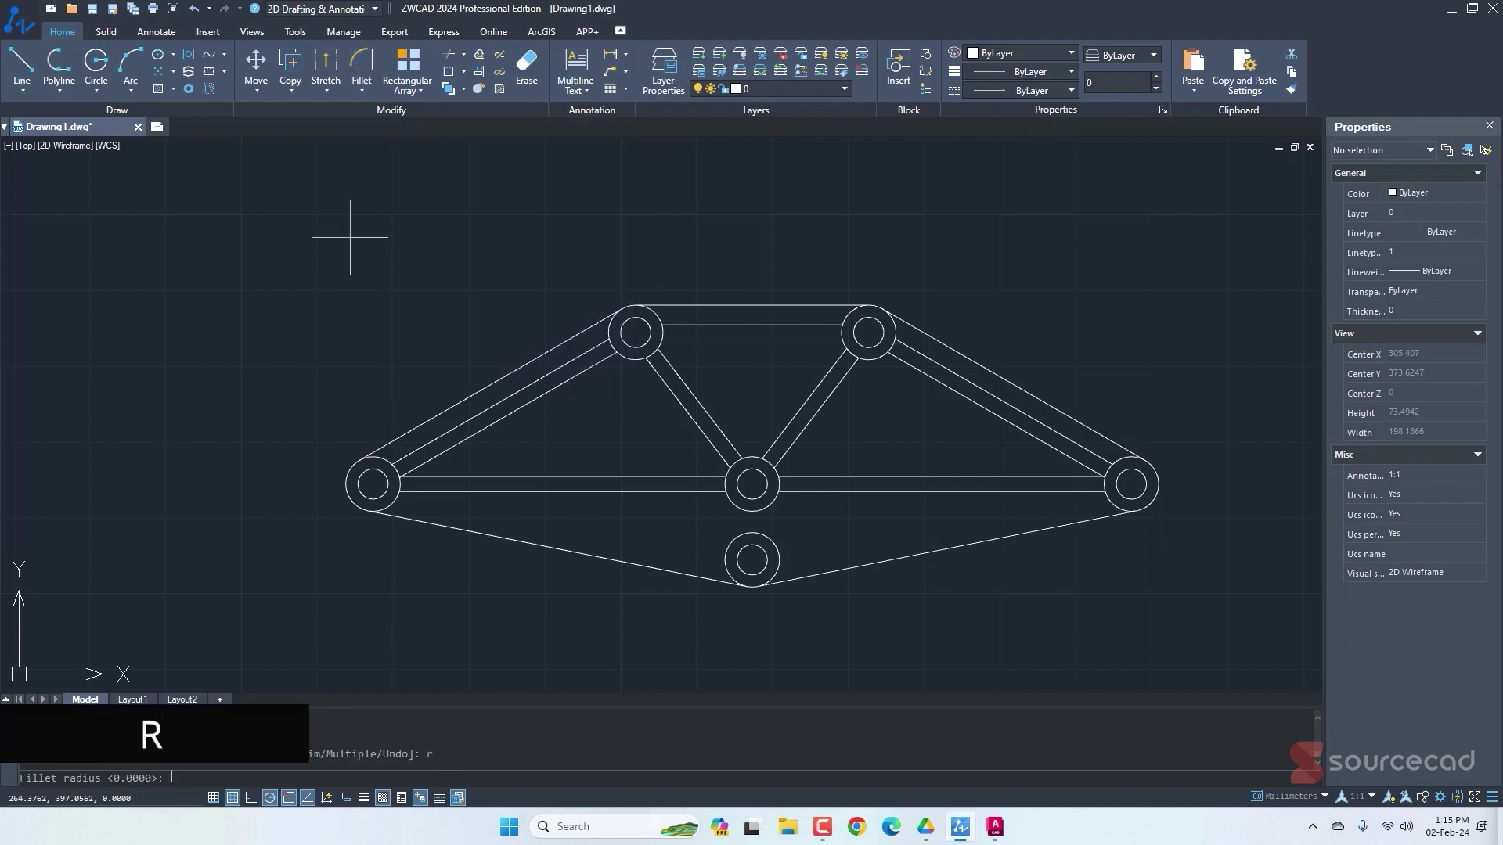
text(1)
key(Return)
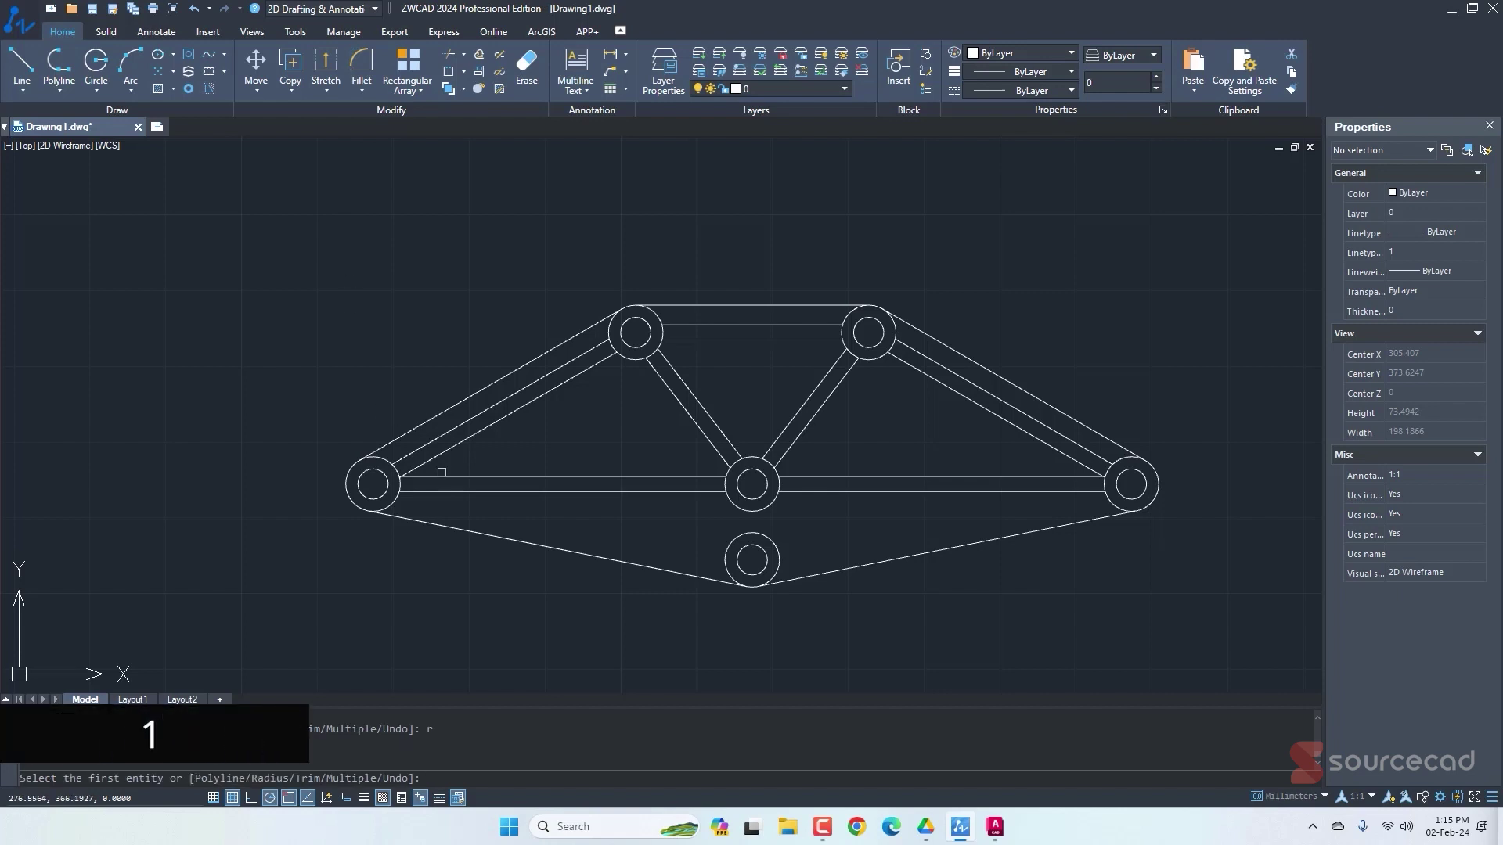
click(446, 455)
click(443, 477)
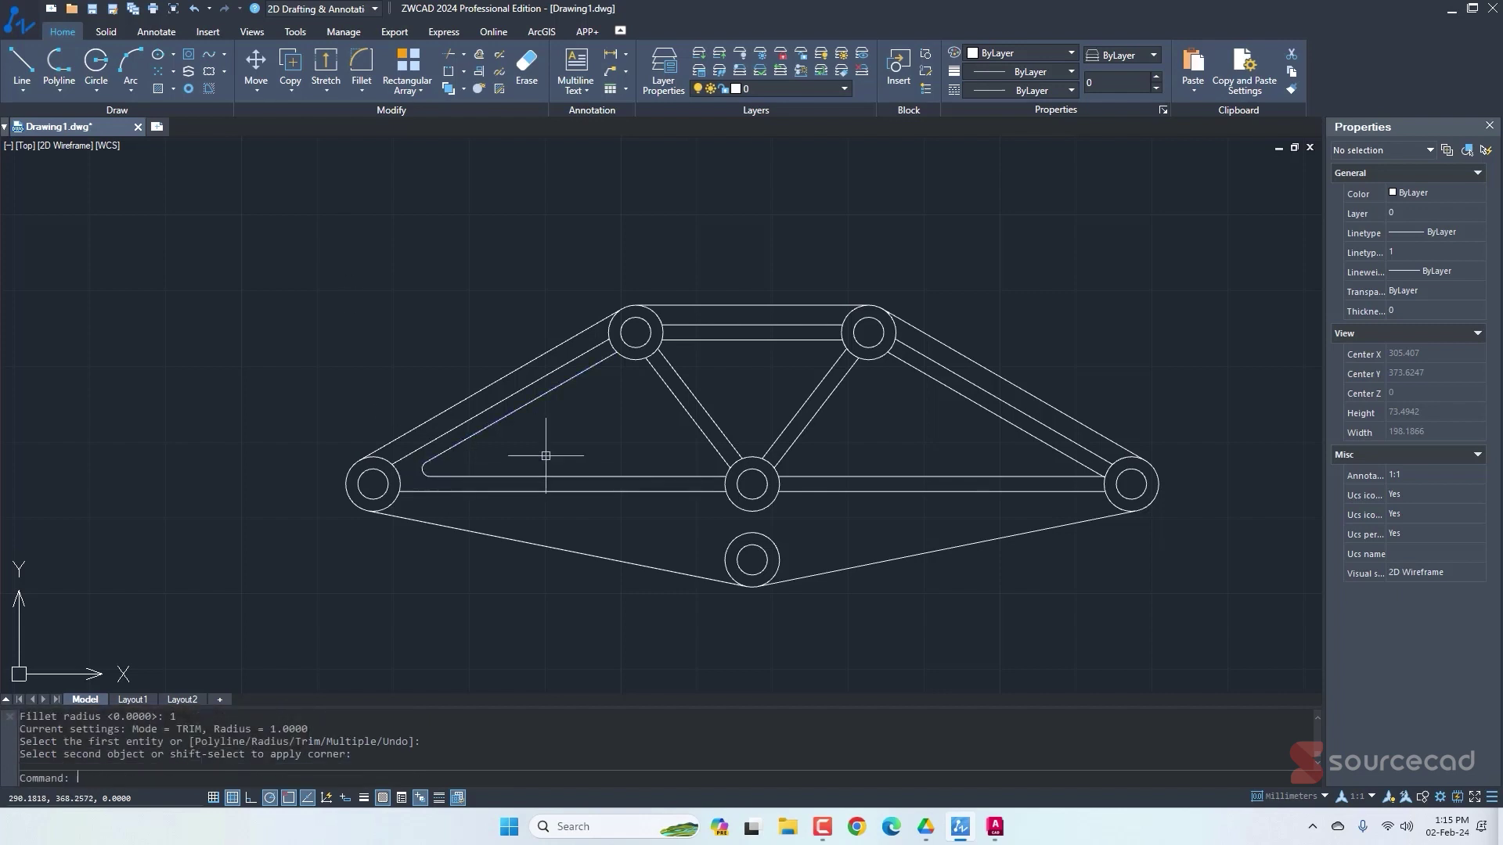
key(Return)
click(1017, 476)
click(1032, 440)
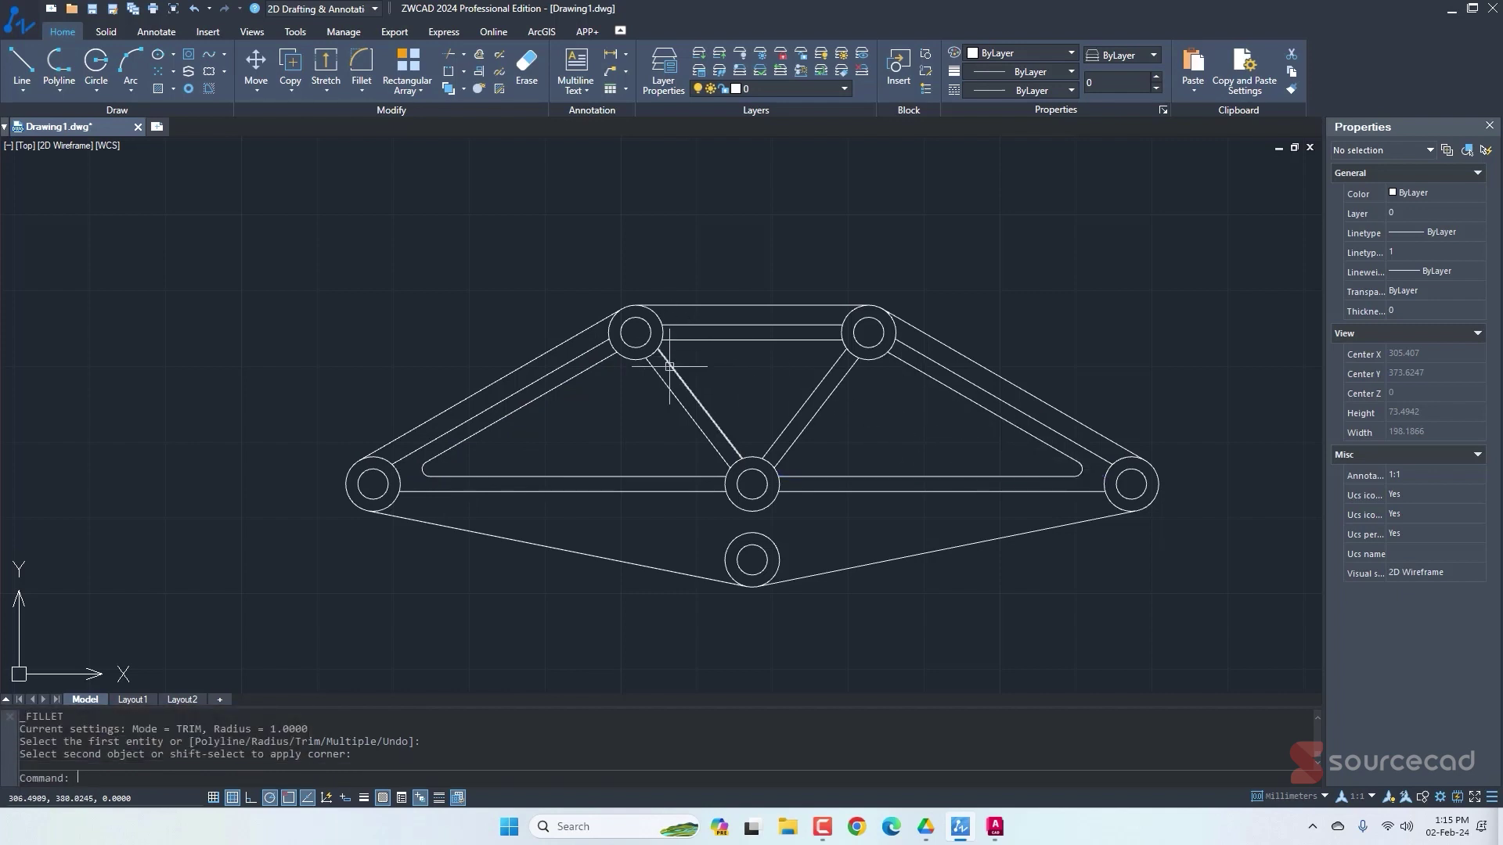
Fillet the two upper corners of the central inner triangle with a radius of 2.
click(363, 88)
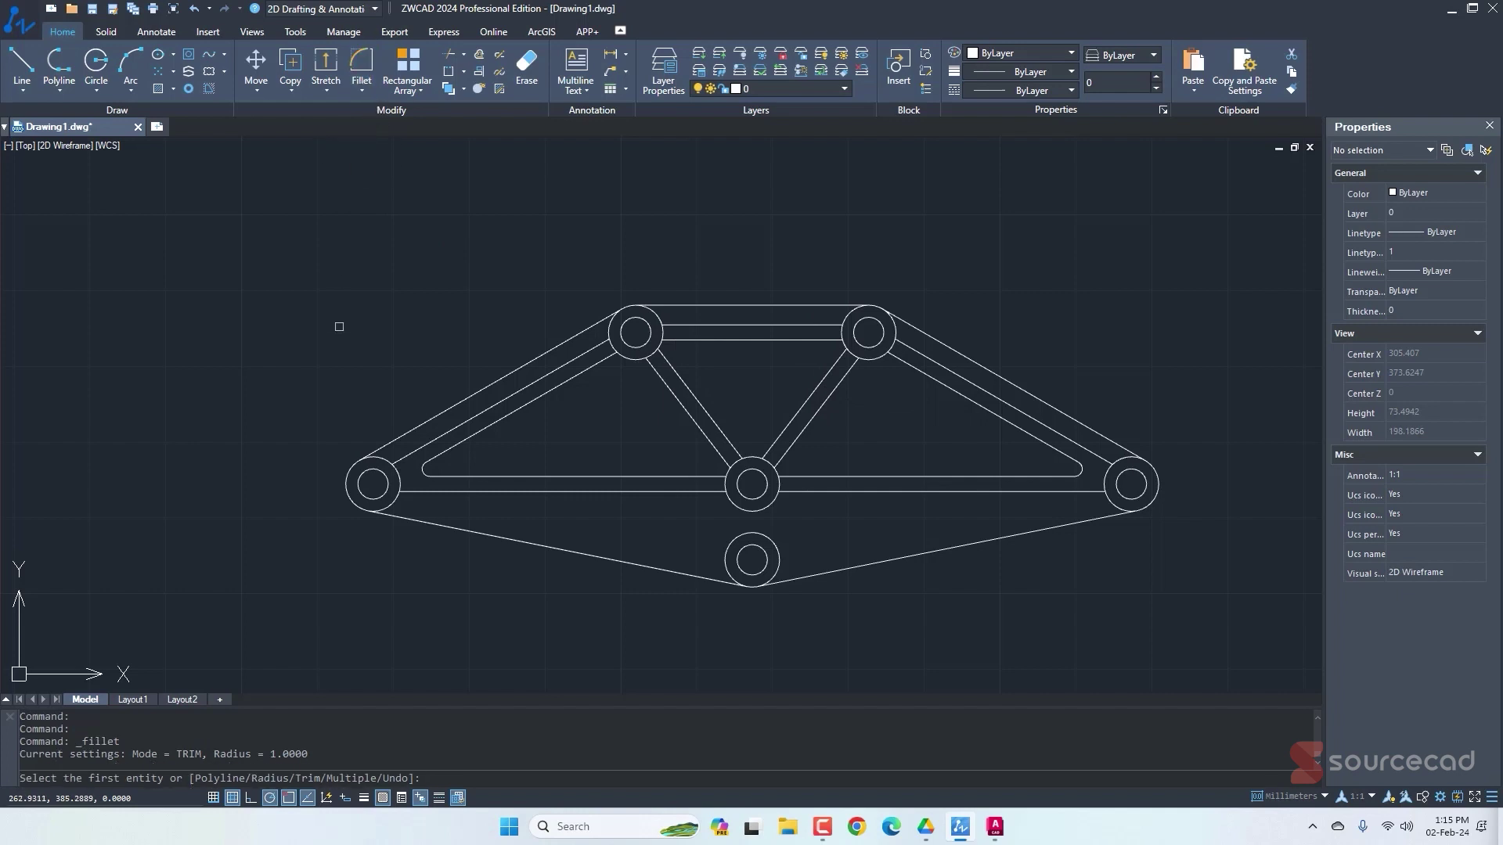
text(r)
key(Return)
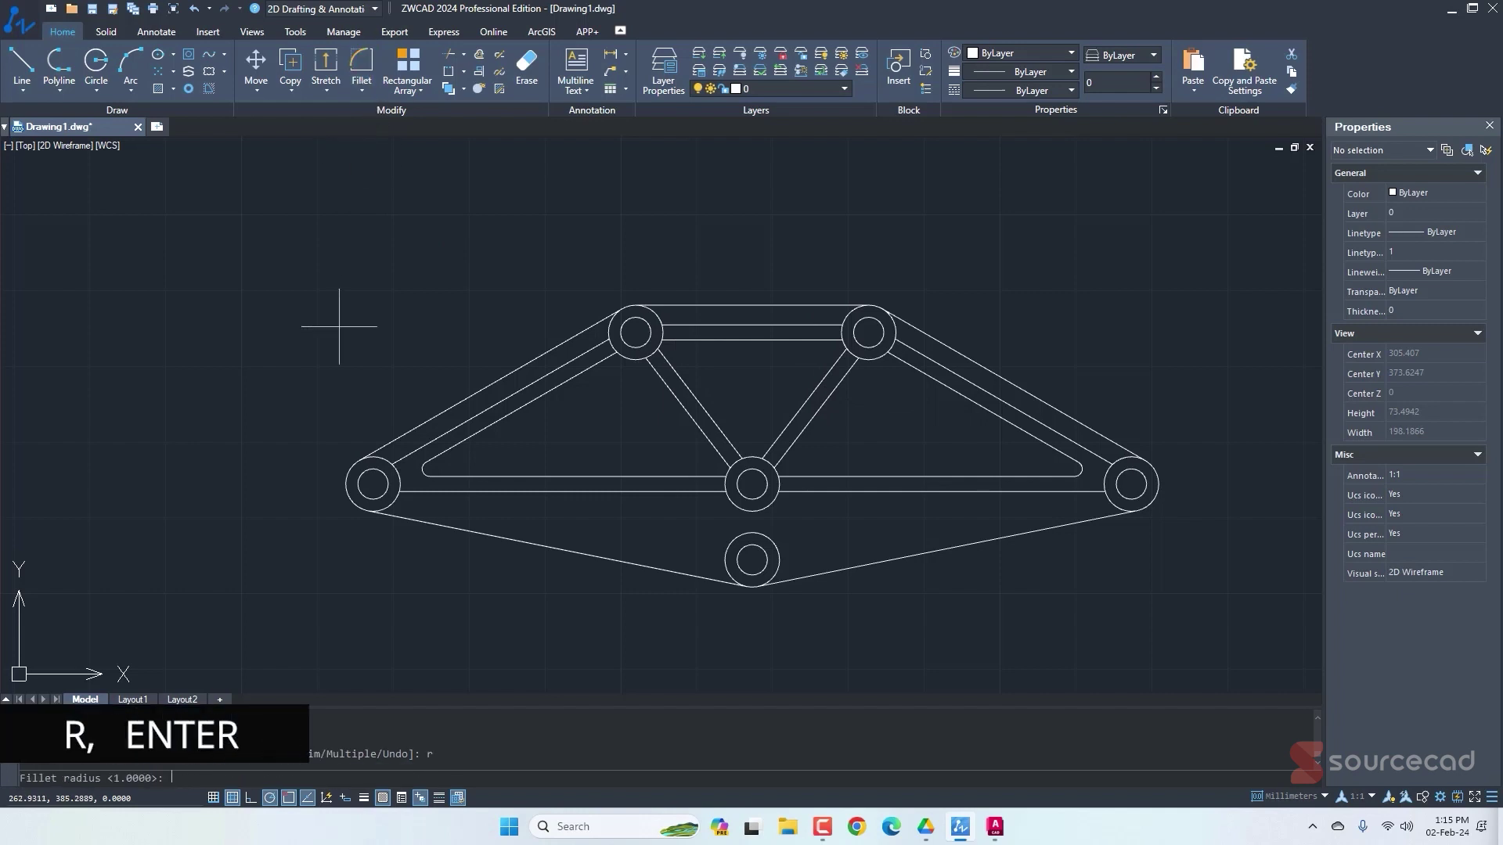
text(2)
key(Return)
click(670, 361)
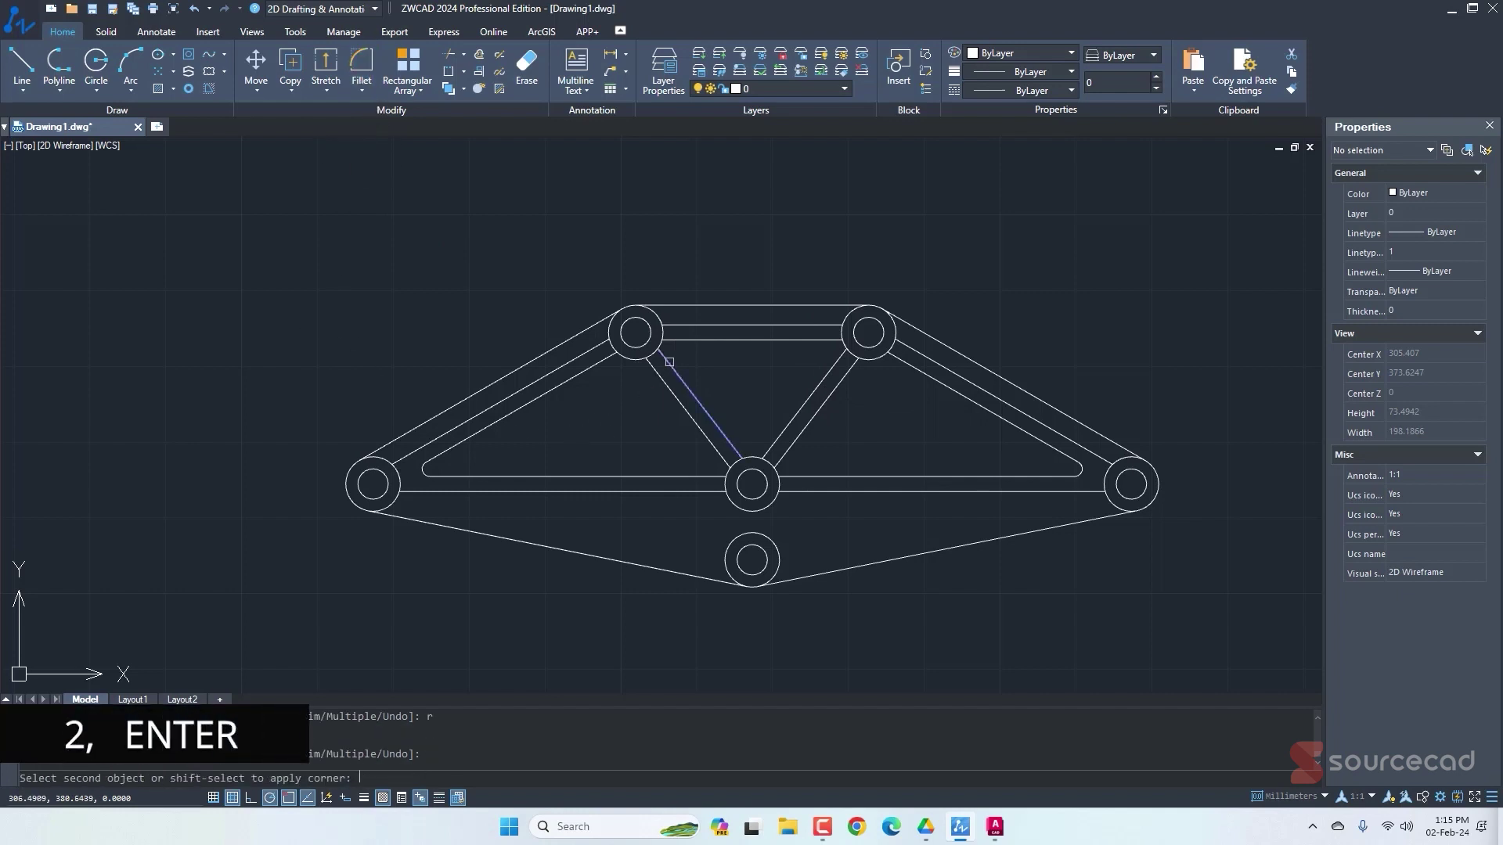
click(728, 341)
key(Return)
click(796, 342)
click(832, 368)
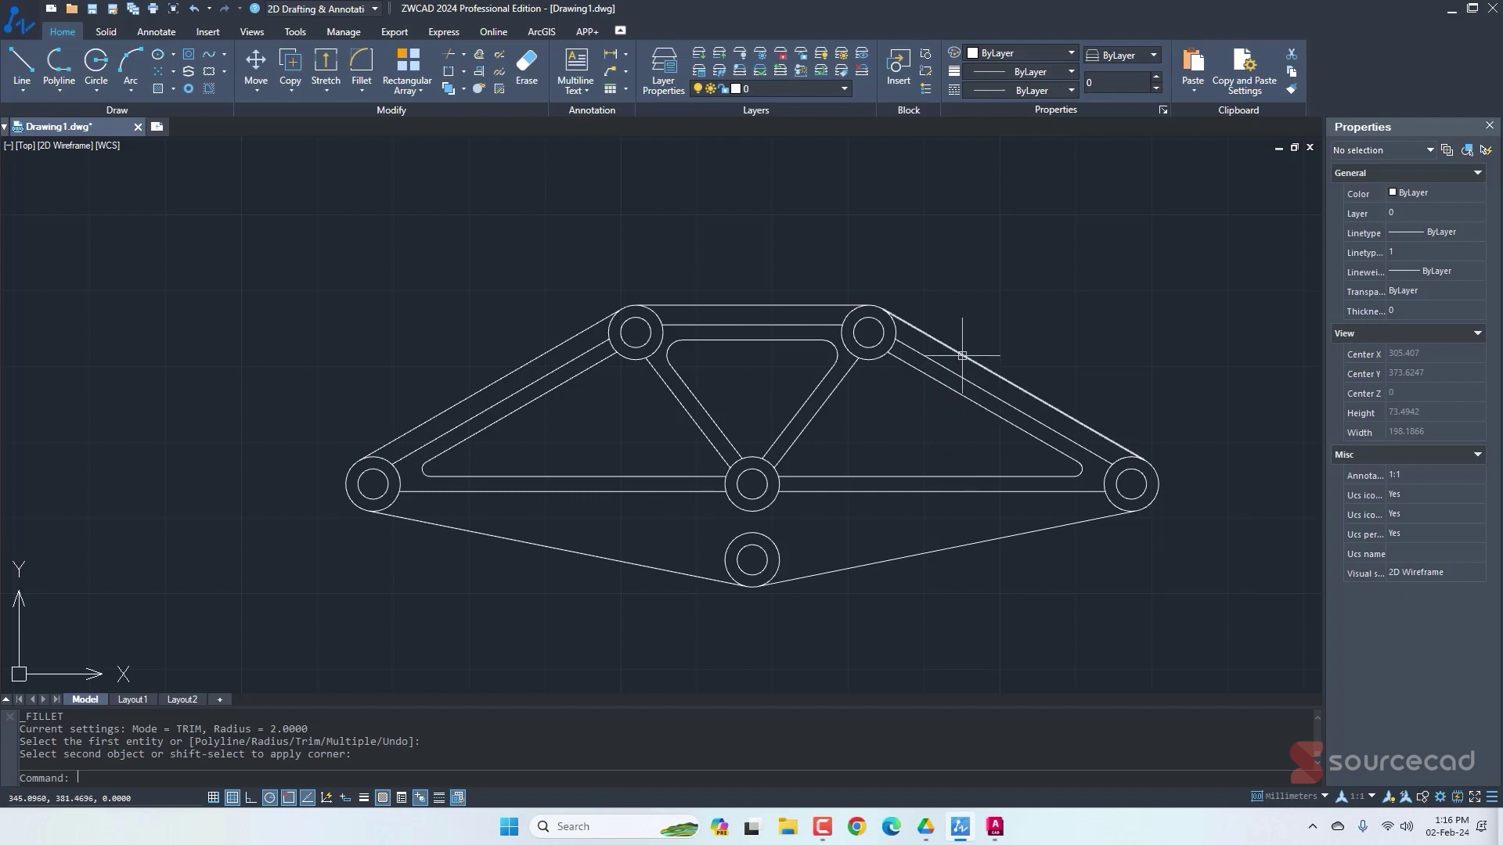
Start creating polyline boundaries with nested island detection, picking inside the left, central and right inner triangles.
click(172, 89)
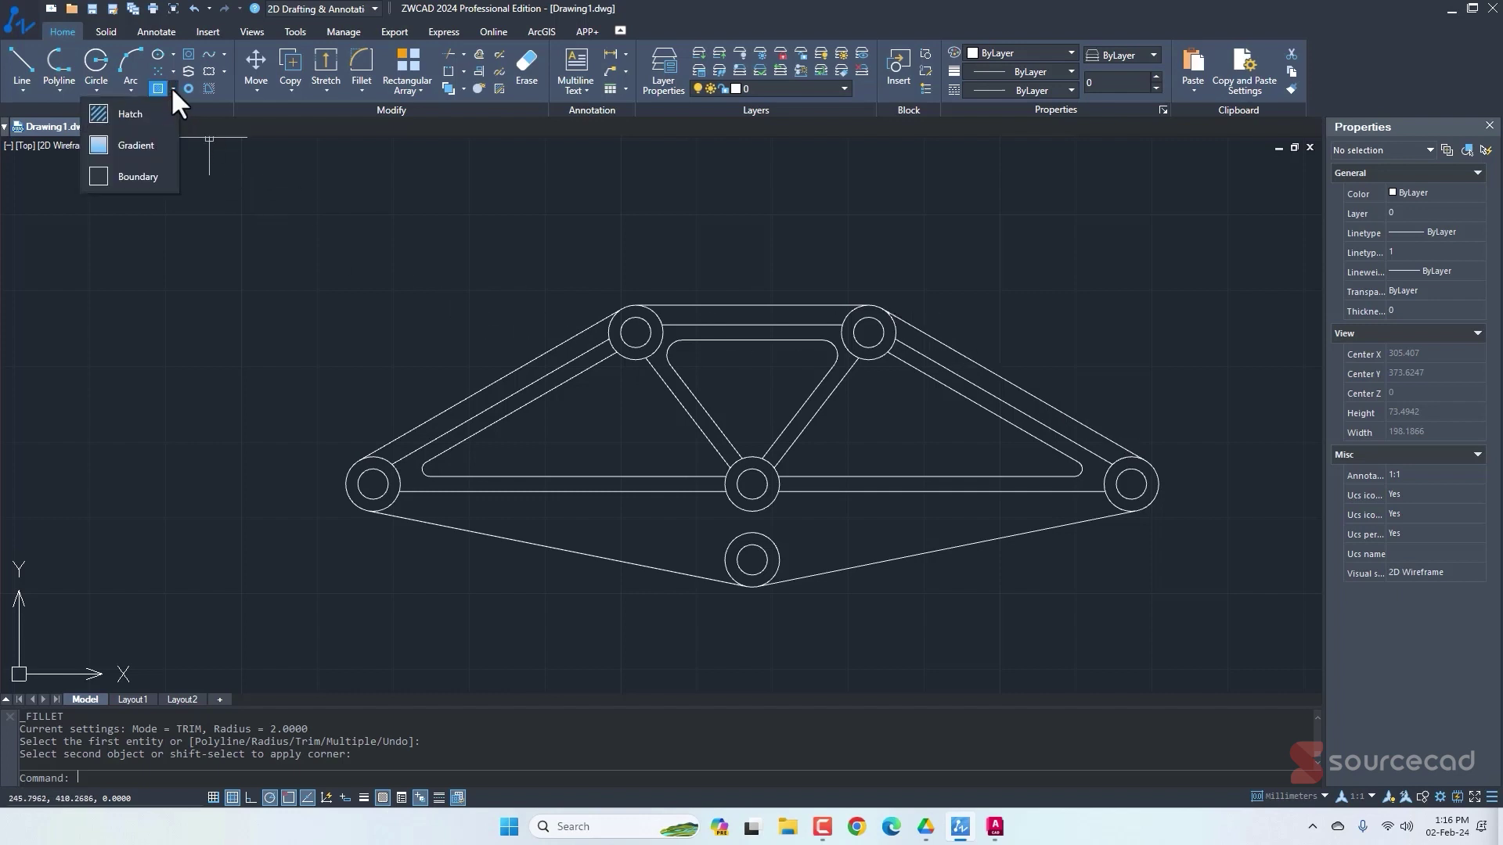
click(148, 176)
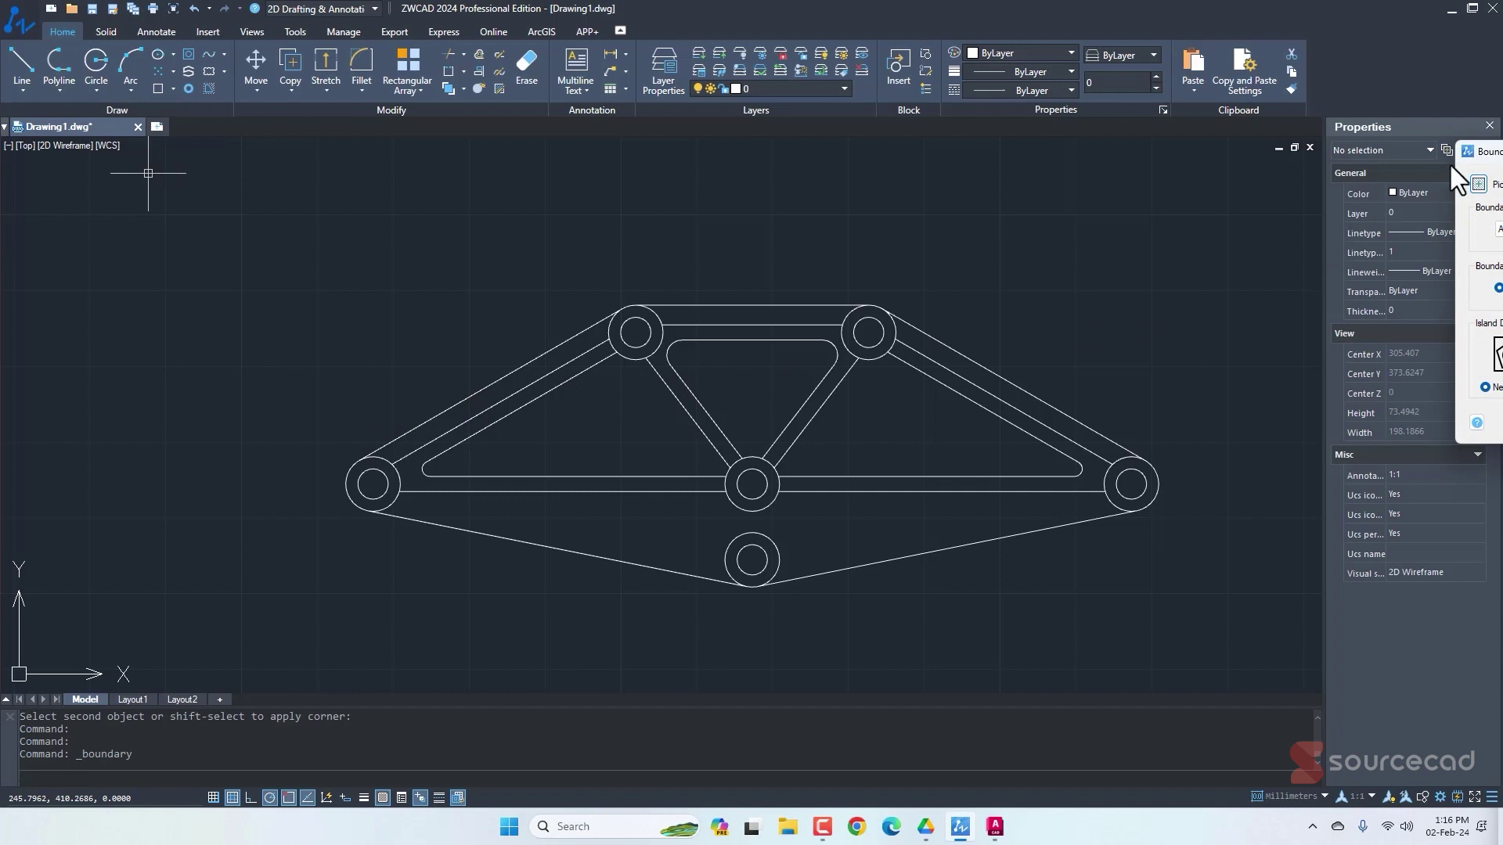
mouse_move(1480, 152)
mouse_down()
mouse_move(935, 144)
mouse_move(997, 130)
mouse_up()
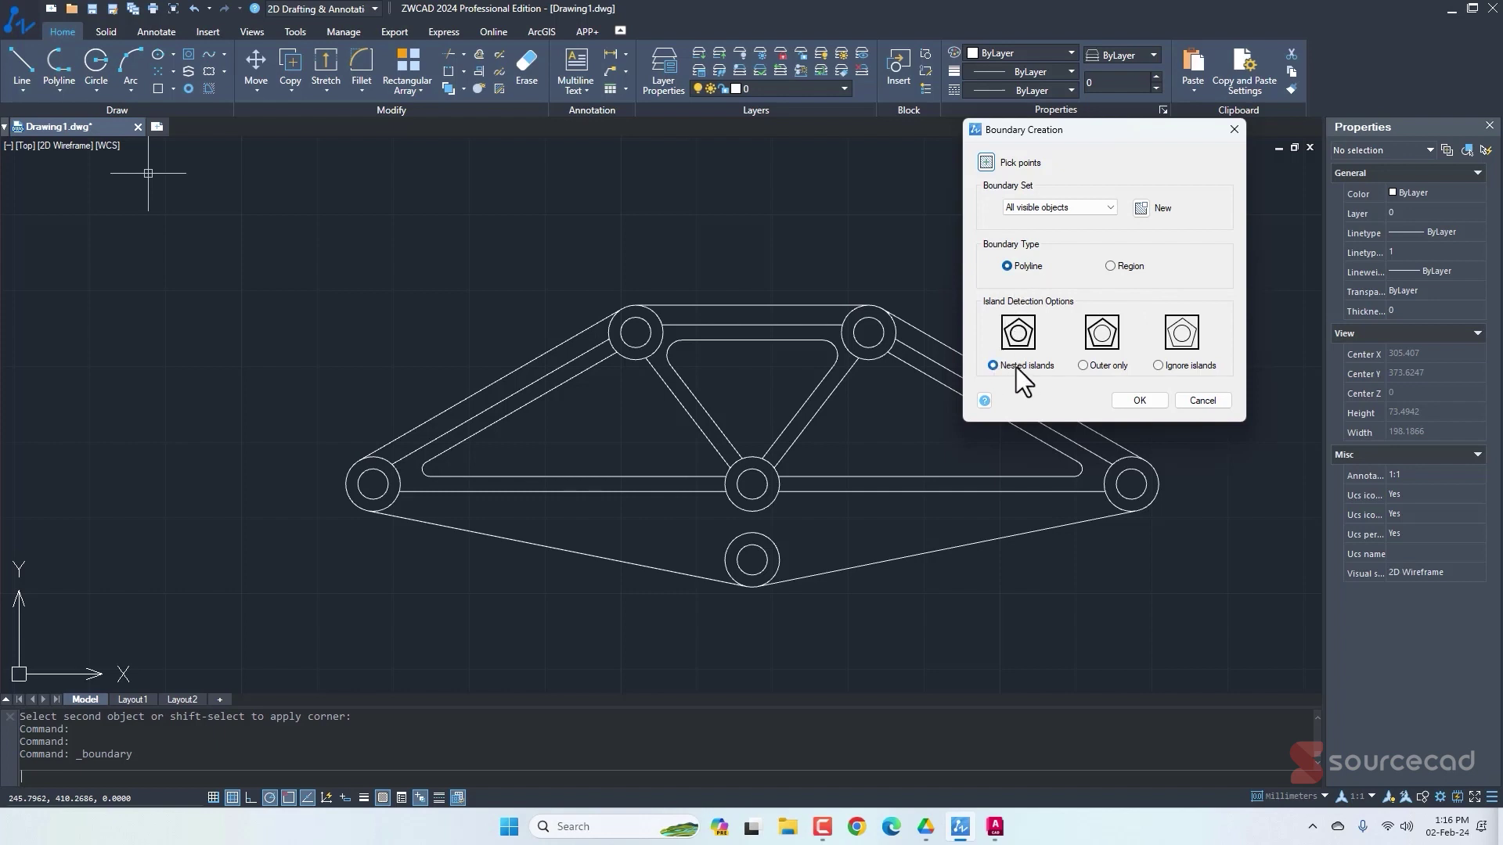
click(1137, 400)
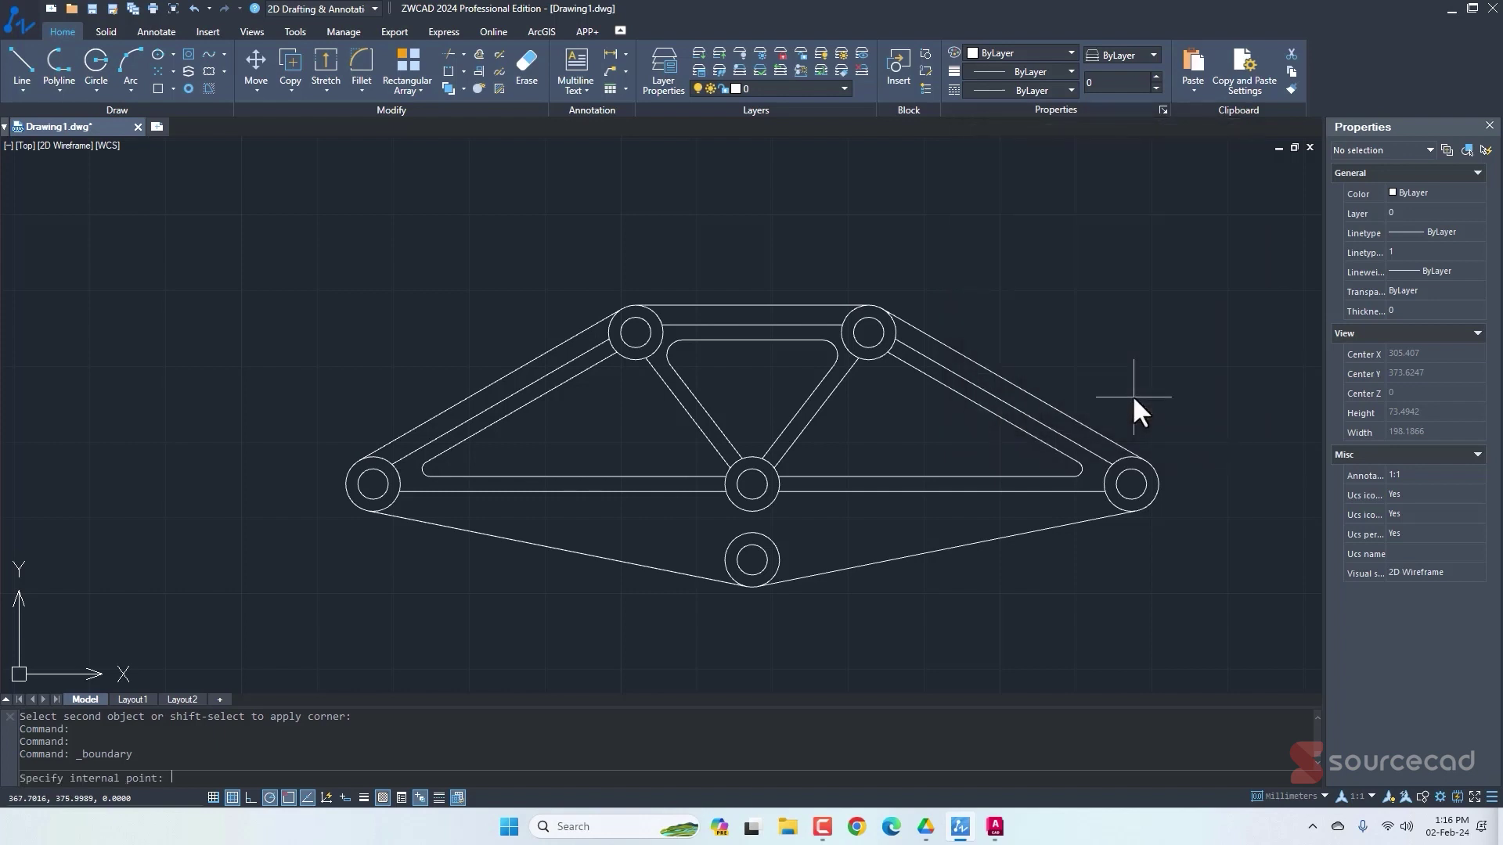
click(610, 426)
click(778, 370)
click(924, 416)
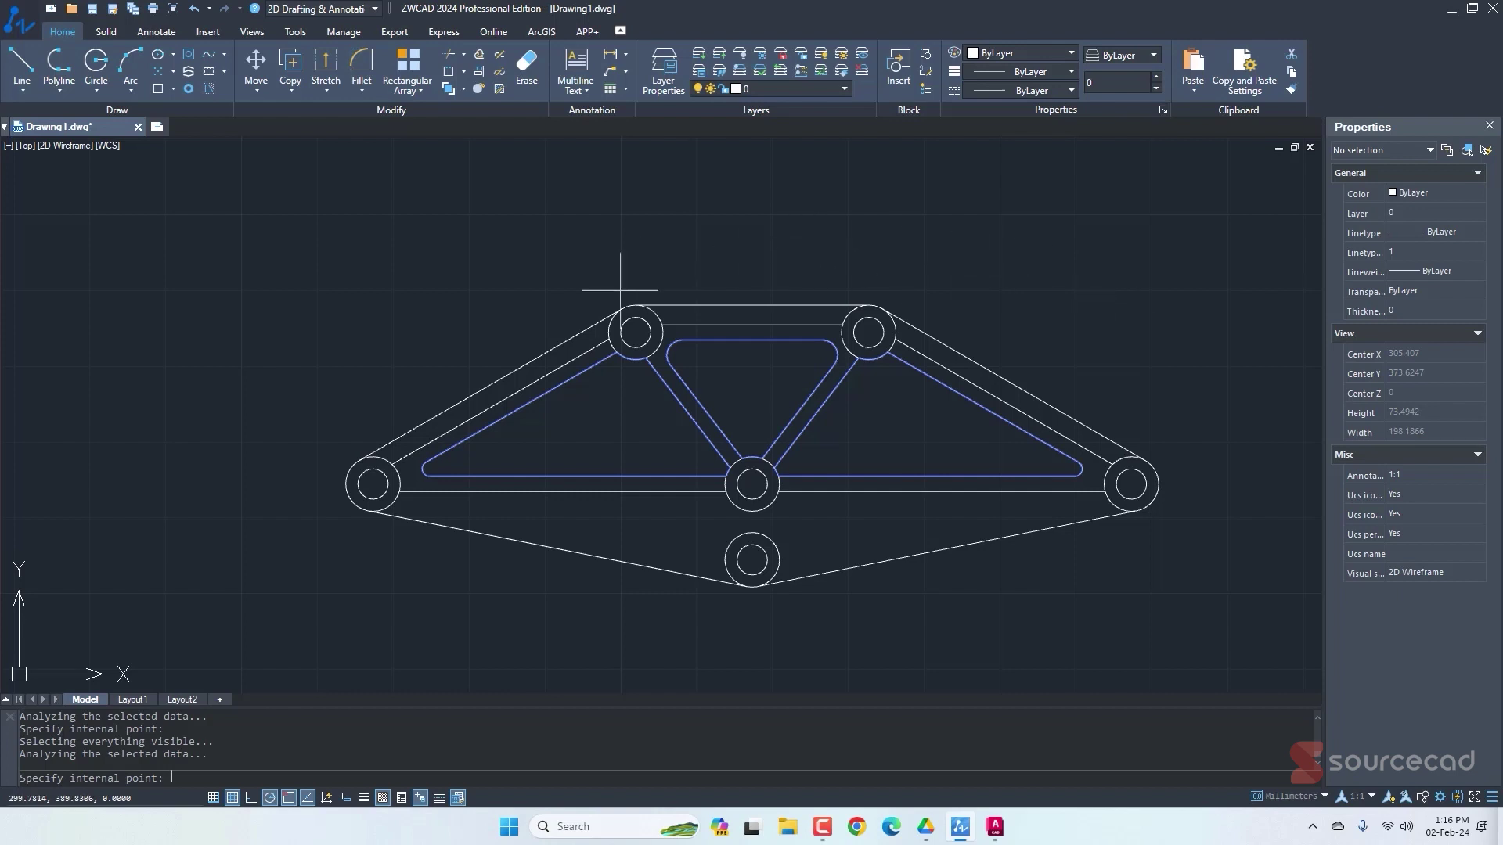
Add the regions between the truss frames and the outer contour, above and below, and create the boundary polylines.
click(584, 341)
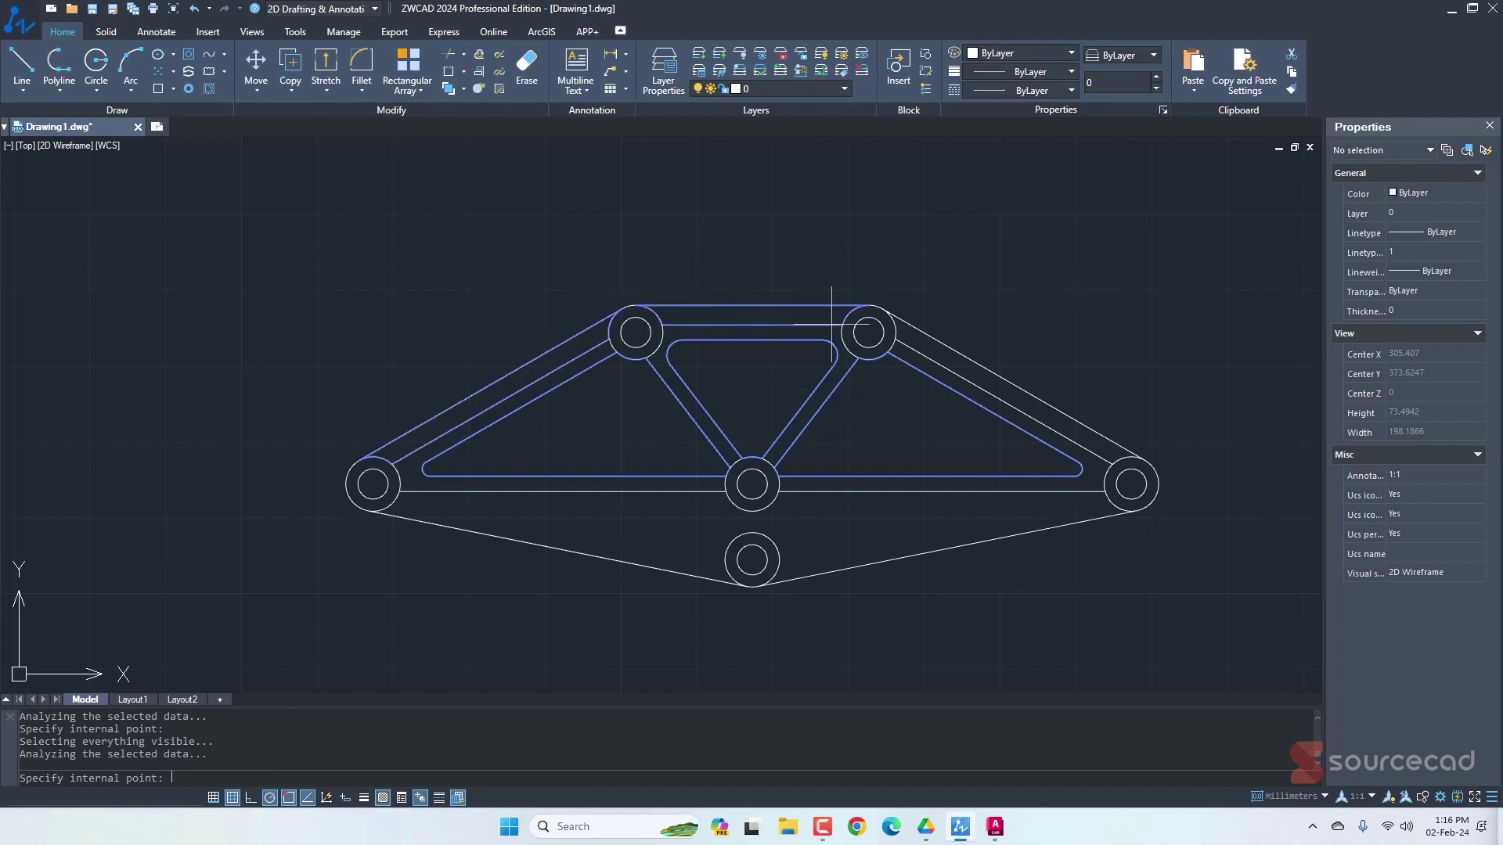
click(879, 537)
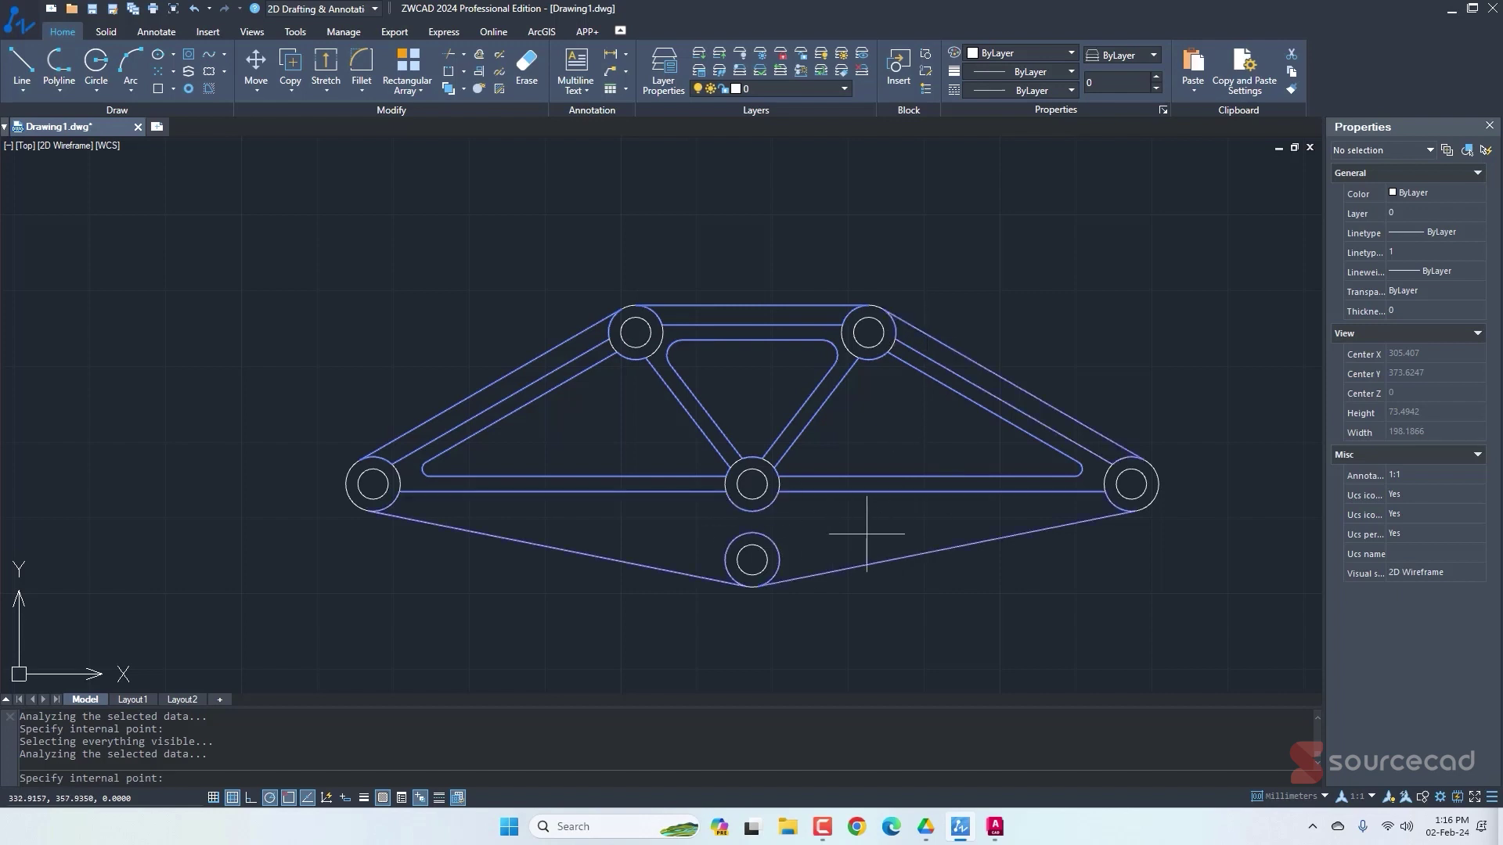
key(Return)
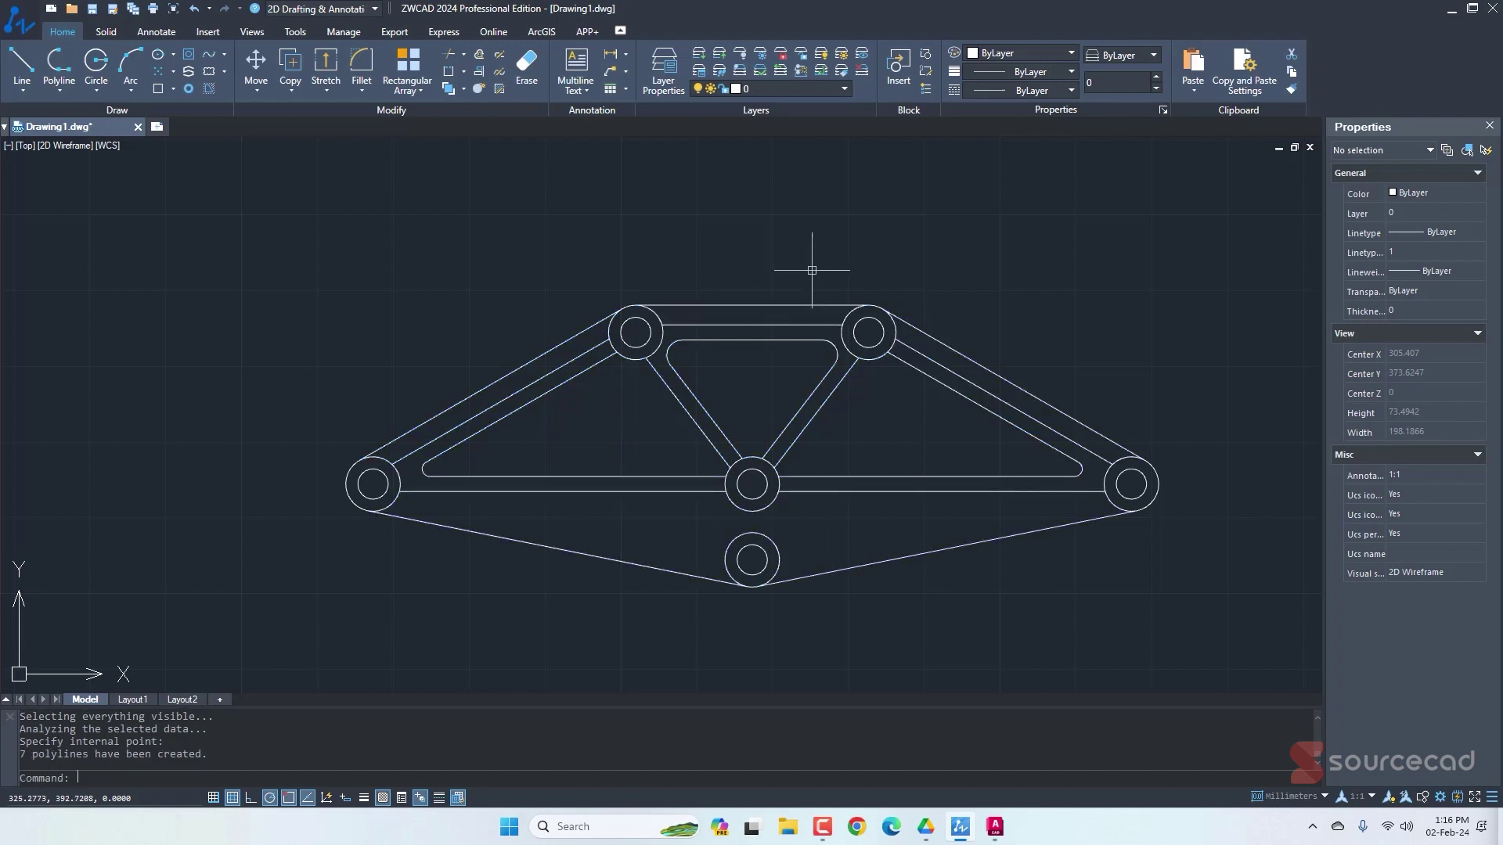
key(Return)
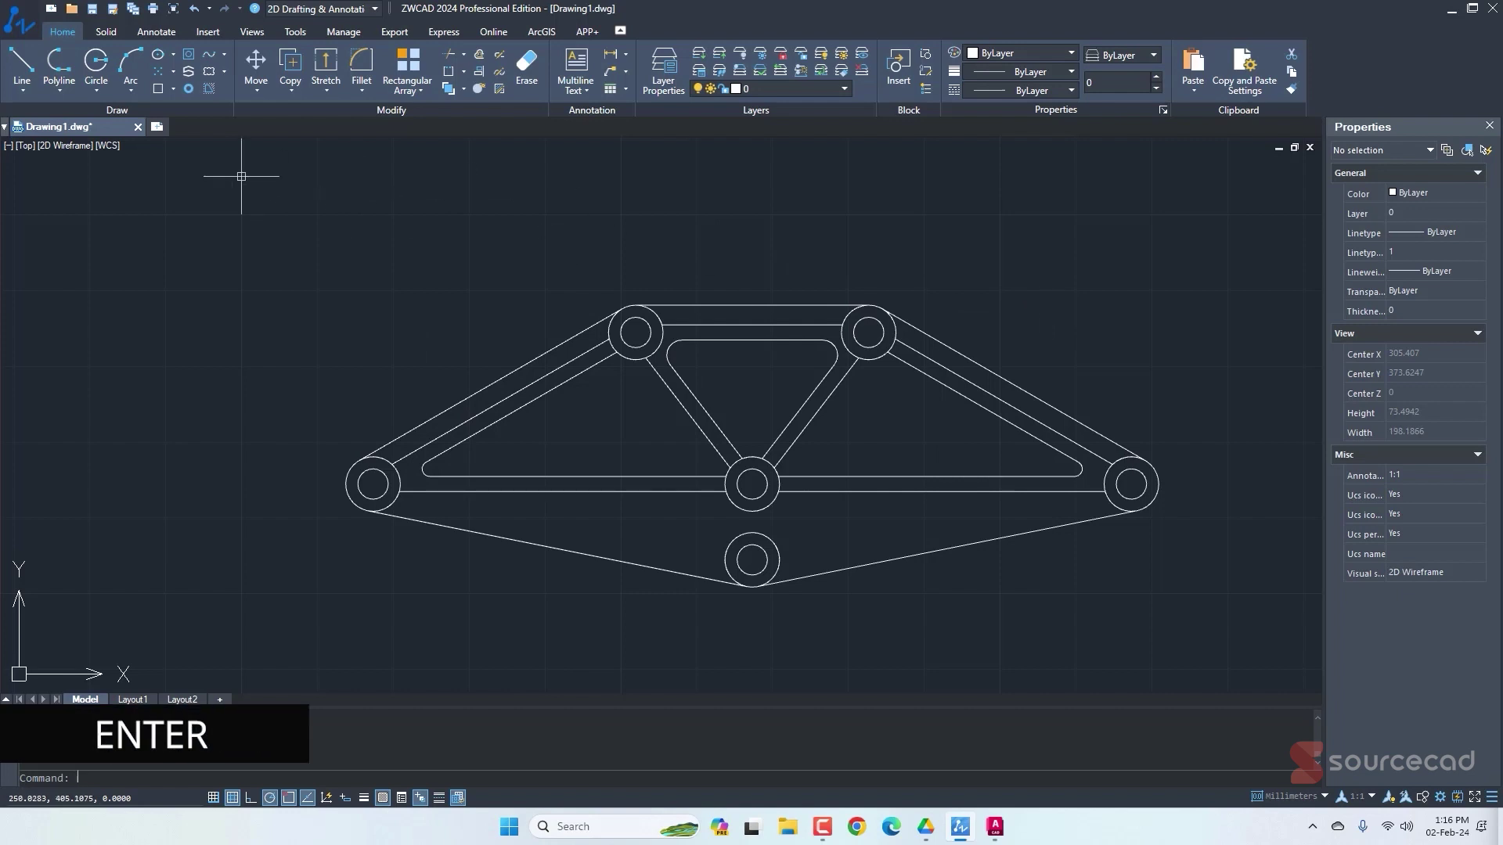
Create polyline boundaries from the narrow frame bands around the central, left and right inner triangles.
click(158, 87)
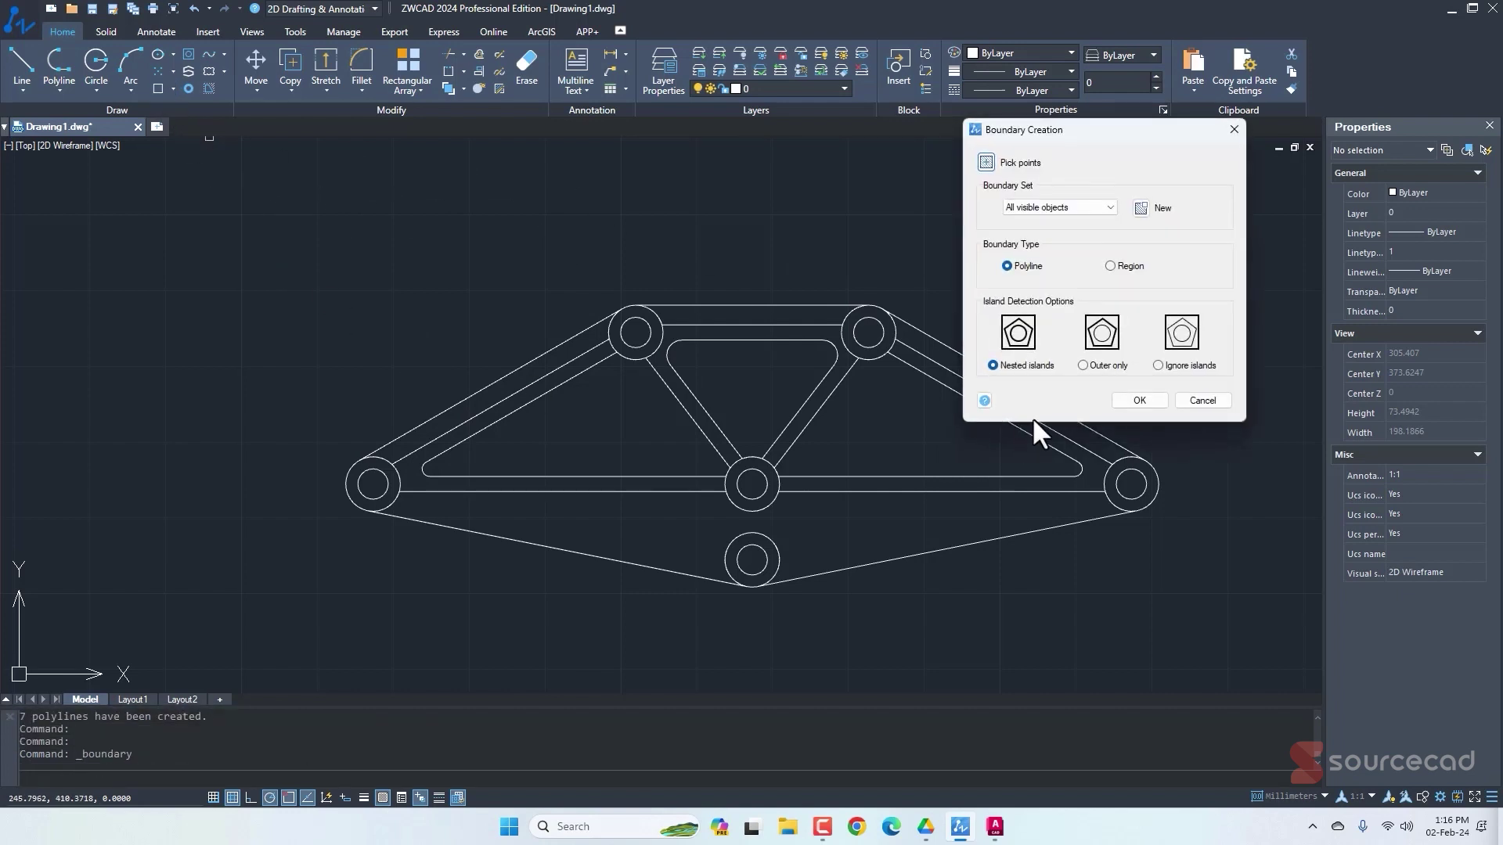
click(1139, 400)
click(697, 339)
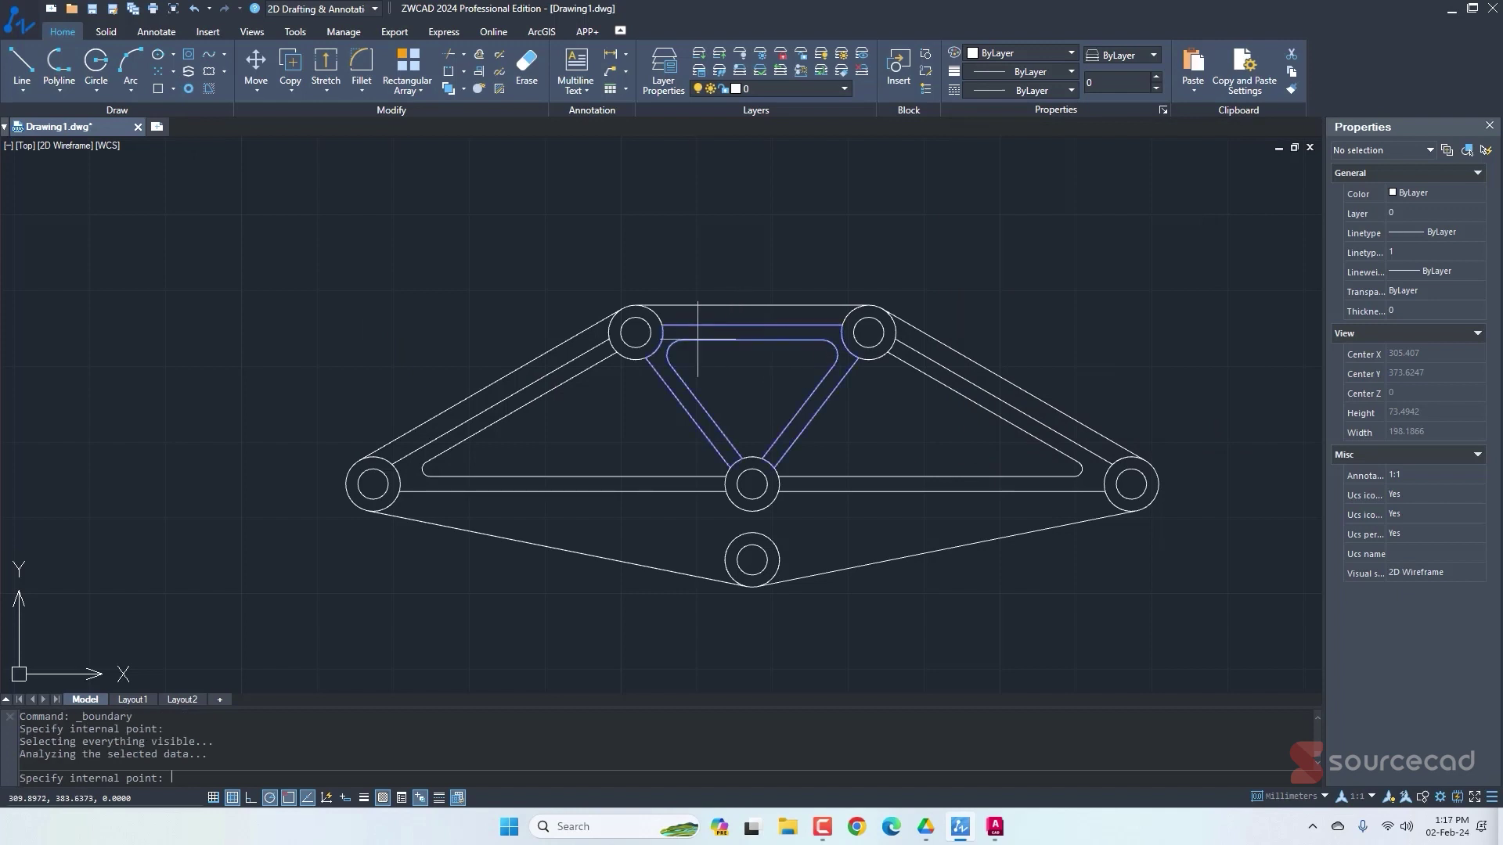
click(594, 369)
click(939, 378)
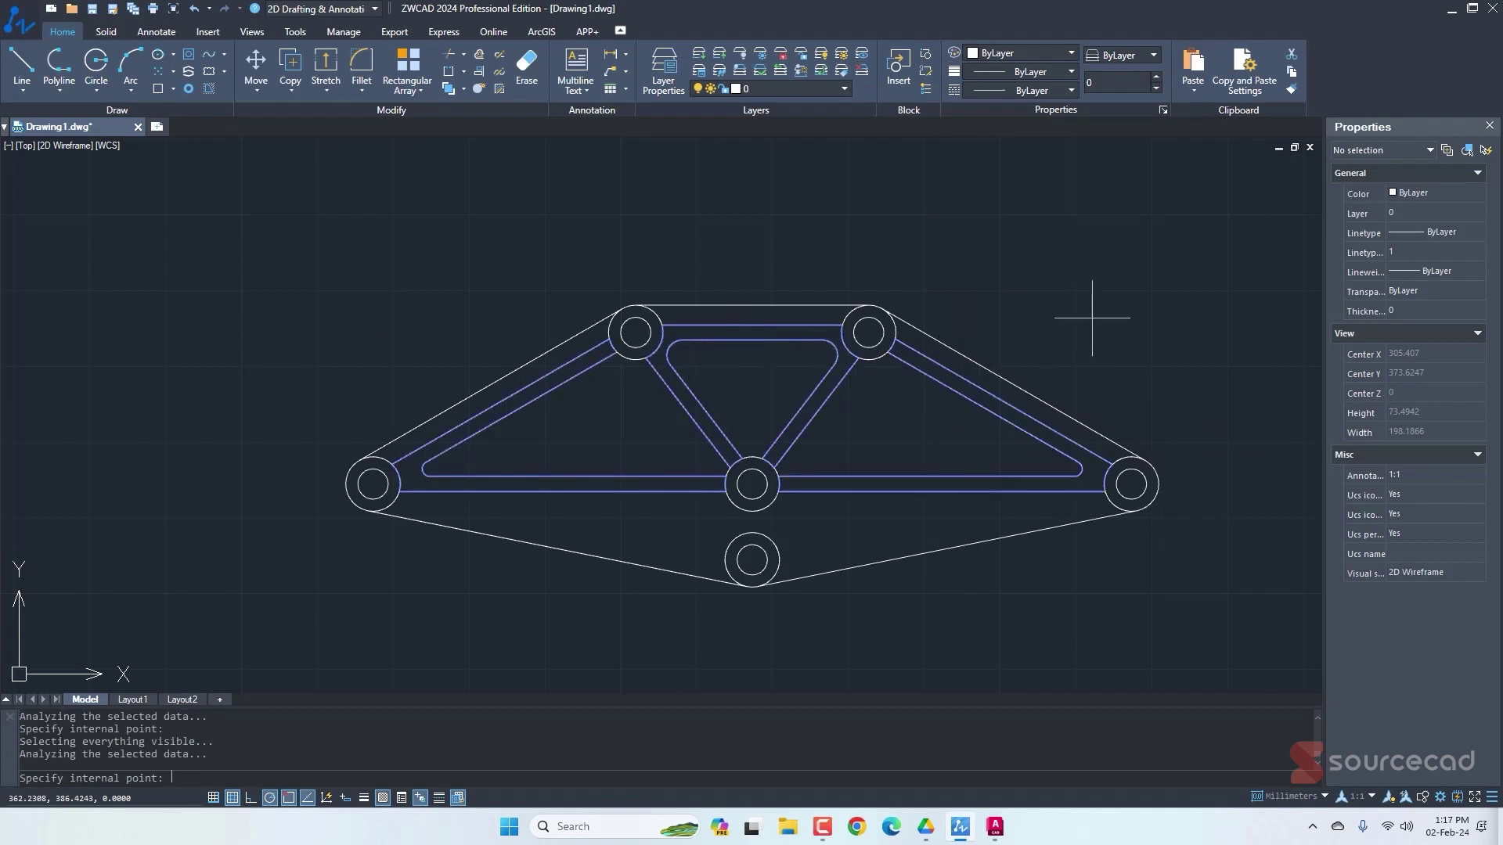
key(Return)
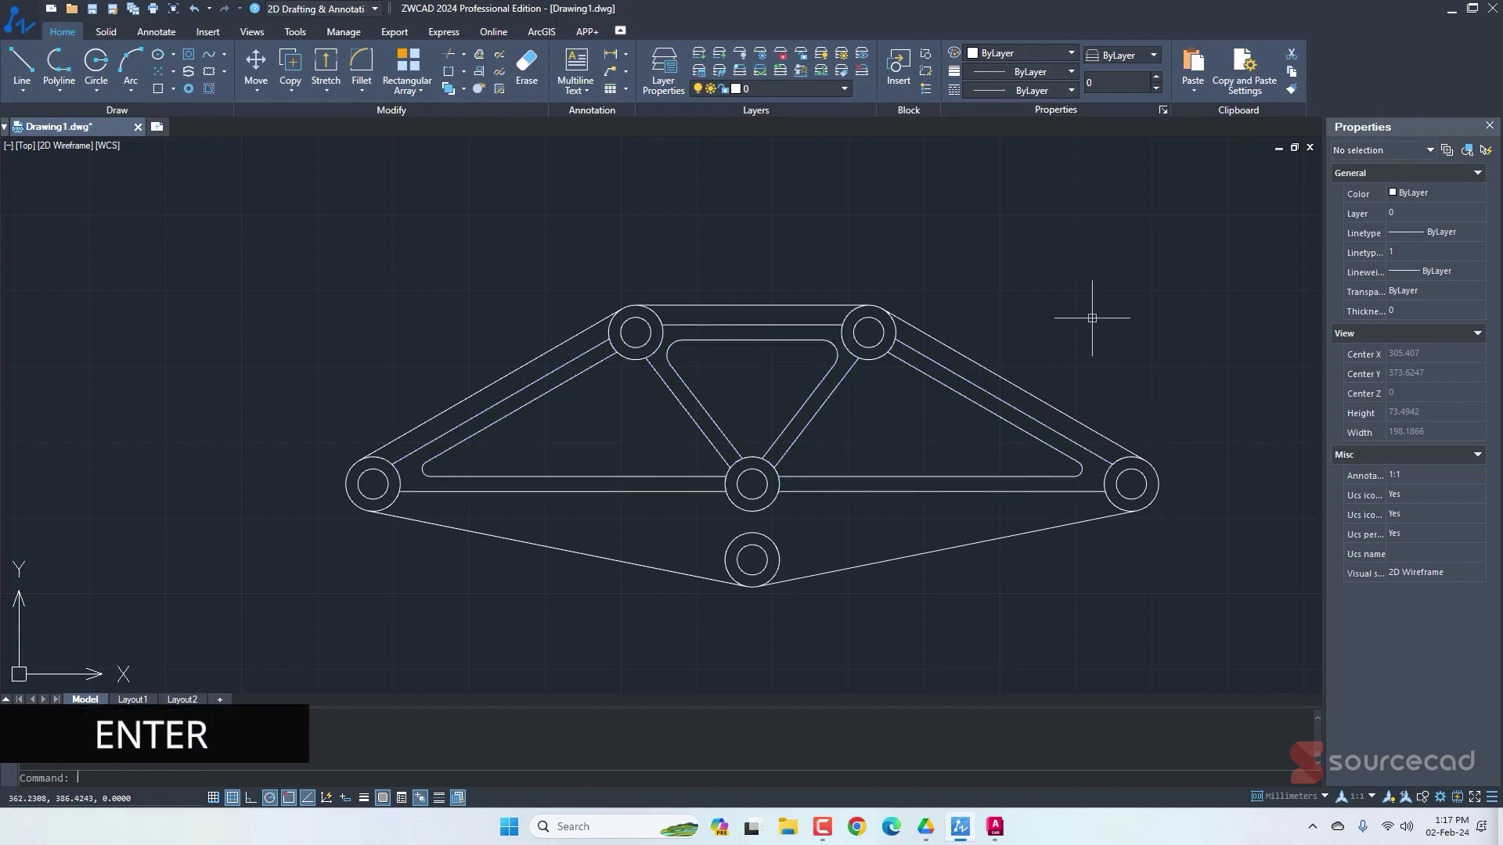
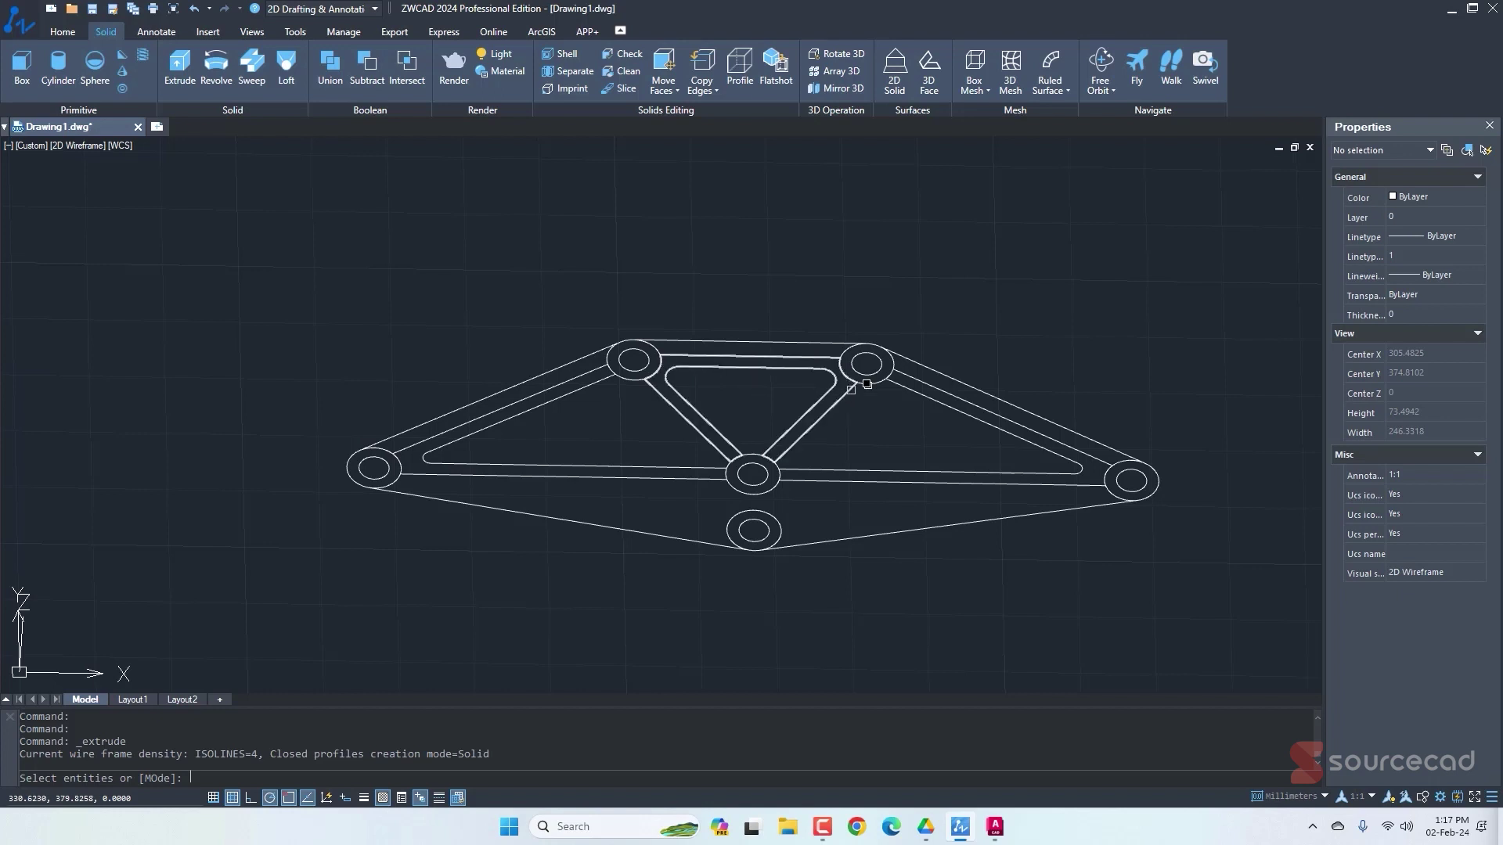
Extrude the boundary polylines of the central, left and right triangular frames to a height of 2.
click(867, 384)
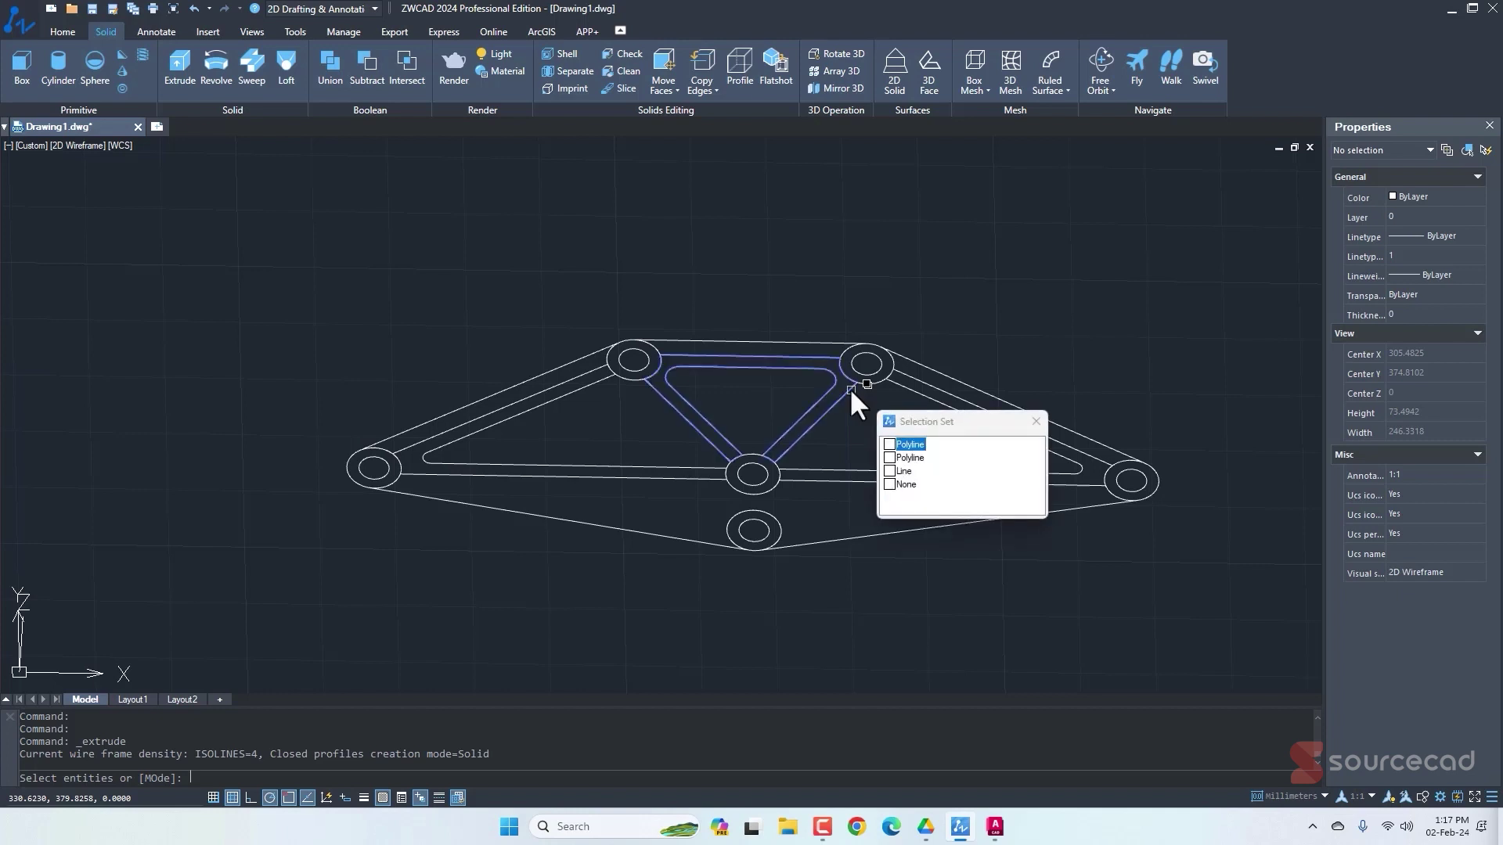
click(912, 446)
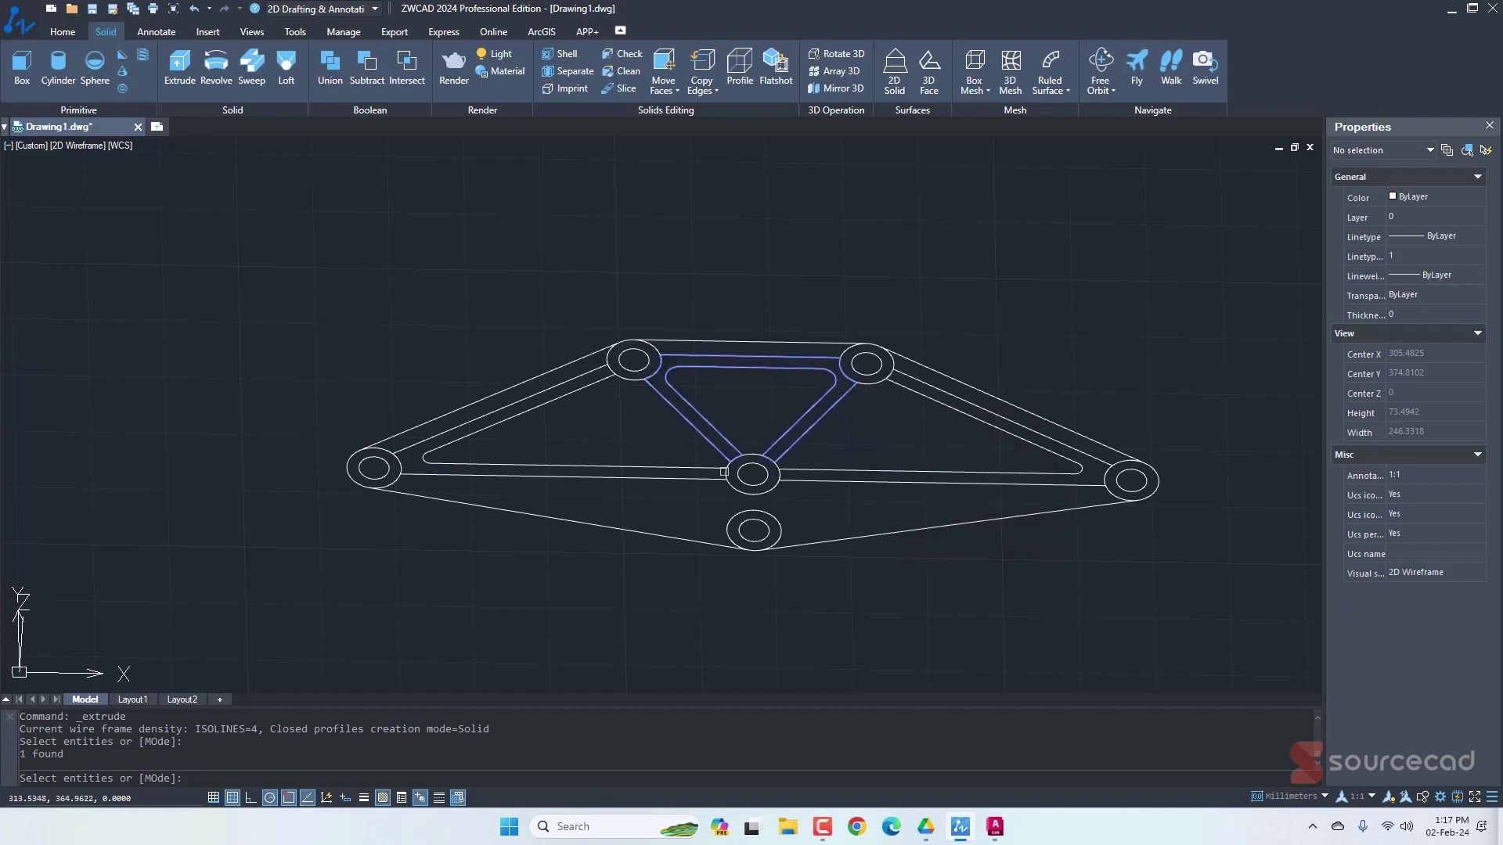
click(685, 463)
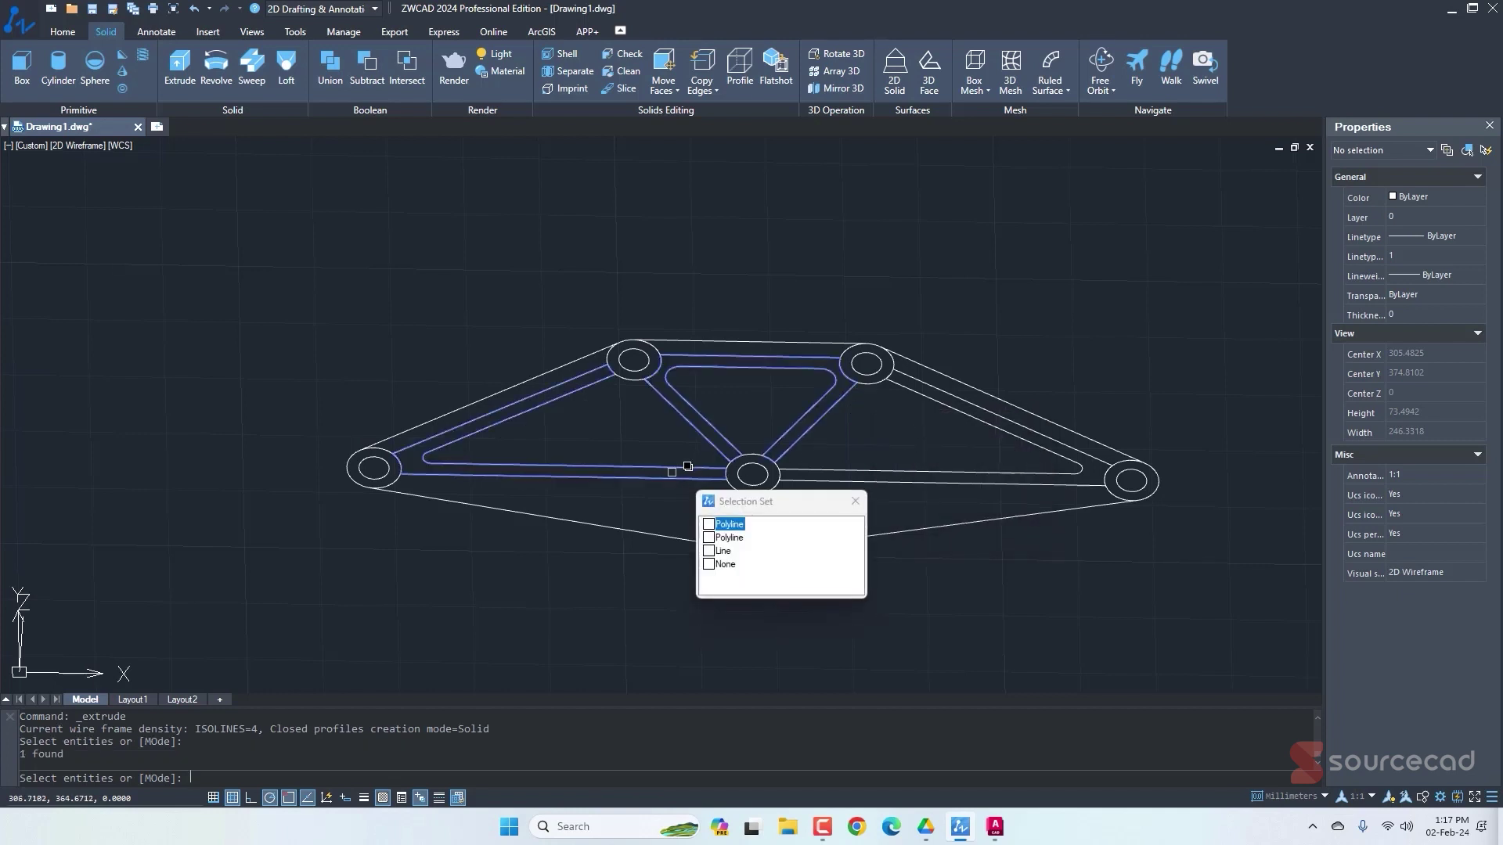
click(731, 526)
click(895, 472)
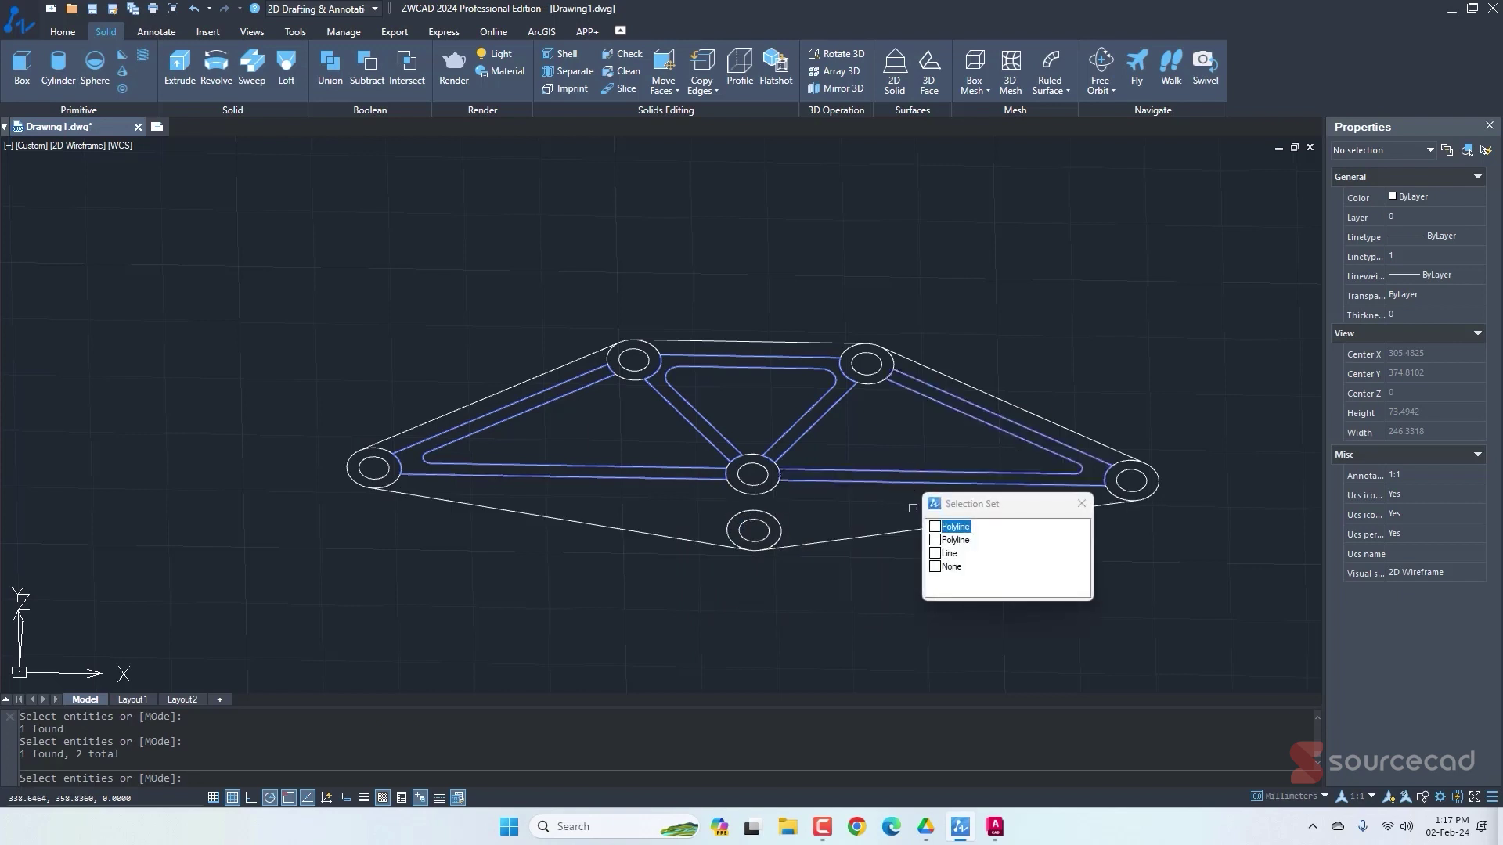
click(953, 534)
key(Return)
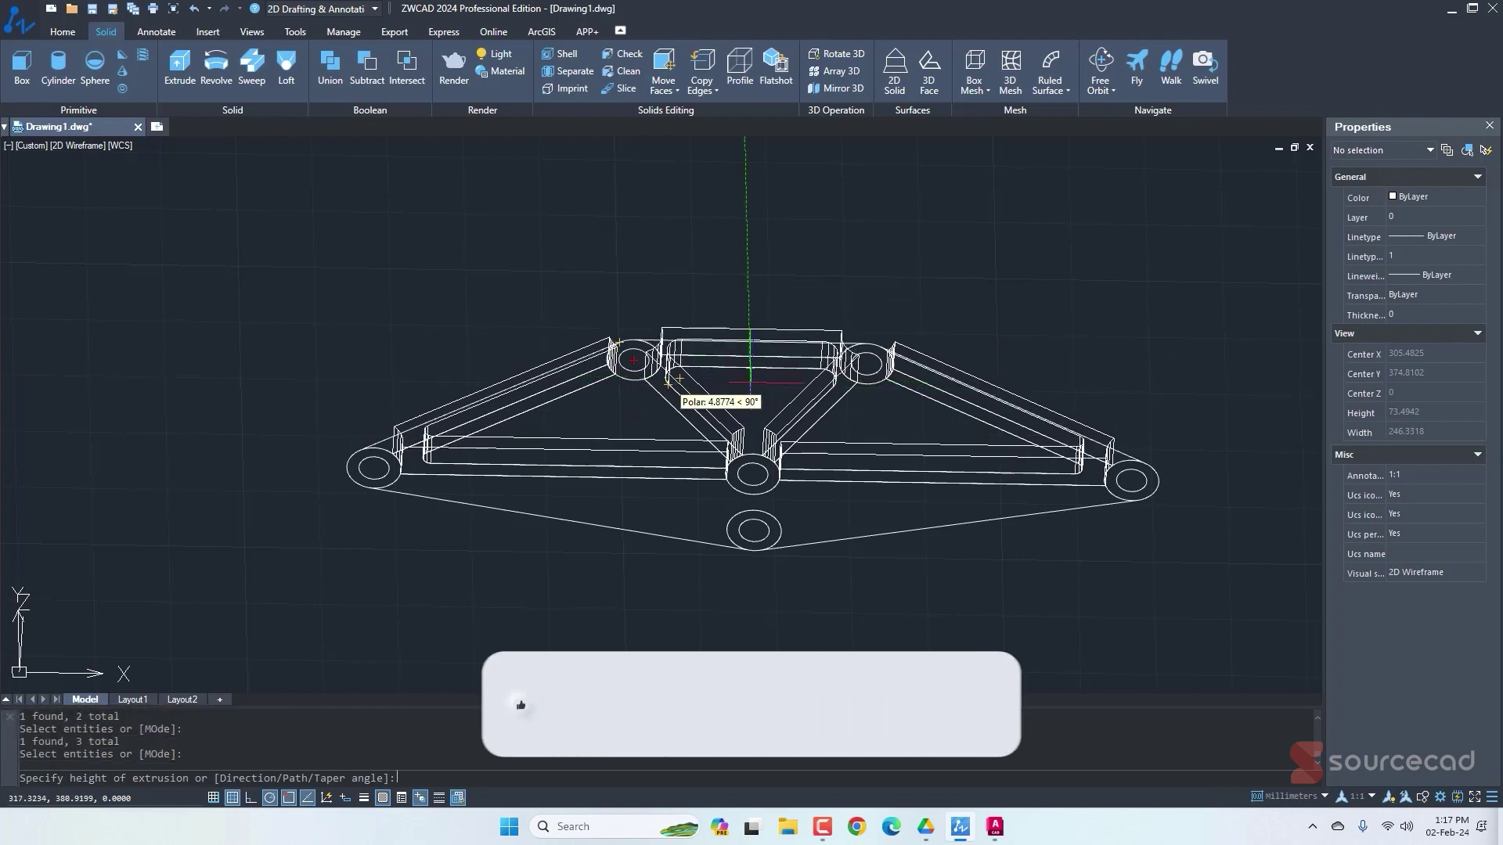
text(2)
key(Return)
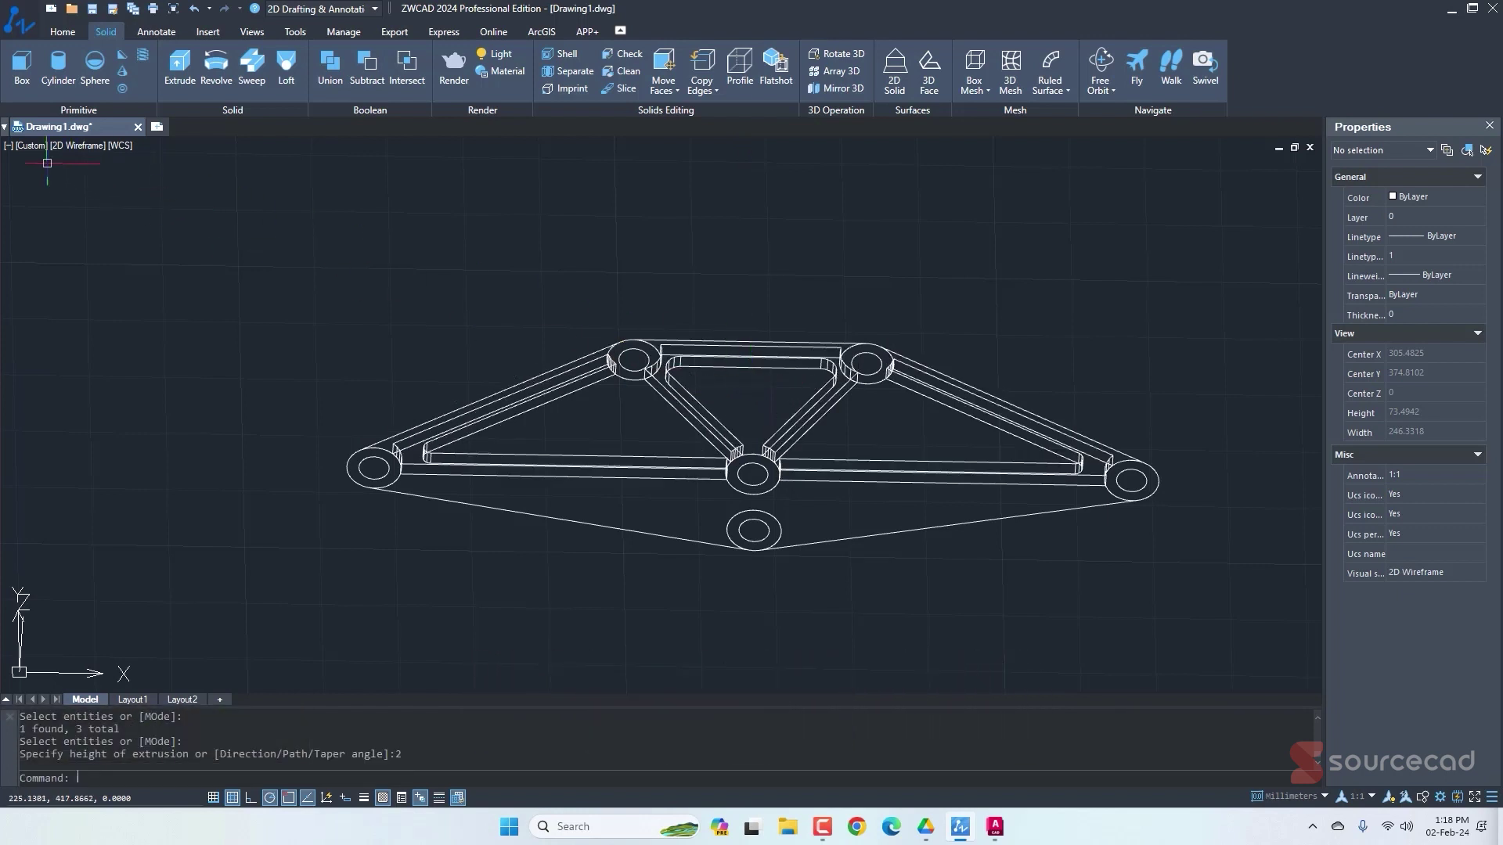
Set the visual style to Flat and extrude the six inner circles of the bosses to a height of 20.
click(78, 147)
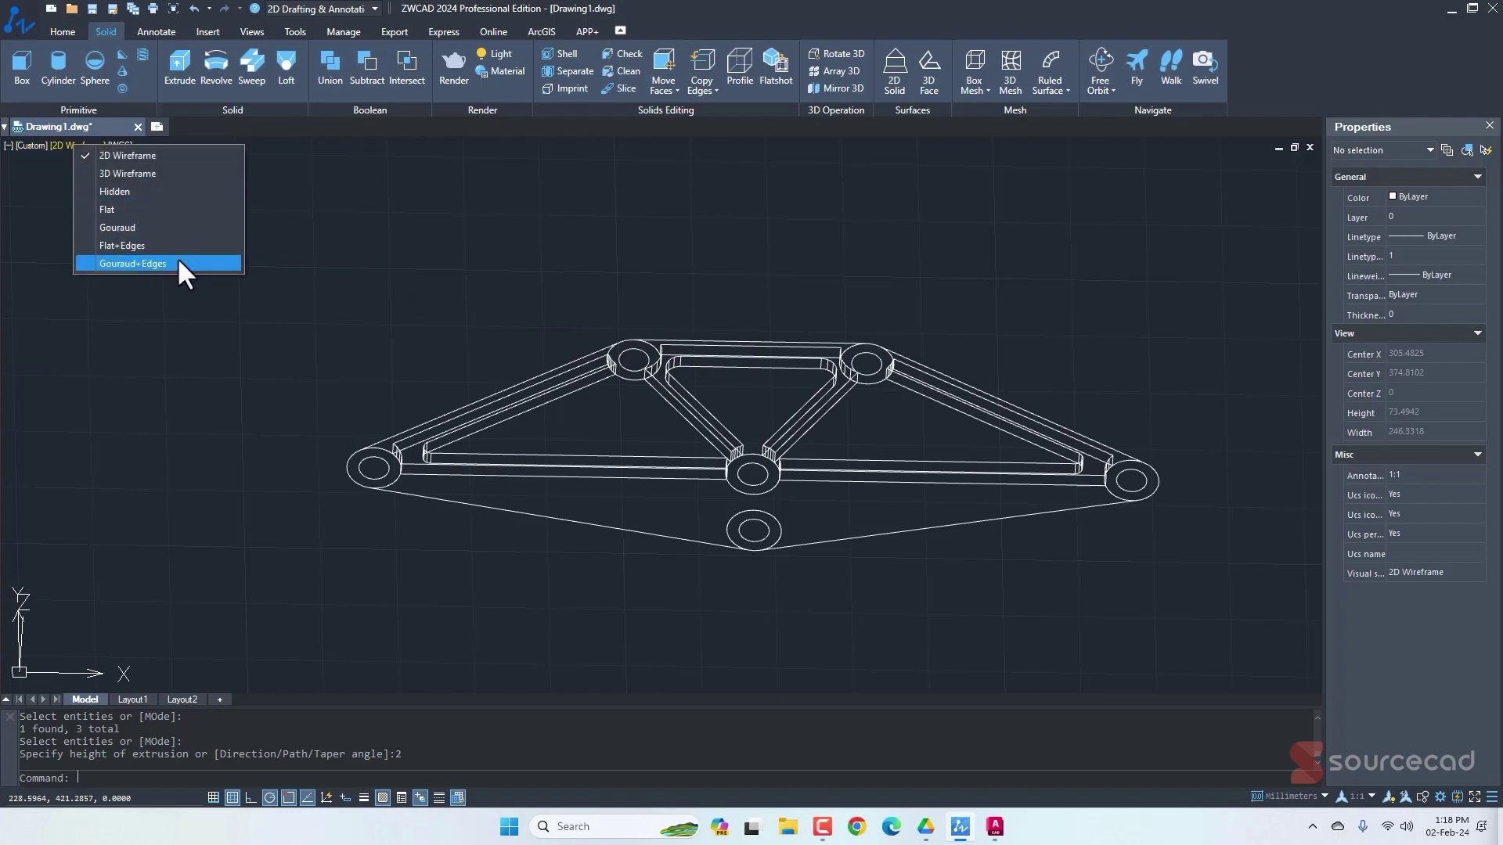
click(175, 210)
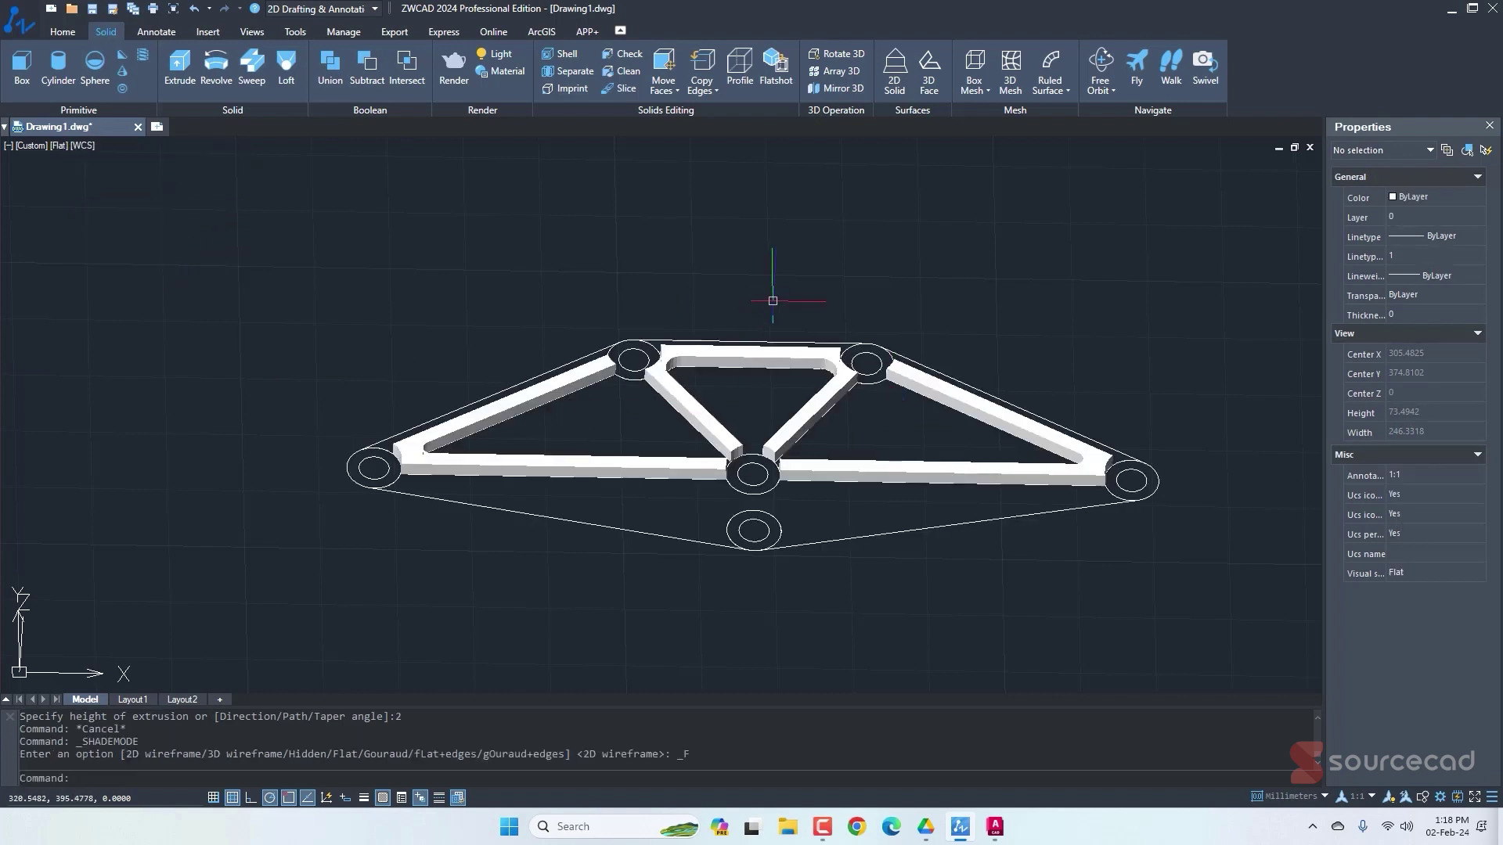
click(180, 66)
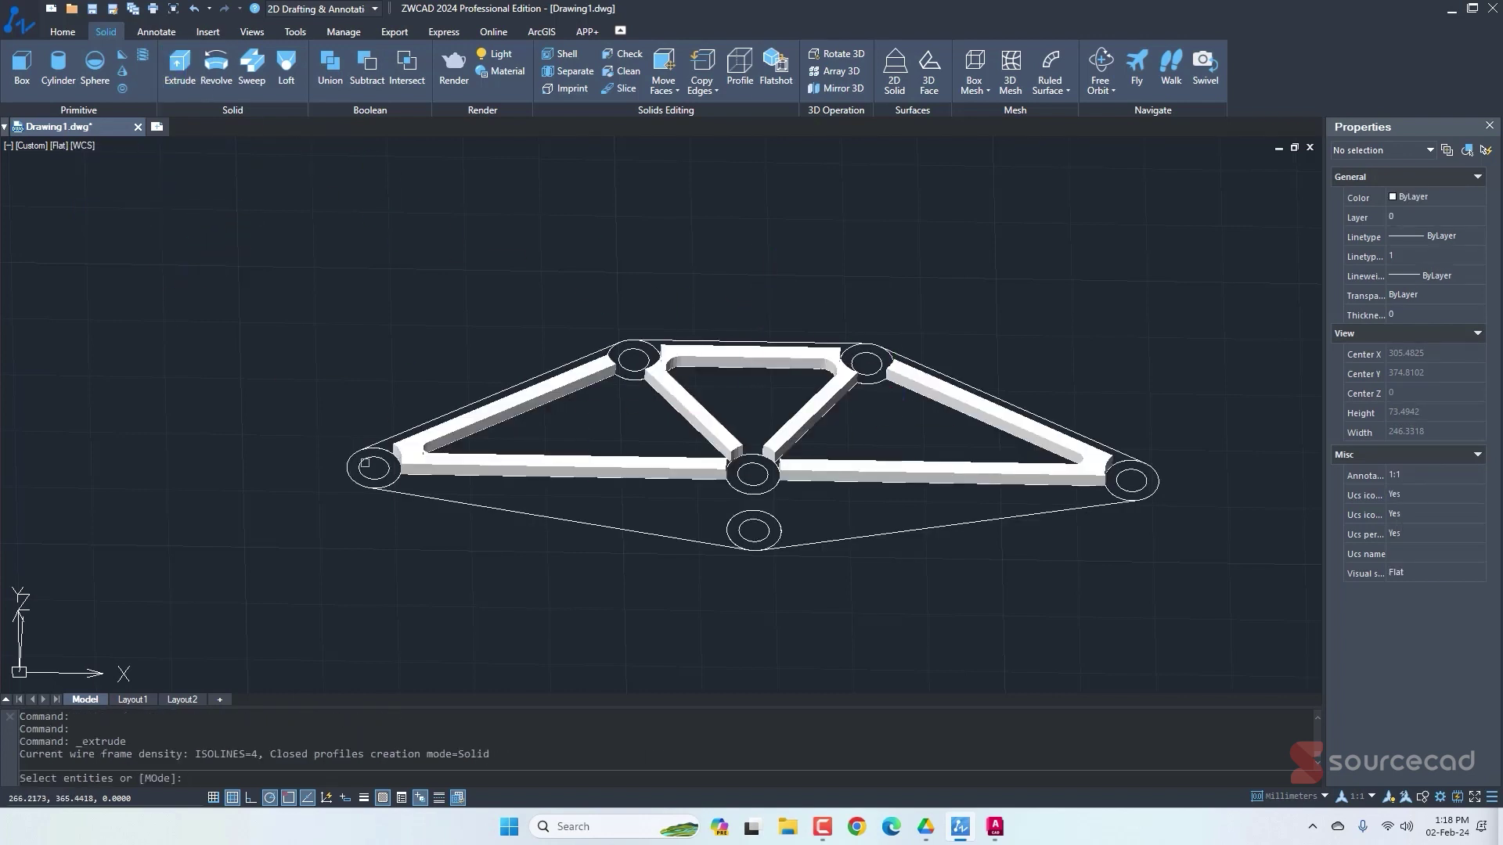
click(362, 468)
click(623, 354)
click(856, 368)
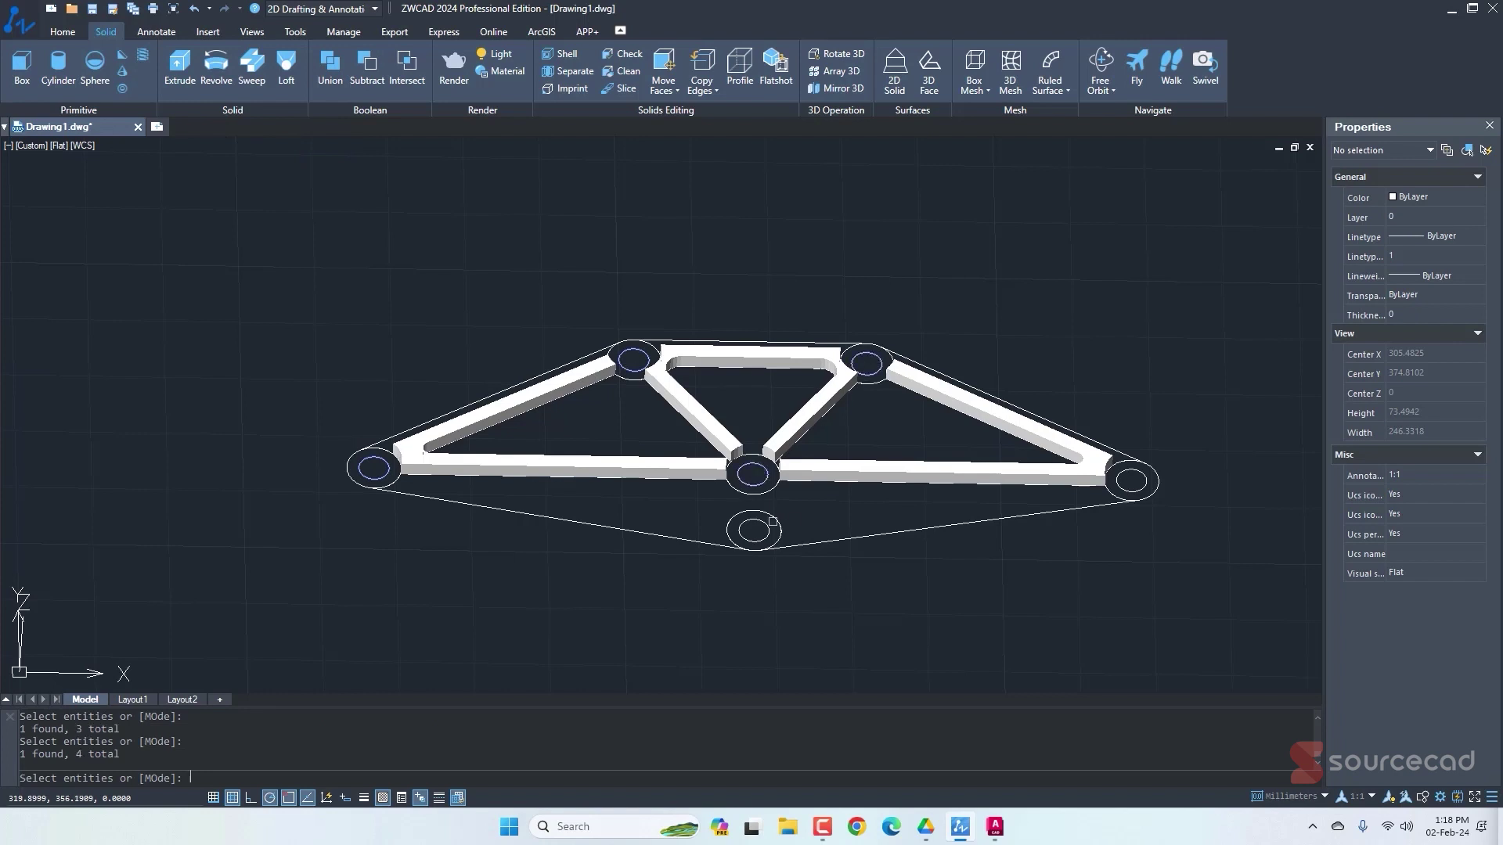
click(771, 522)
key(Return)
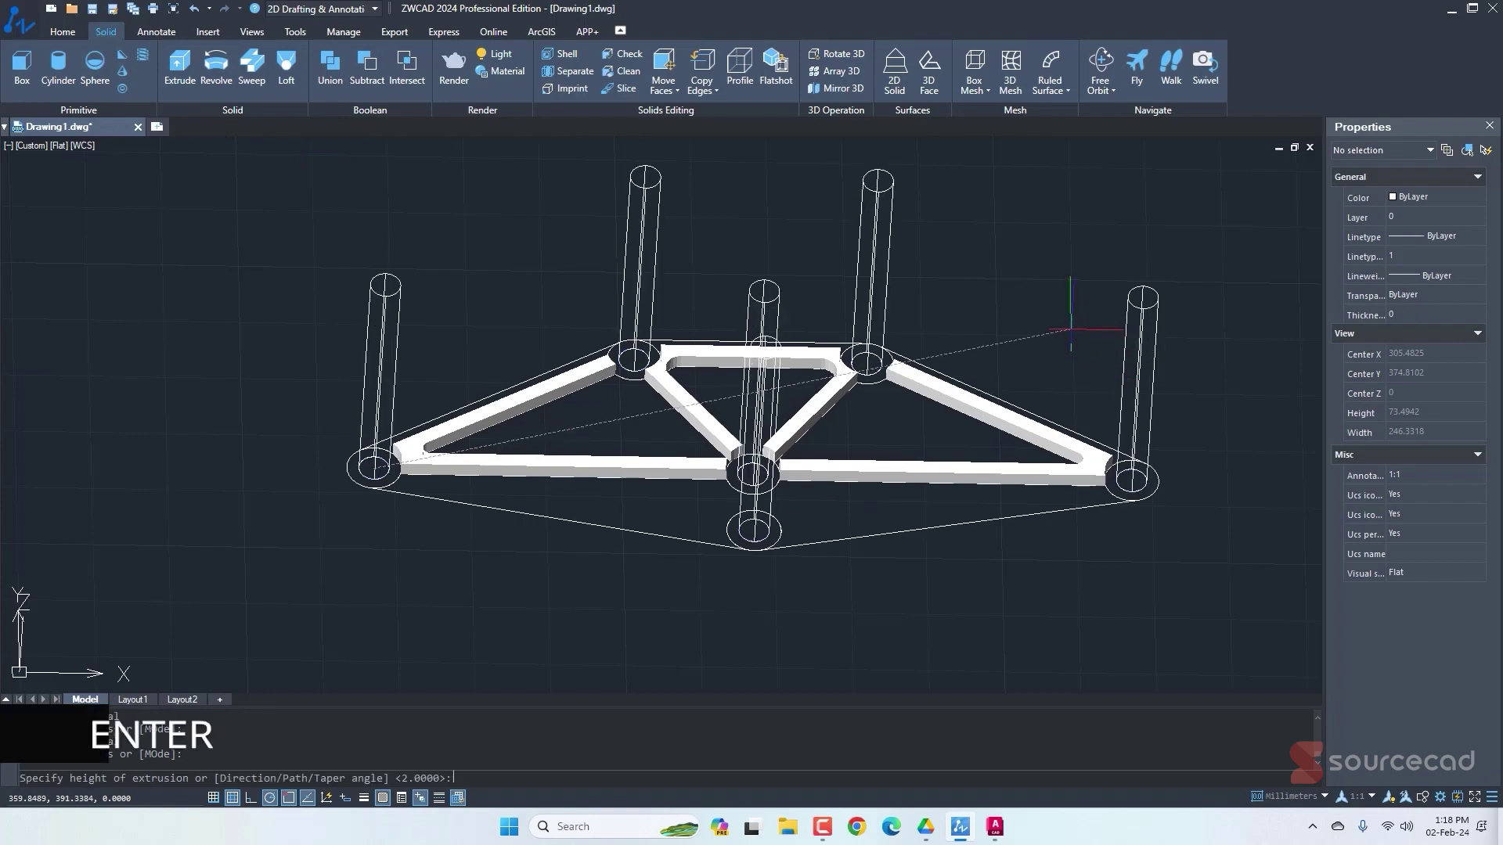
text(20)
key(Return)
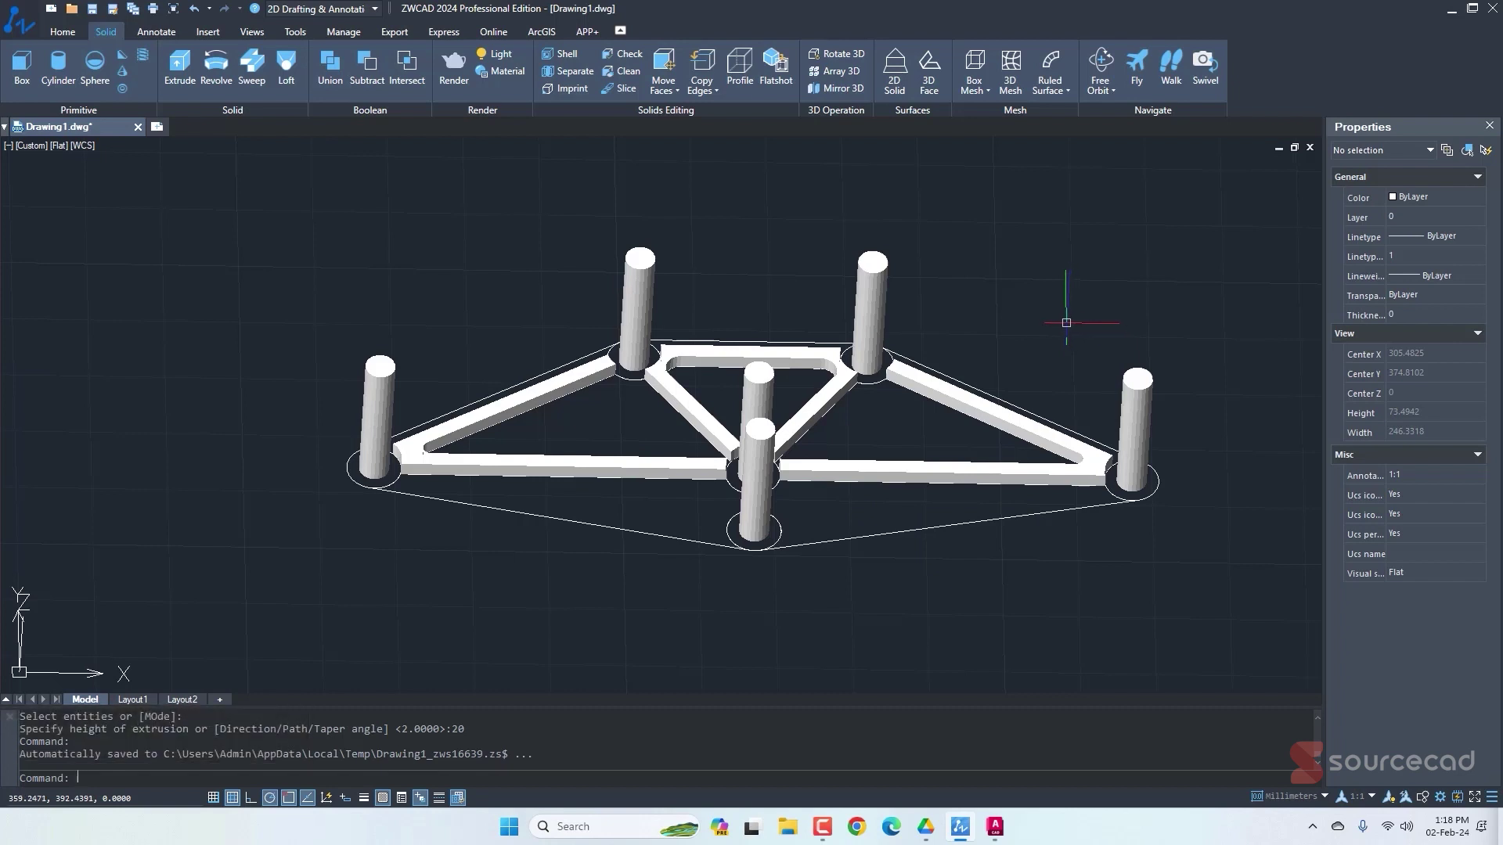
Extrude the outer circles of the left end, right end, lower middle and upper right bosses to a height of 6.
click(180, 72)
click(350, 473)
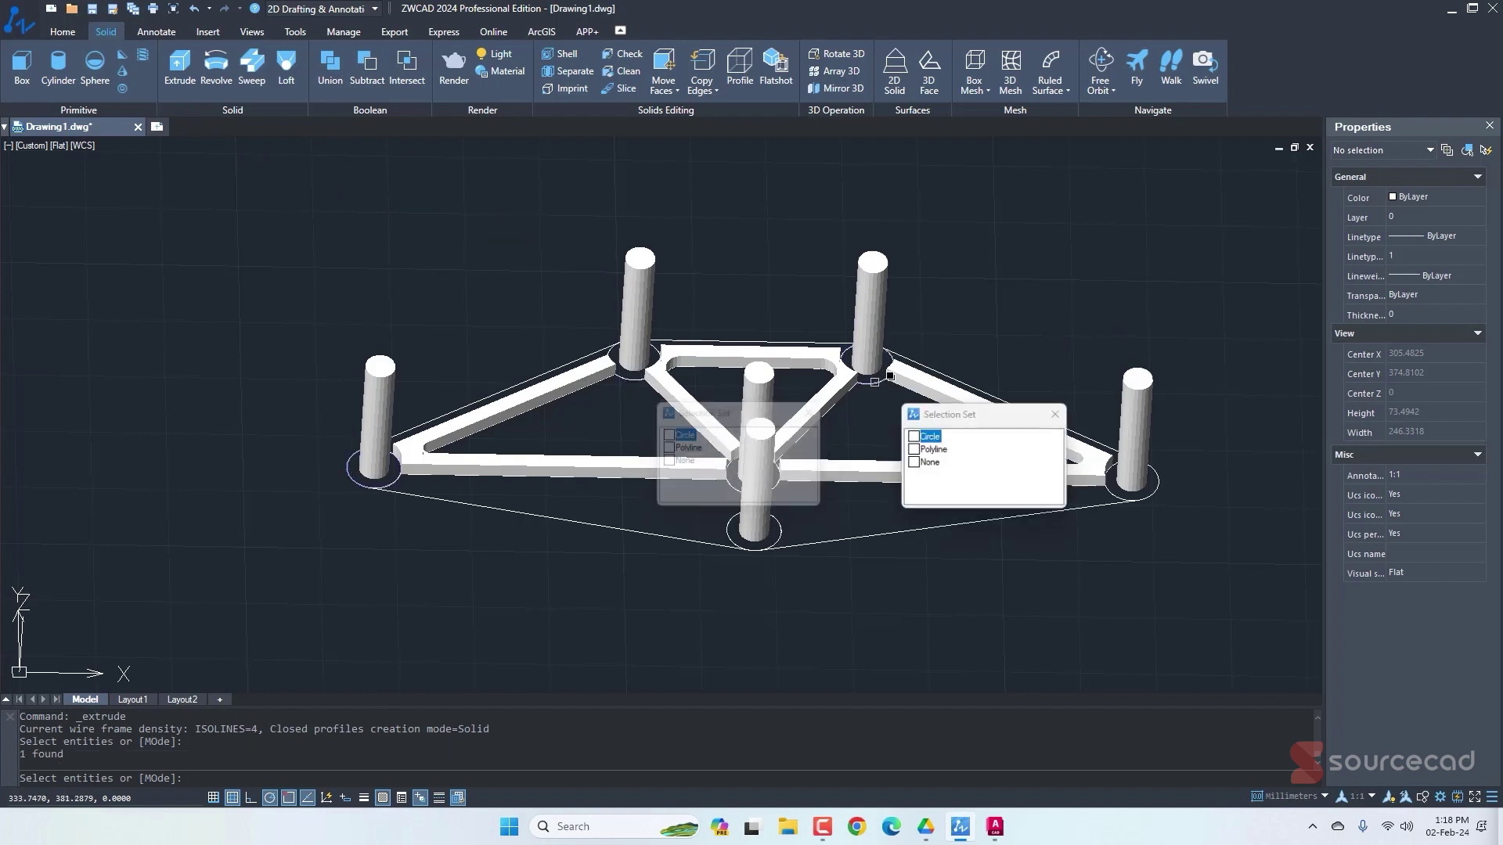
click(1158, 493)
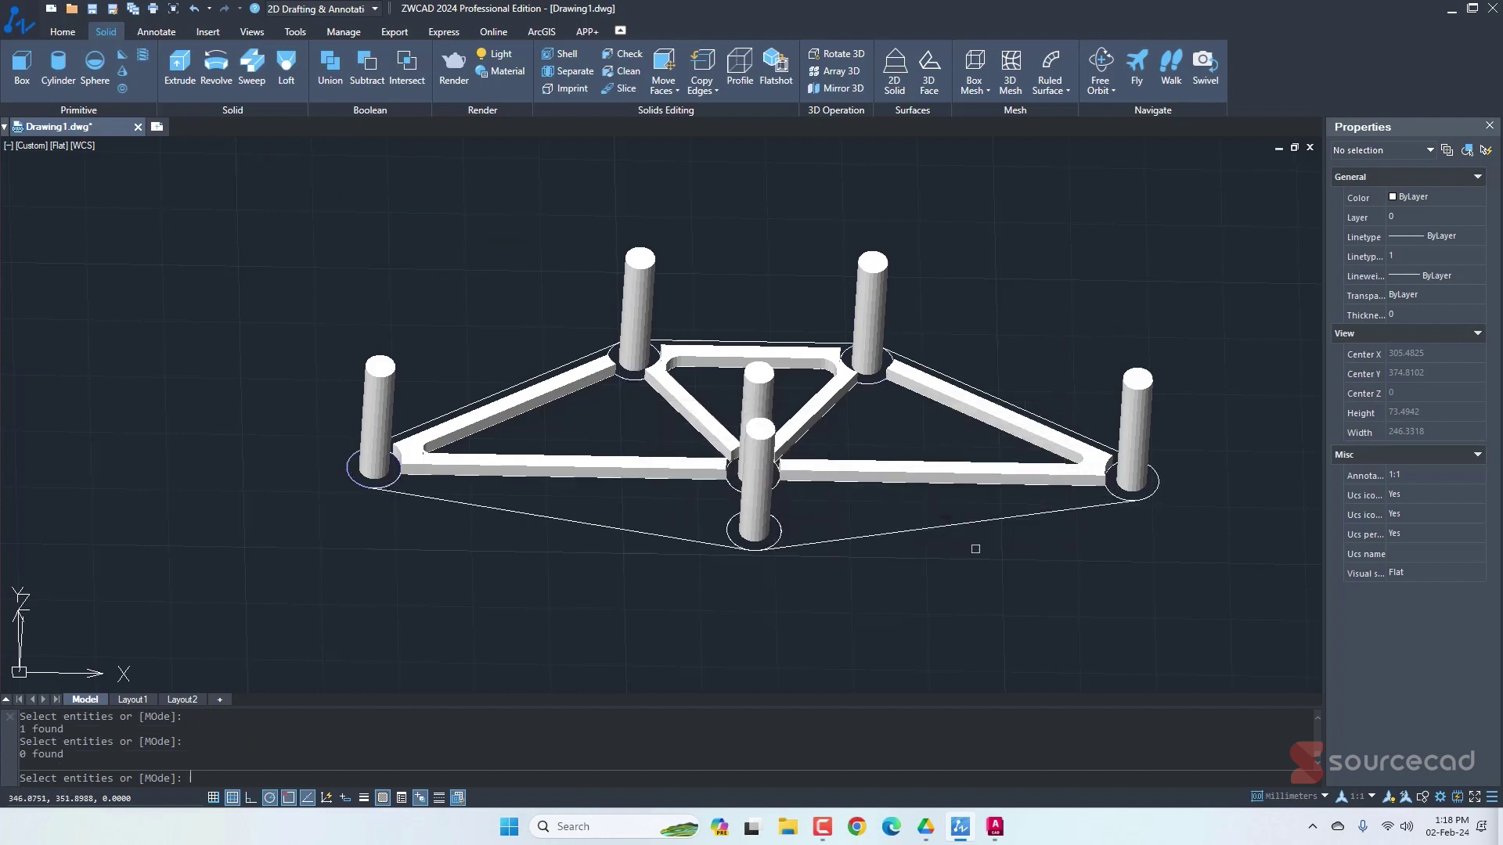
click(788, 520)
click(848, 578)
click(880, 382)
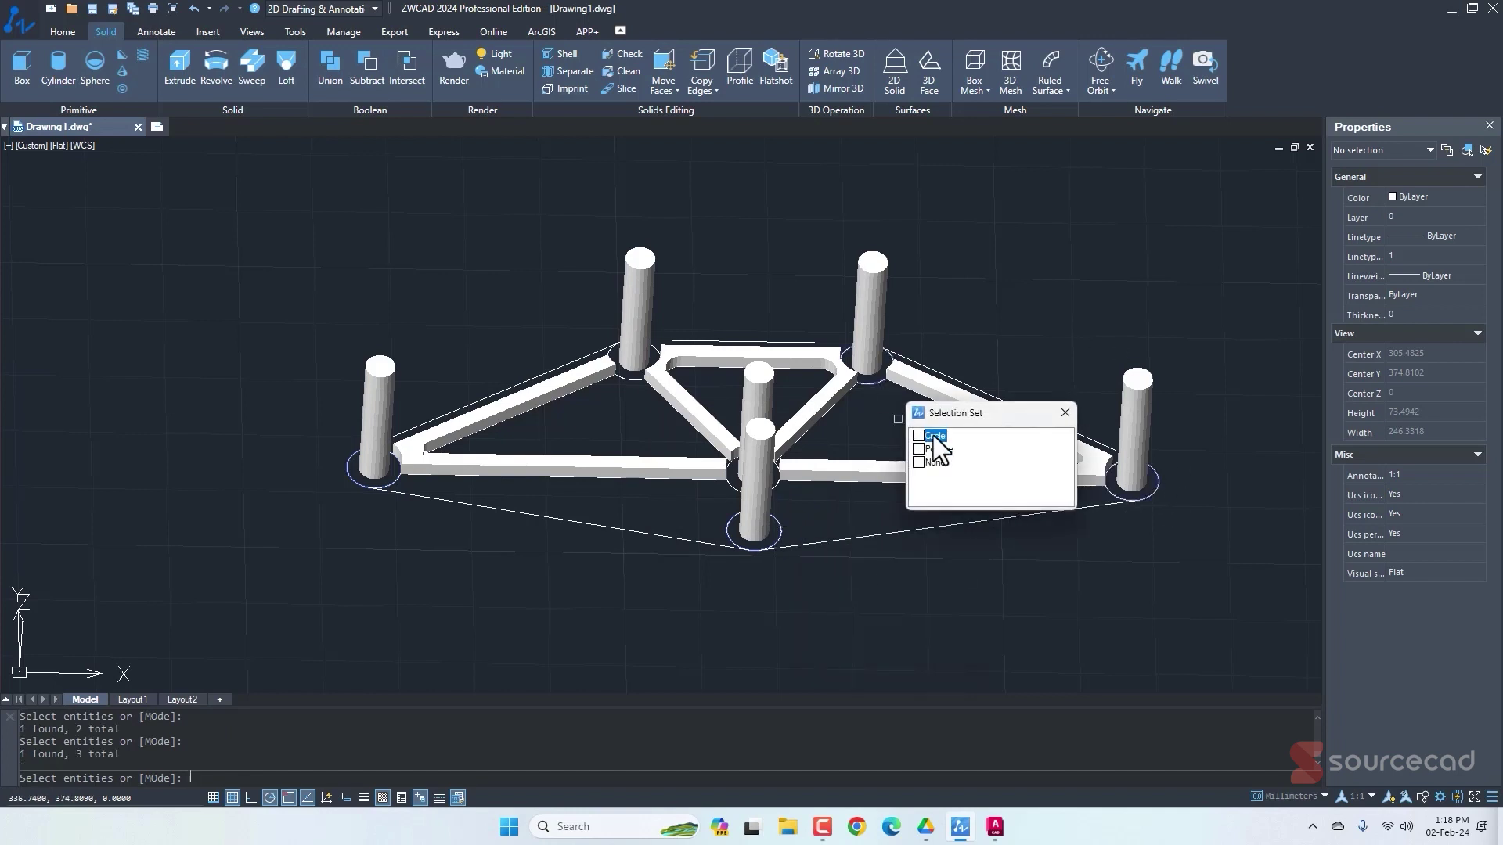
click(931, 440)
click(639, 373)
click(697, 444)
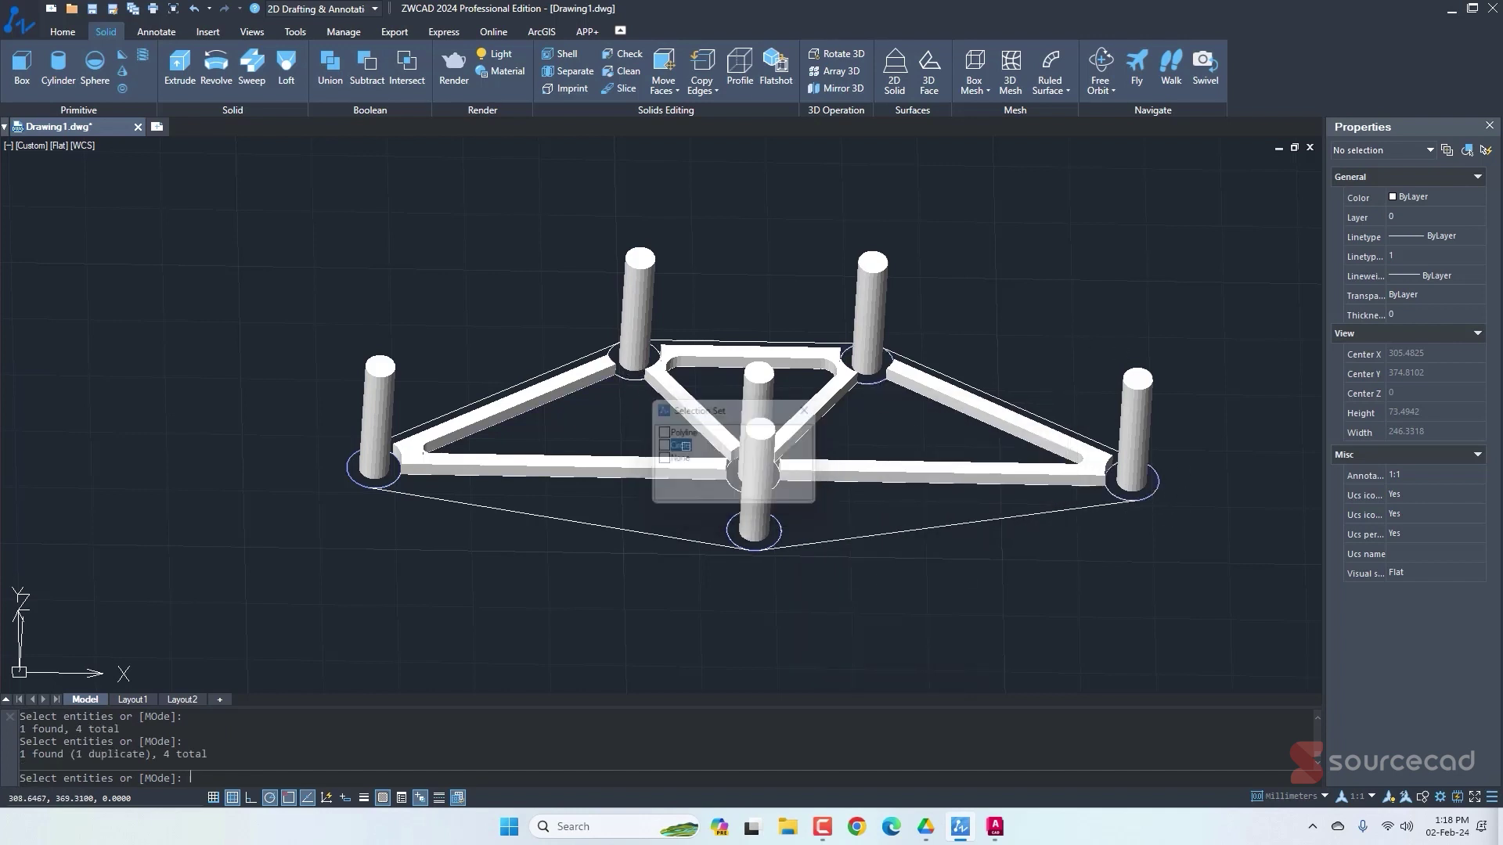
click(634, 380)
click(689, 431)
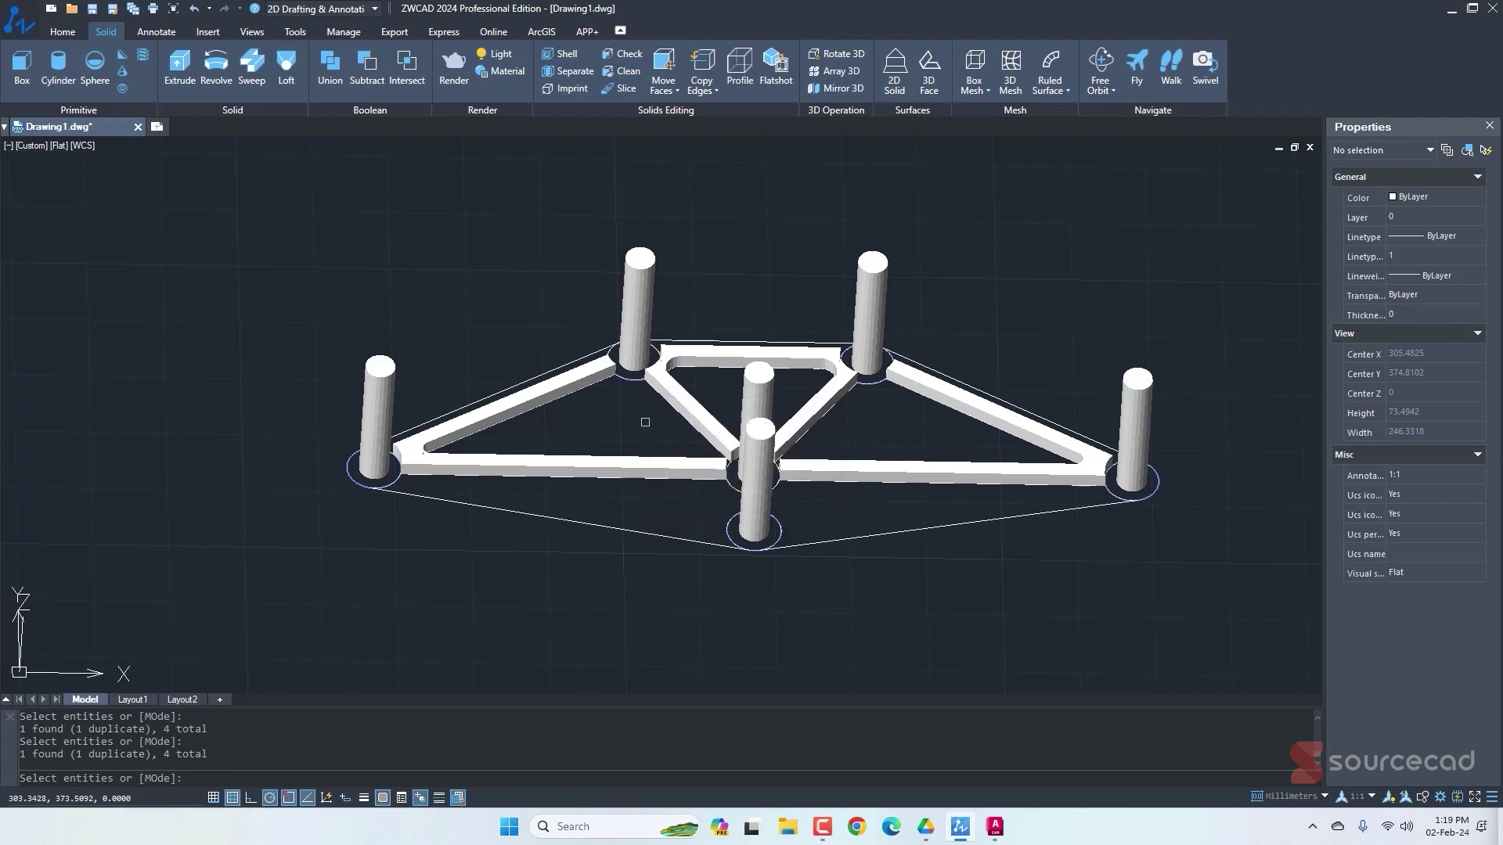
key(Return)
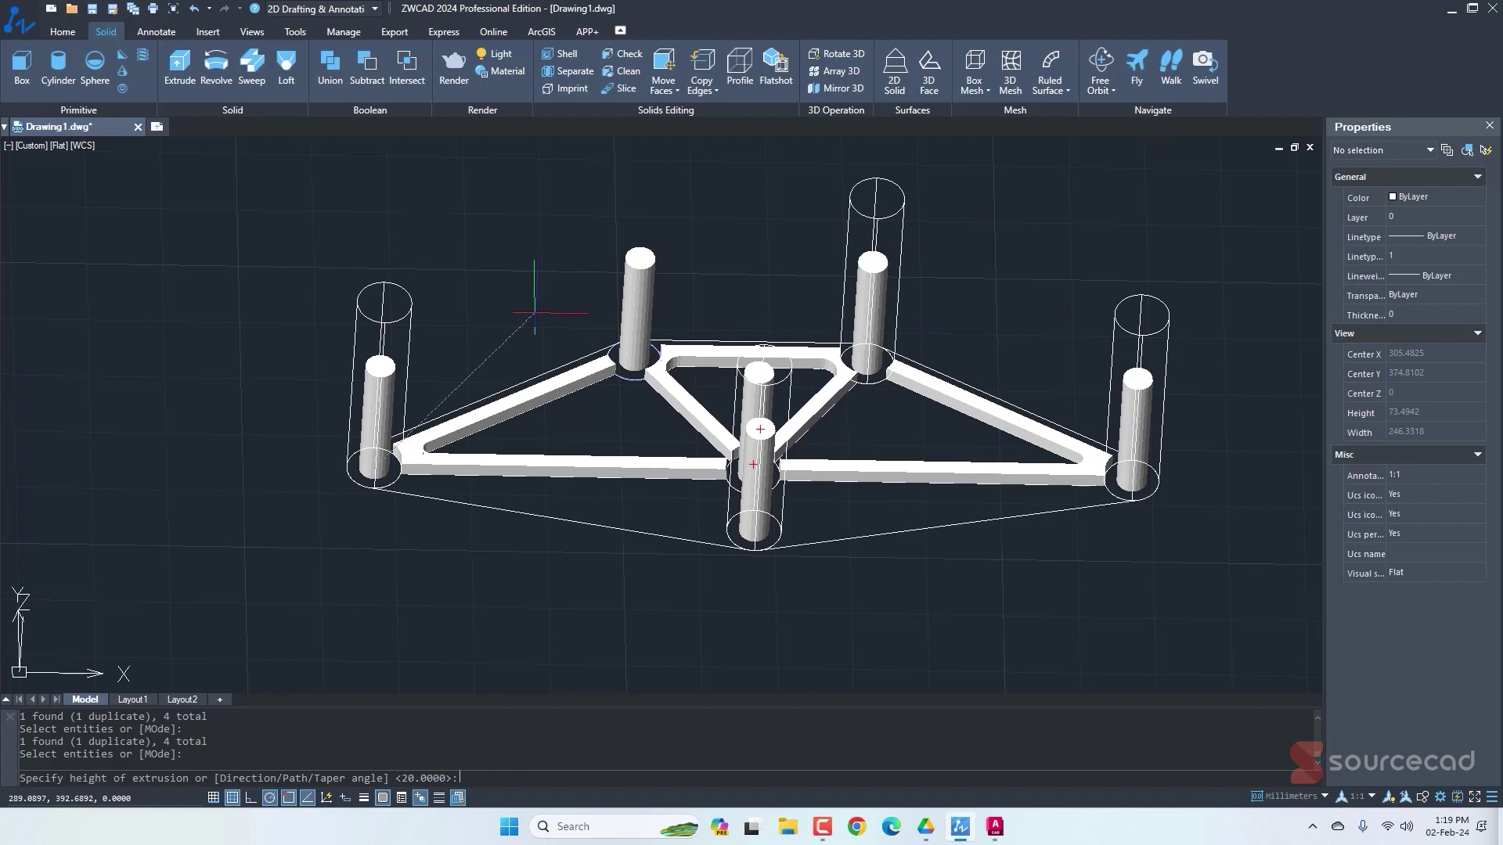
text(6)
key(Return)
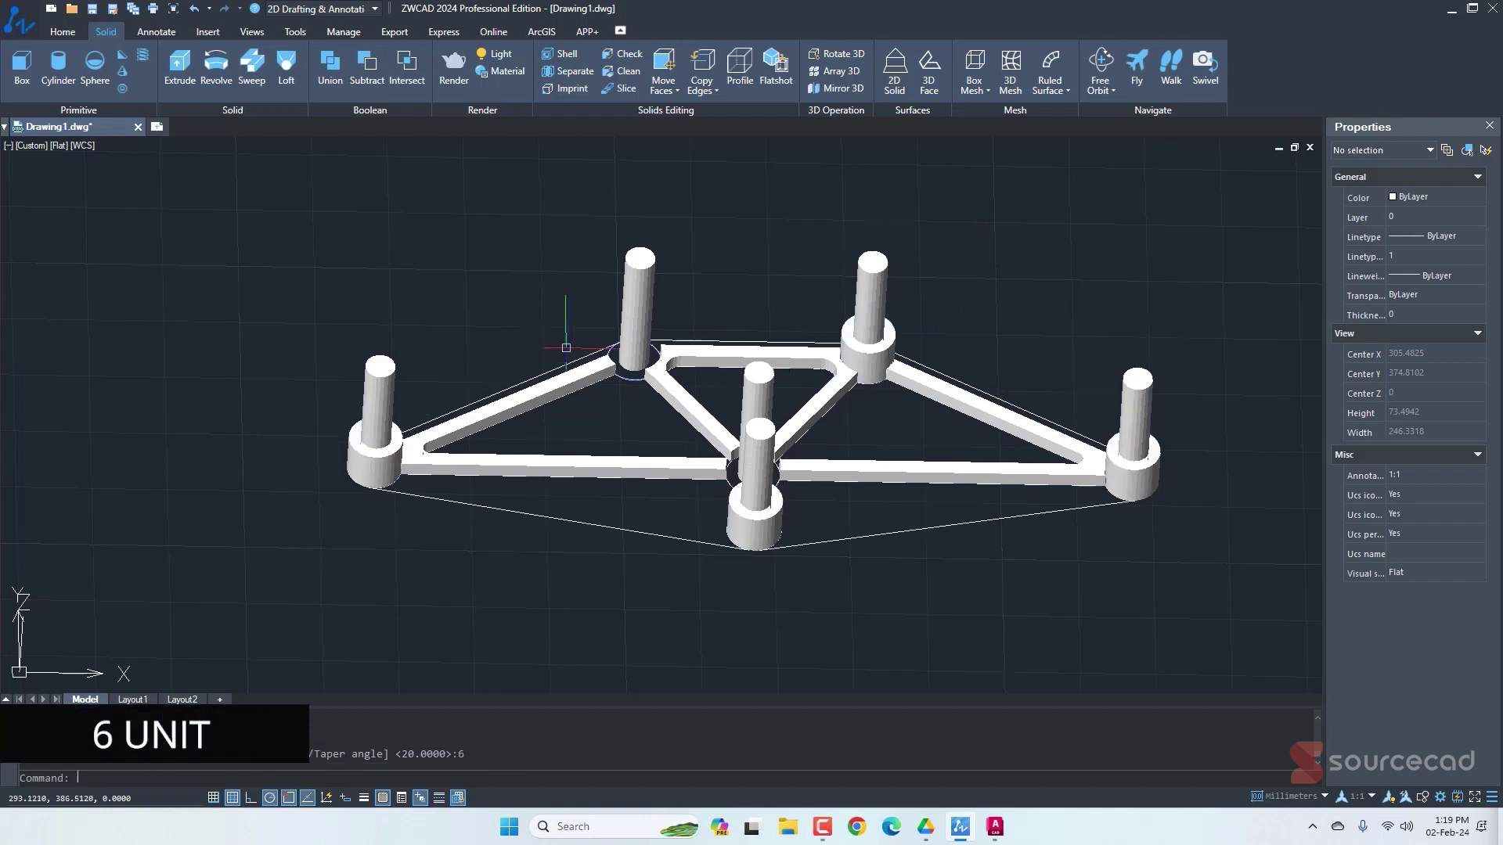
click(180, 72)
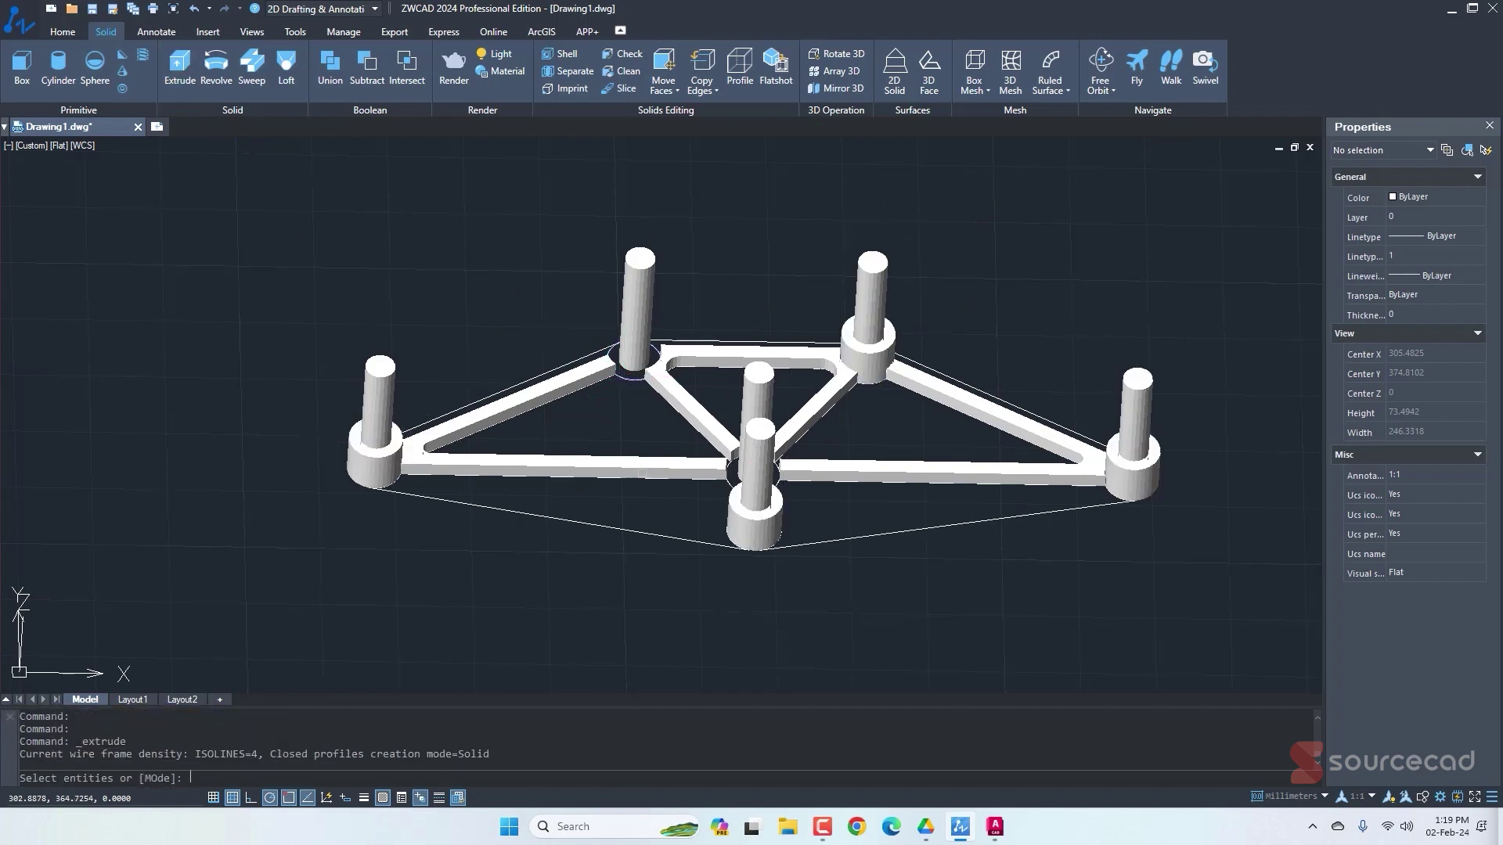
click(631, 381)
click(688, 440)
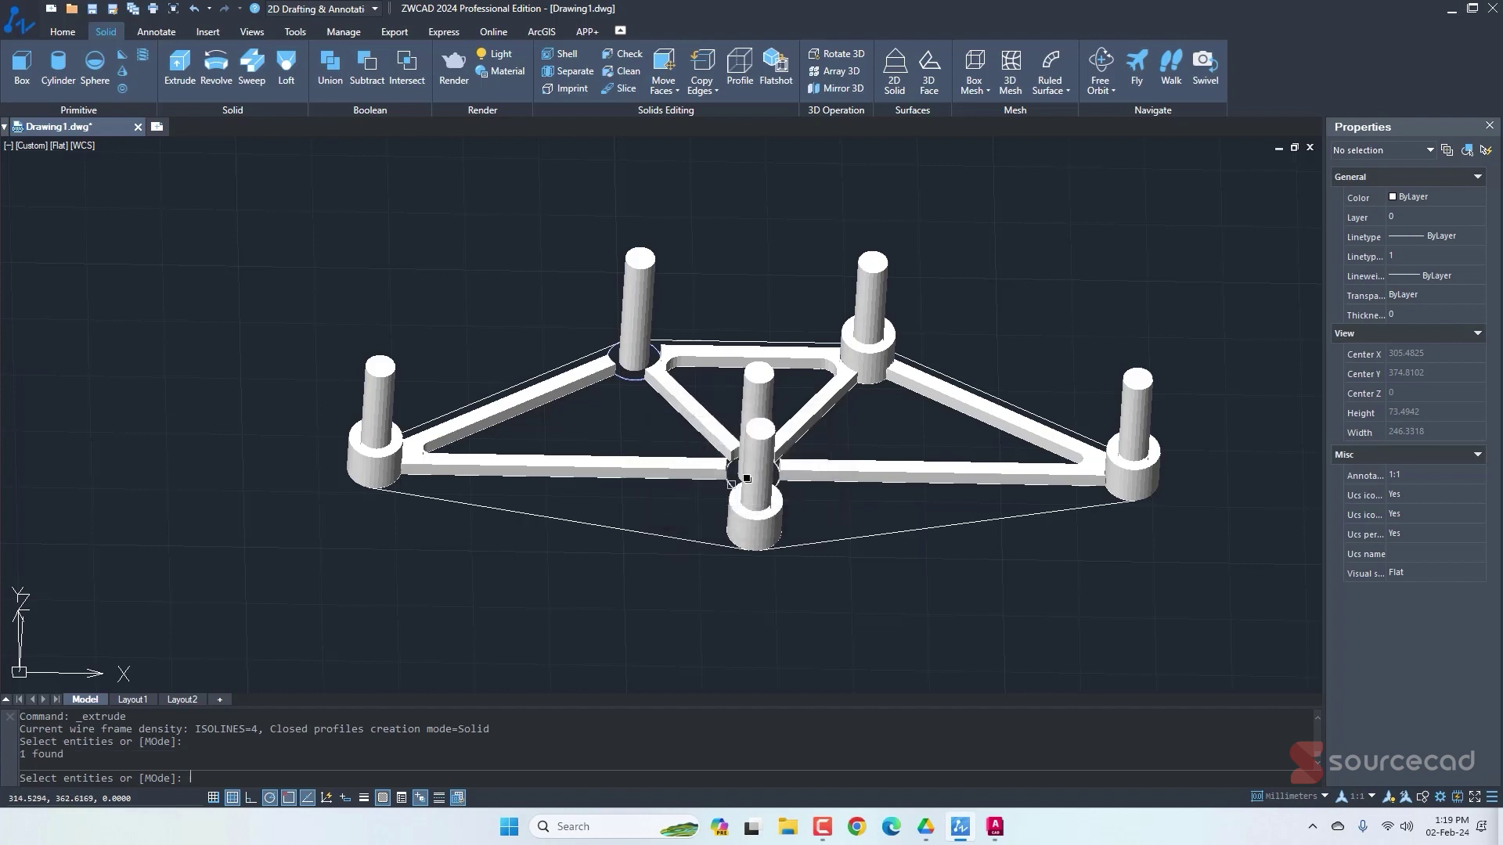
scroll(746, 479, up, 5)
click(739, 497)
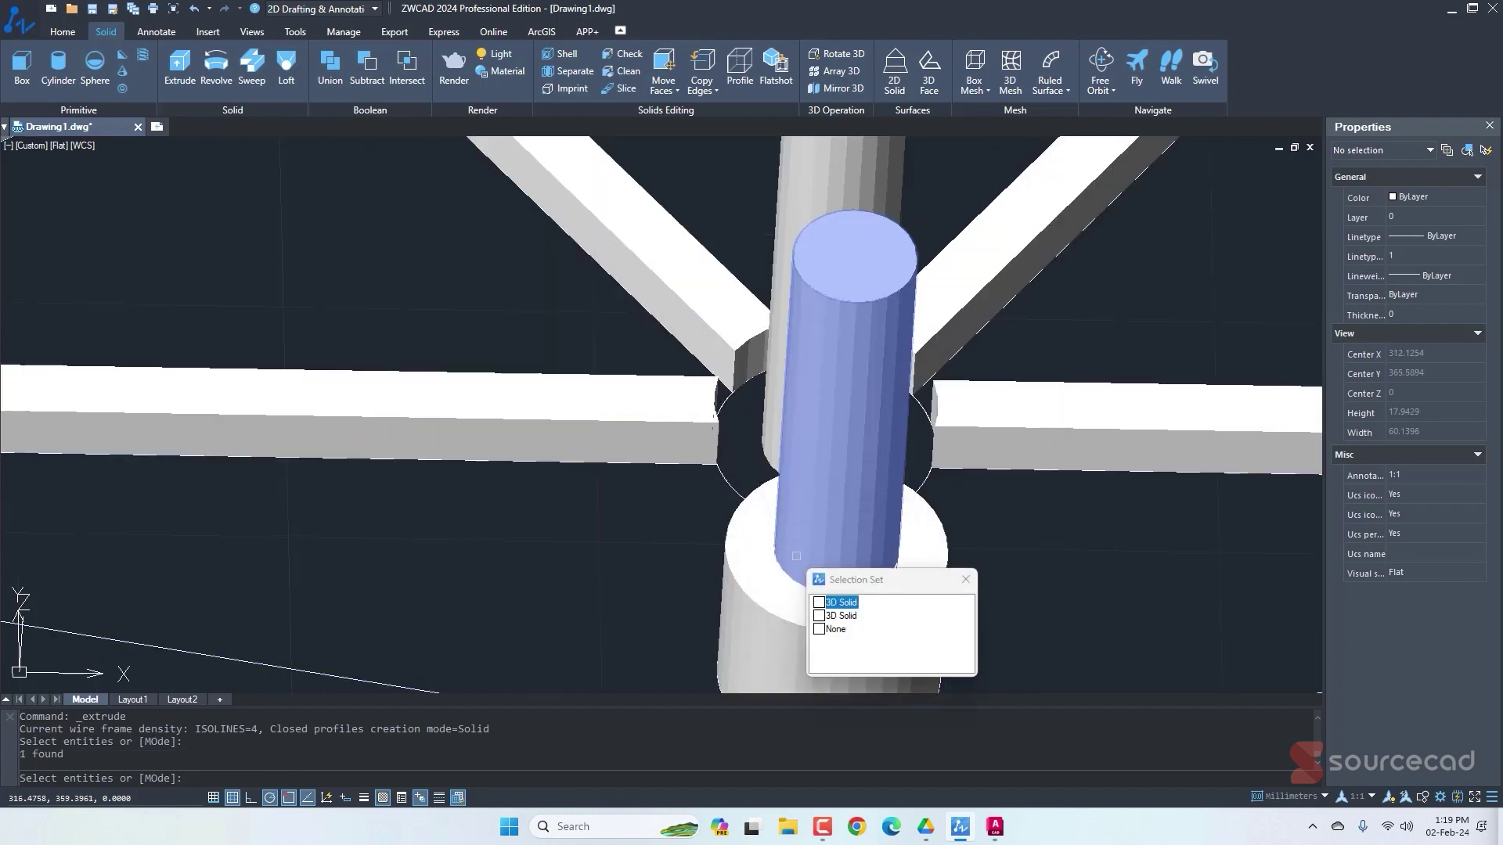
click(796, 556)
click(752, 517)
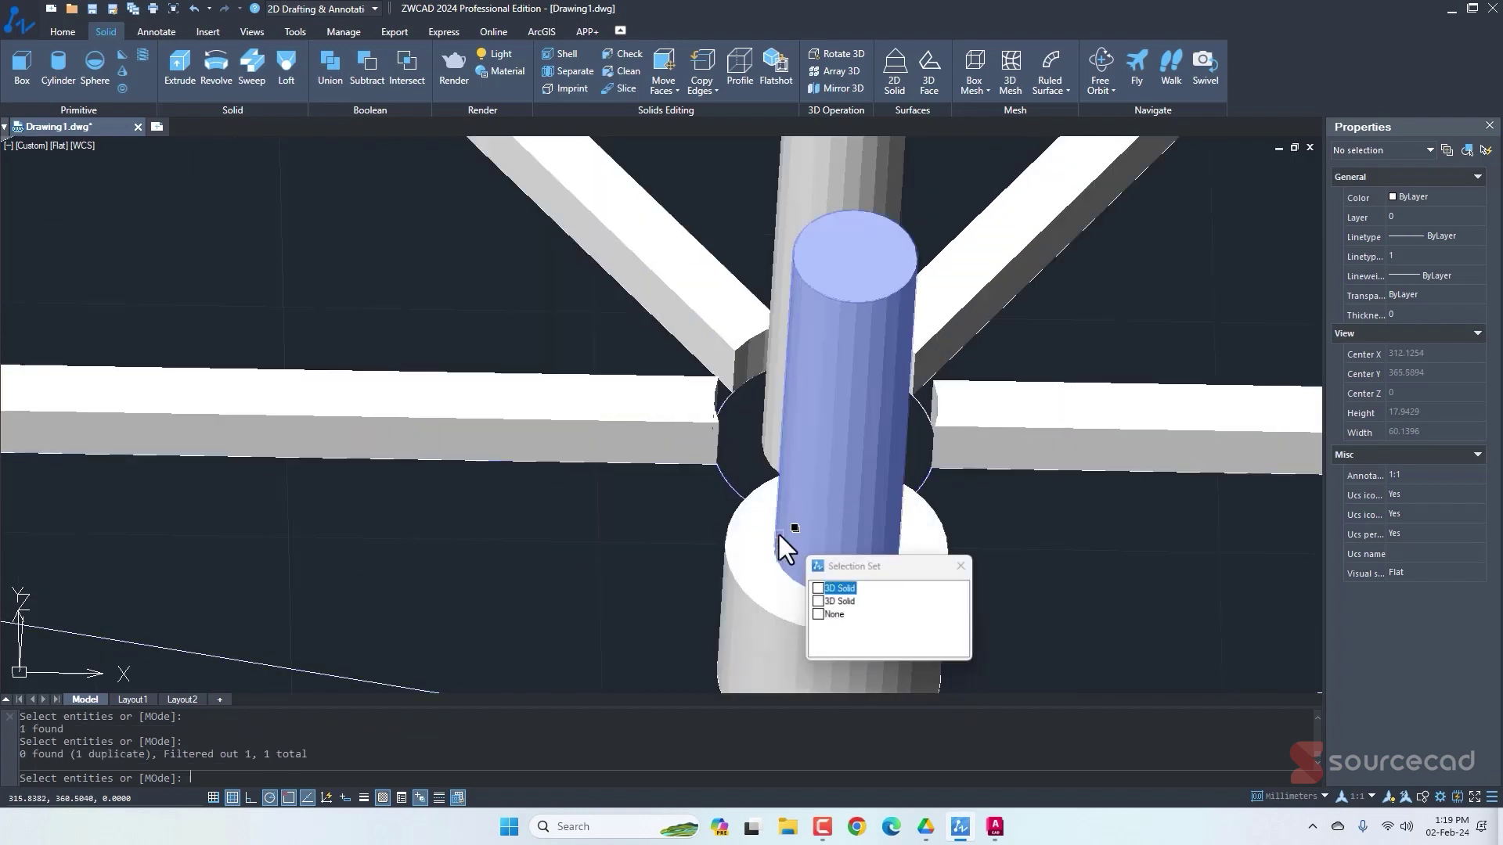
click(834, 601)
scroll(722, 479, down, 4)
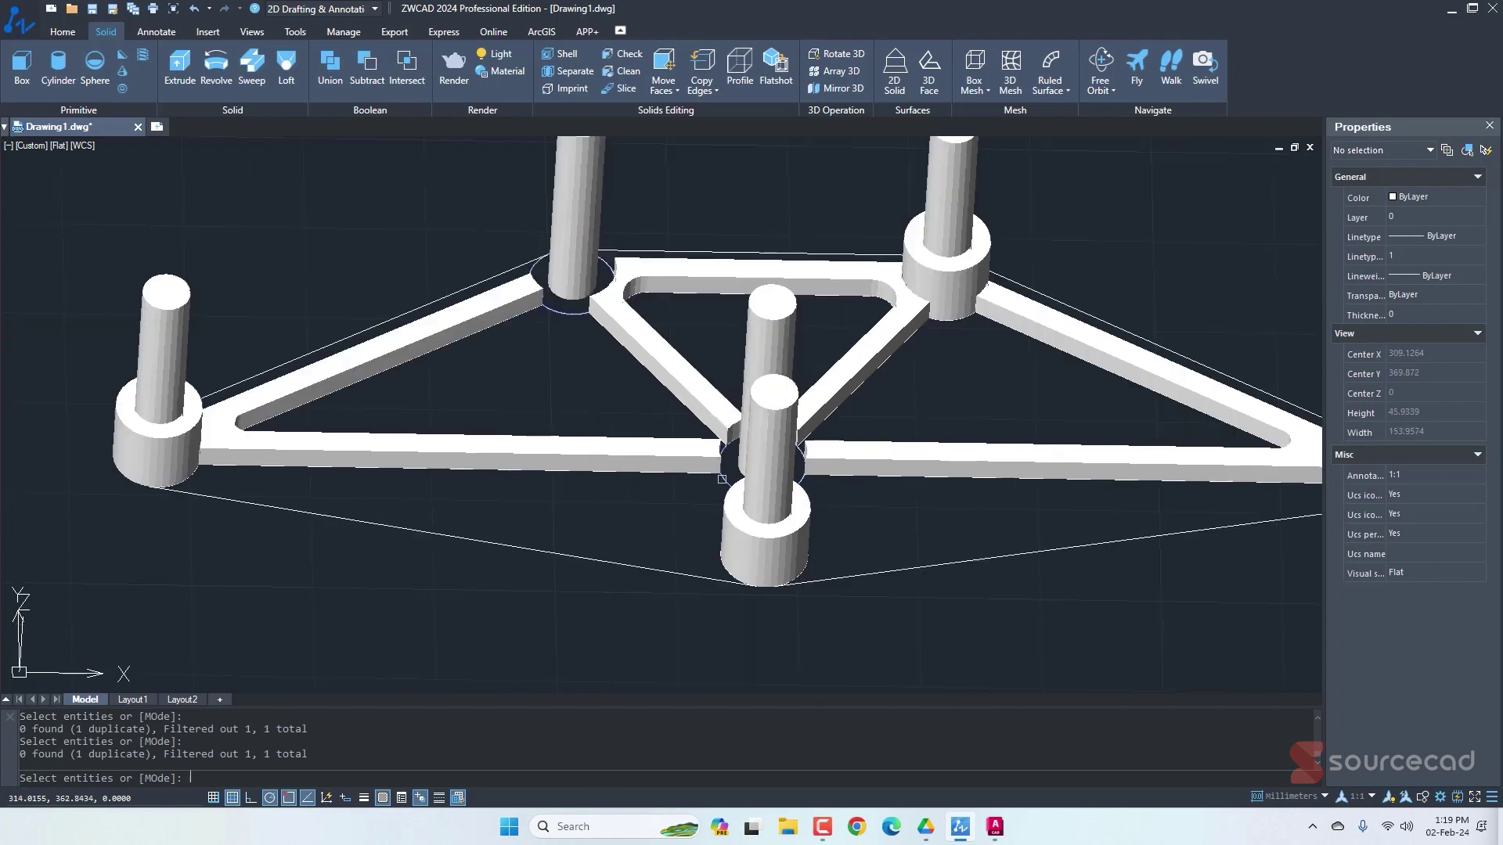
key(Escape)
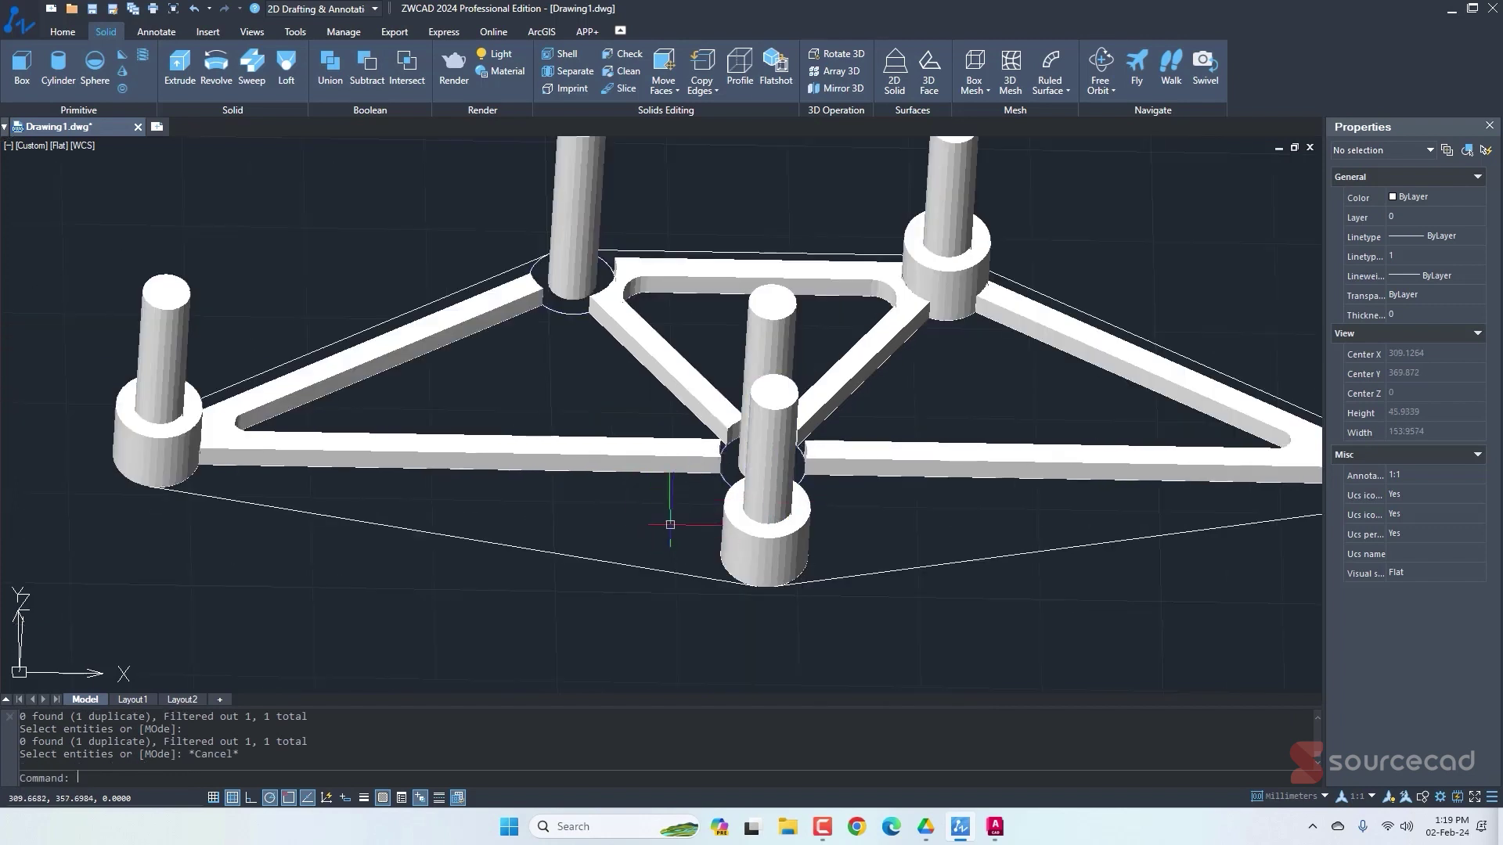
key(Escape)
key(Escape)
key(Escape)
Extrude the outer circles of the upper left boss and the central boss to a height of 6.
mouse_move(670, 524)
shift+middle_down()
mouse_move(693, 513)
mouse_move(732, 540)
shift+middle_up()
click(180, 72)
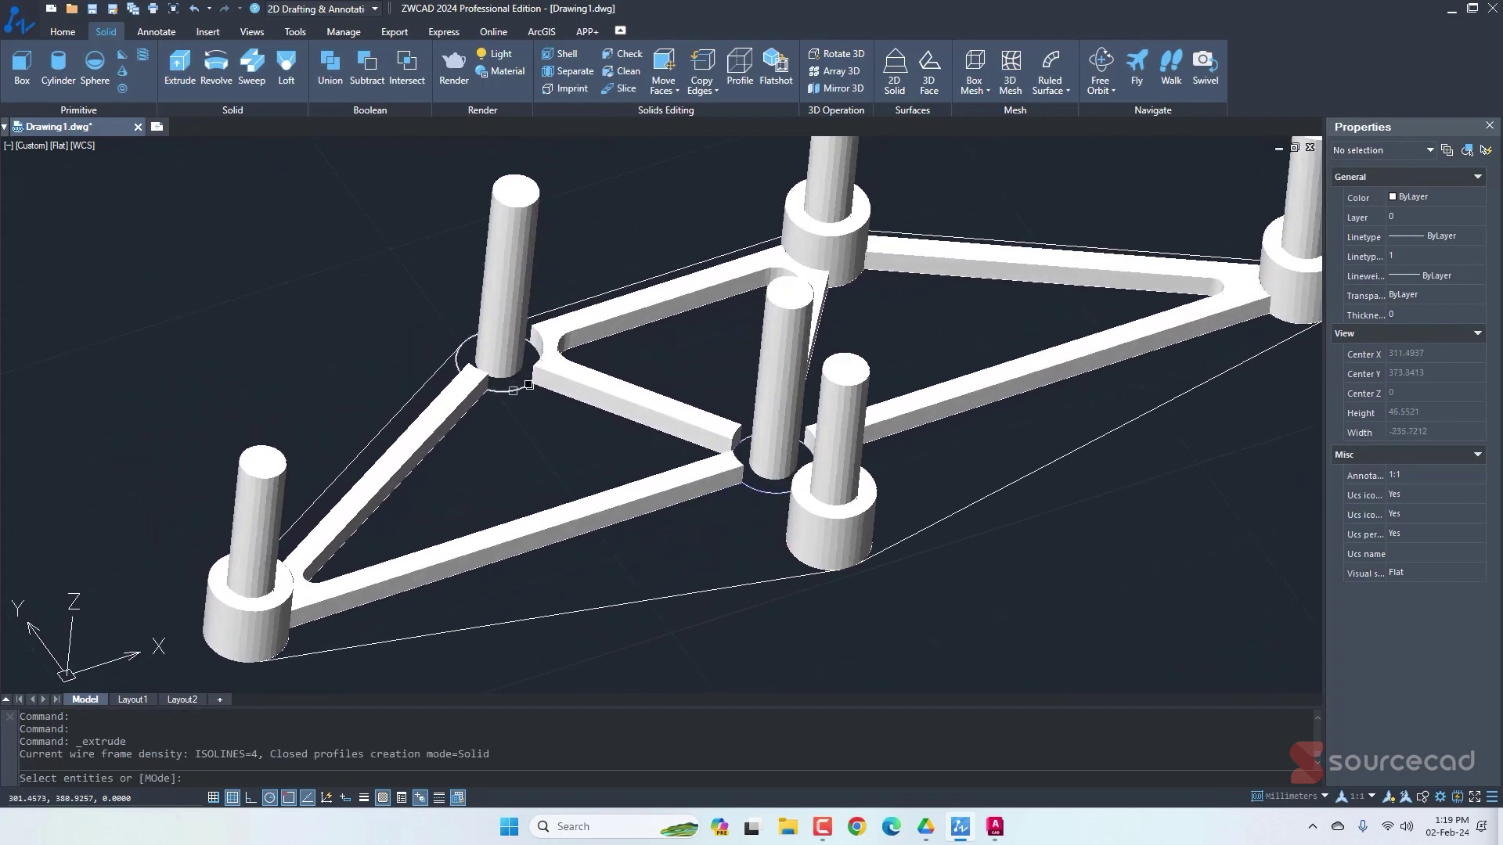
click(526, 385)
click(561, 443)
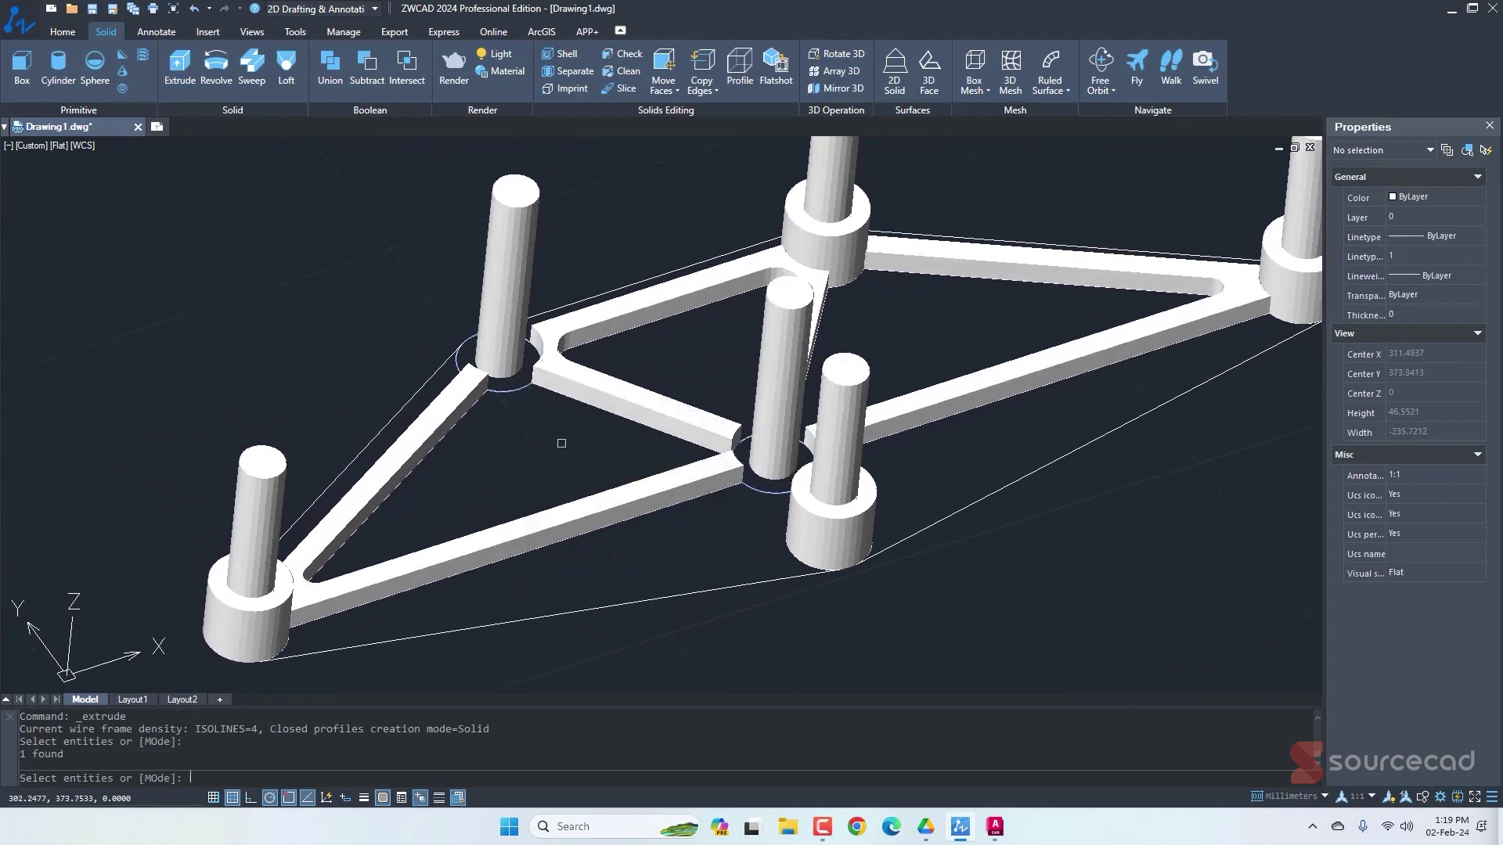
click(757, 496)
click(806, 539)
key(Return)
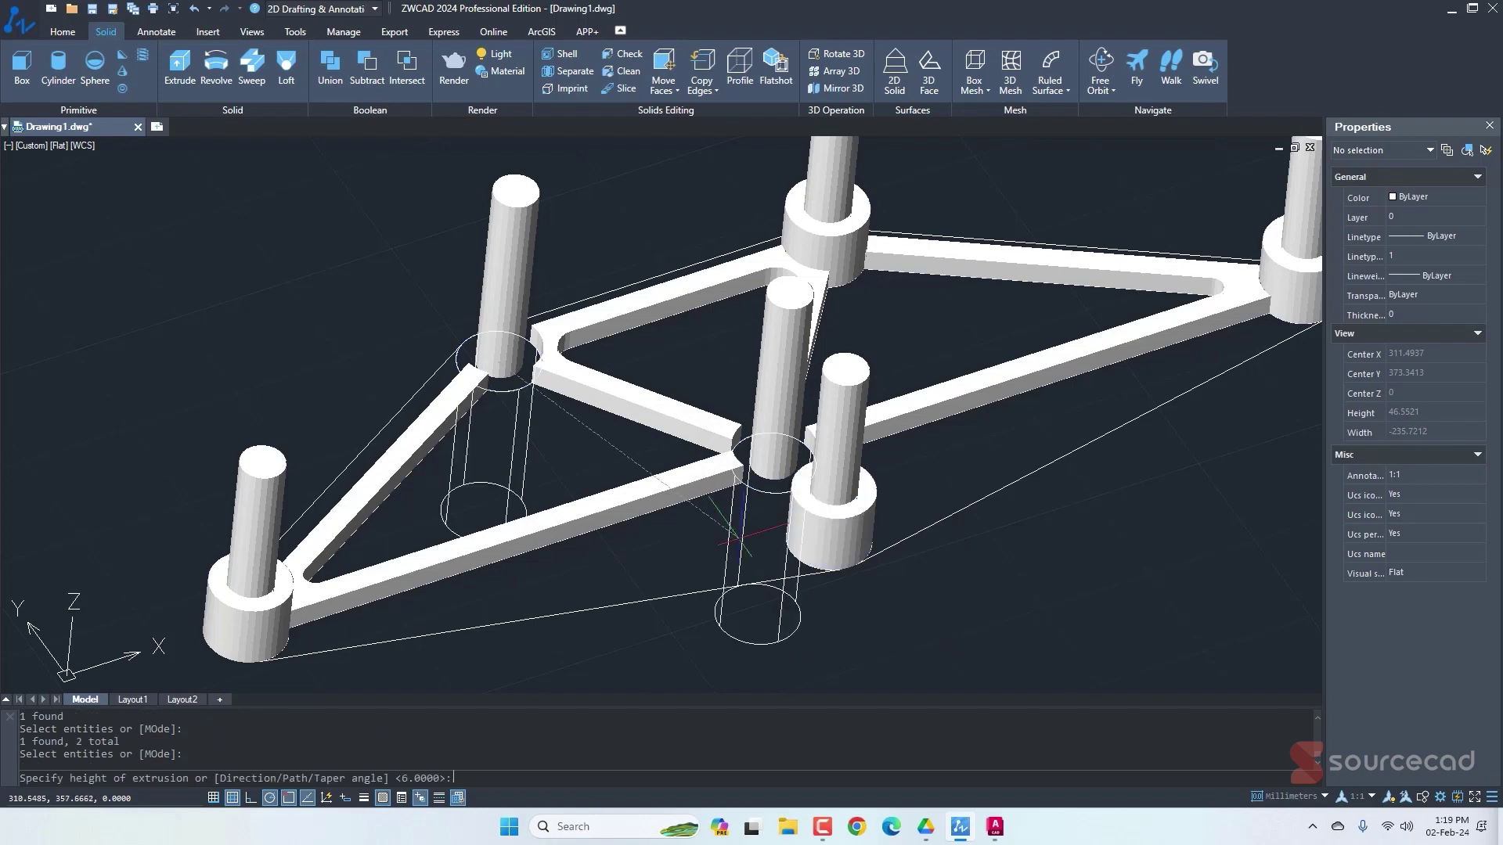
text(6)
key(Return)
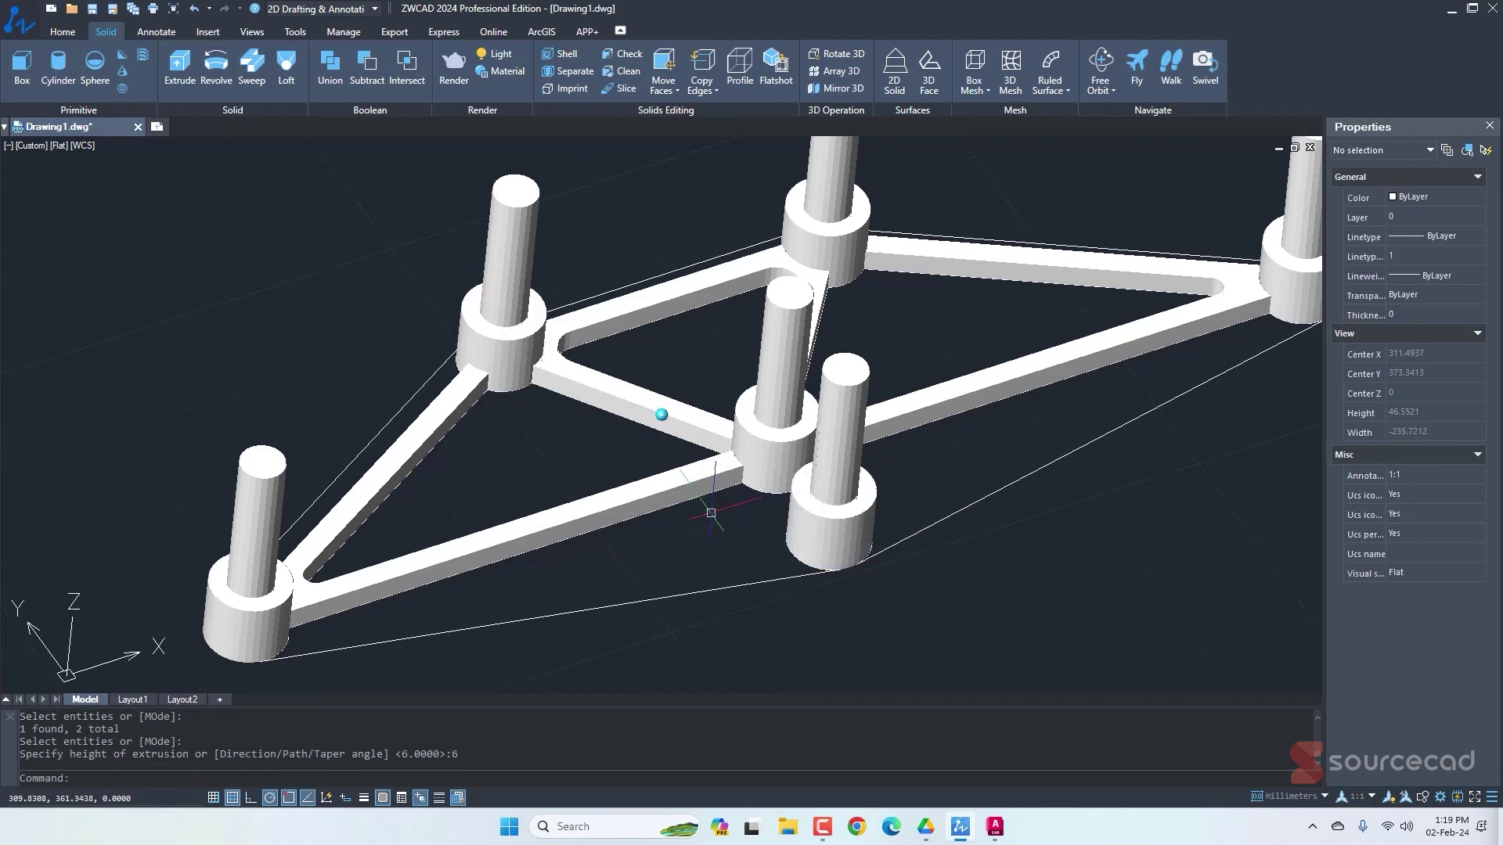
Extrude the four boundary polylines along the truss's outer edges and the three inner triangle polylines to a height of 0.3.
shift+middle_drag(712, 514, 549, 434)
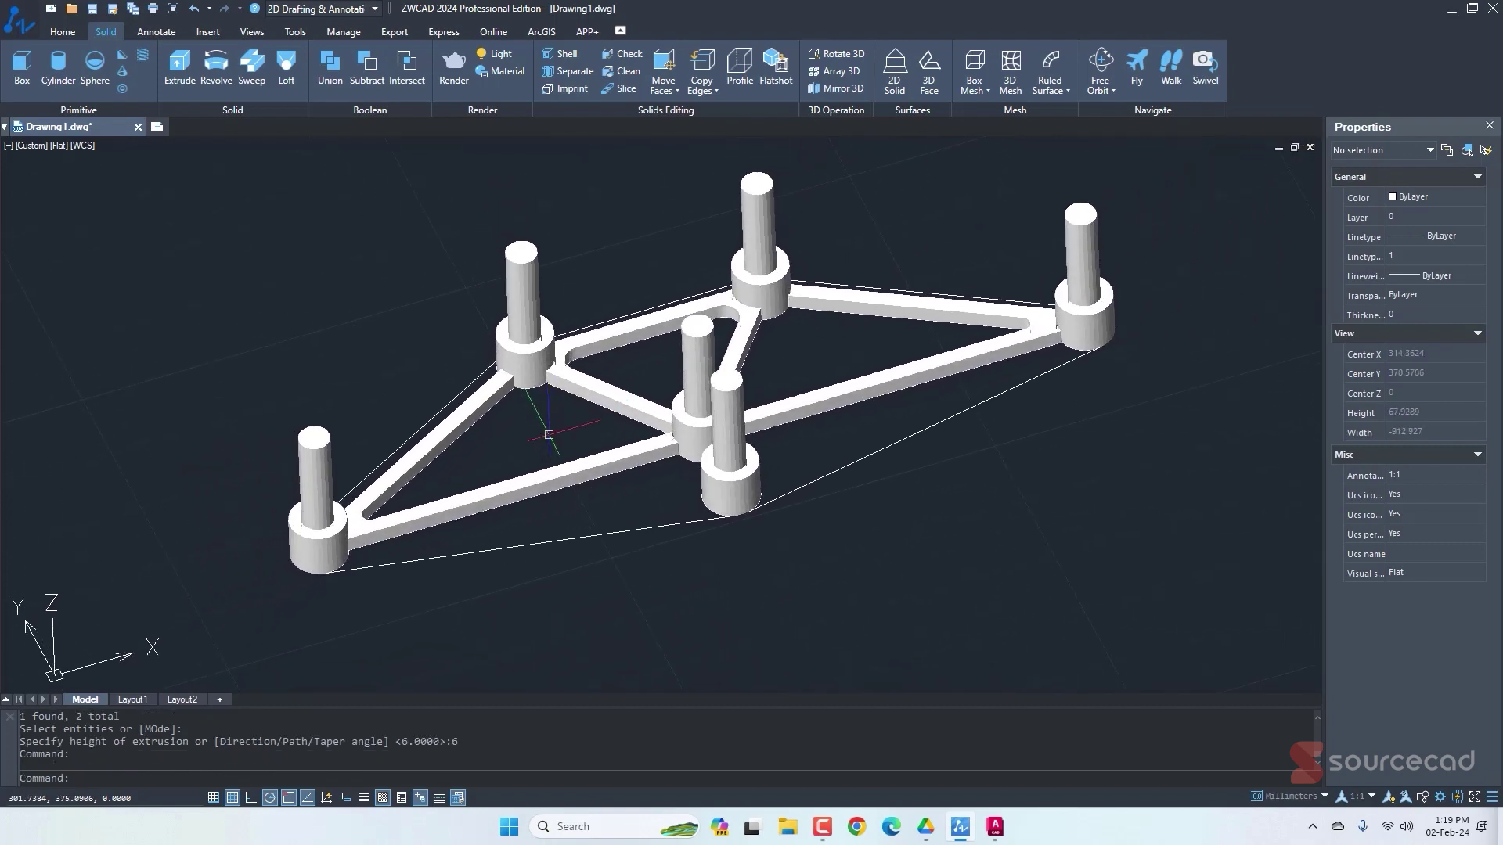
click(188, 70)
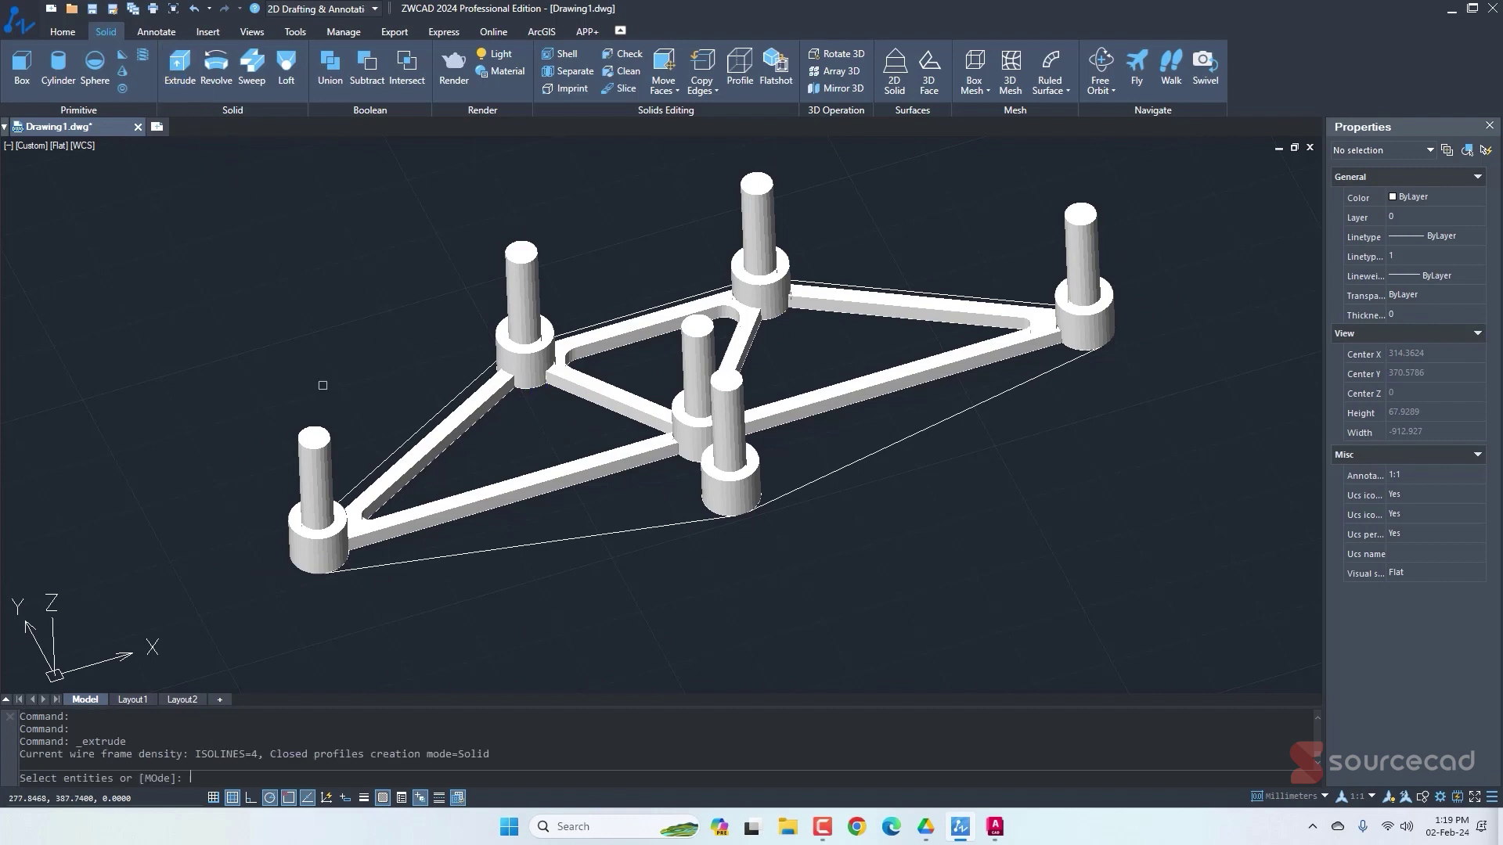
click(650, 523)
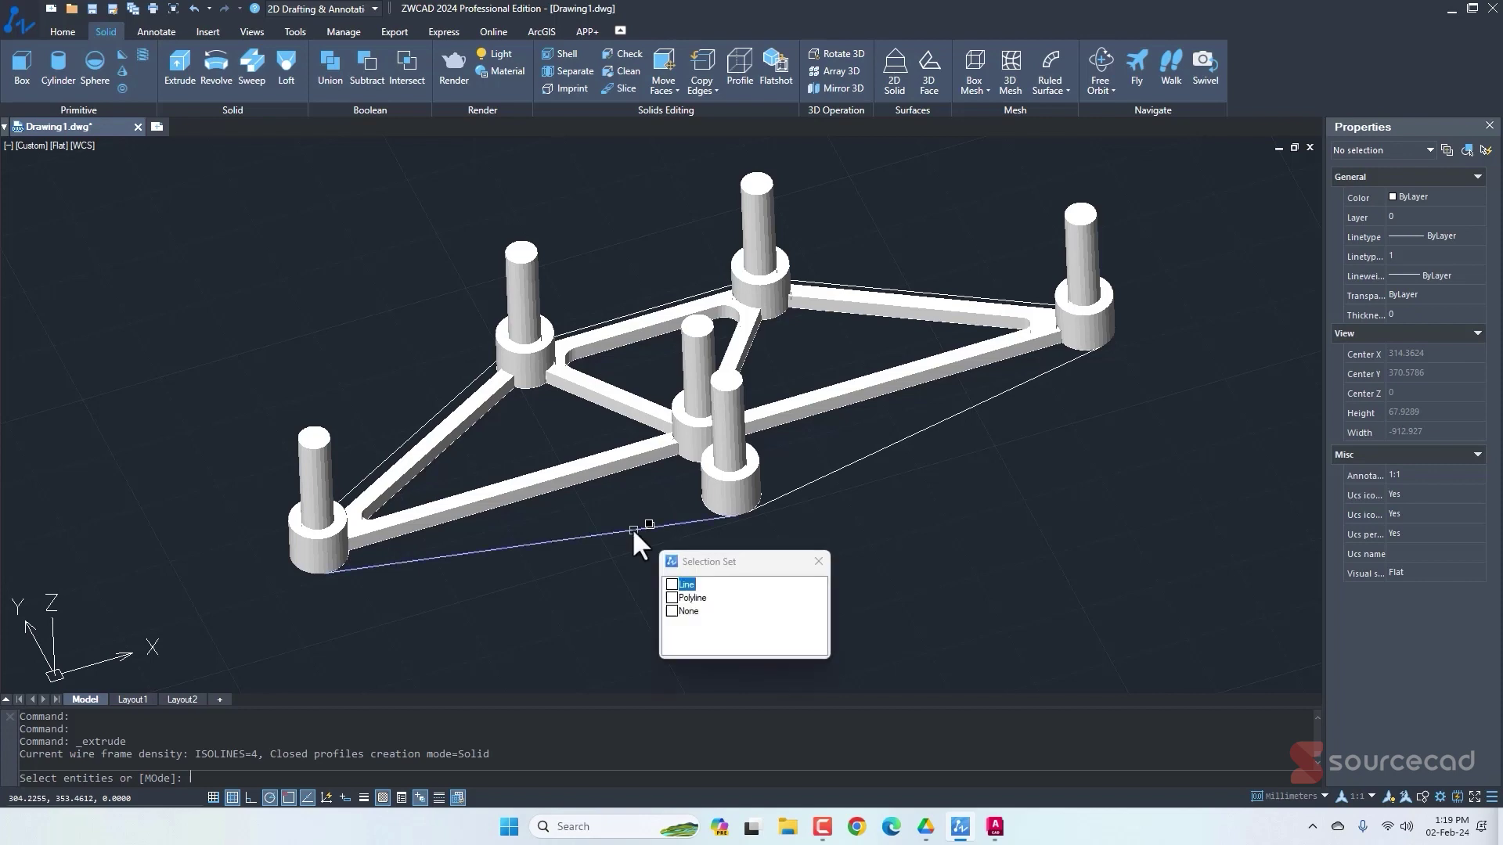
click(692, 598)
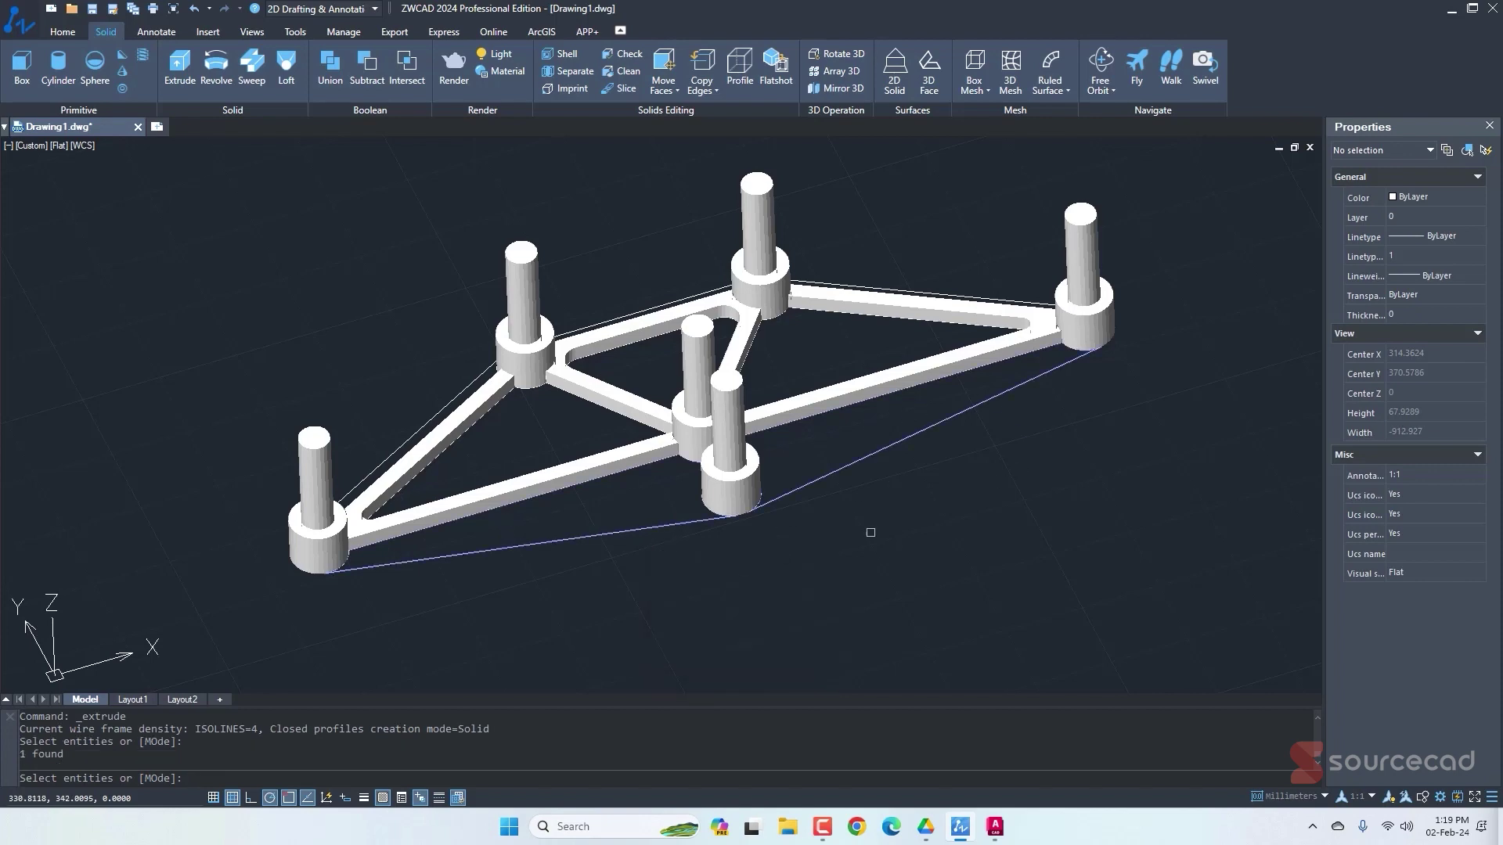
shift+middle_drag(963, 557, 576, 507)
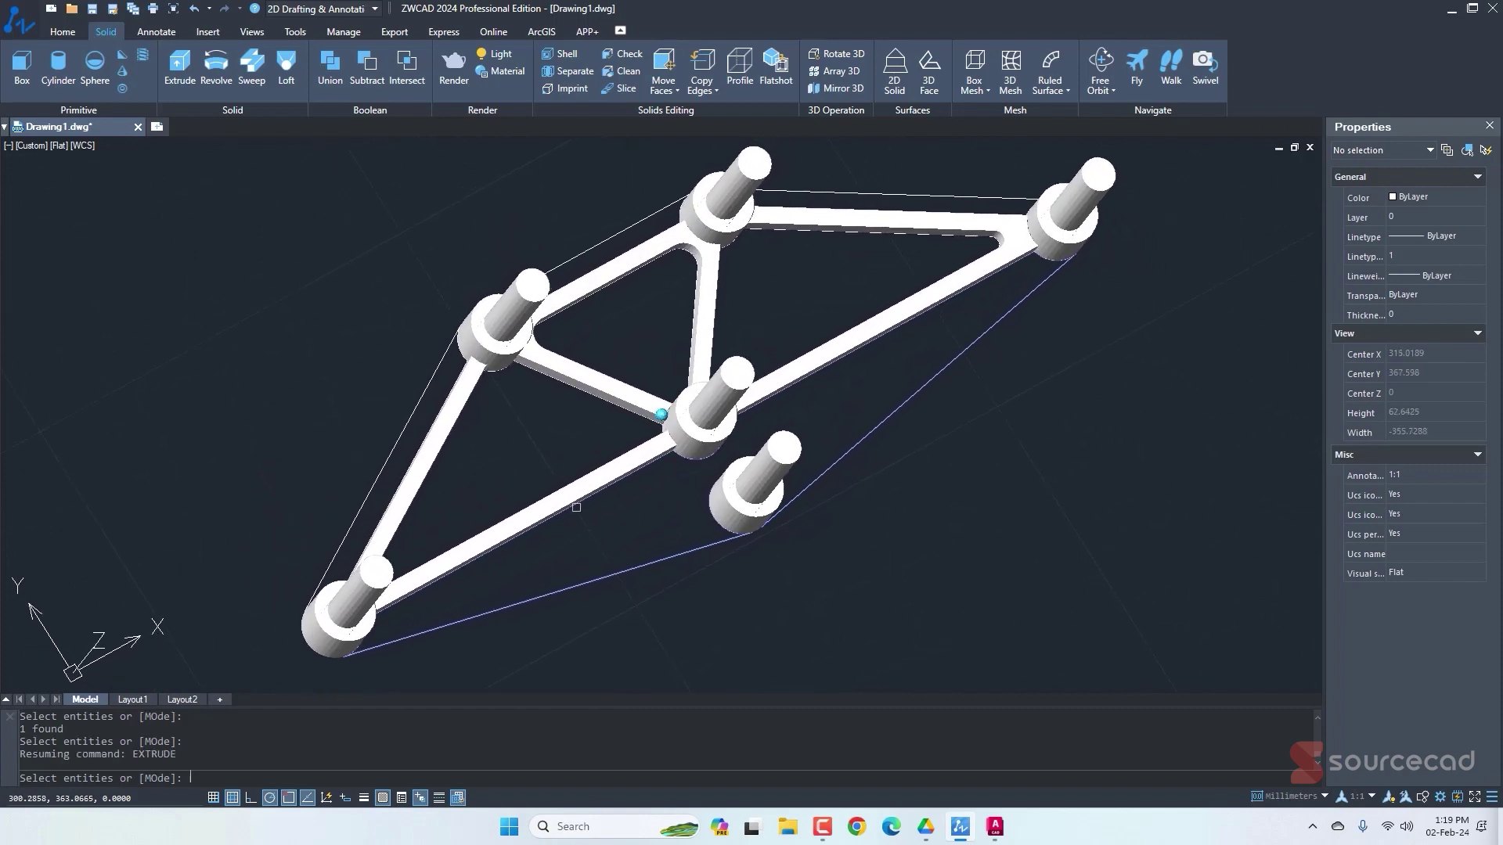
click(460, 414)
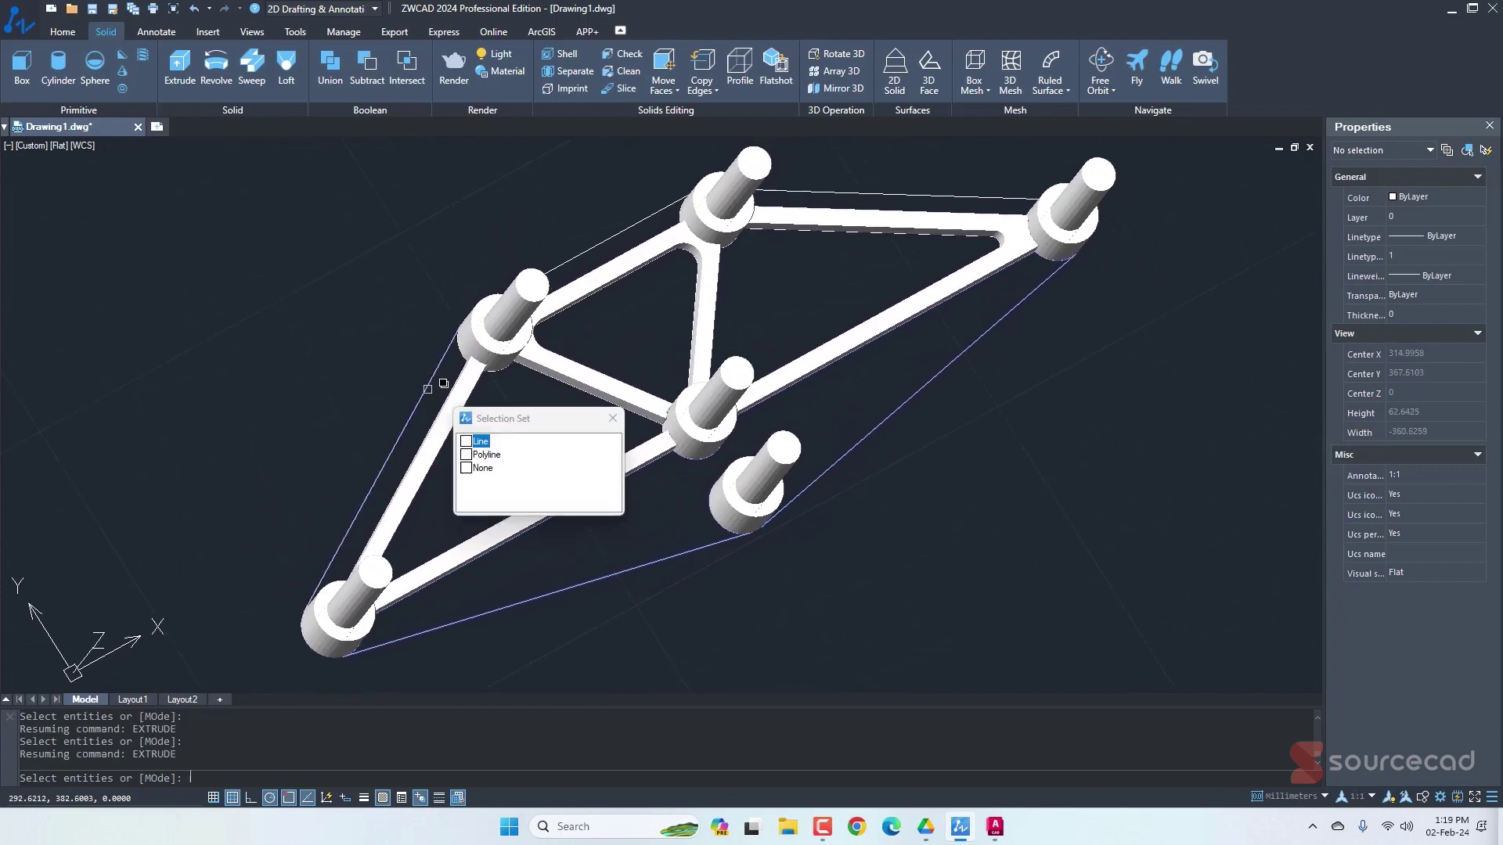
click(489, 455)
click(603, 241)
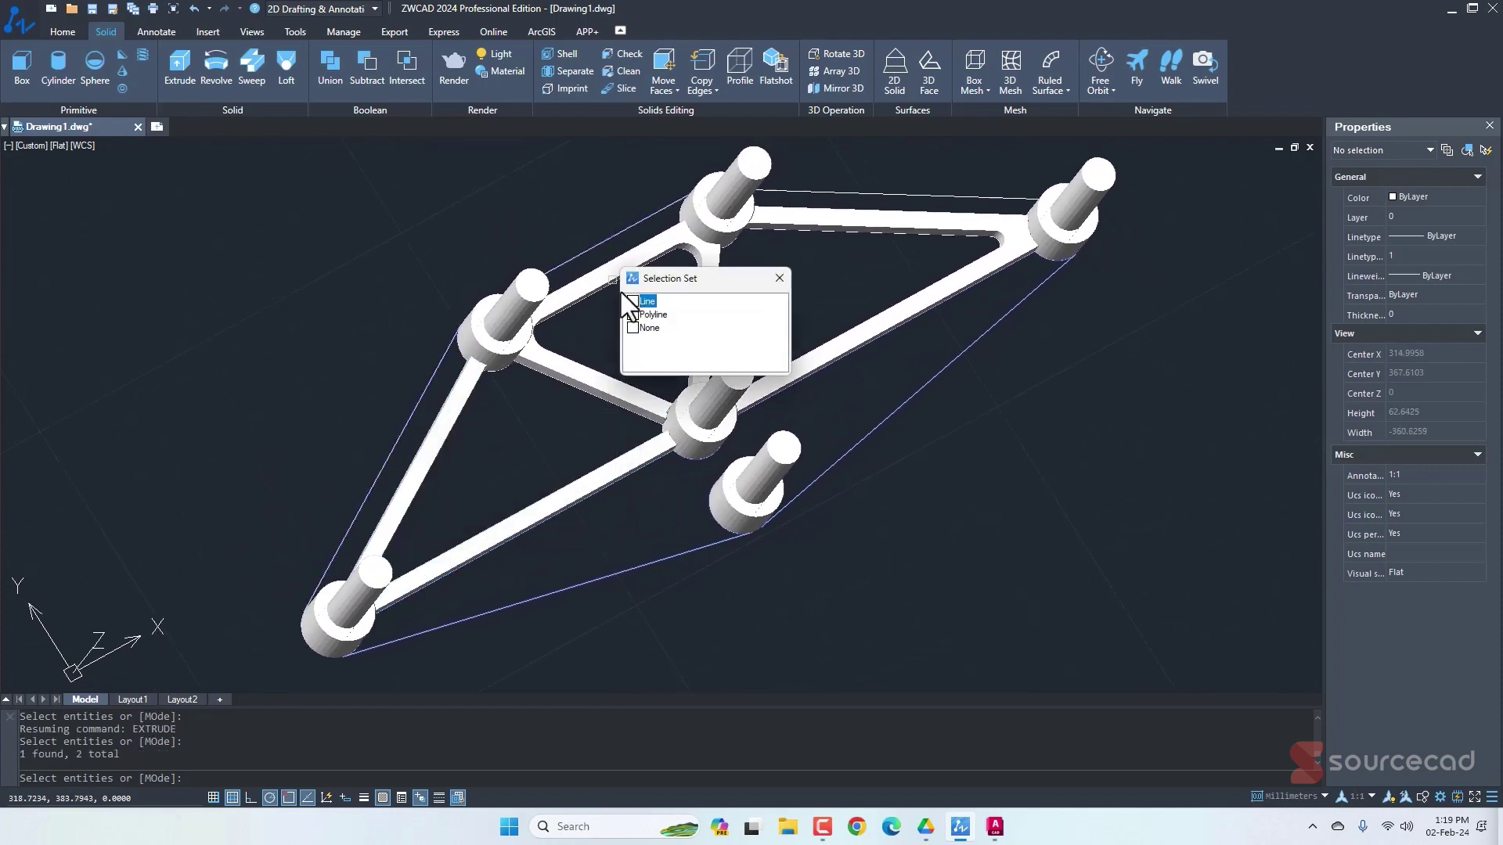
click(644, 301)
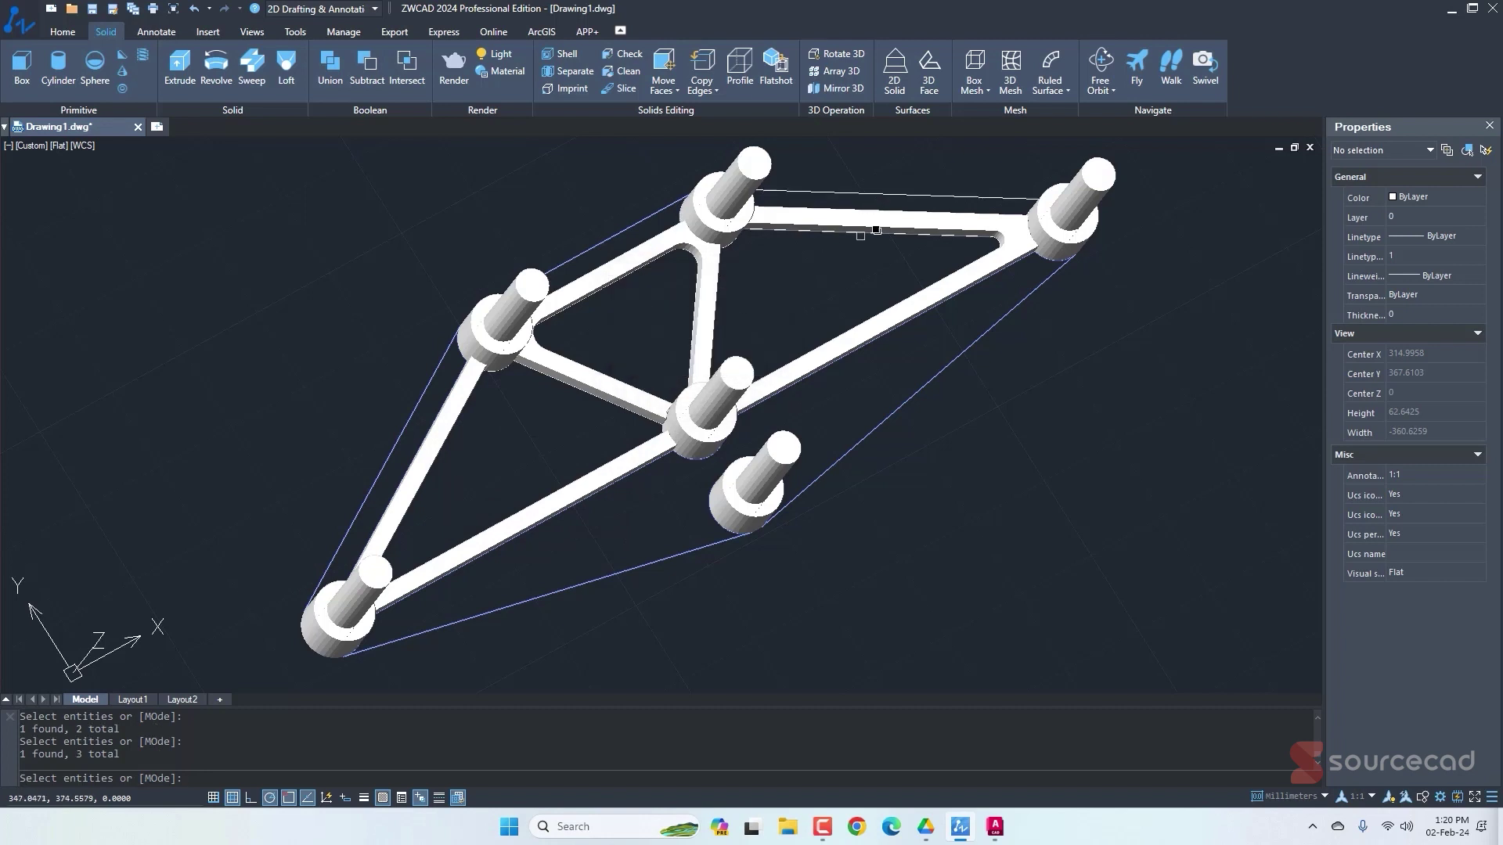
click(906, 210)
click(926, 261)
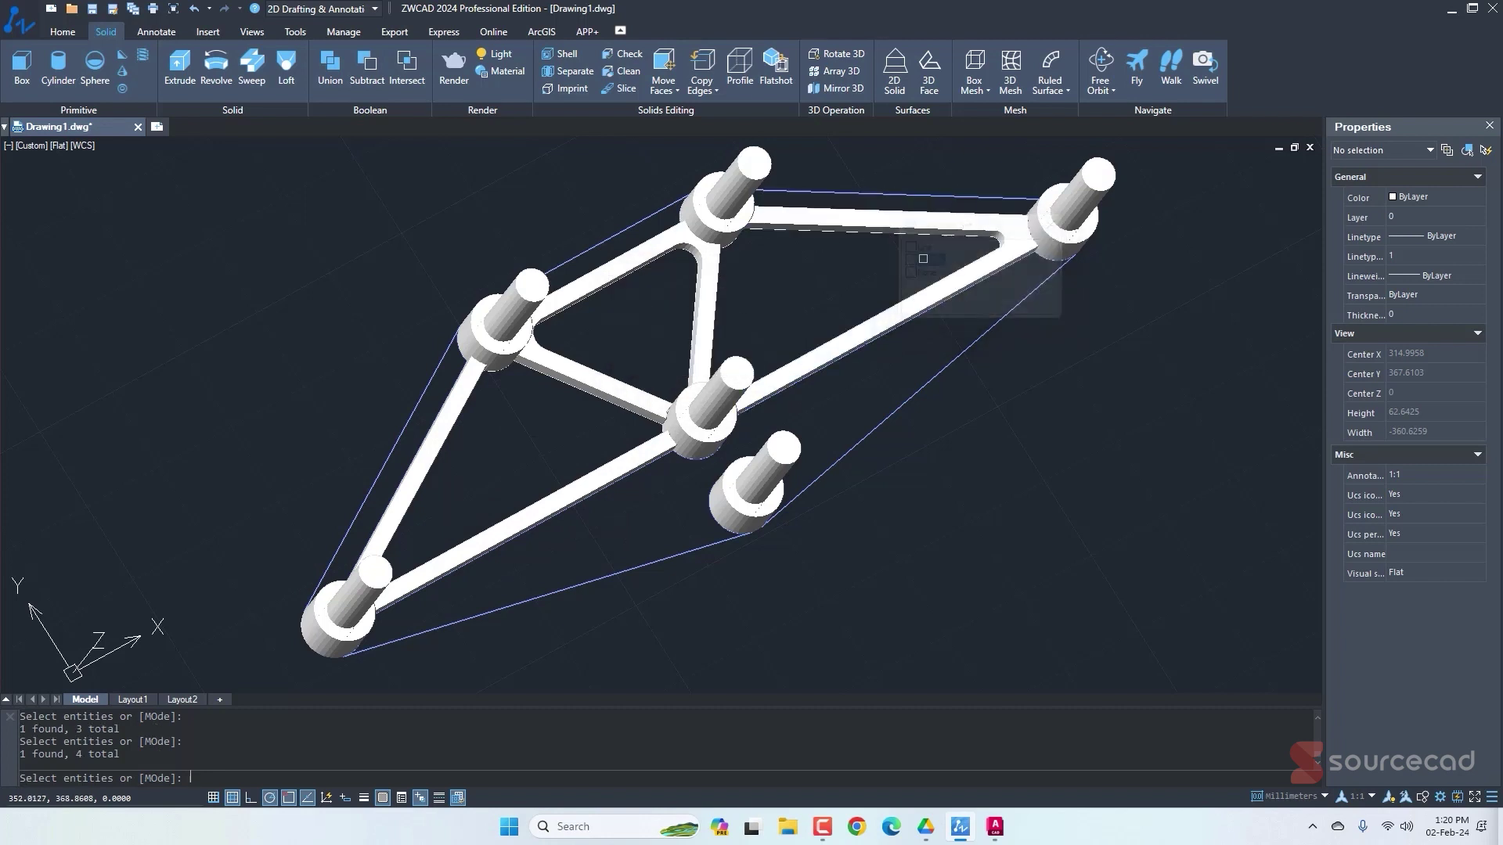
shift+middle_drag(875, 268, 853, 240)
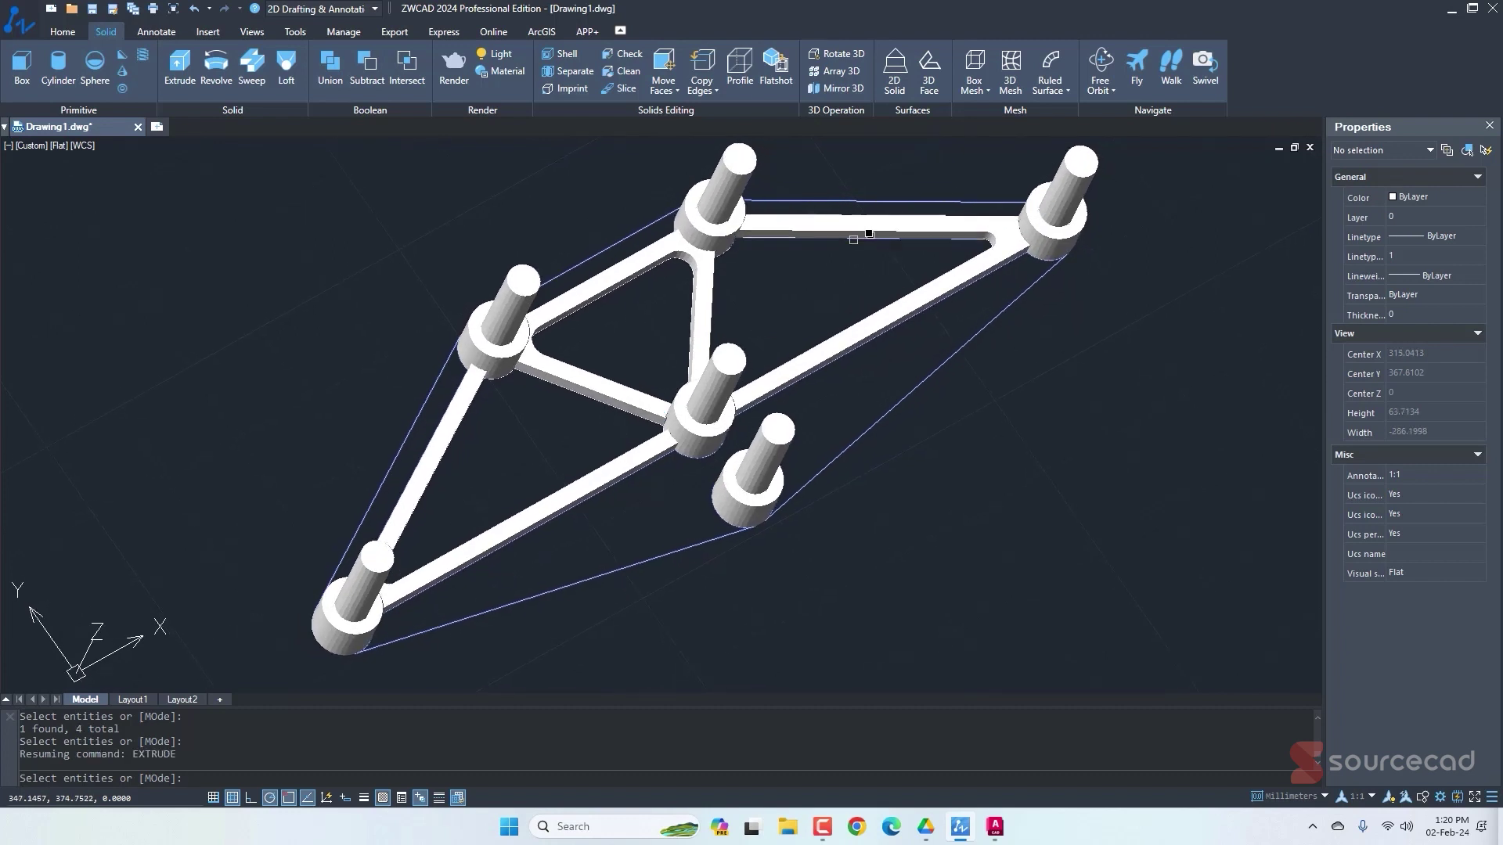
click(861, 240)
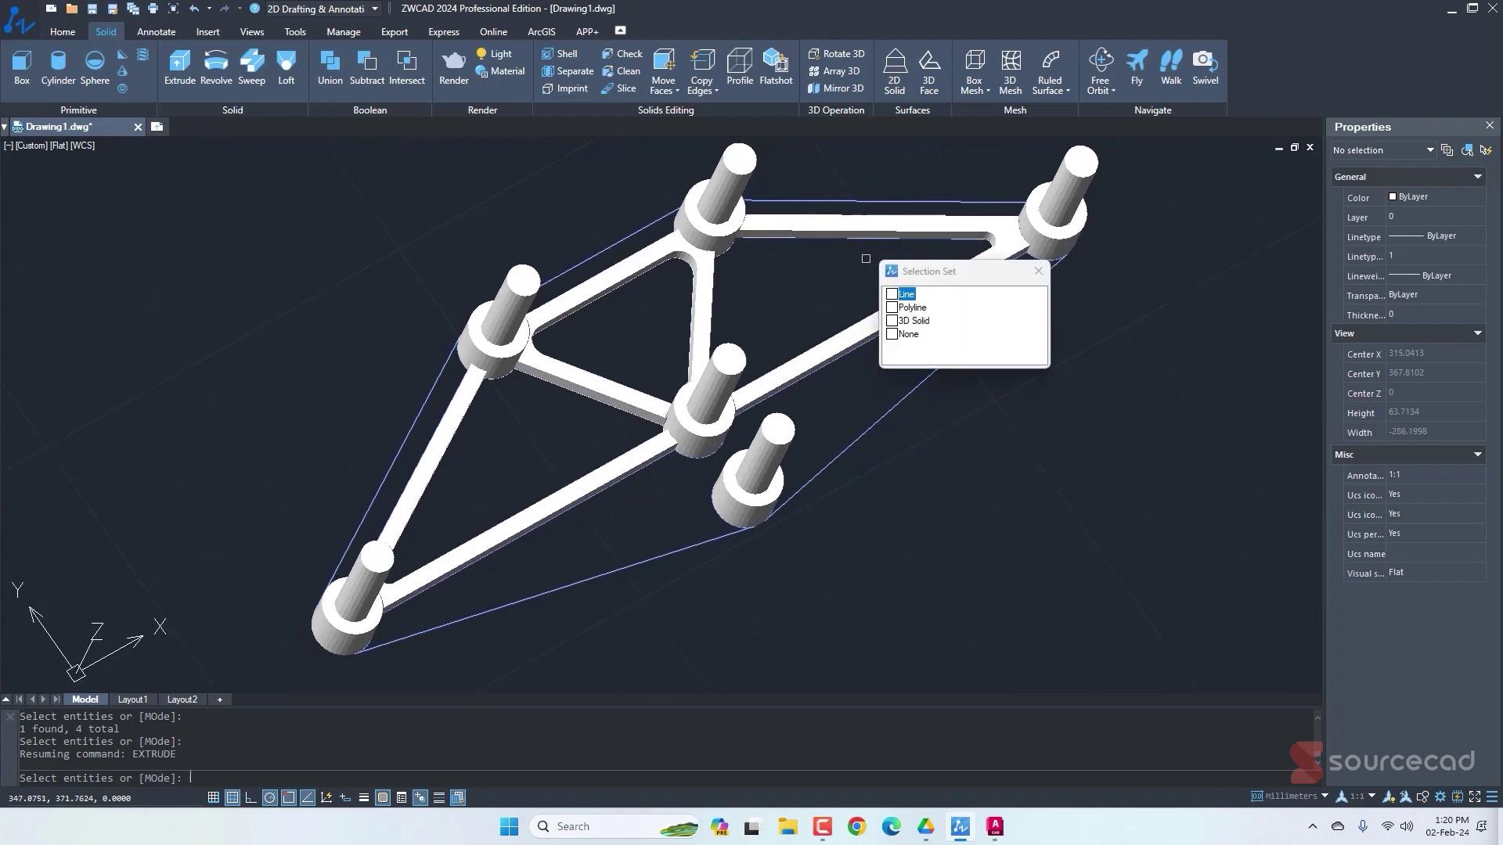
click(908, 307)
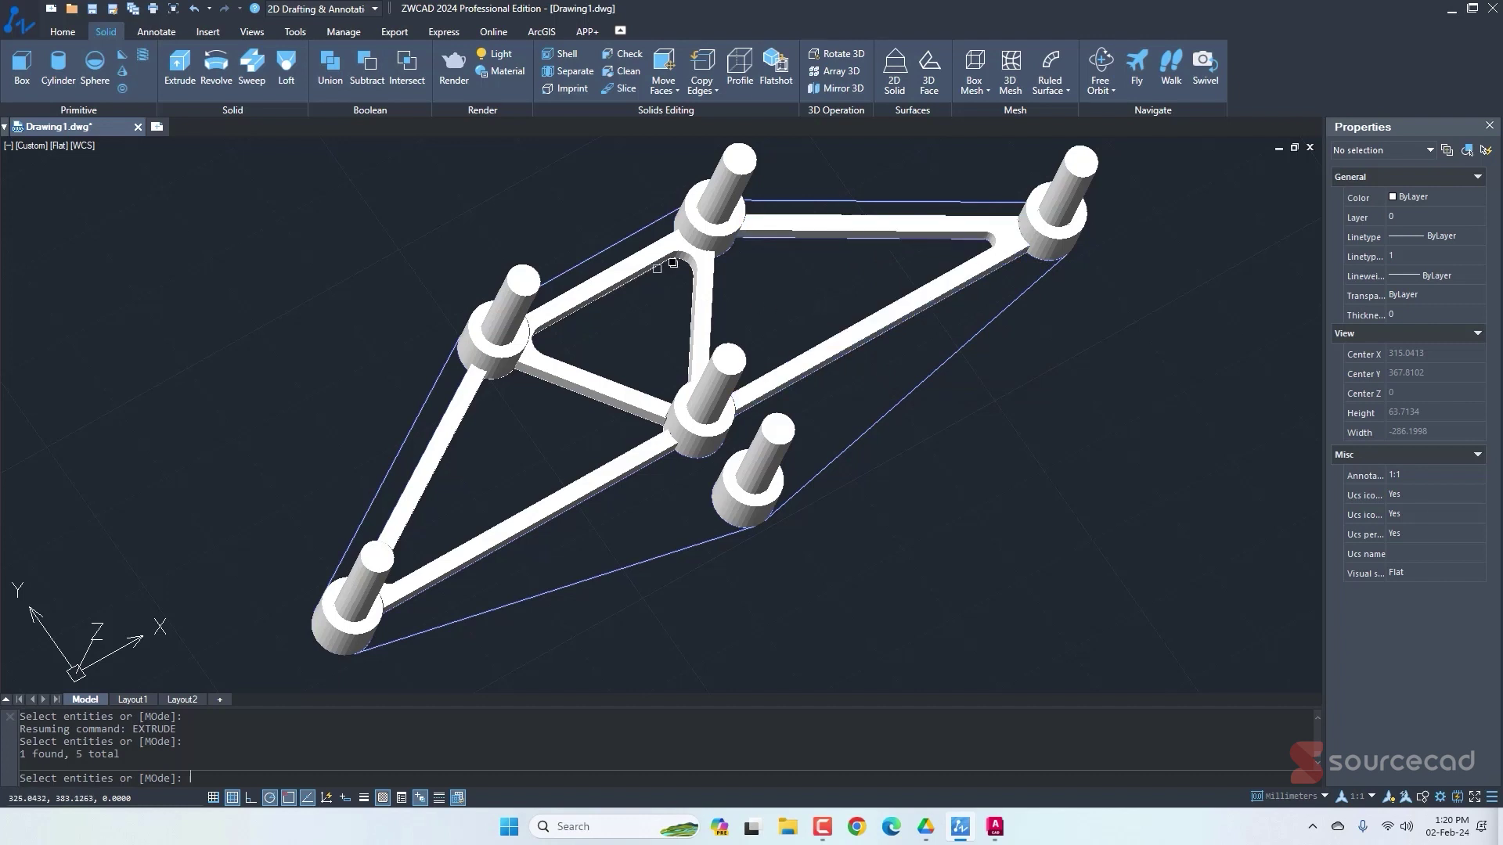
click(673, 263)
click(715, 348)
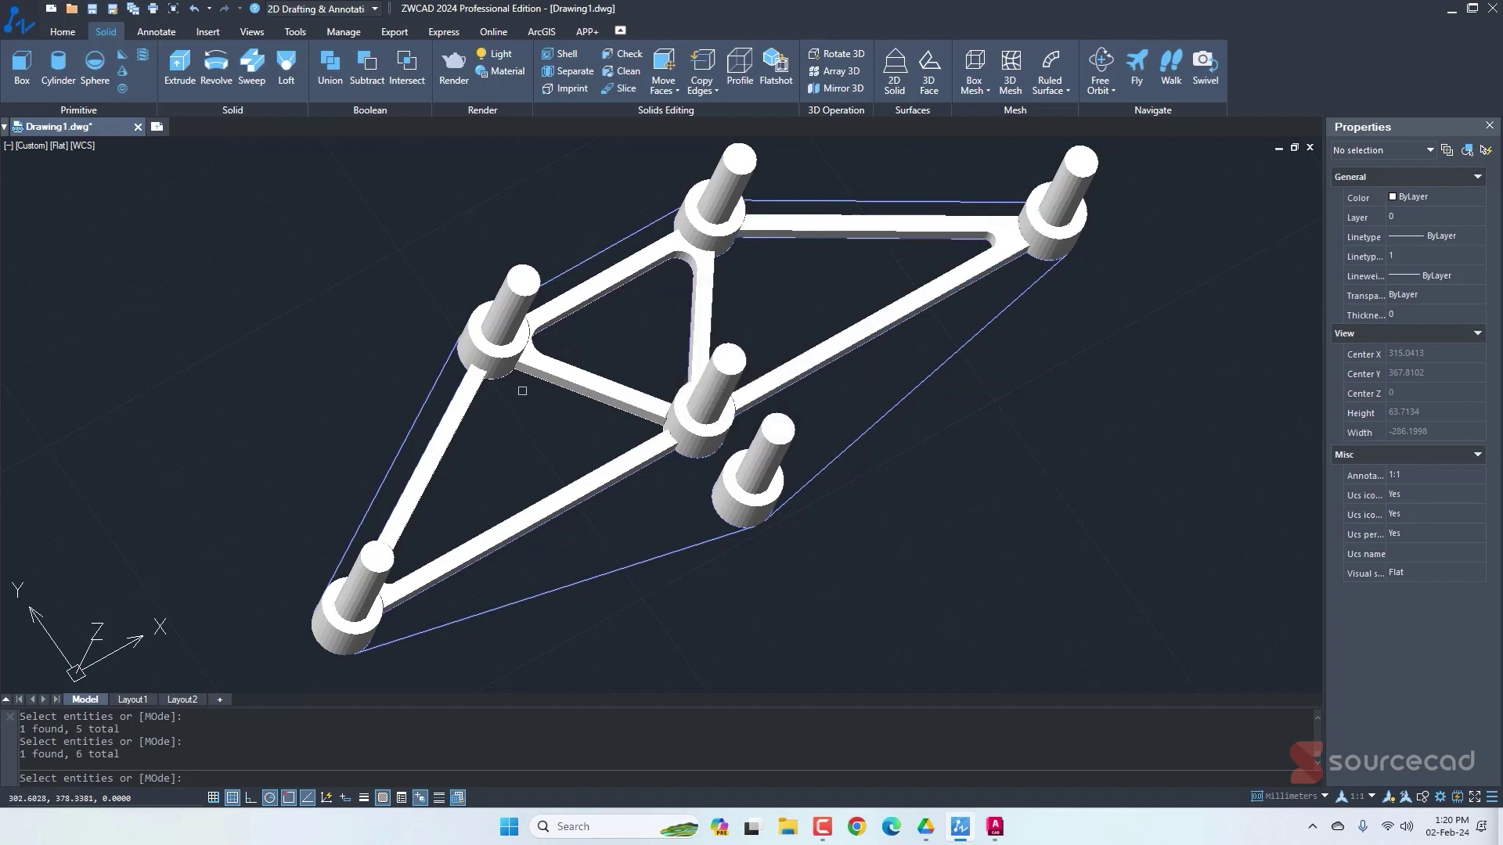
click(556, 375)
click(589, 436)
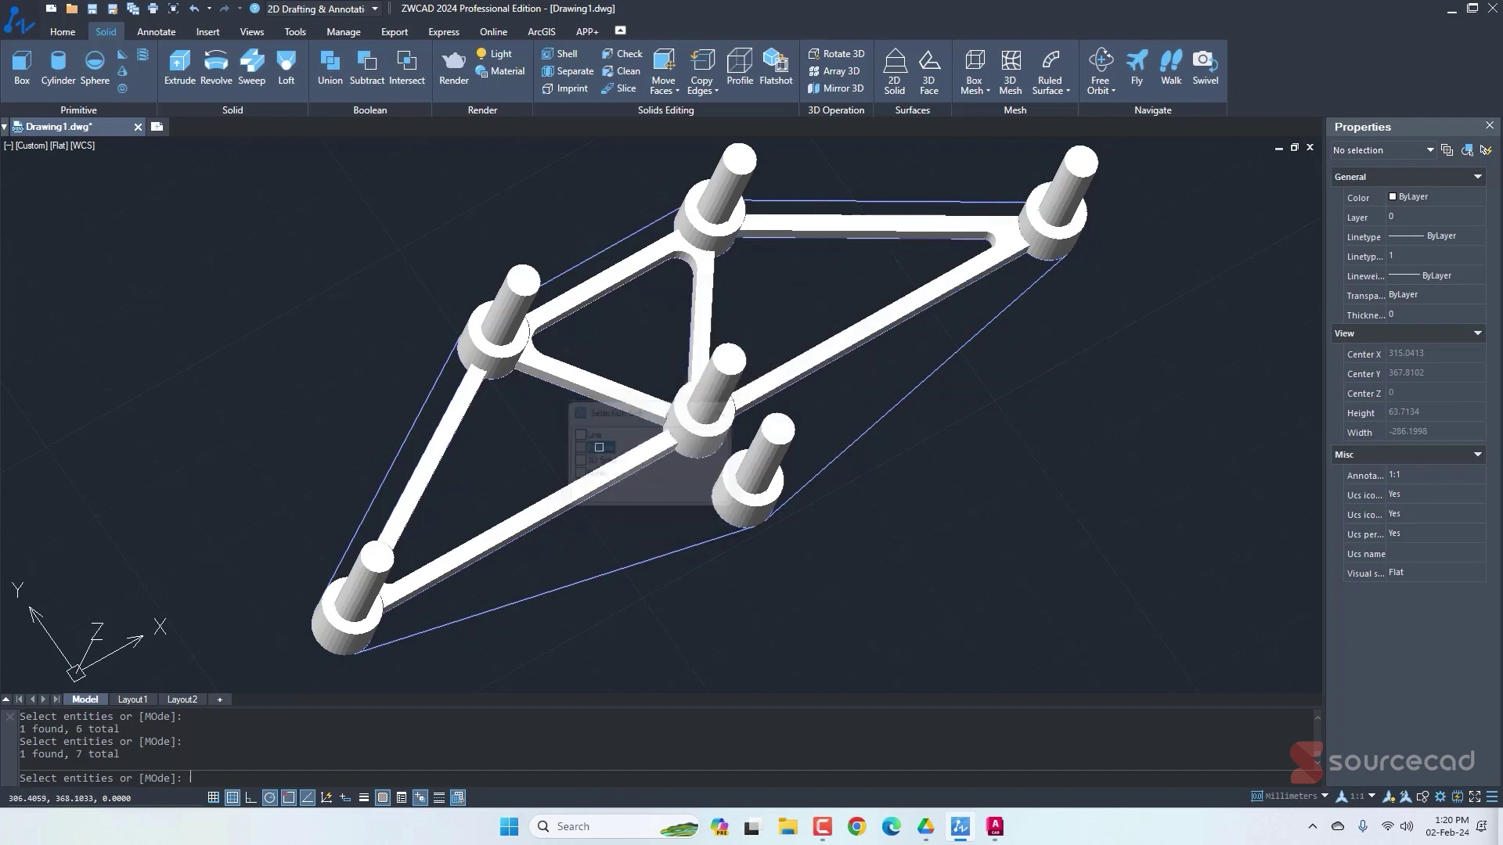
key(Return)
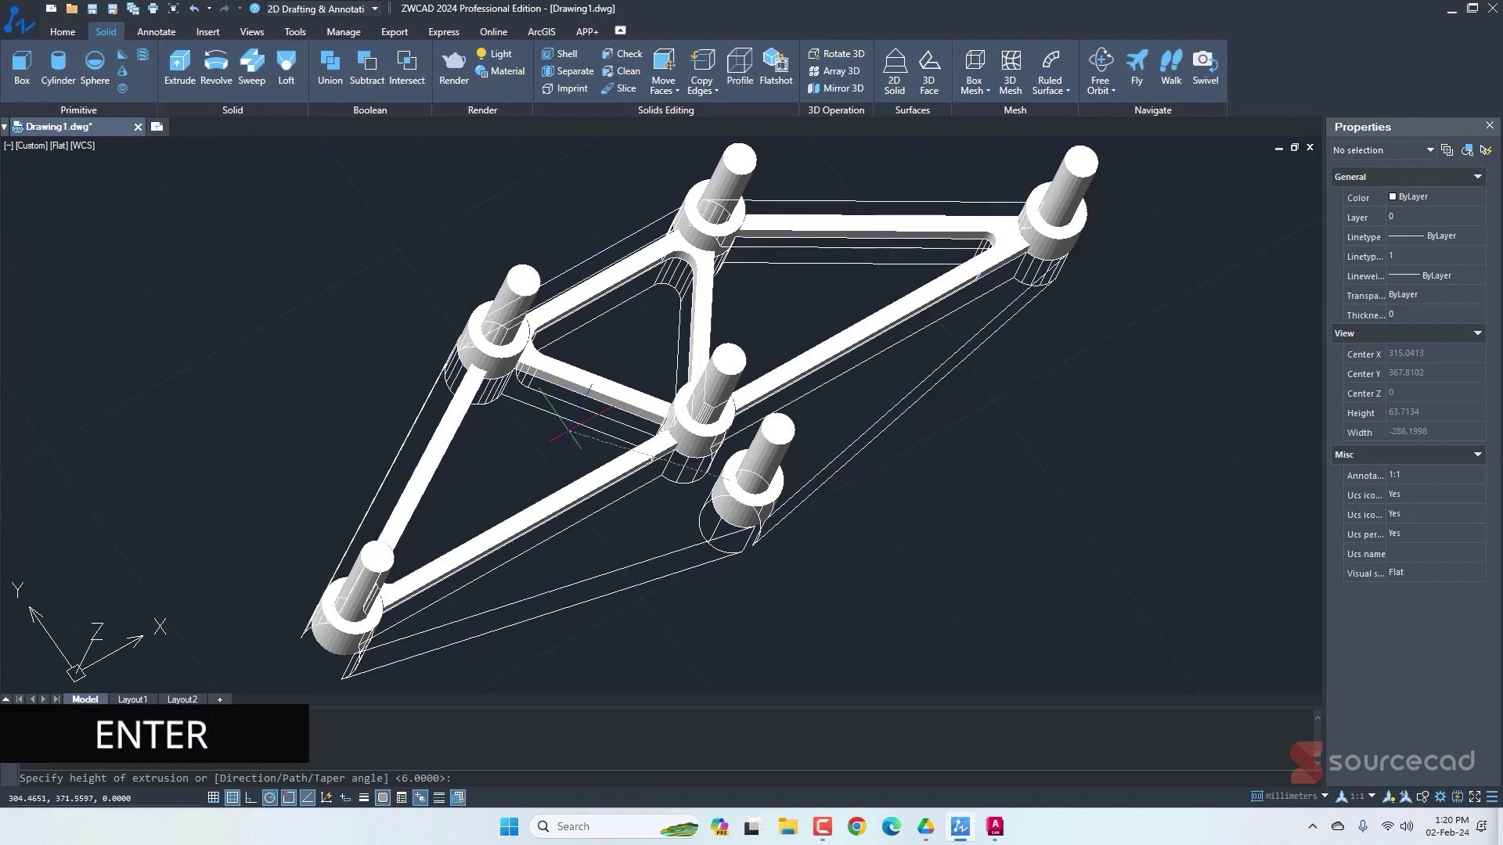
text(0.3)
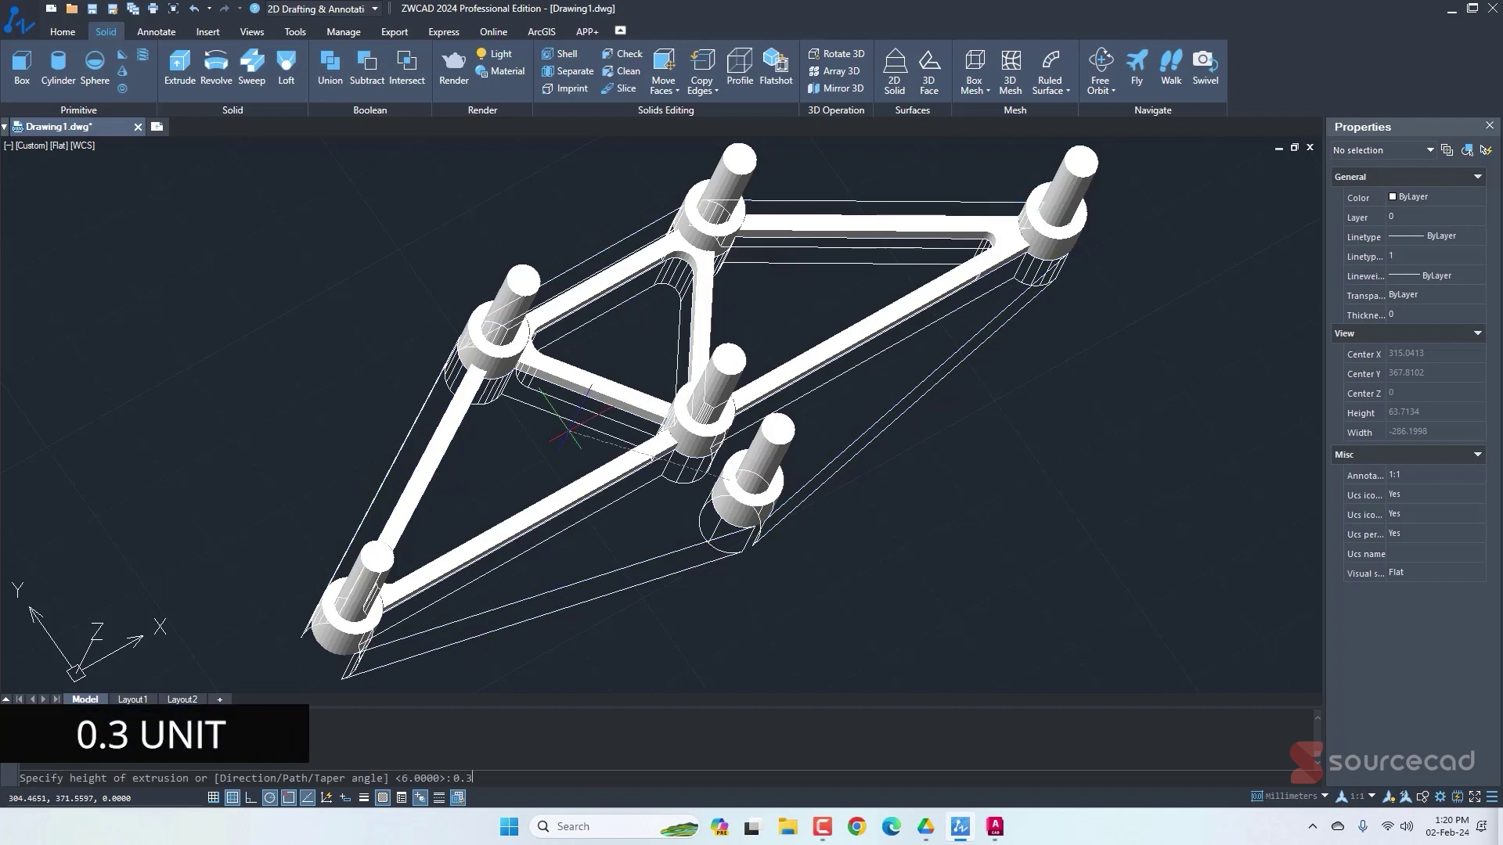
key(Return)
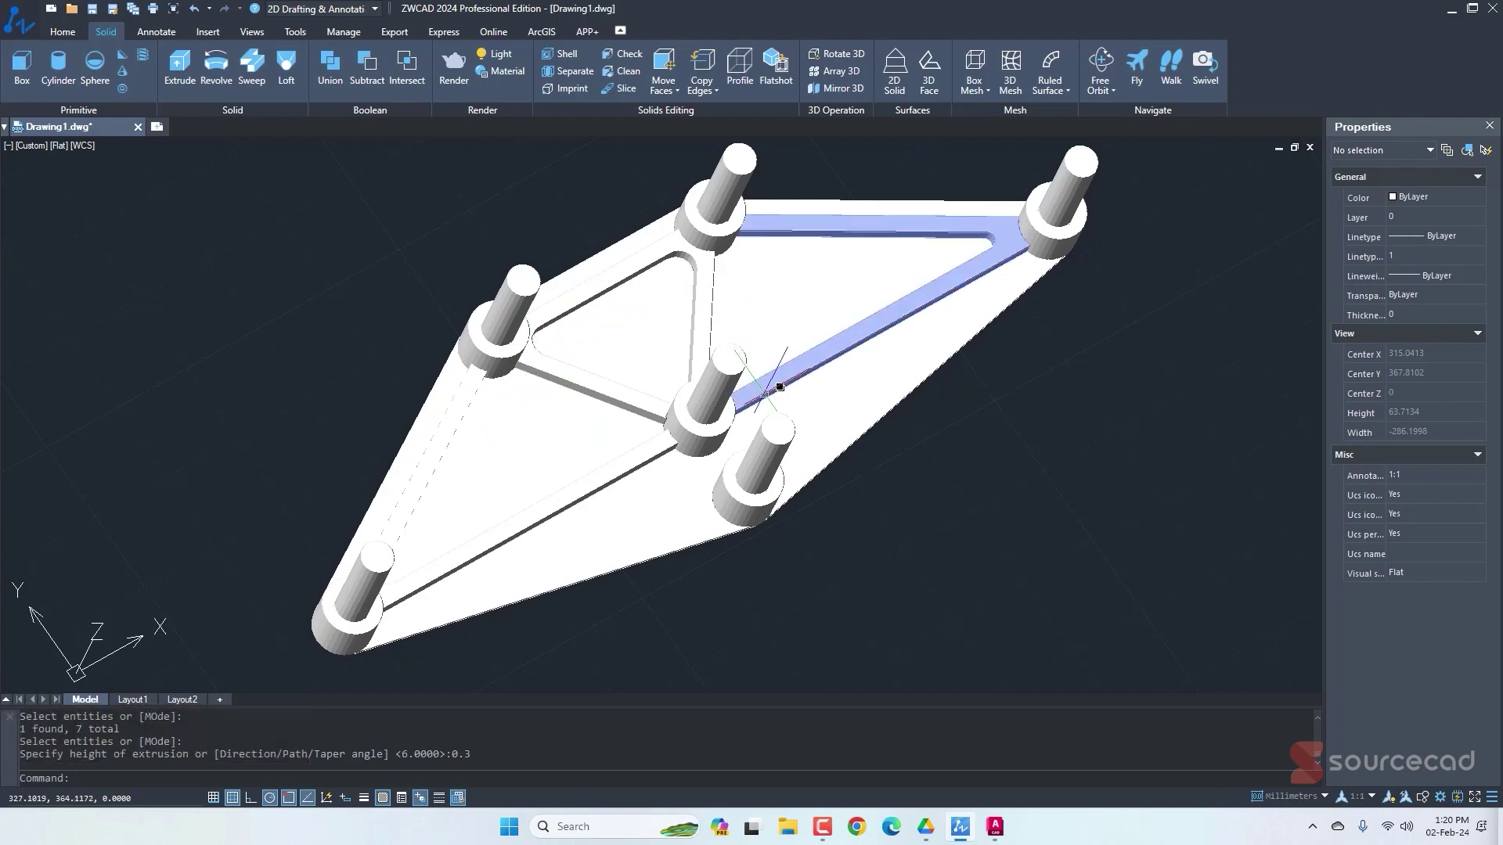
Subtract the tall inner cylinder from the left end boss to form its through hole.
shift+middle_drag(1065, 468, 1139, 356)
key(Escape)
key(Escape)
key(Escape)
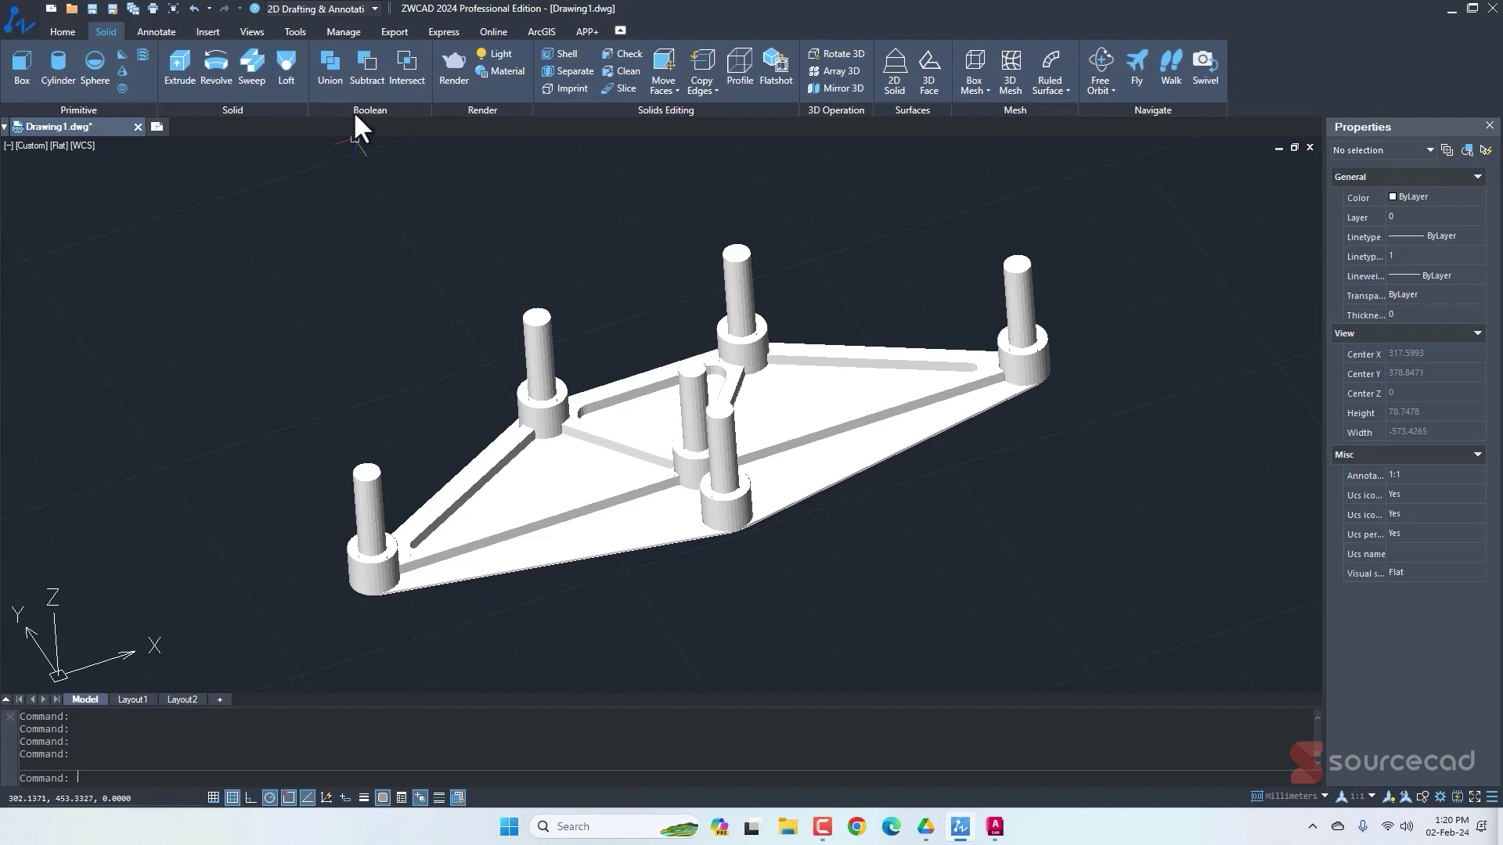
click(367, 66)
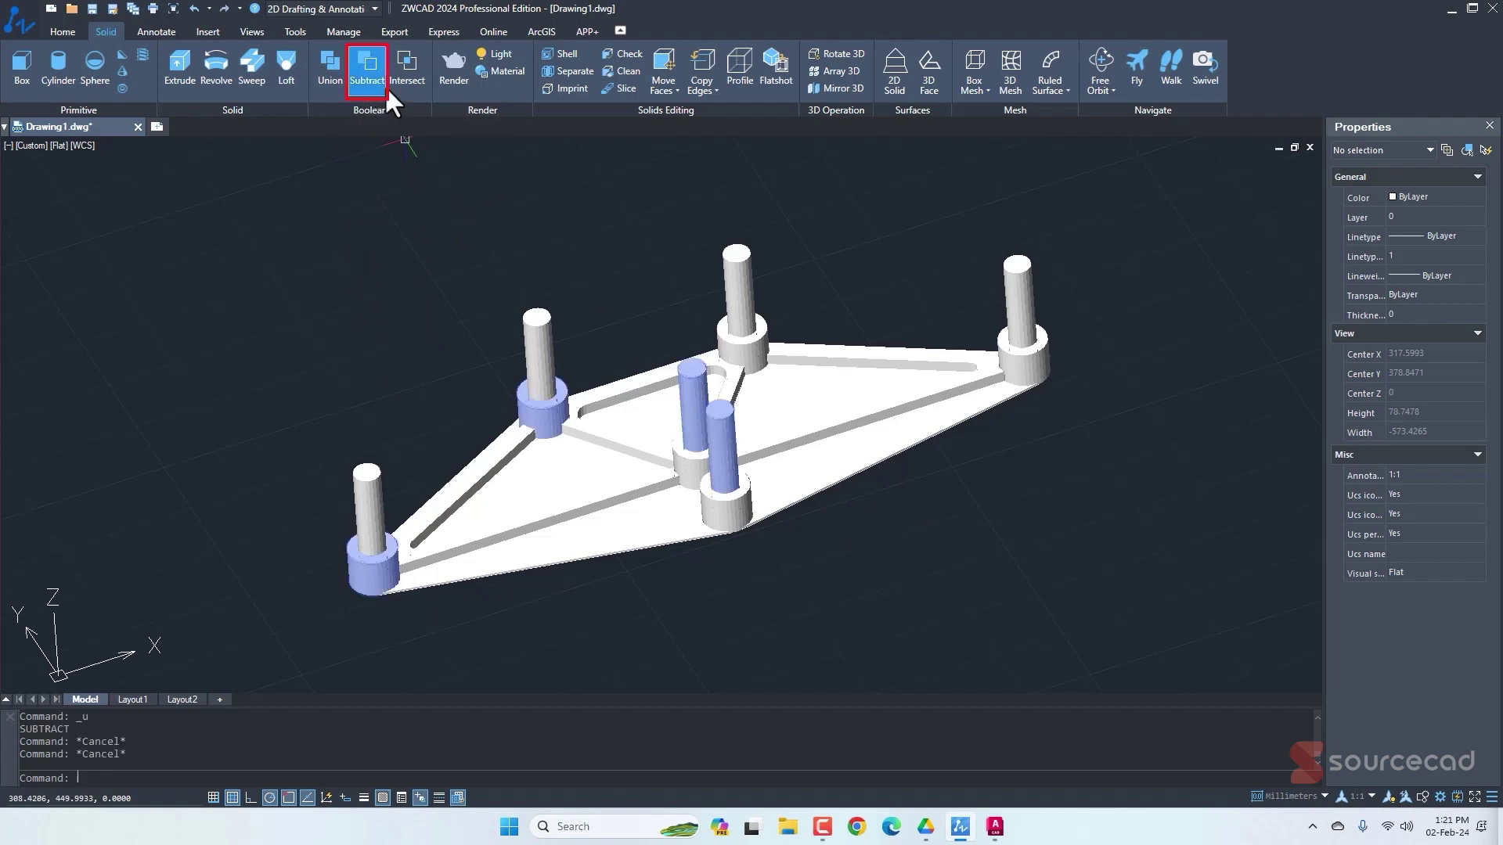
click(358, 581)
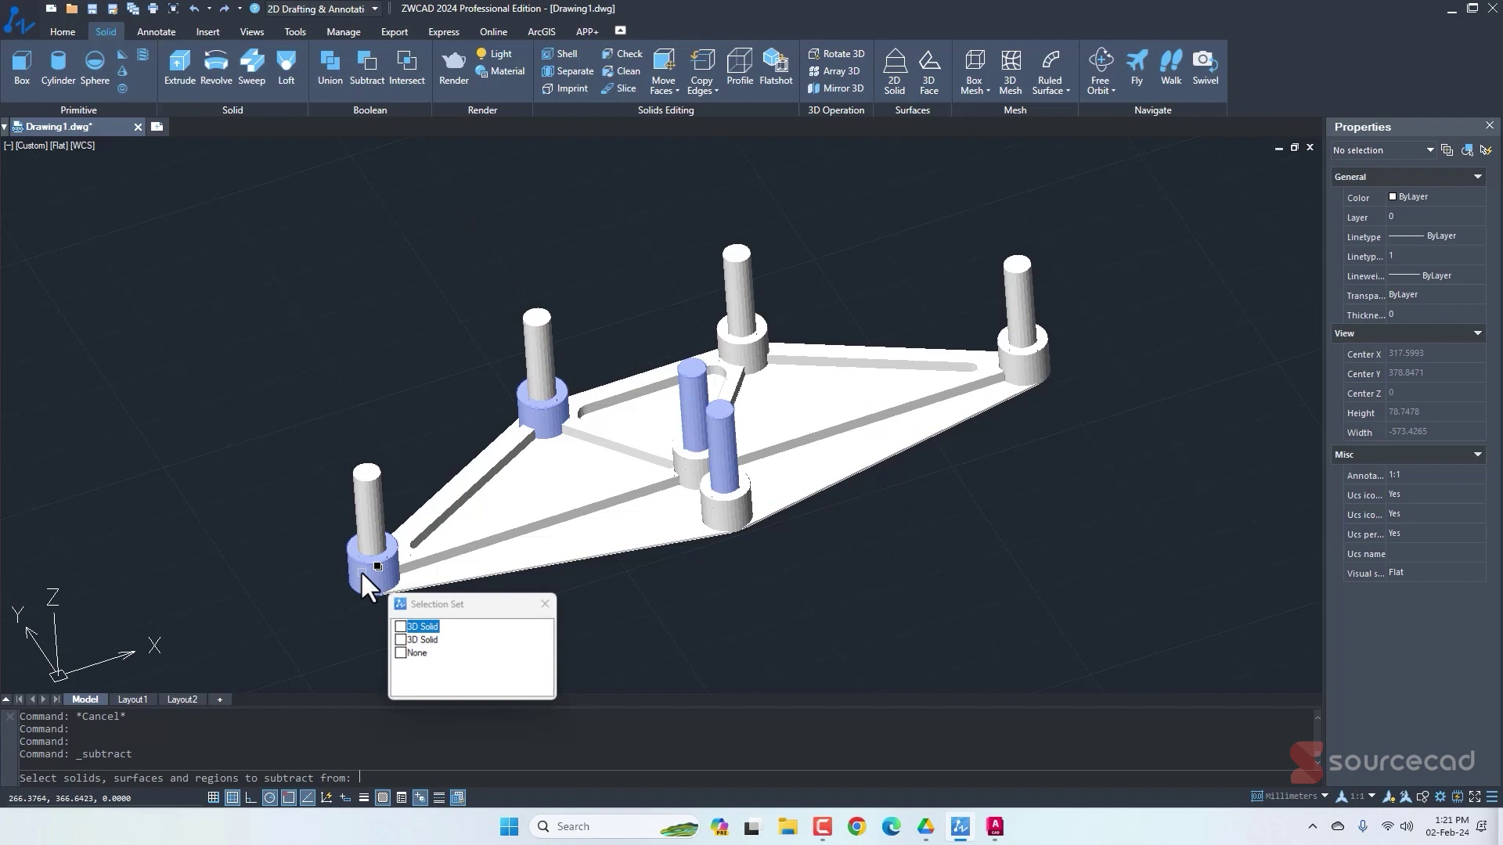
click(426, 618)
key(Return)
click(365, 508)
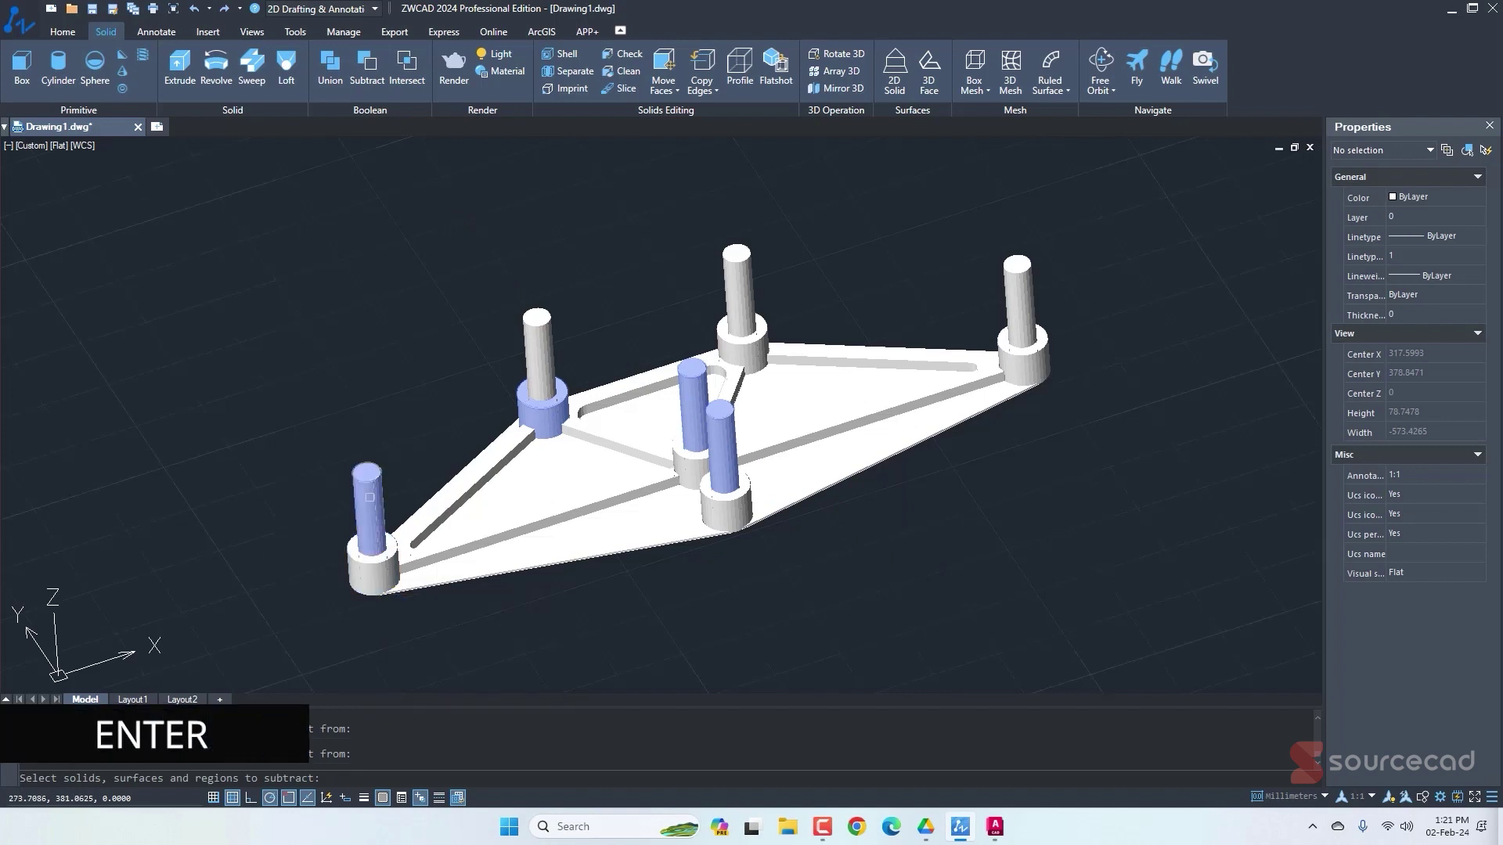
key(Return)
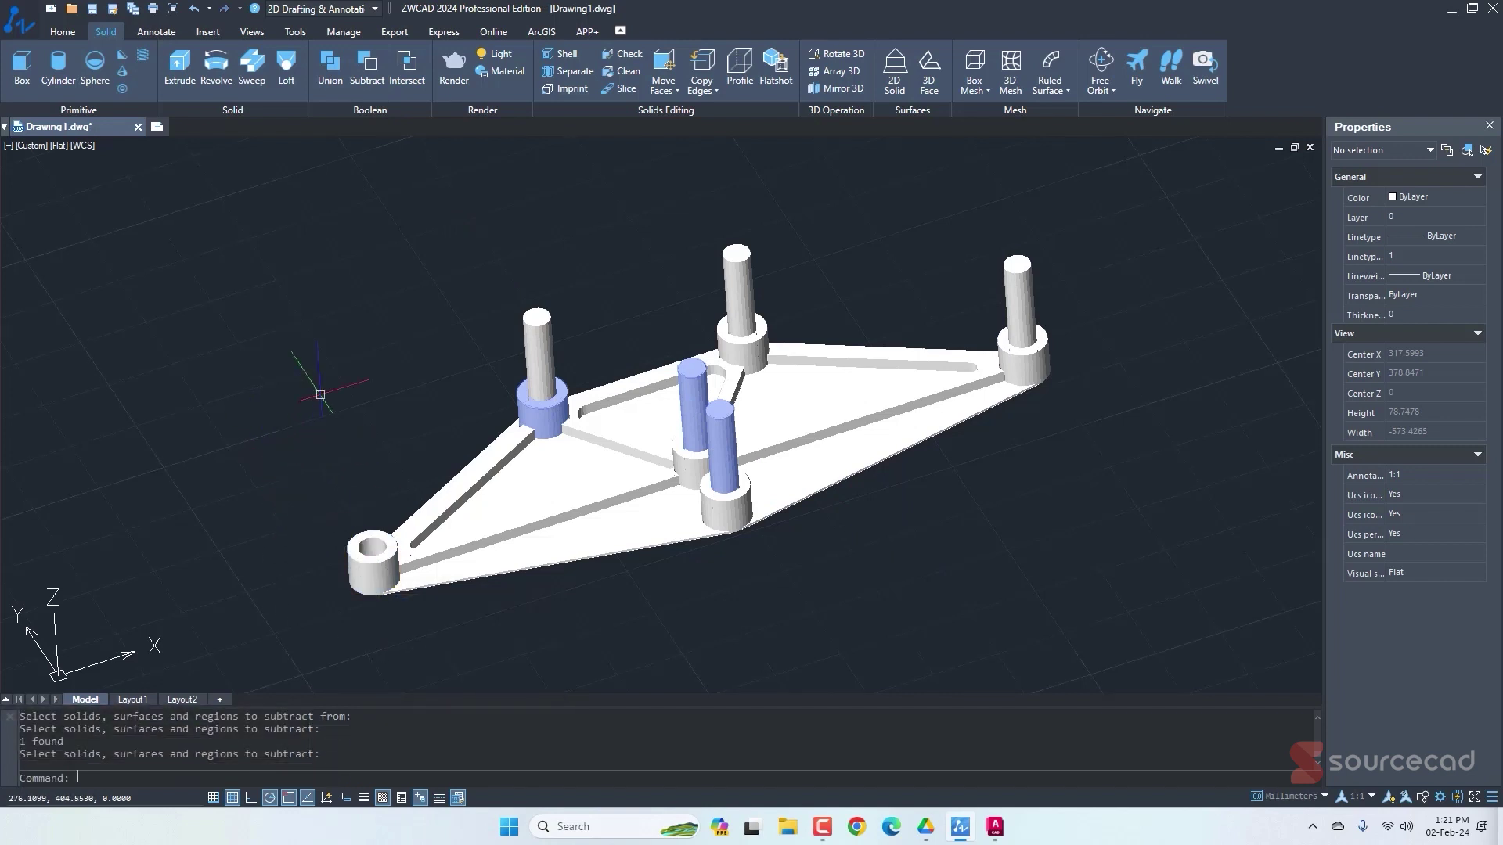
Subtract the tall inner cylinder from the upper left boss to form its through hole.
click(366, 67)
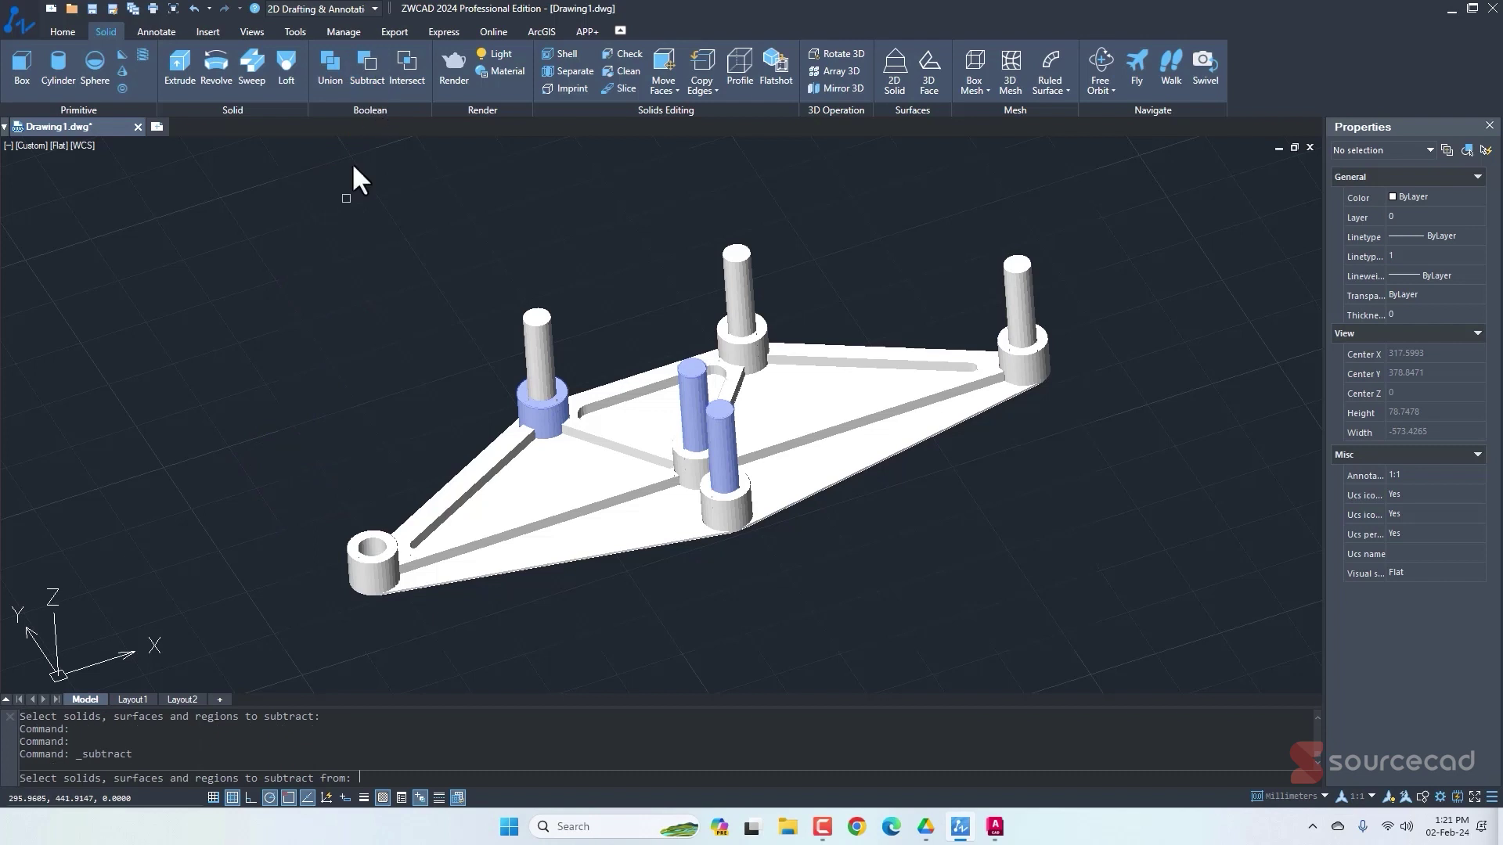
click(545, 416)
click(603, 485)
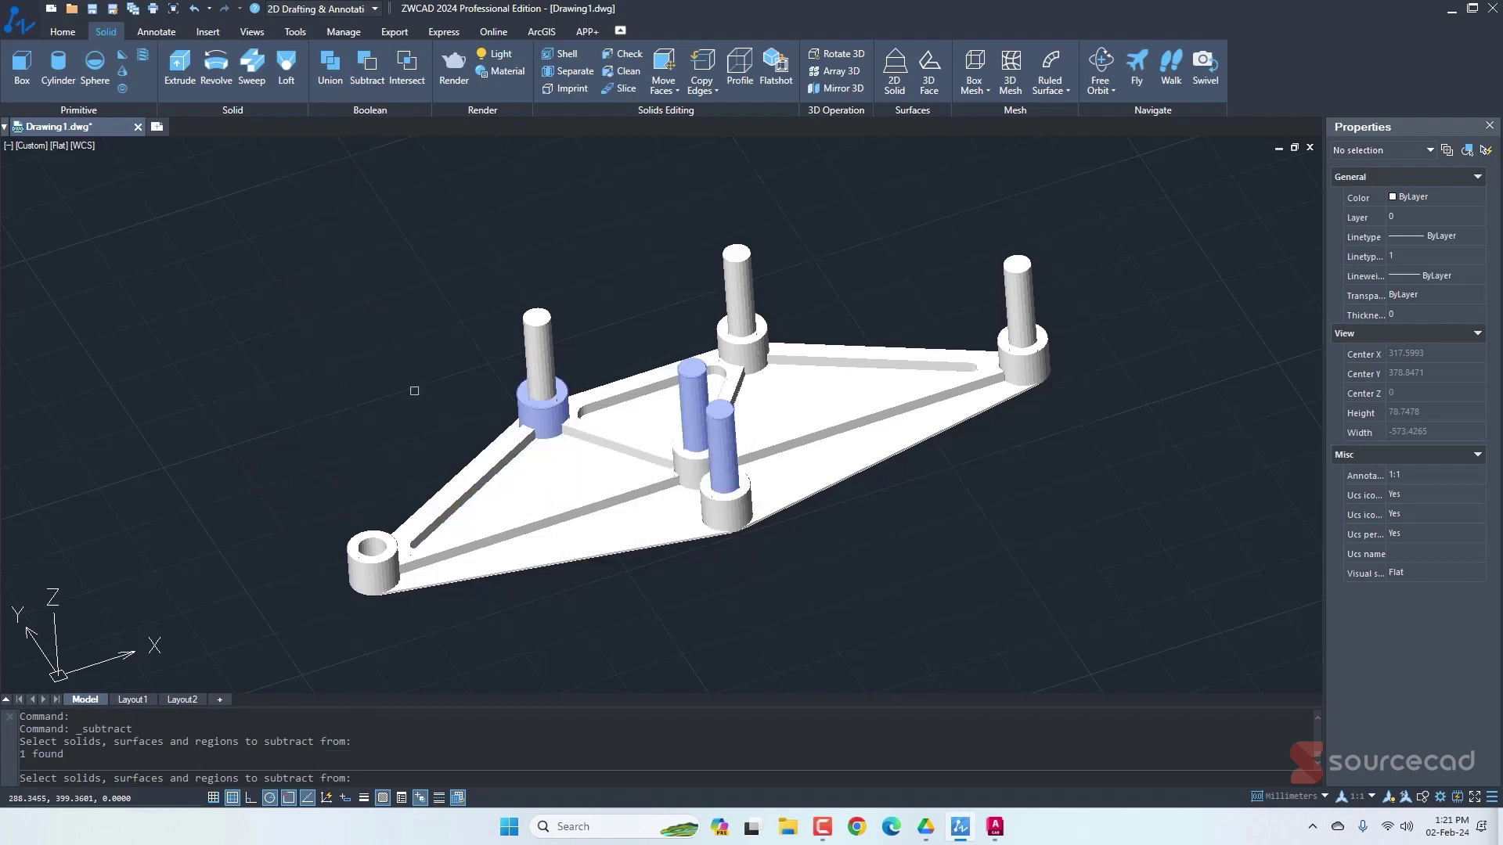
key(Return)
click(537, 345)
key(Return)
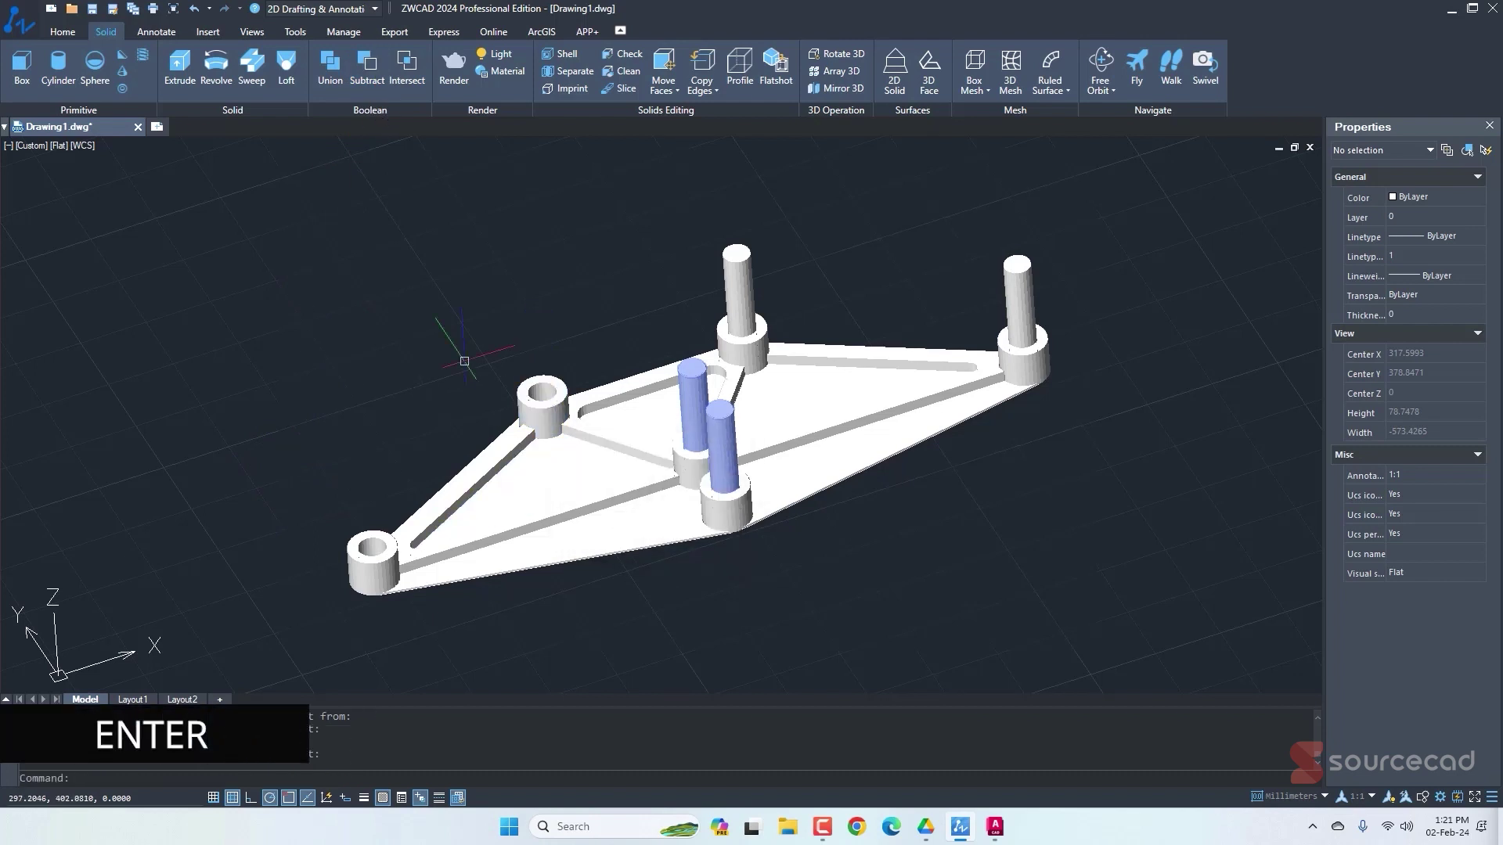
Subtract the tall inner cylinder from the upper right boss to form its through hole.
click(367, 66)
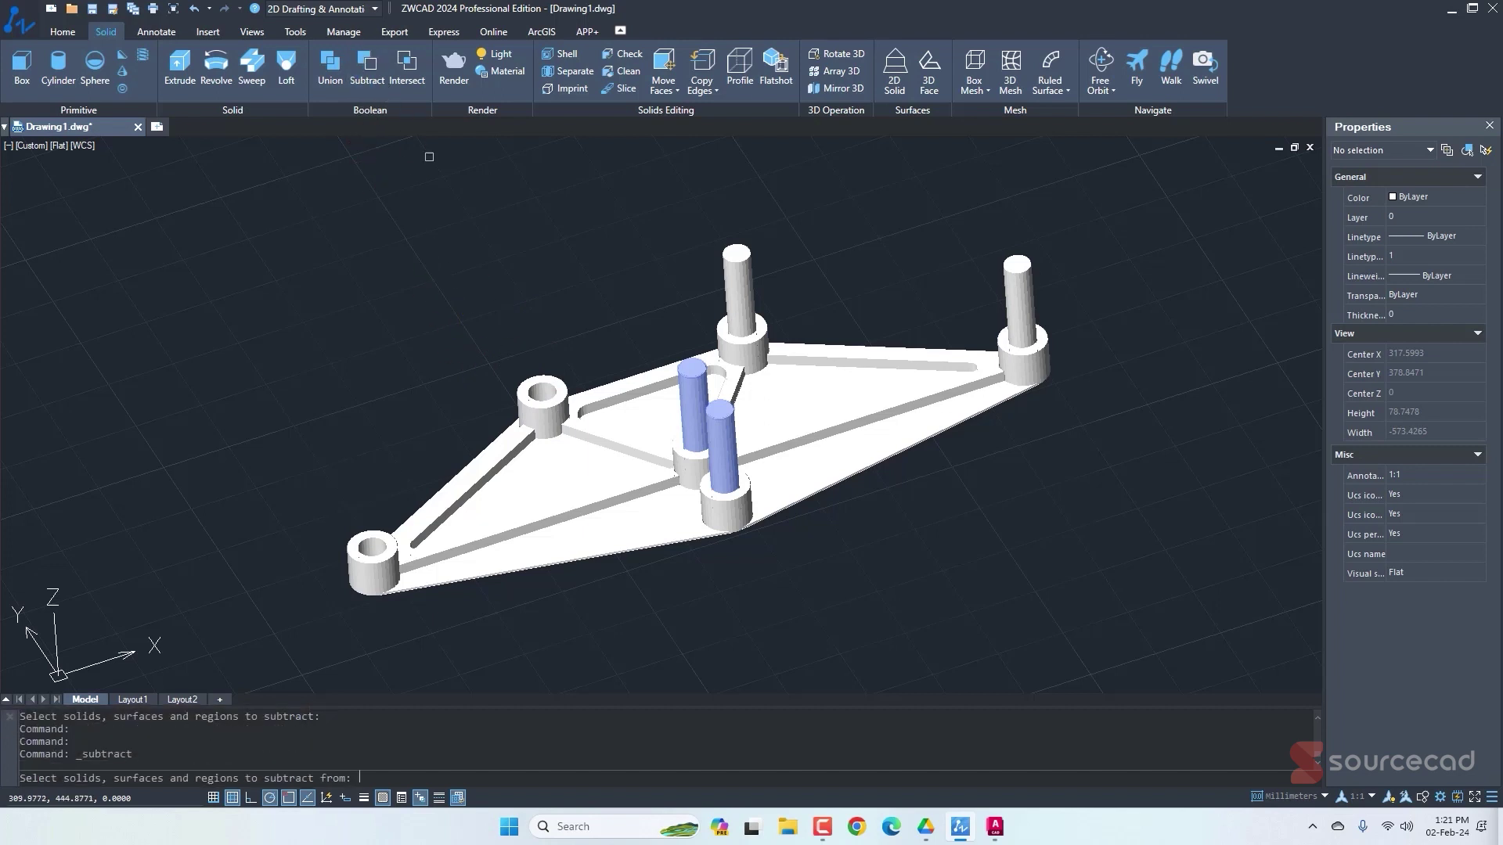
click(834, 354)
click(808, 396)
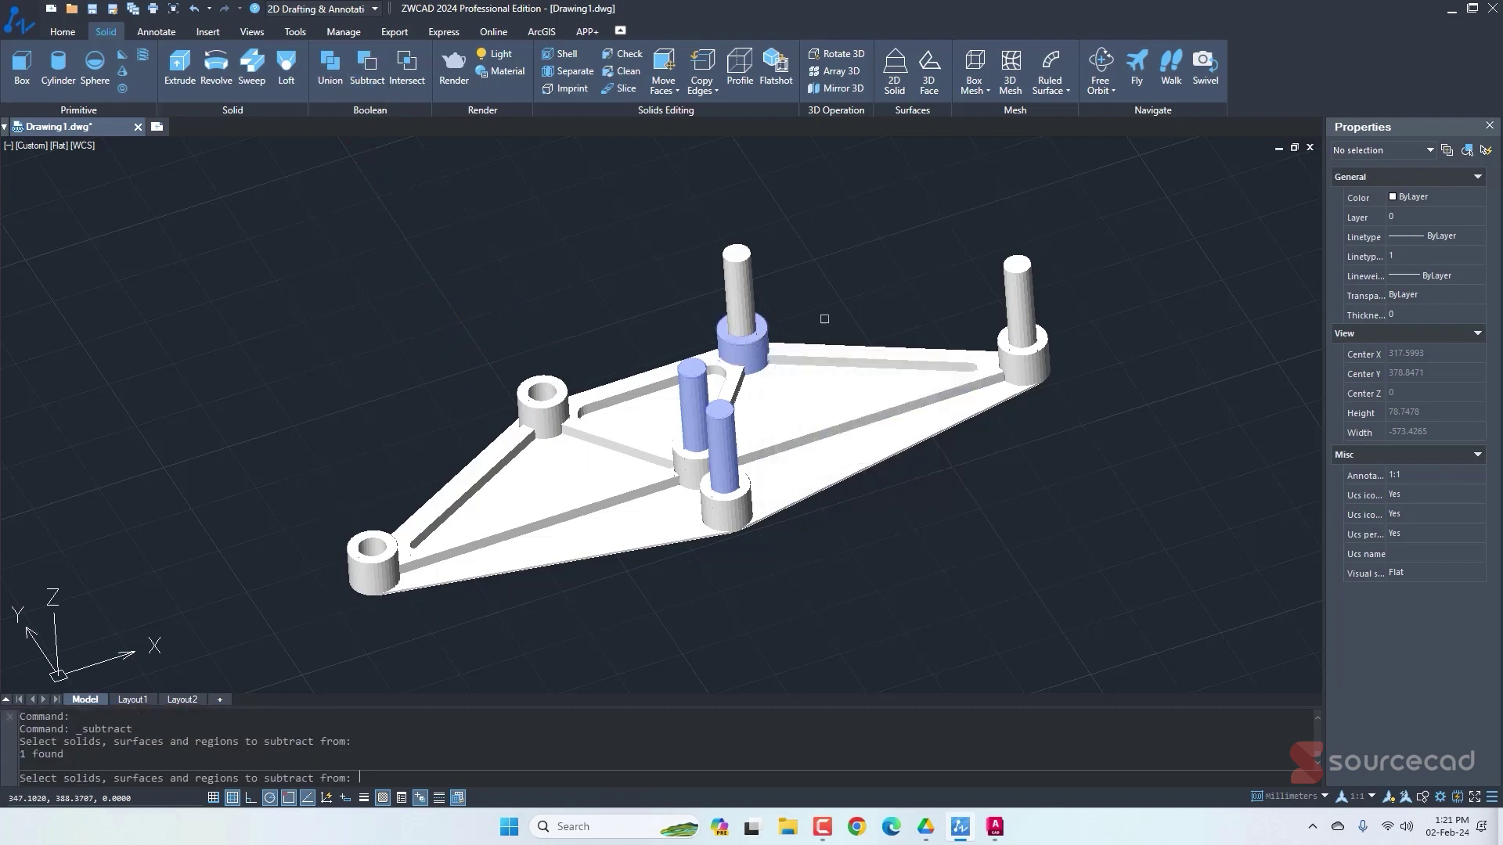
key(Return)
click(740, 282)
key(Return)
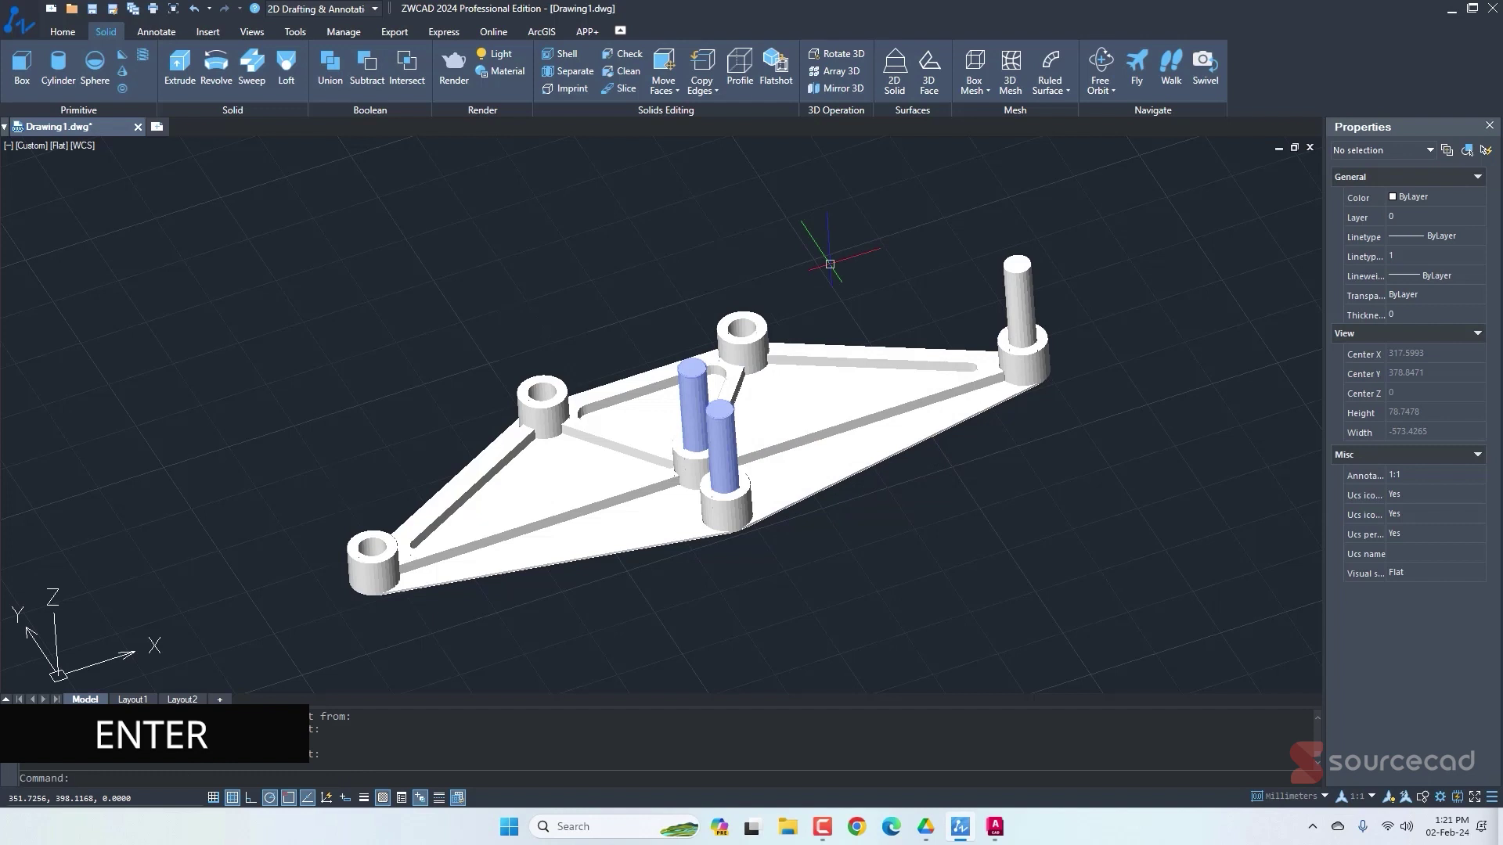
Subtract the tall inner cylinder from the right end boss to form its through hole.
key(Return)
click(1045, 358)
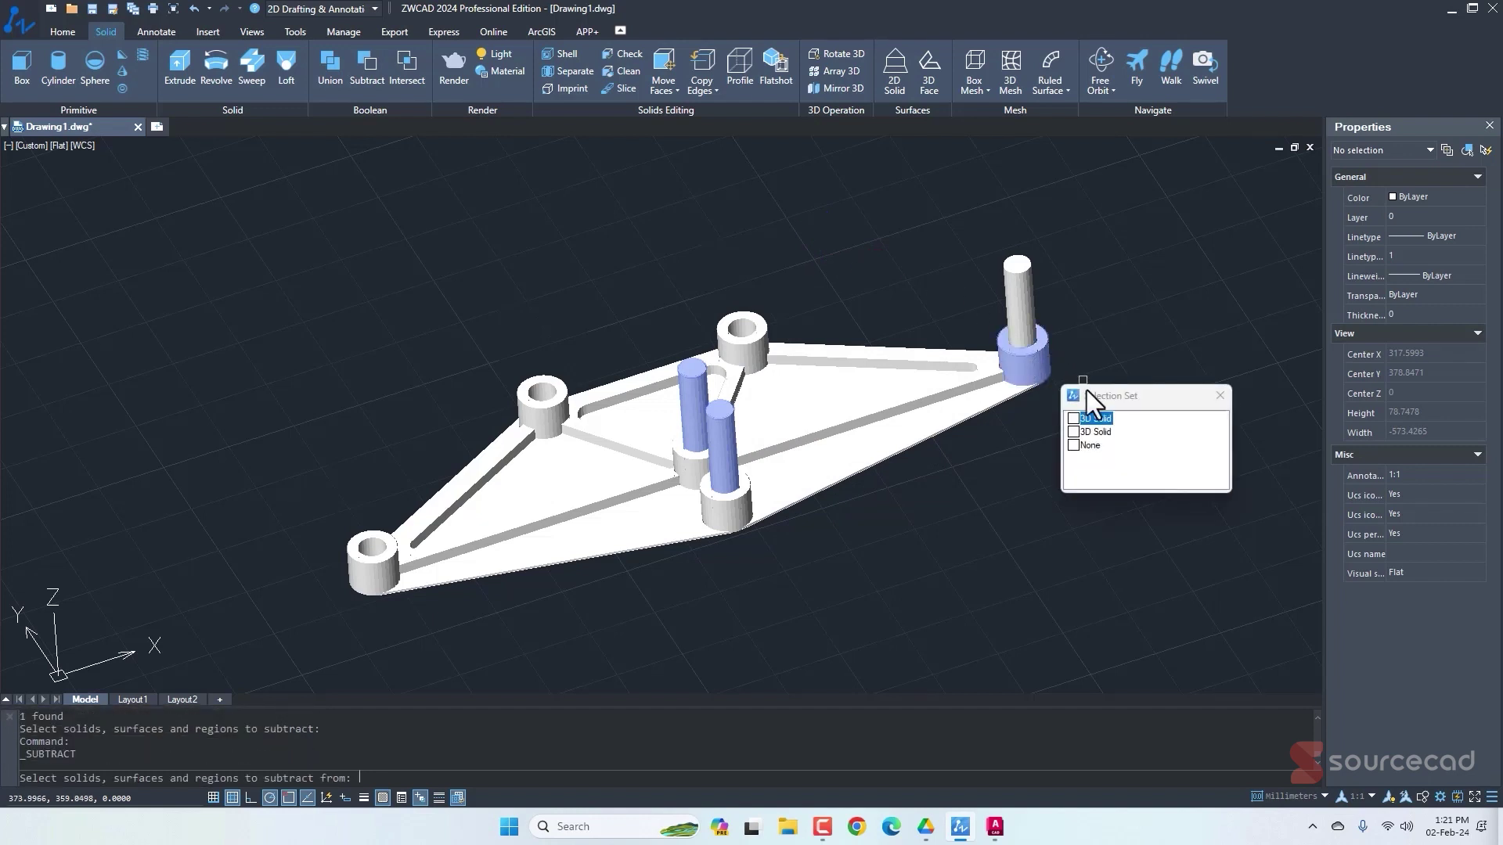
click(1095, 418)
key(Return)
click(1019, 298)
key(Return)
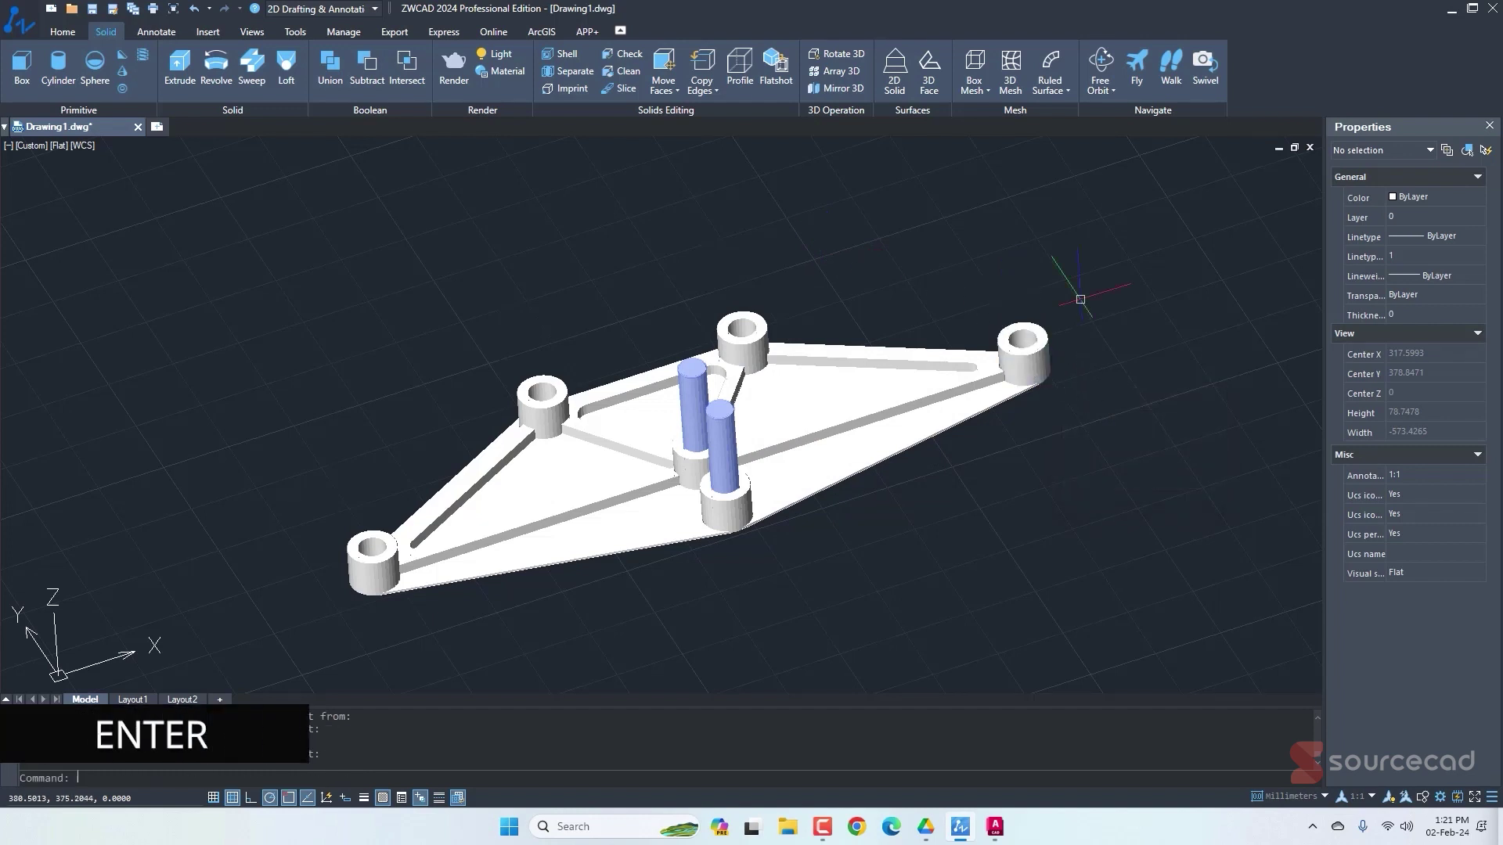
Subtract the tall inner cylinder from the lower middle boss to form its through hole.
key(Return)
click(756, 518)
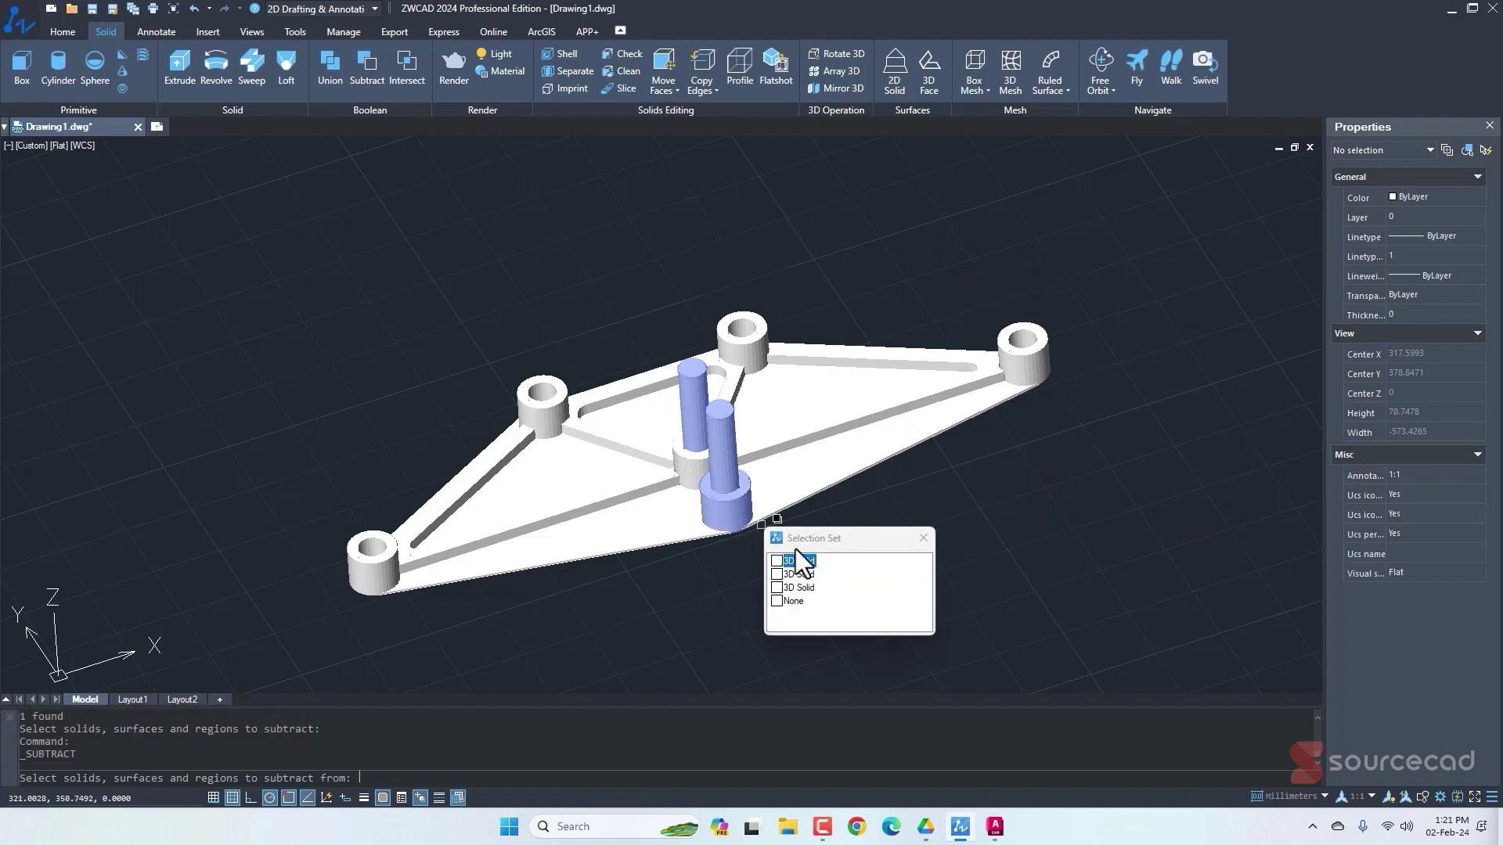
click(799, 561)
key(Return)
click(743, 426)
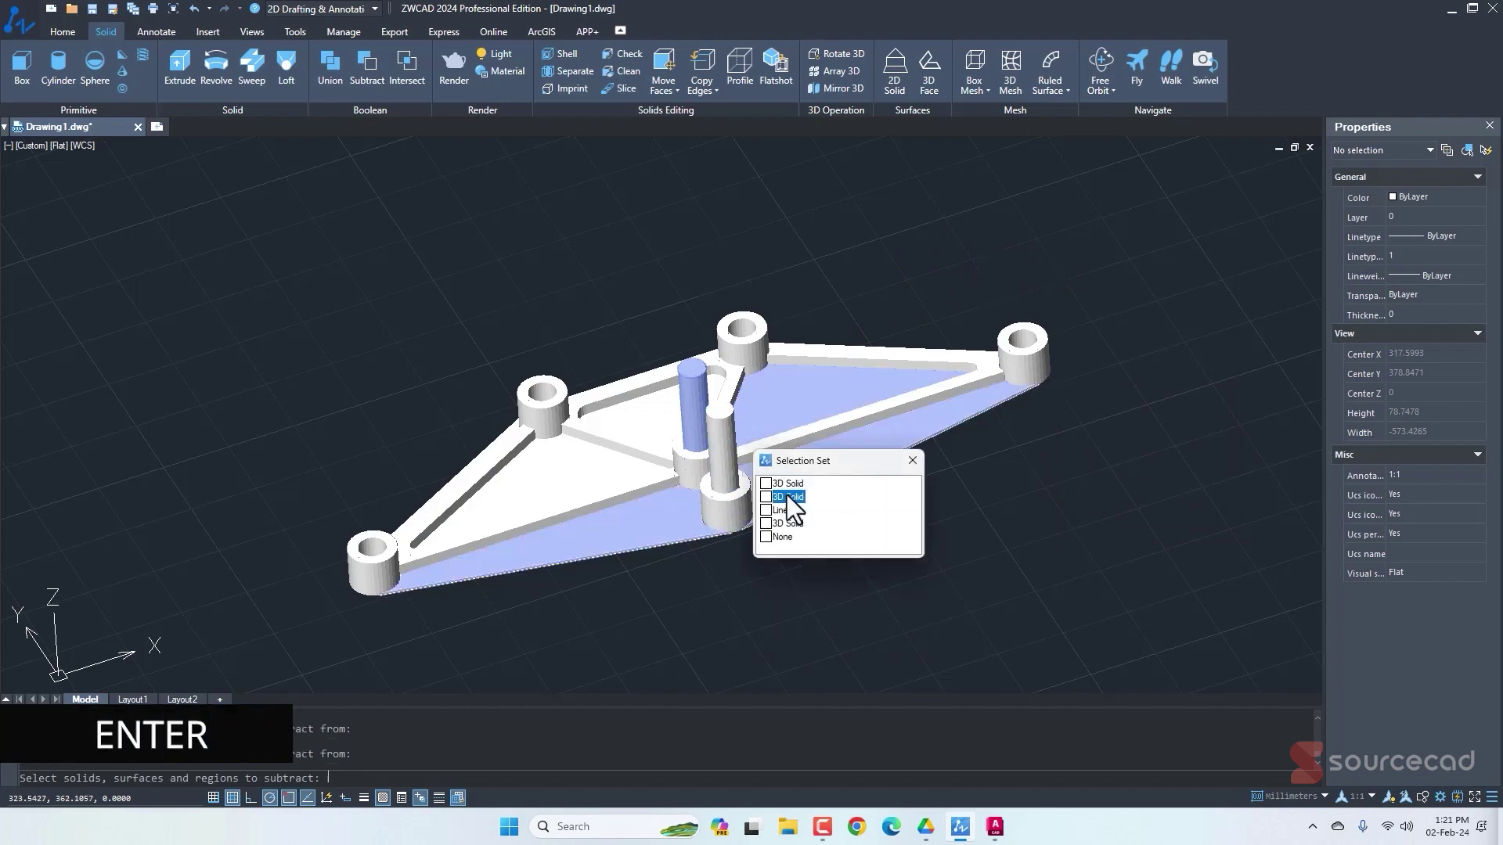
click(788, 498)
key(Return)
key(Return)
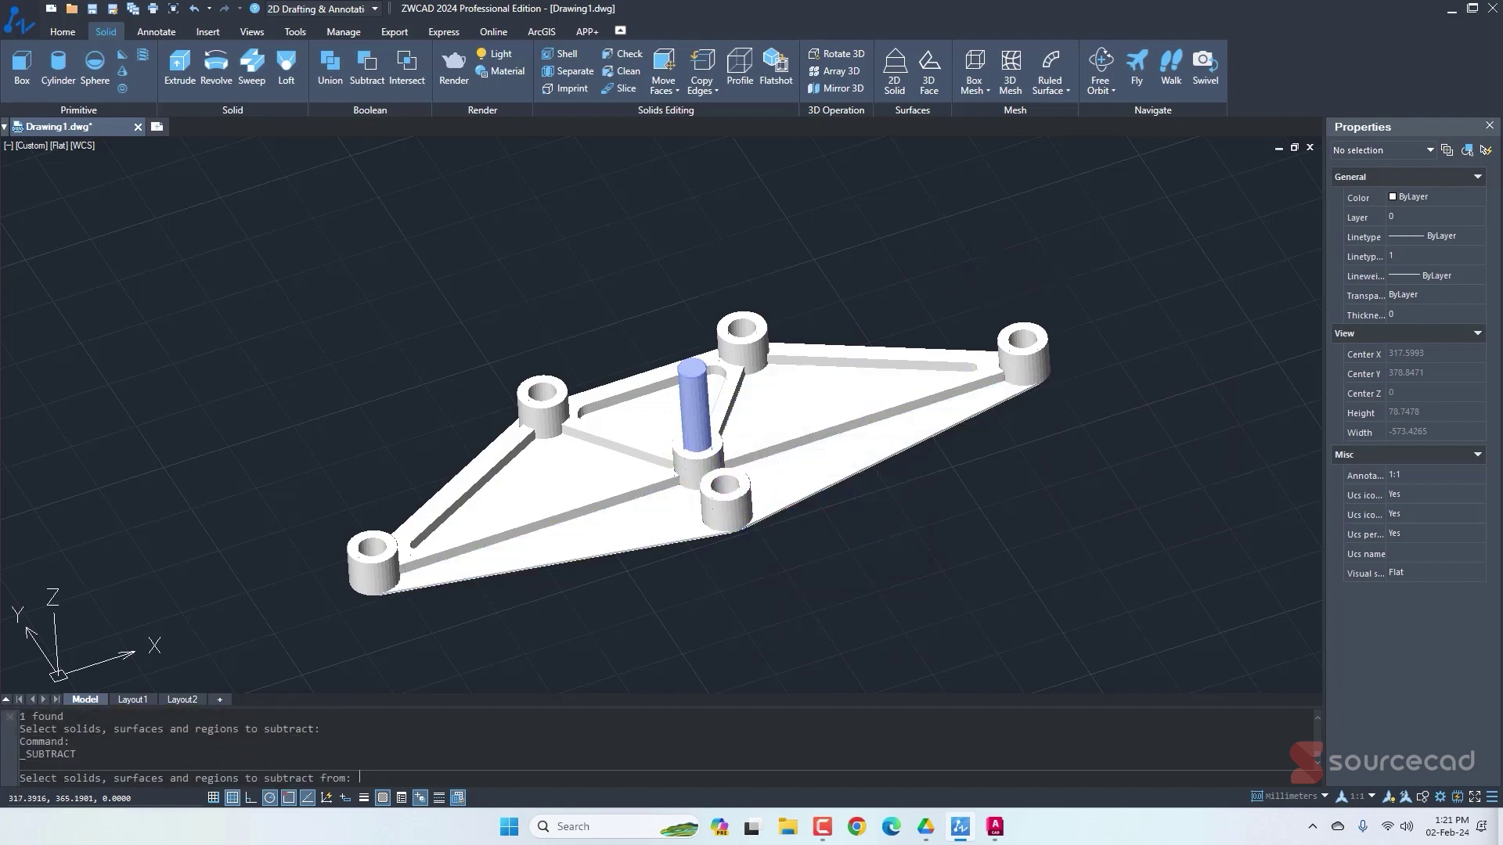
click(697, 461)
key(Escape)
Subtract the tall inner cylinder from the central boss to form its through hole.
shift+middle_drag(956, 509, 1076, 587)
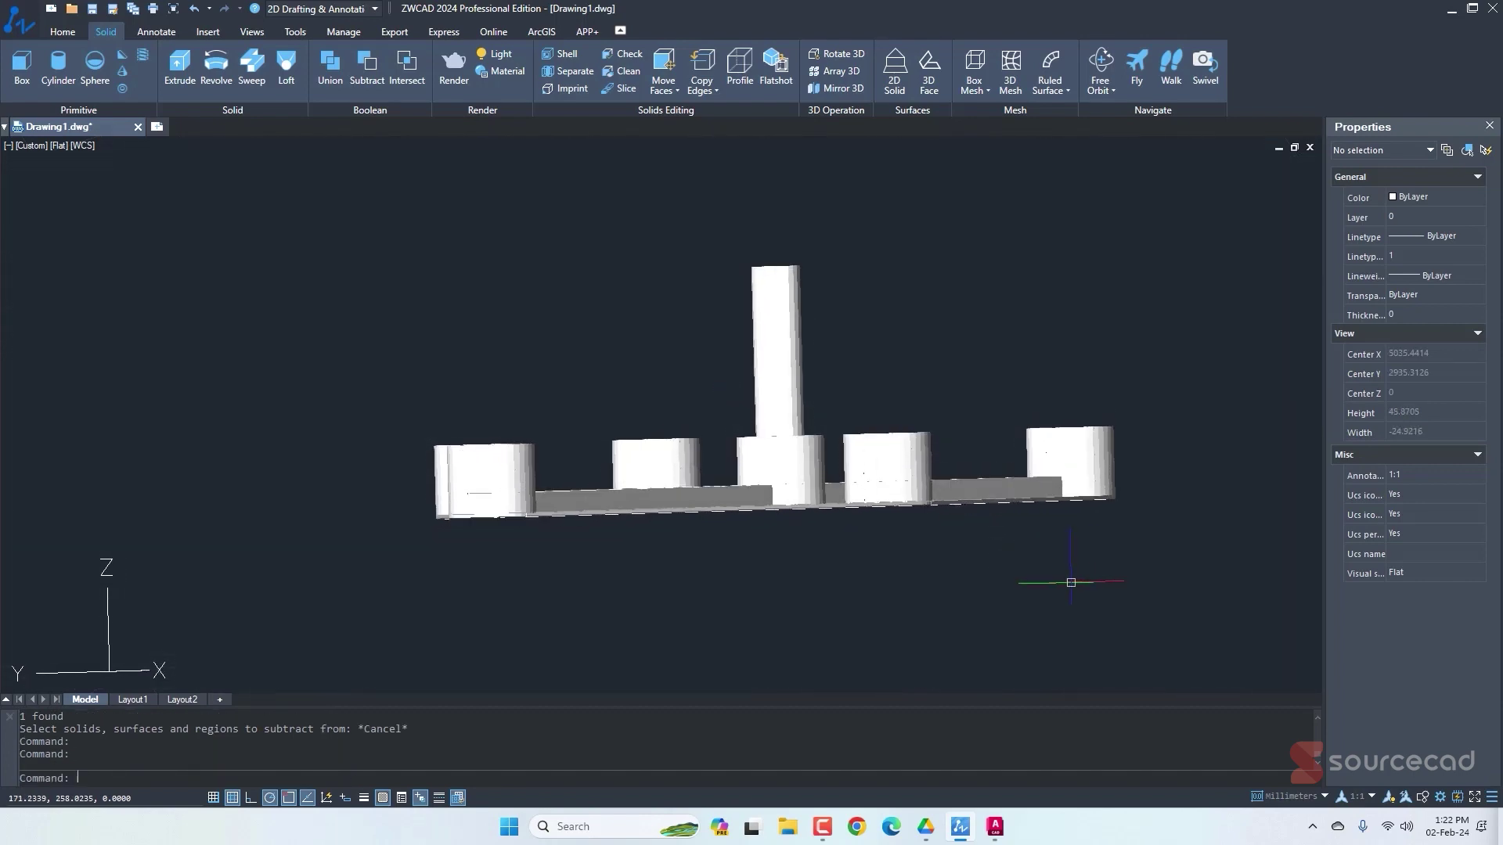
click(364, 69)
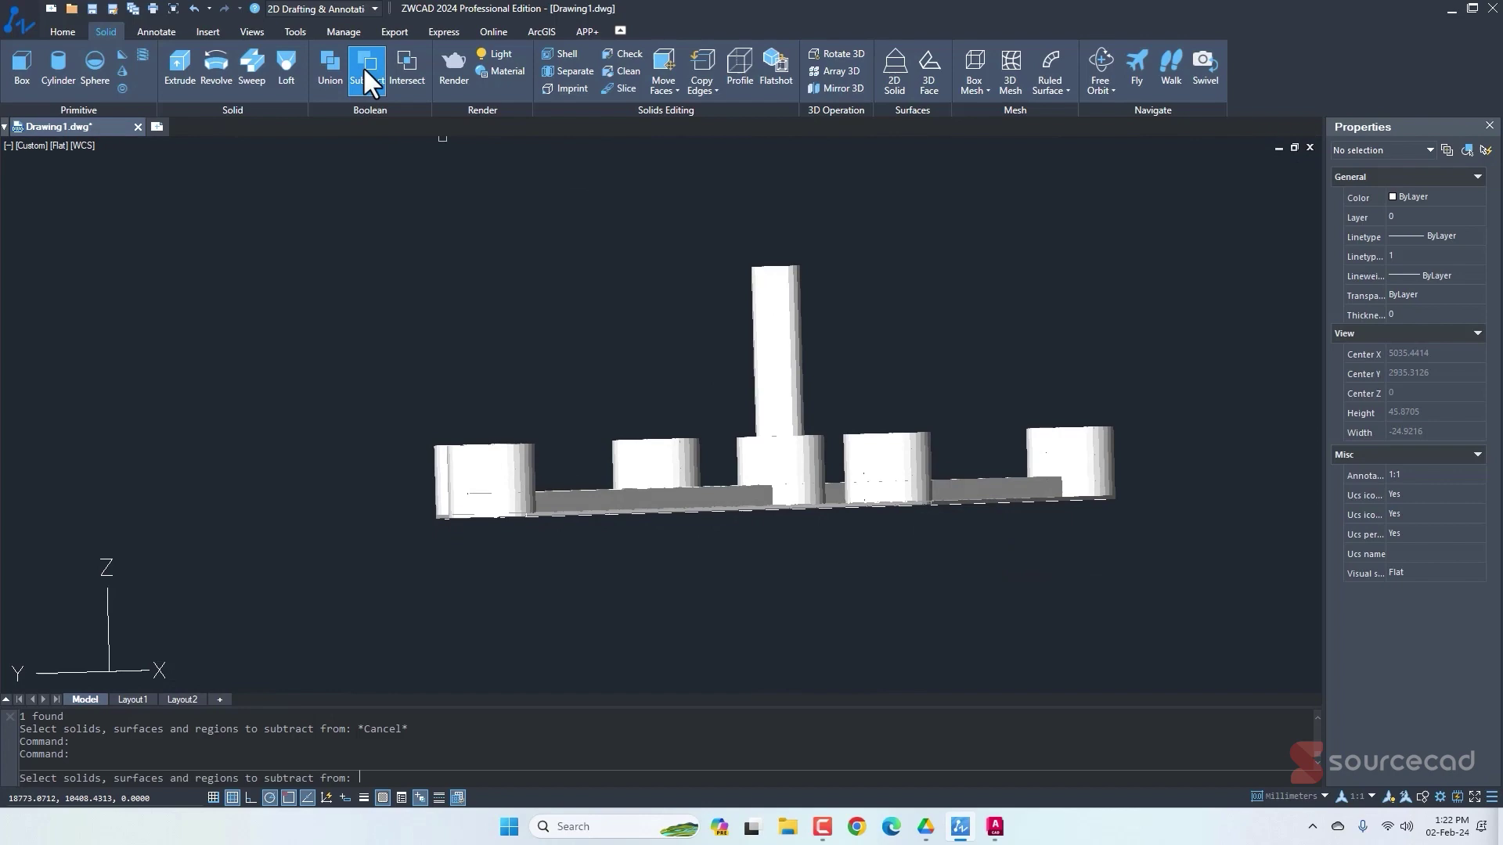
click(786, 446)
key(Return)
click(782, 338)
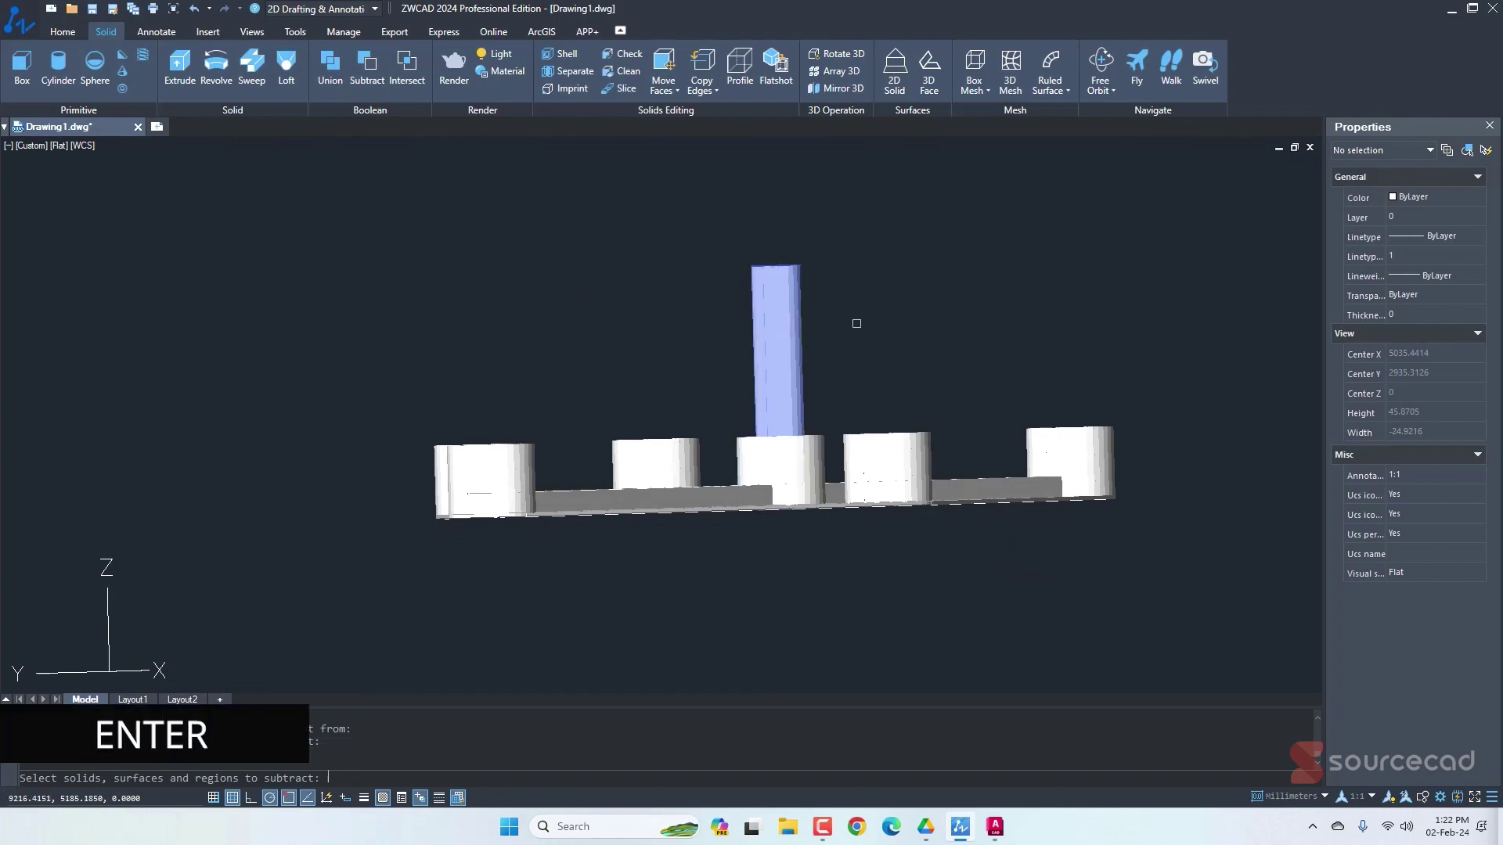
key(Return)
mouse_move(856, 325)
shift+middle_down()
mouse_move(973, 436)
mouse_move(879, 423)
mouse_move(920, 375)
shift+middle_up()
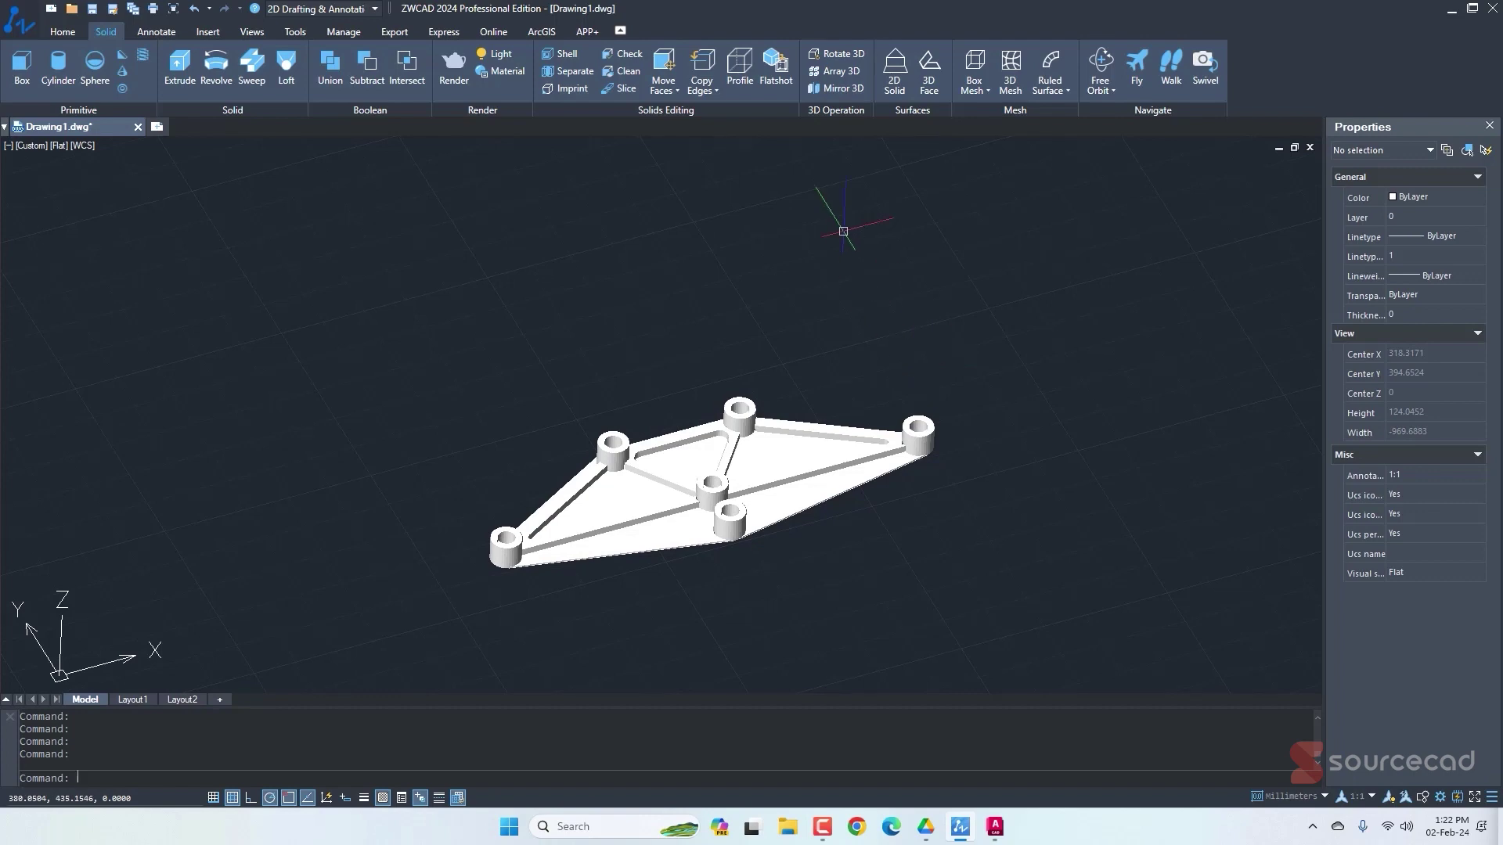
Union the base plate, truss ribs and all bosses into a single solid.
click(835, 88)
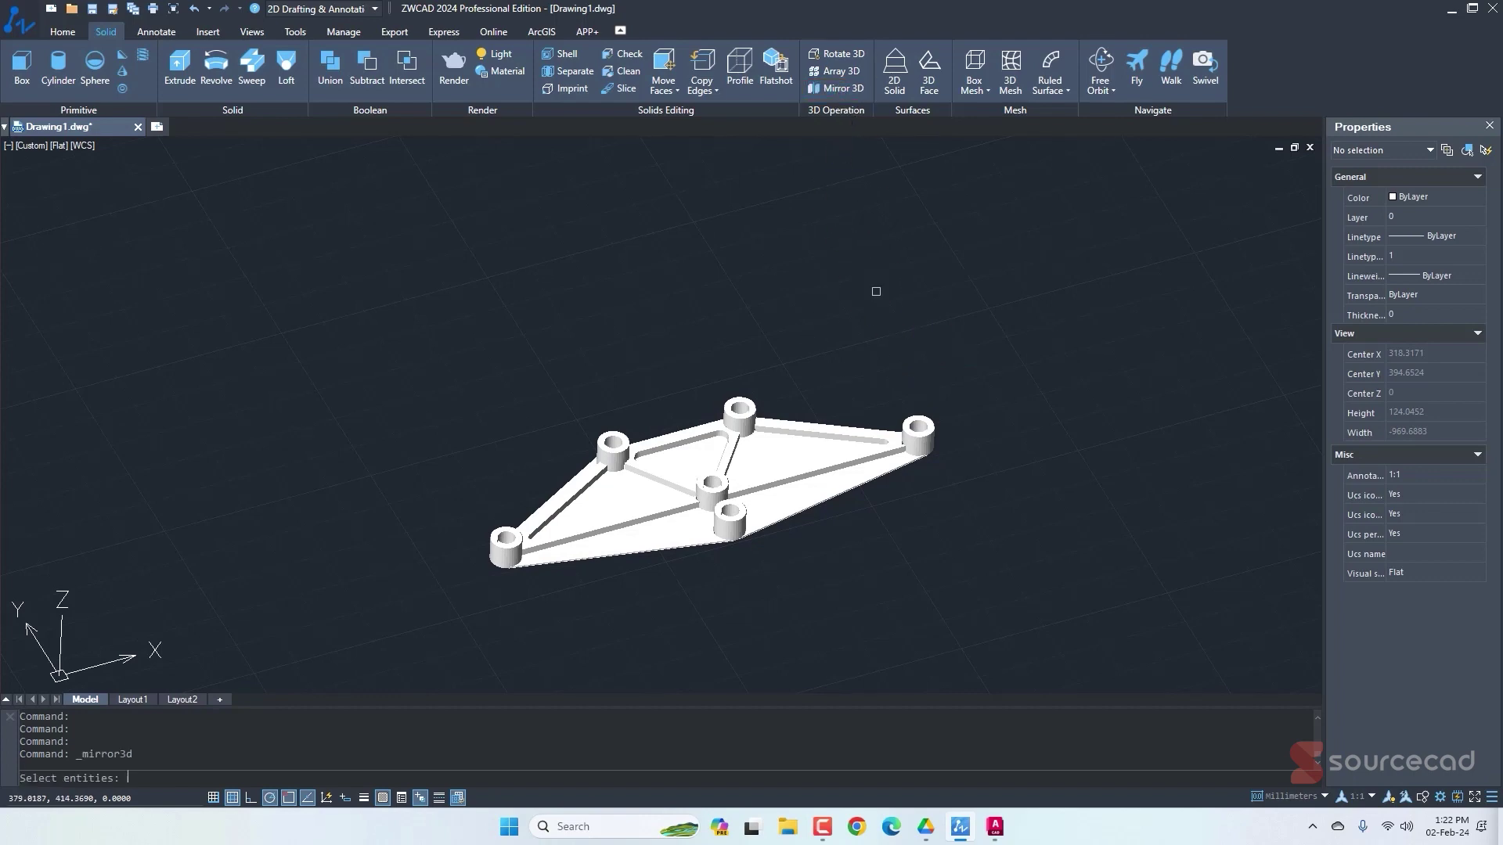
key(Escape)
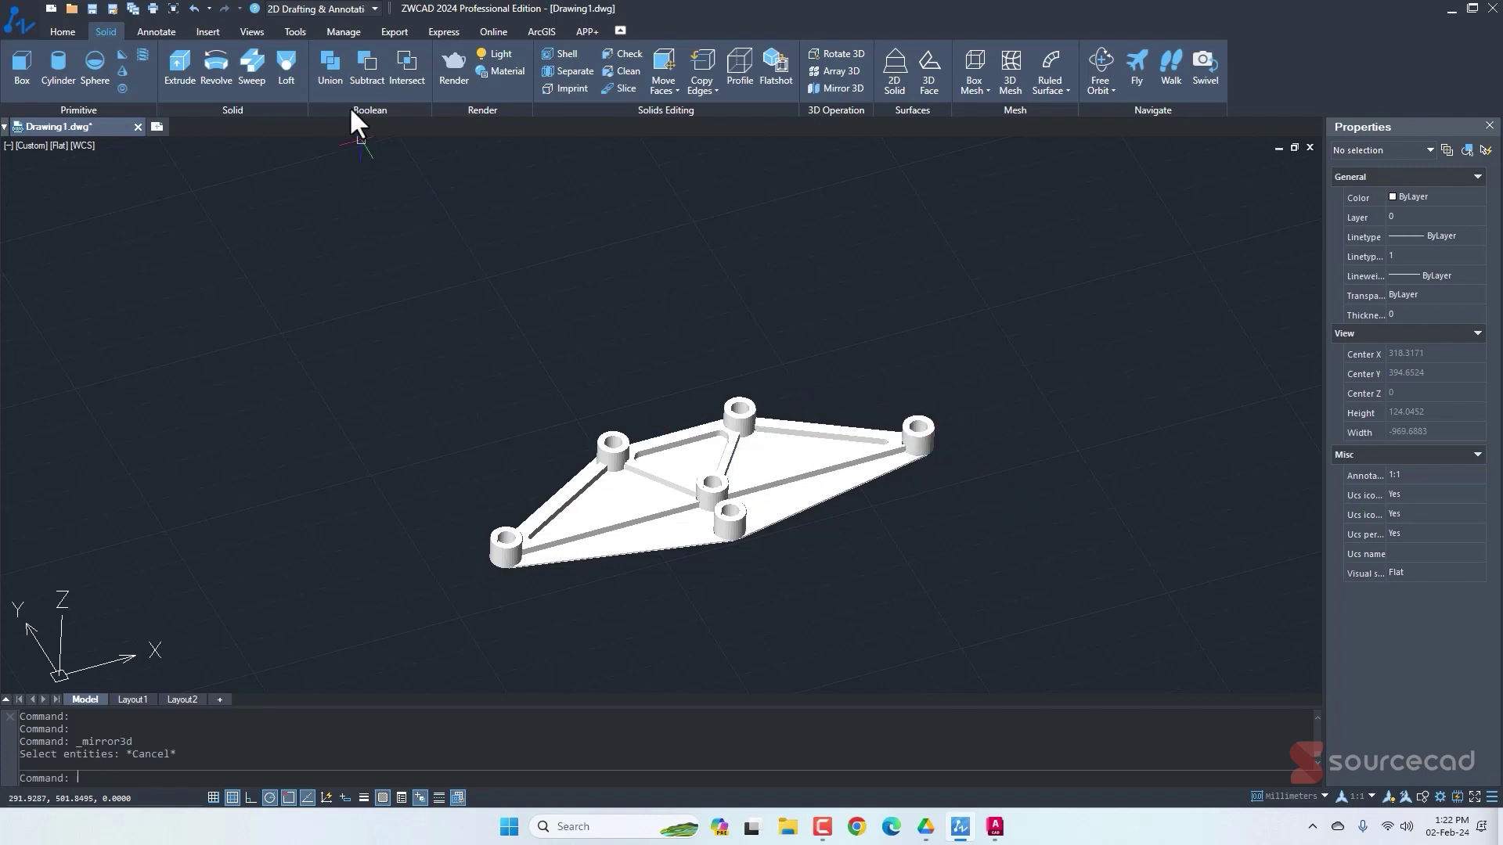
click(331, 69)
click(352, 280)
click(1034, 610)
key(Return)
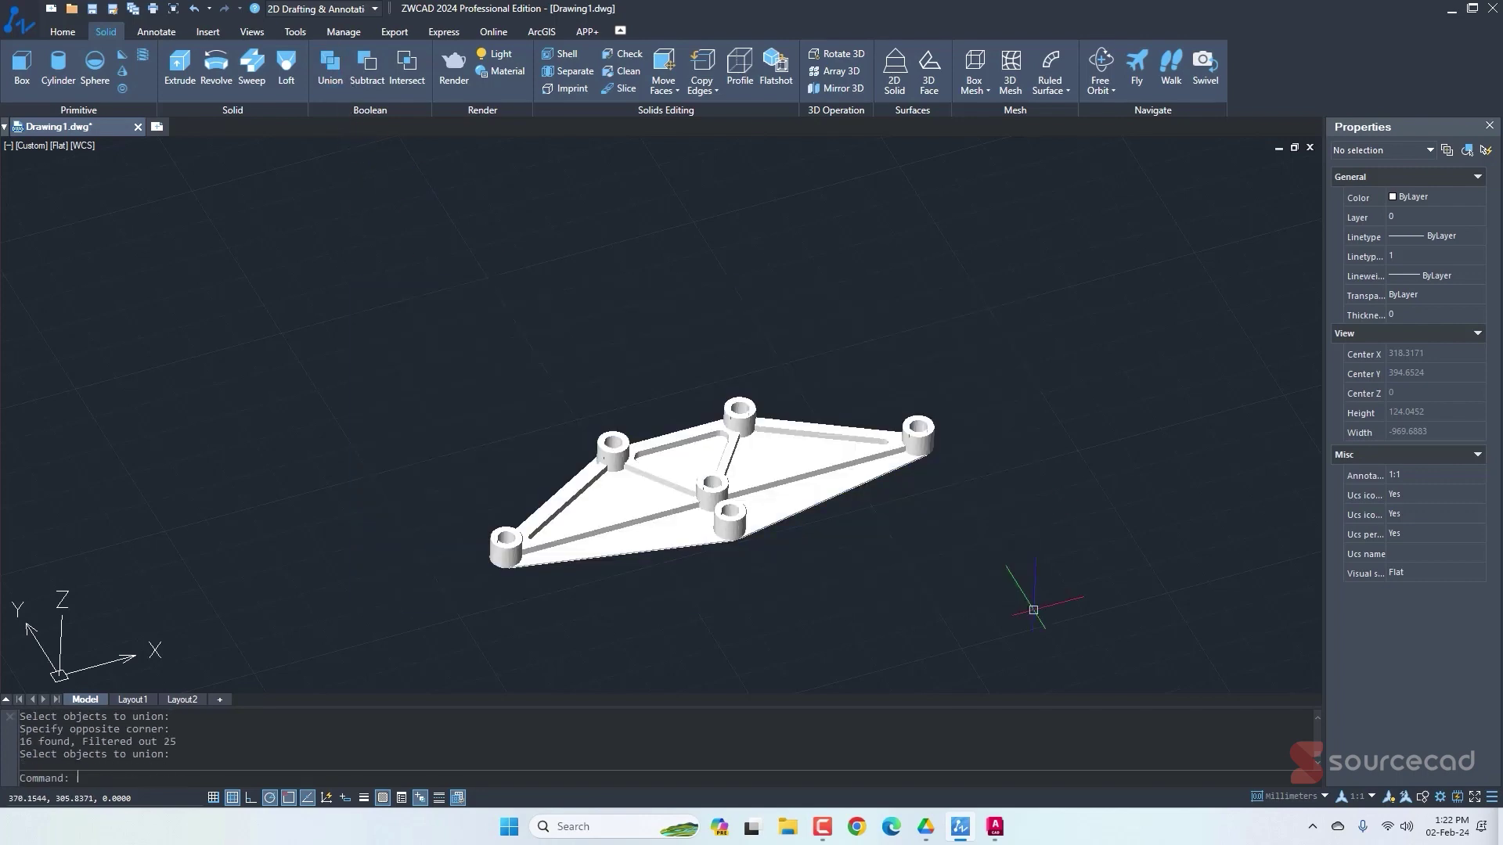
click(809, 480)
key(Return)
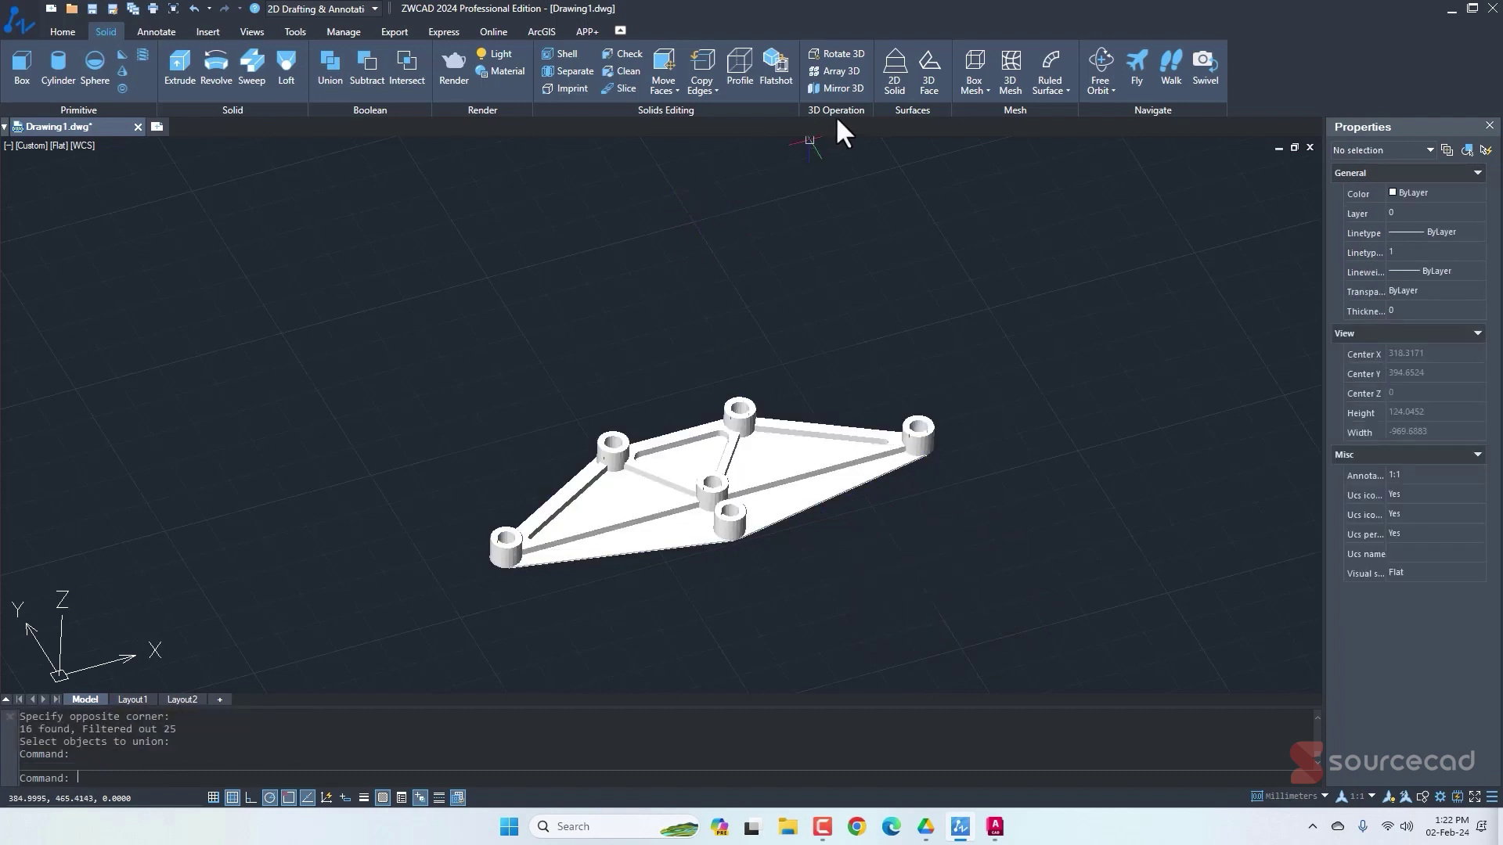
Mirror the truss solid in 3D about its flat underside, defining the plane with three points on the bottom edges and keeping the source object.
click(849, 86)
click(704, 485)
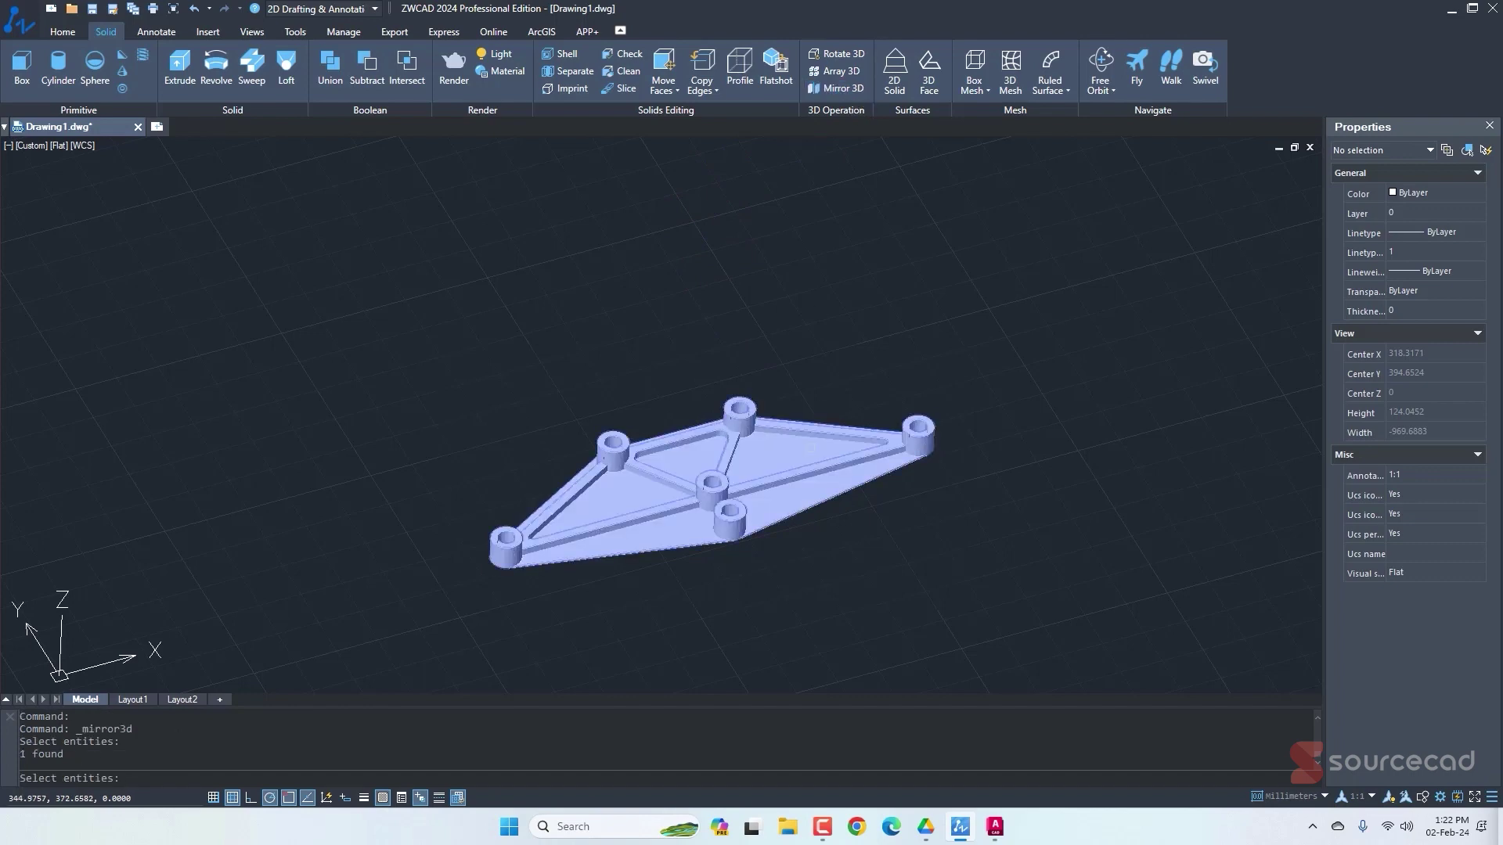
key(Return)
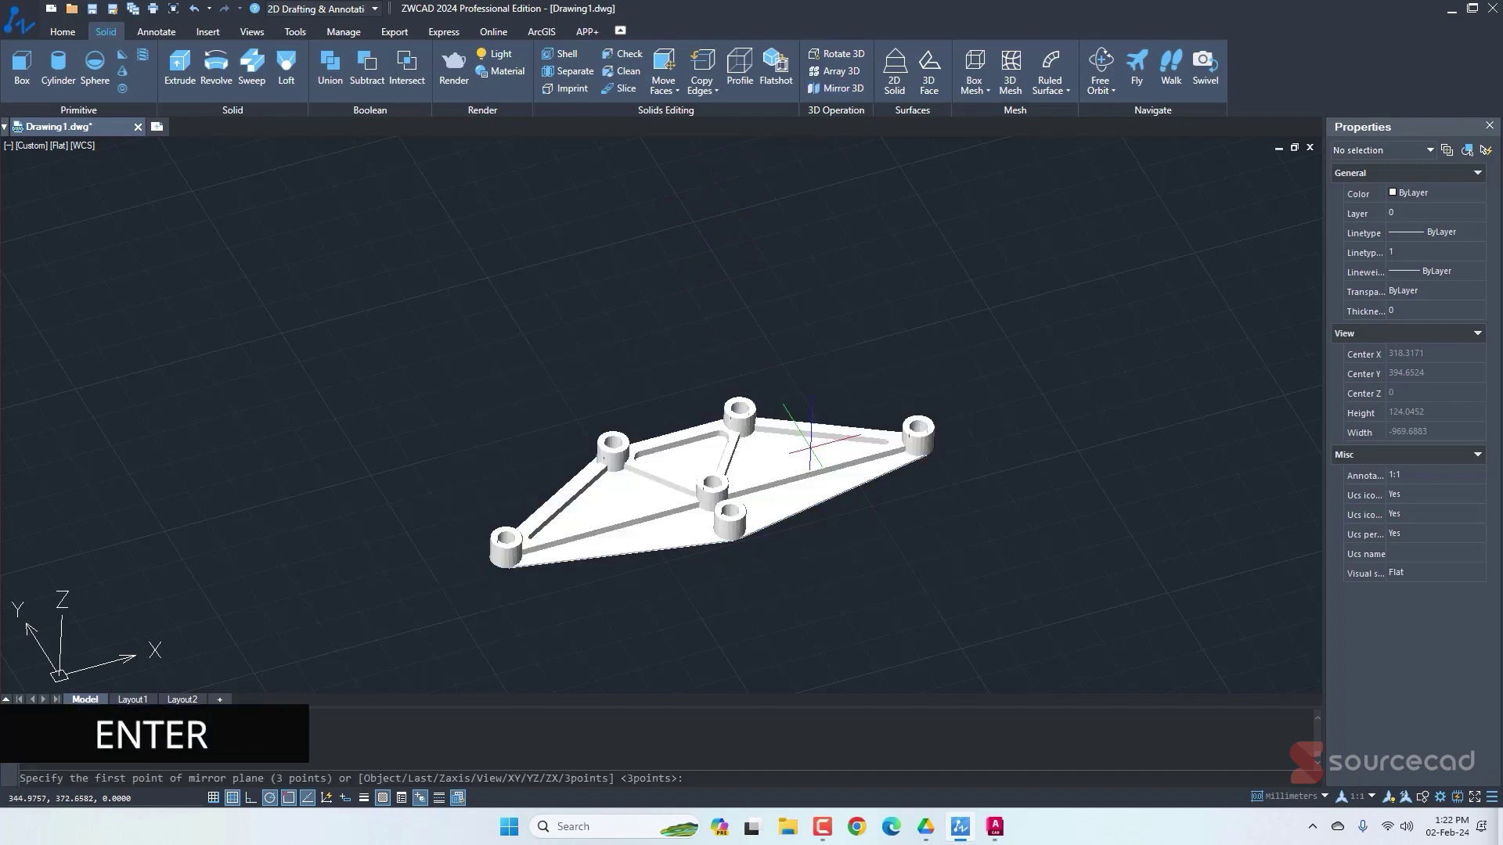
shift+middle_drag(829, 533, 852, 553)
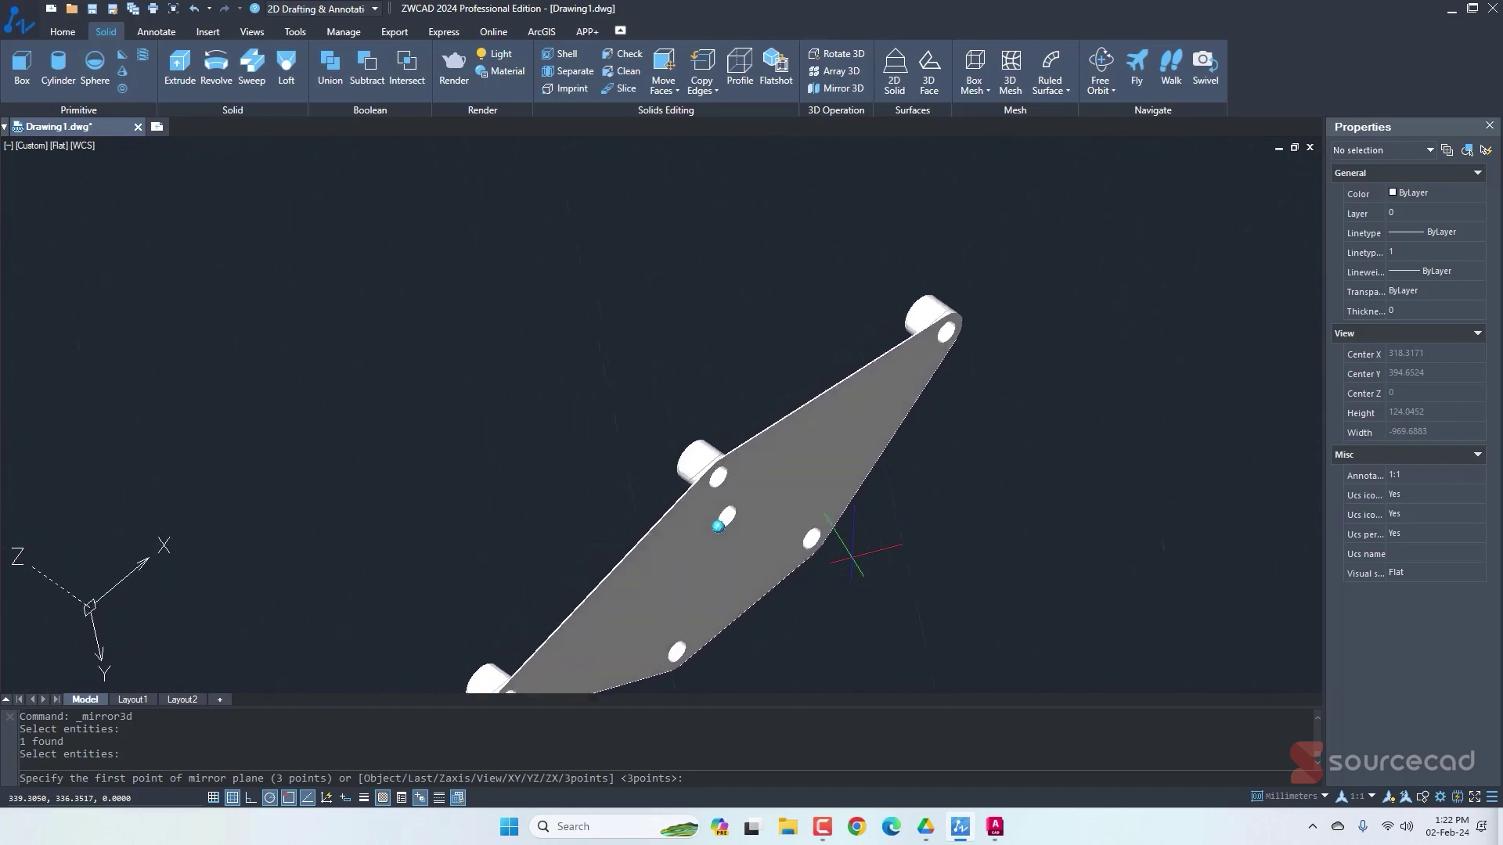
scroll(854, 544, up, 5)
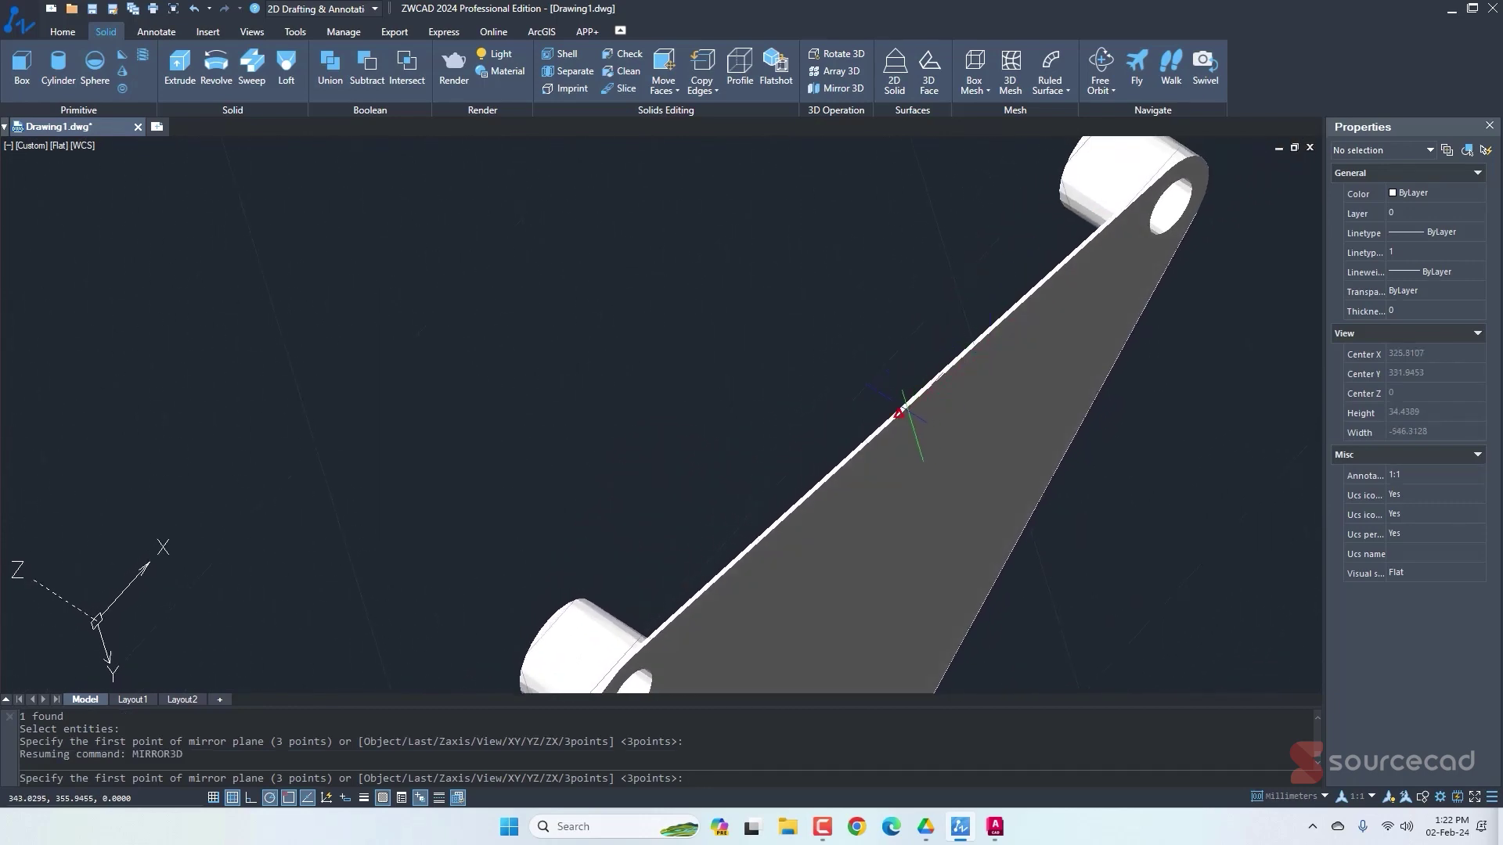
click(900, 412)
shift+middle_drag(900, 412, 671, 501)
click(608, 481)
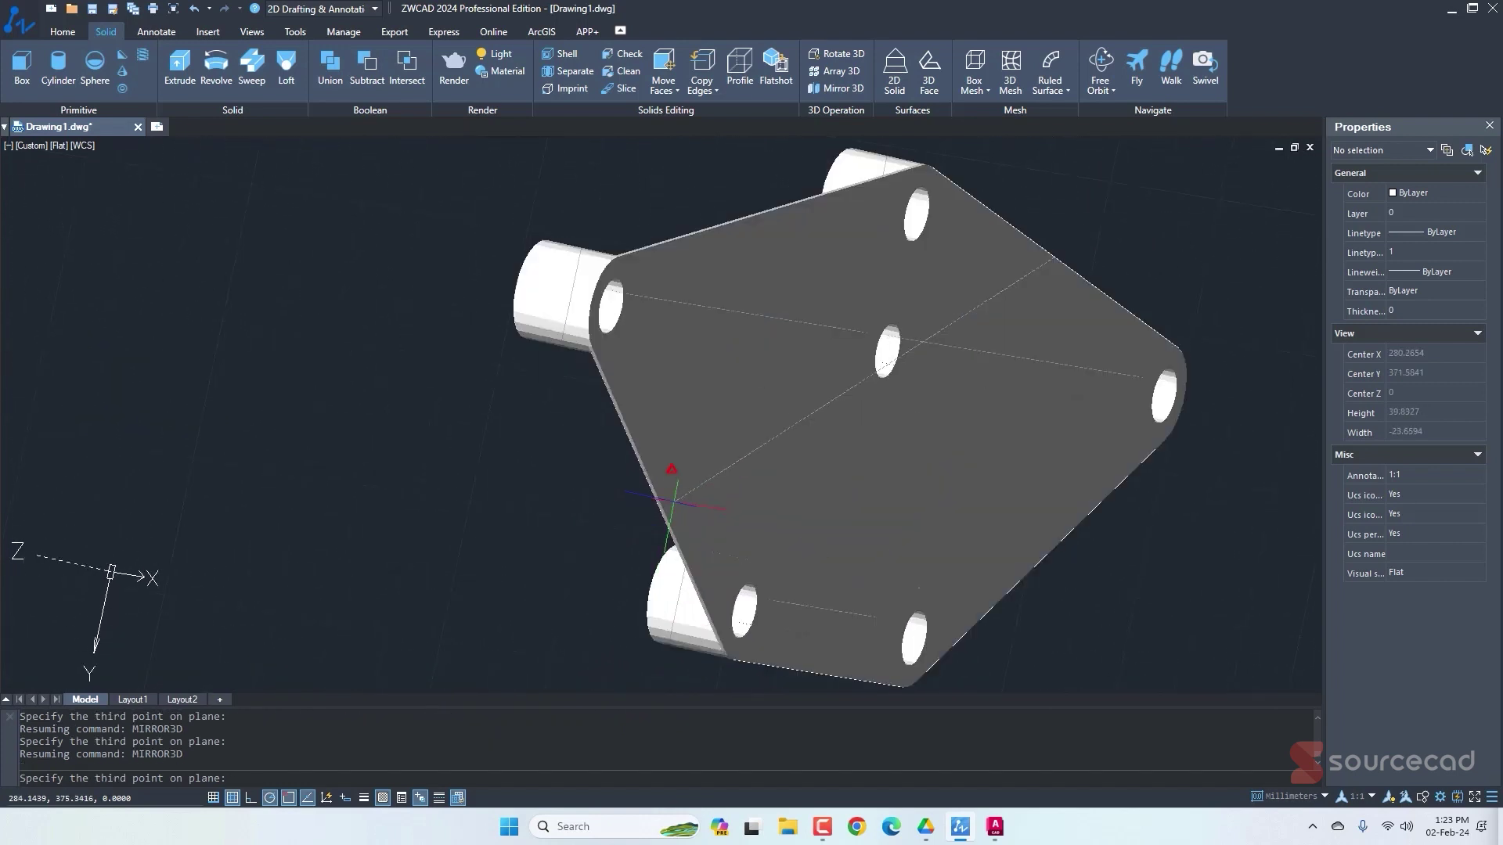
scroll(672, 501, up, 8)
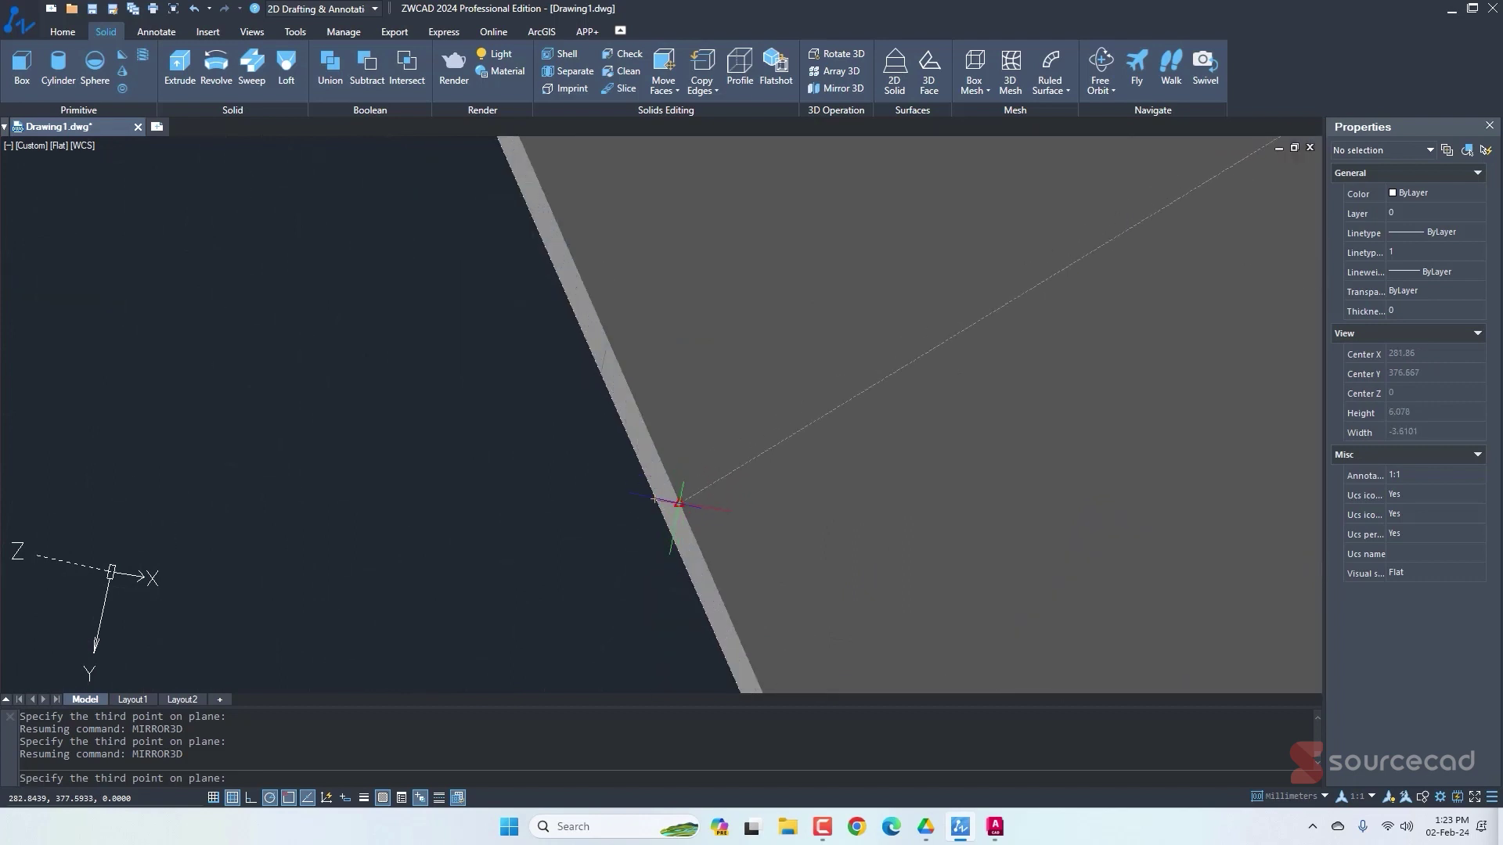
click(678, 502)
key(Return)
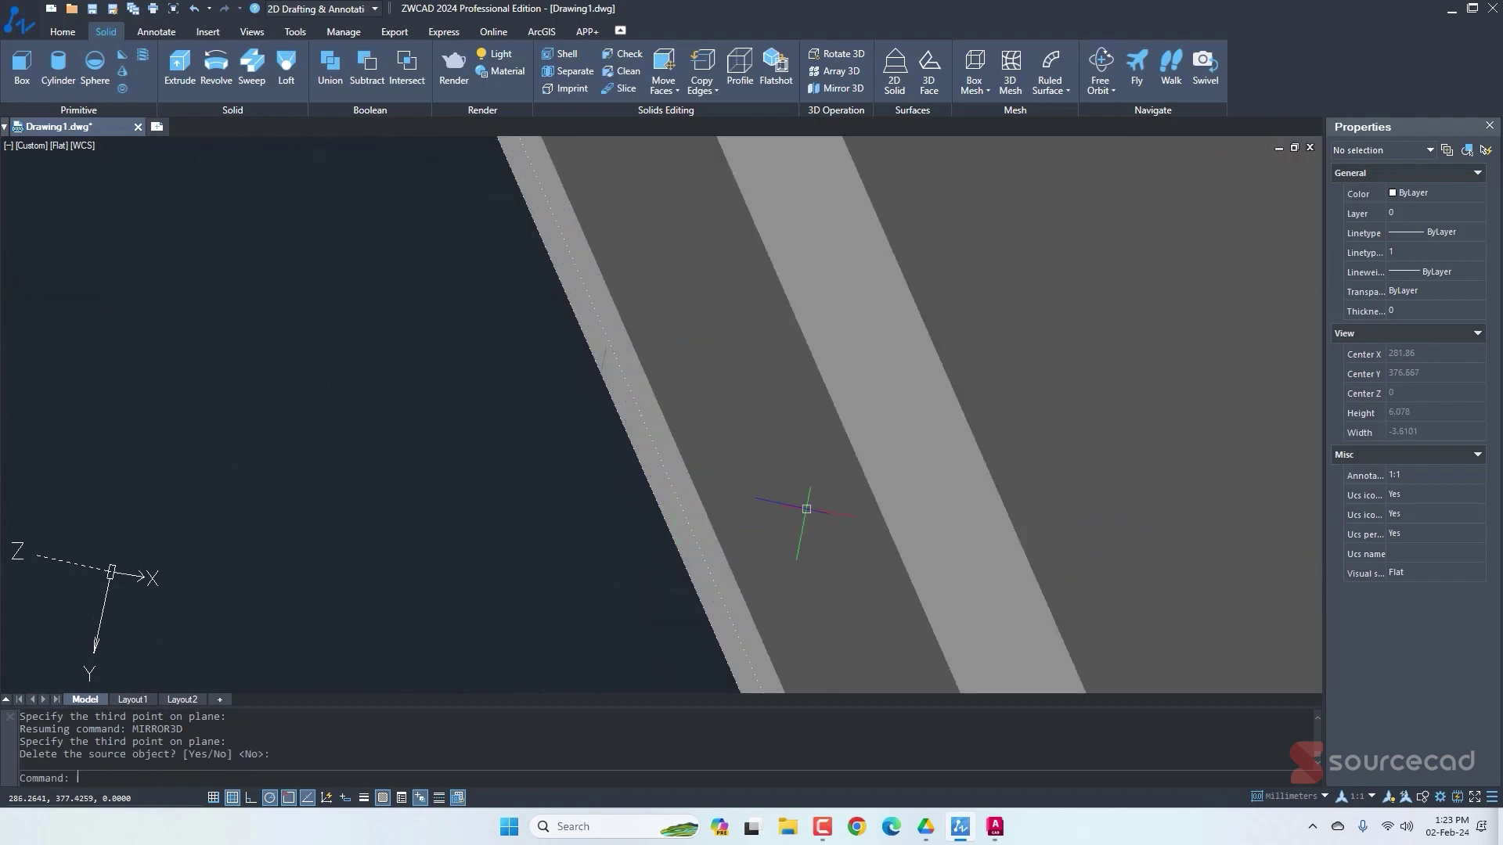
Union the original truss and its mirrored copy into one double-sided solid.
scroll(806, 508, down, 8)
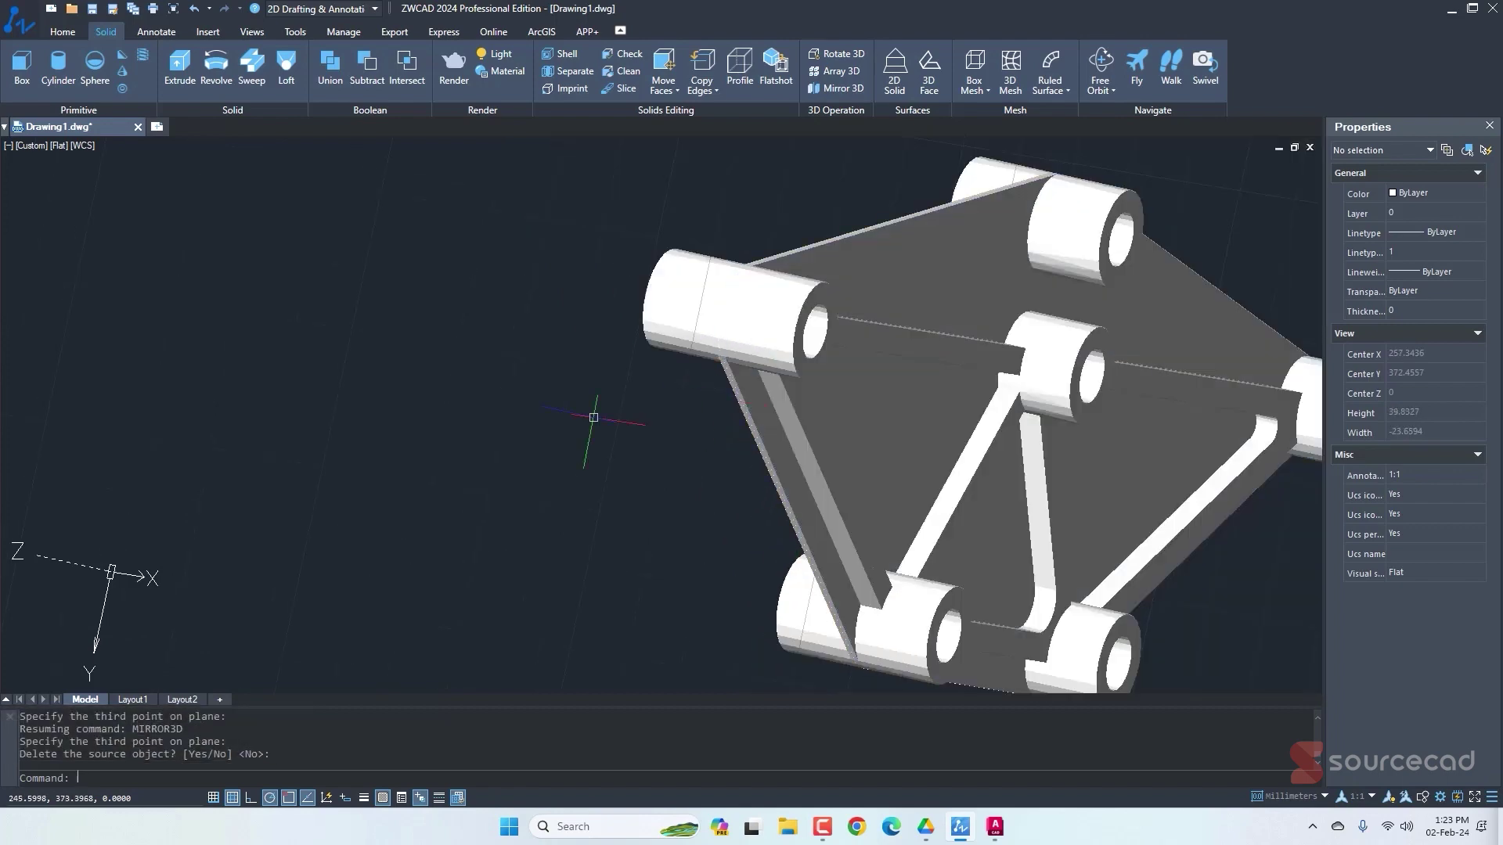
shift+middle_drag(558, 514, 806, 462)
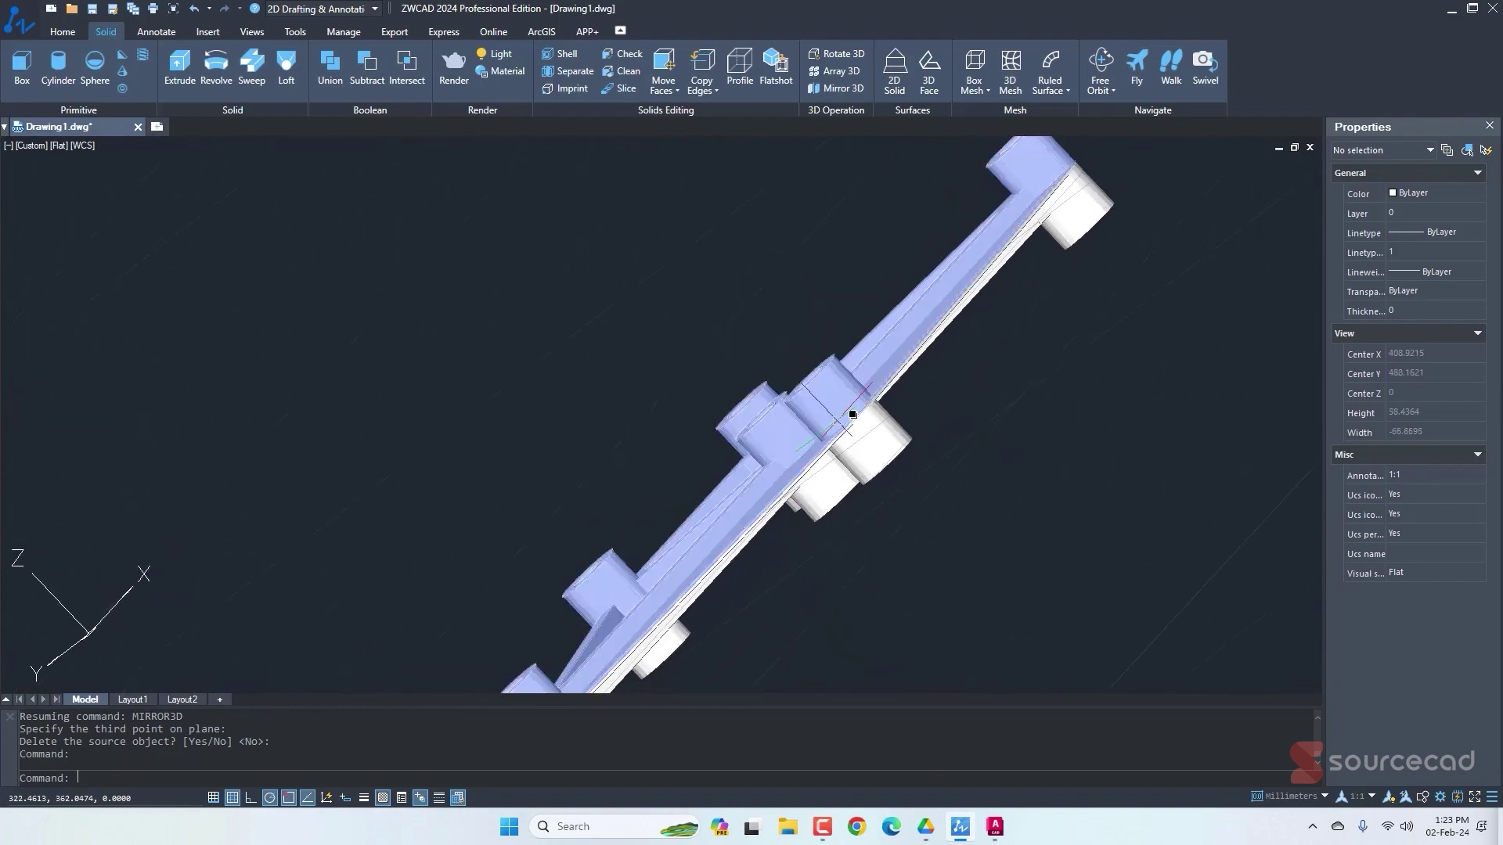
mouse_move(688, 369)
shift+middle_down()
mouse_move(1035, 512)
mouse_move(976, 402)
mouse_move(991, 401)
mouse_move(908, 429)
shift+middle_up()
shift+middle_drag(842, 504, 845, 501)
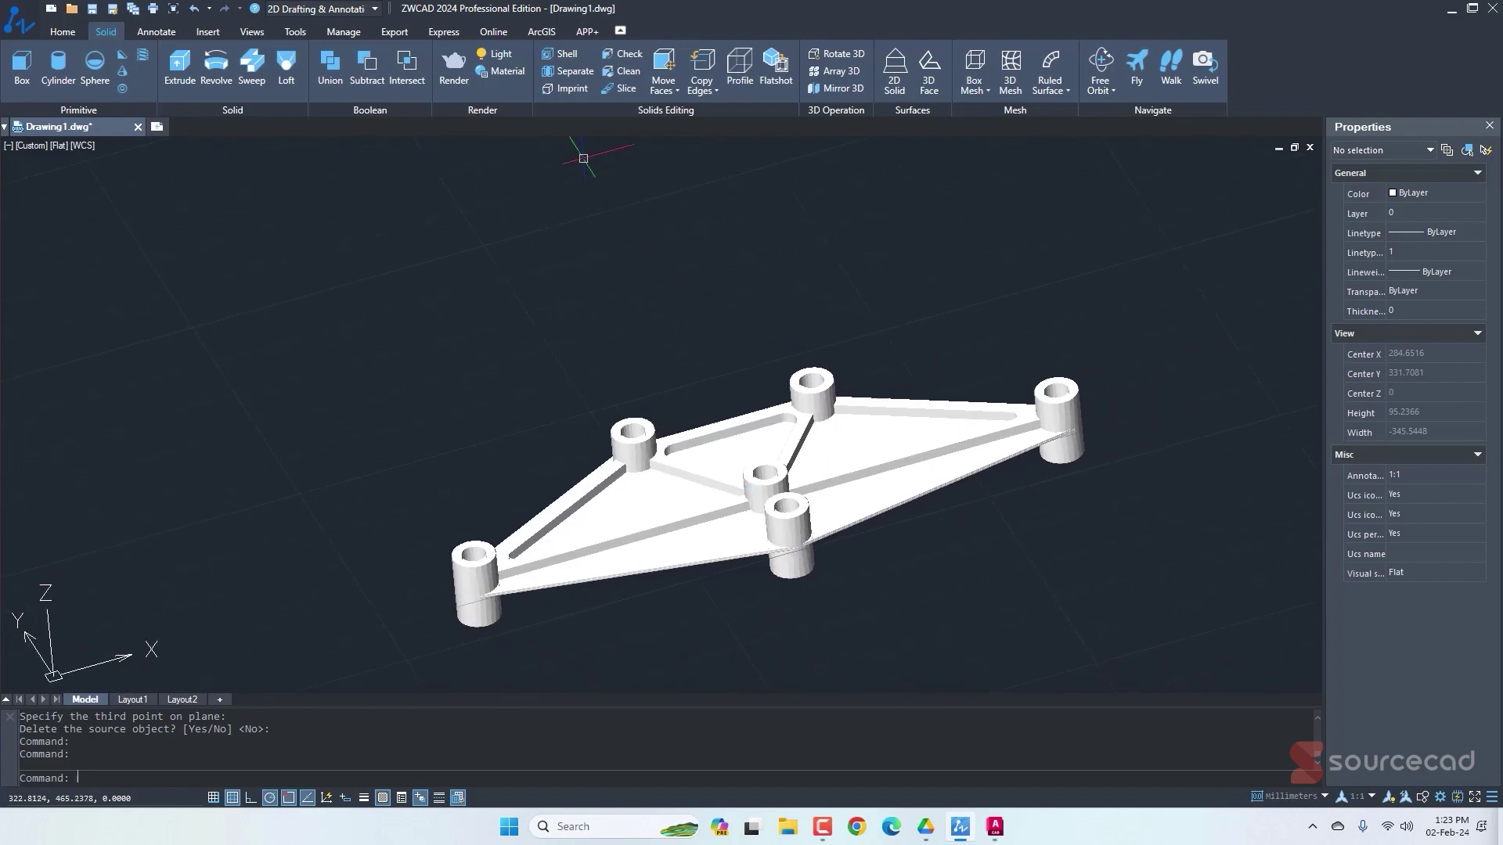
click(329, 66)
click(1055, 325)
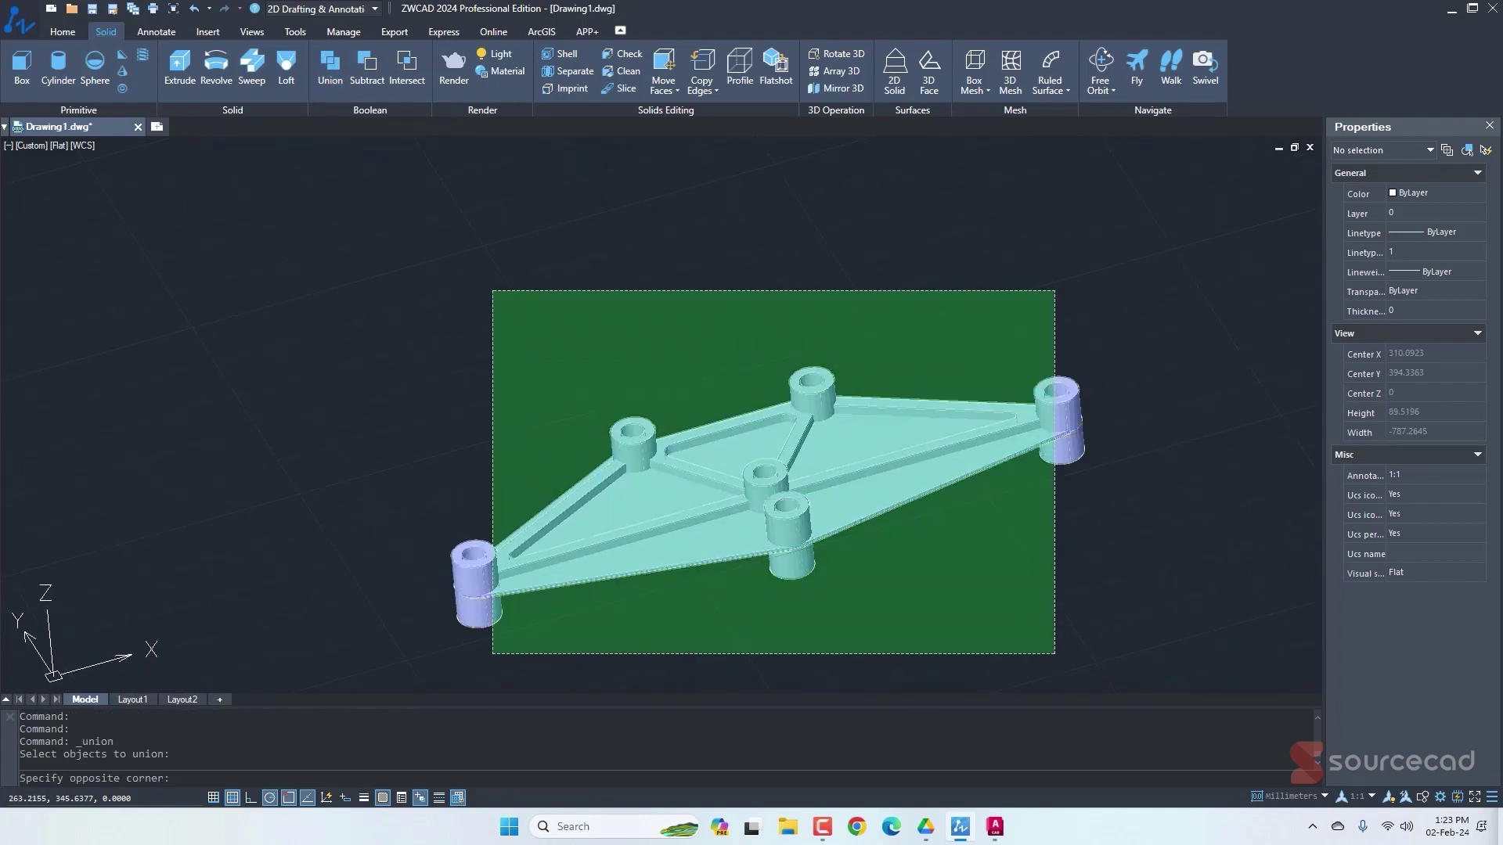
click(492, 609)
key(Return)
mouse_move(583, 552)
shift+middle_down()
mouse_move(897, 538)
mouse_move(889, 527)
mouse_move(943, 496)
mouse_move(929, 504)
shift+middle_up()
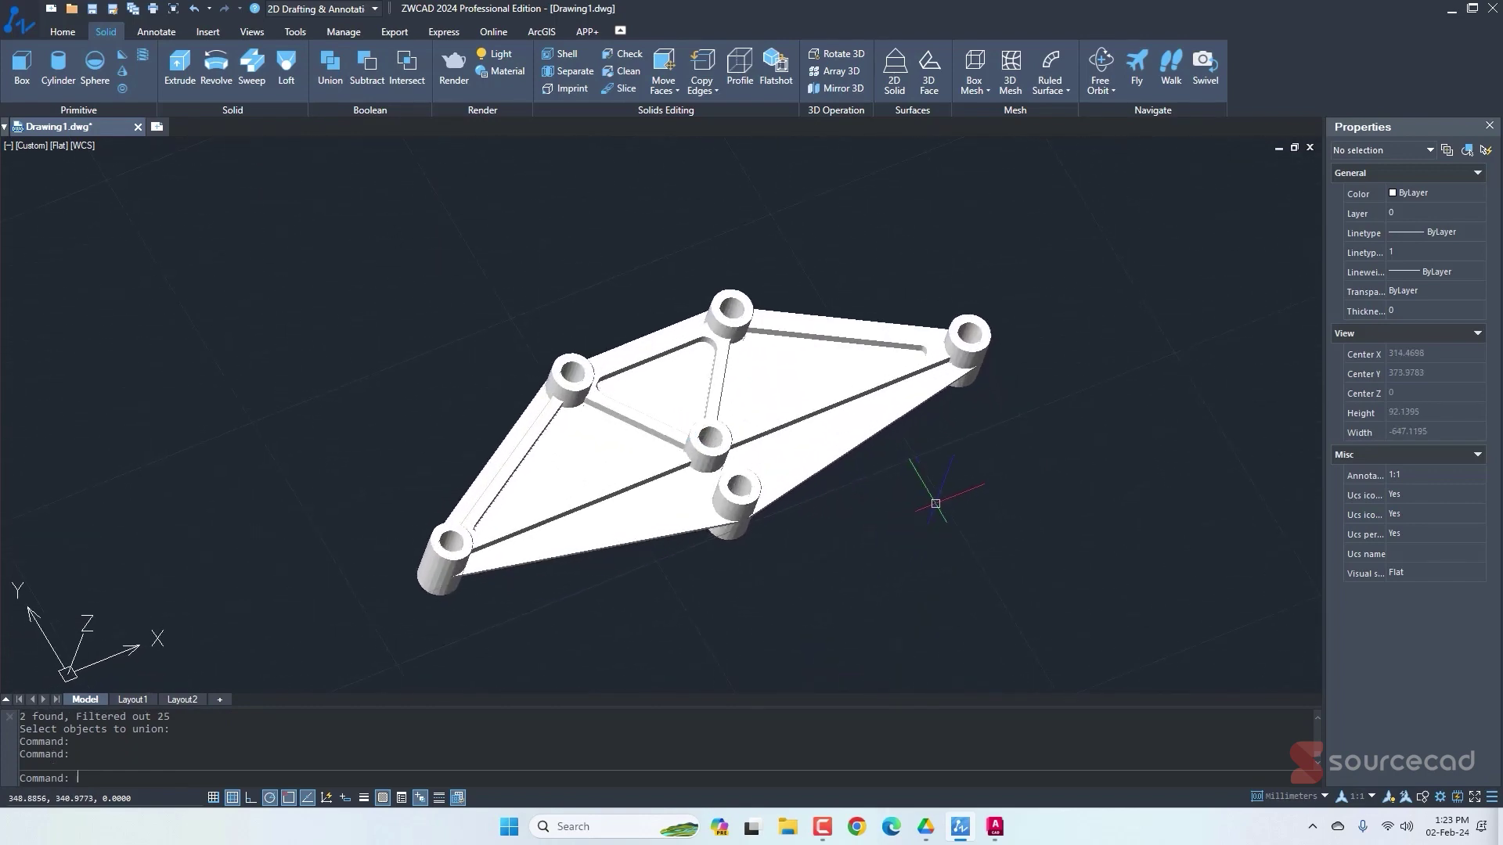
Save the drawing to the Desktop as "3d print" in AutoCAD 2018 Drawing format.
key(ctrl+shift+s)
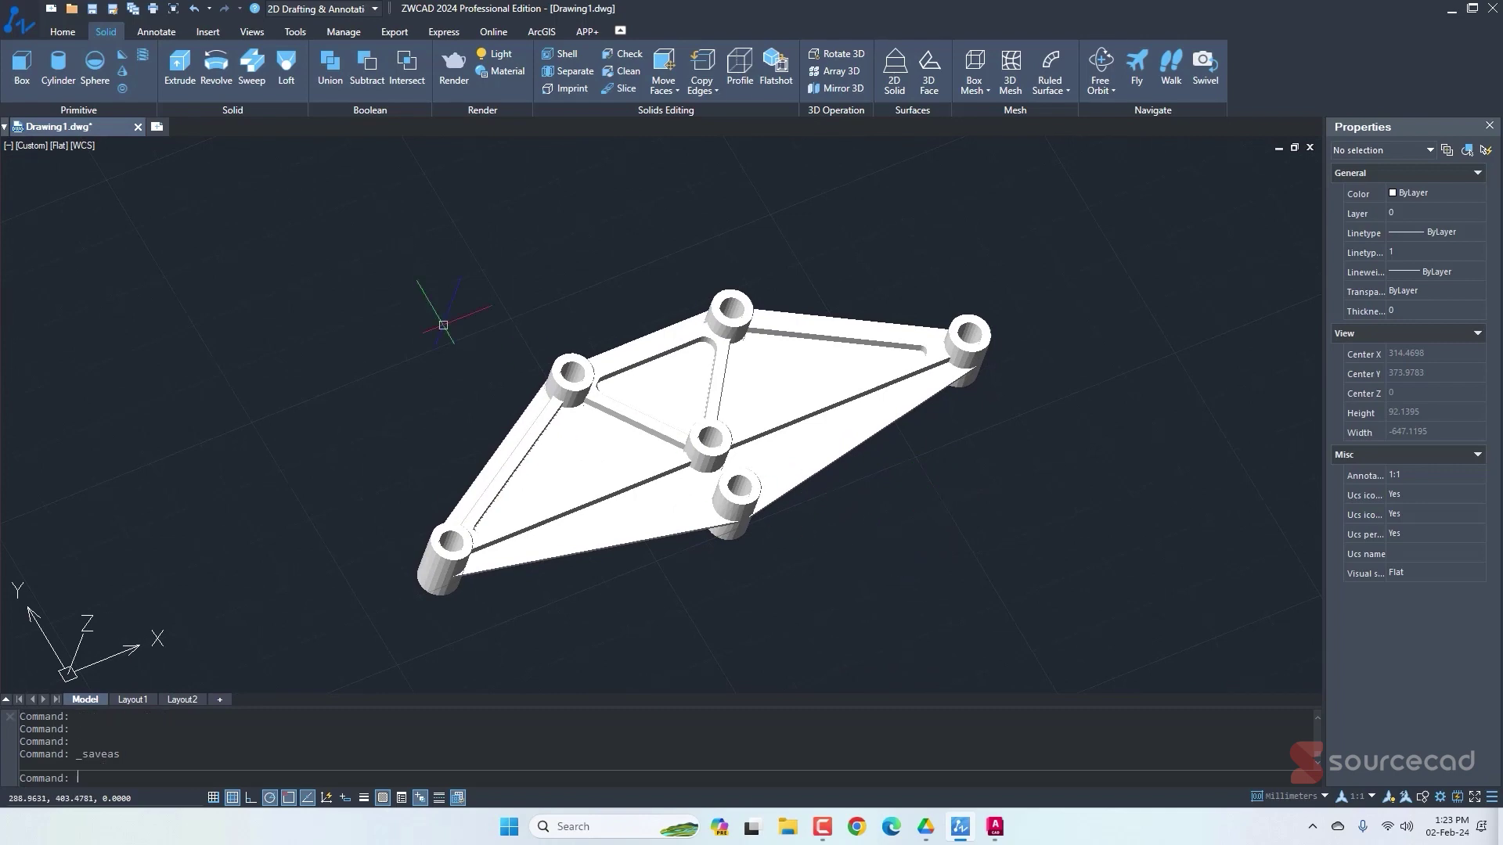
click(94, 11)
click(507, 379)
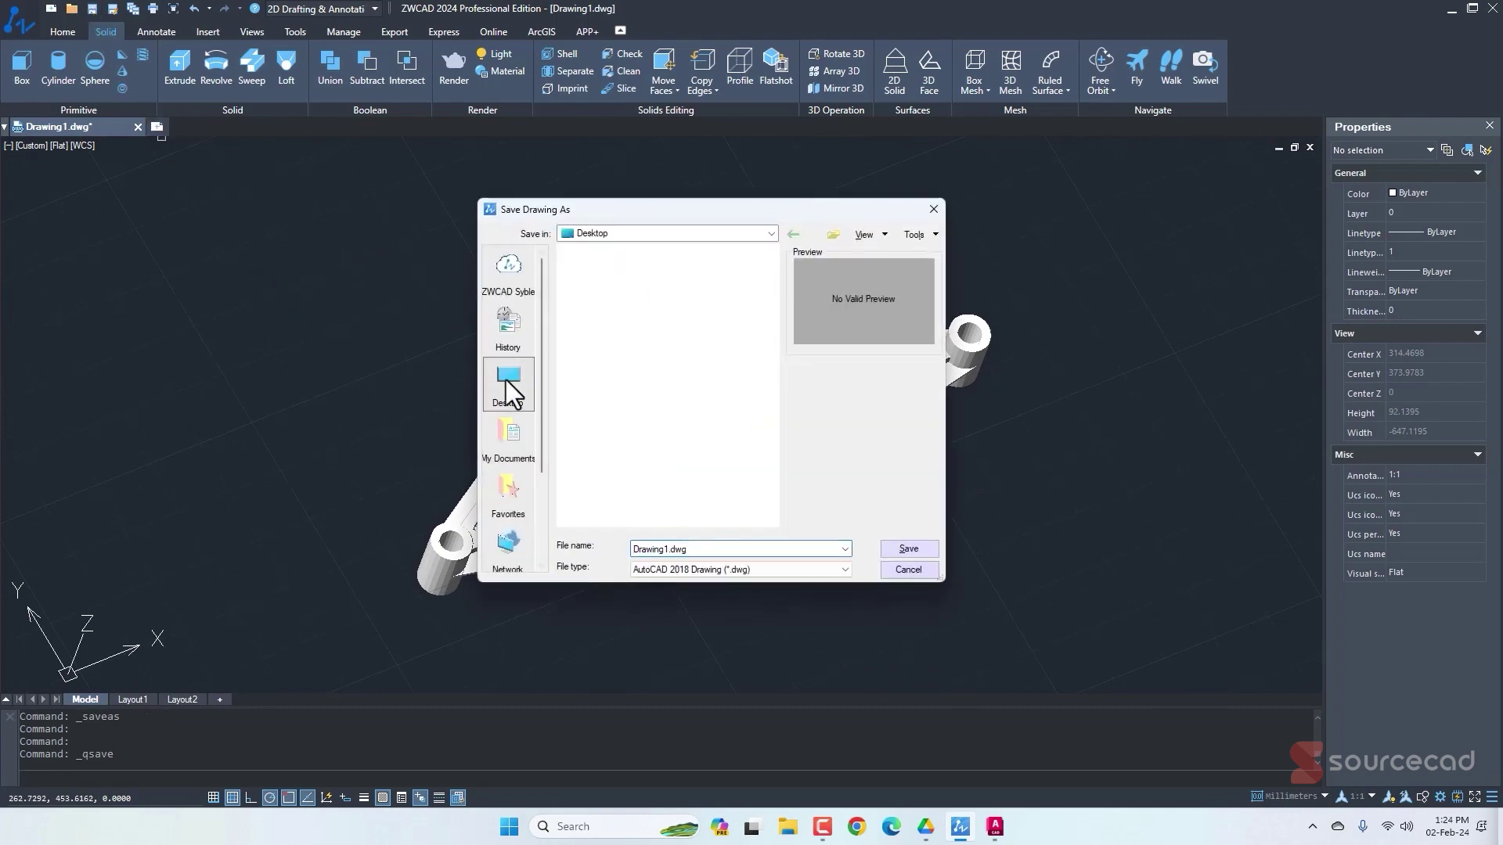
text(3d print)
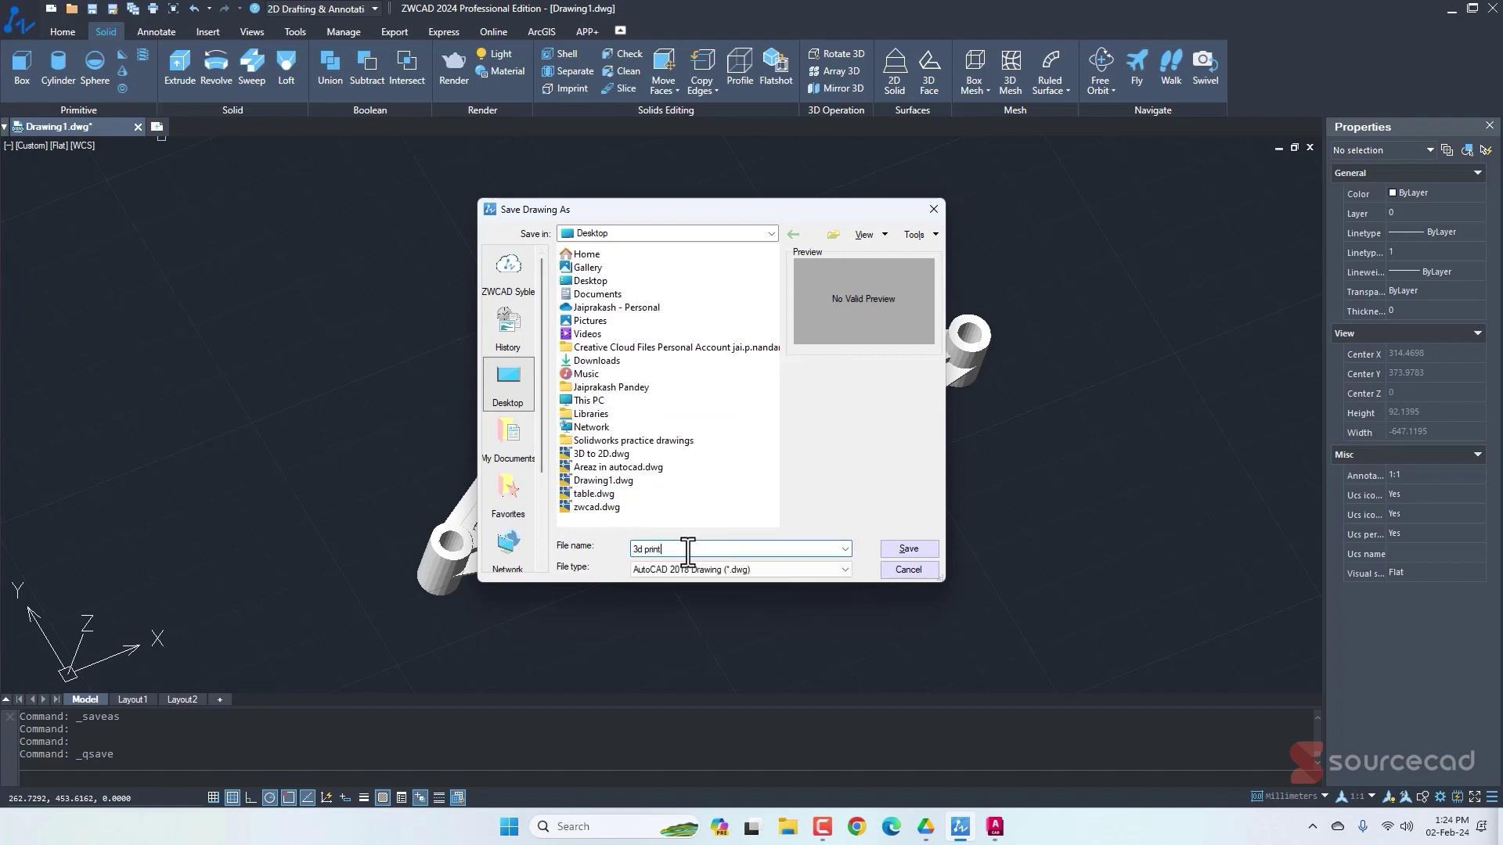
key(Return)
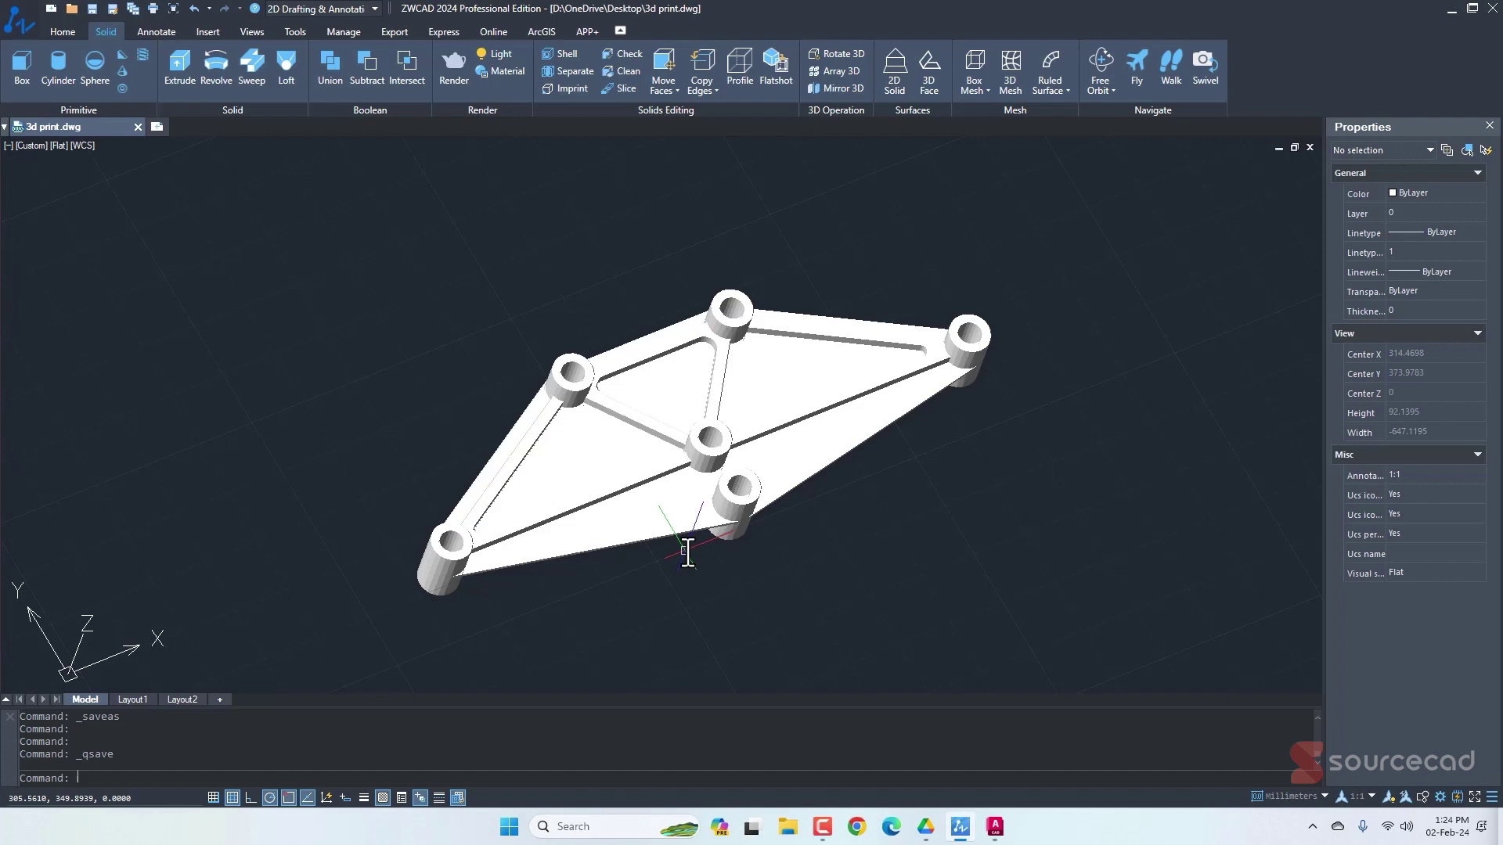
Export the truss solid to the Desktop as the Lithography file "3d print.stl" and check for it on the desktop.
text(export)
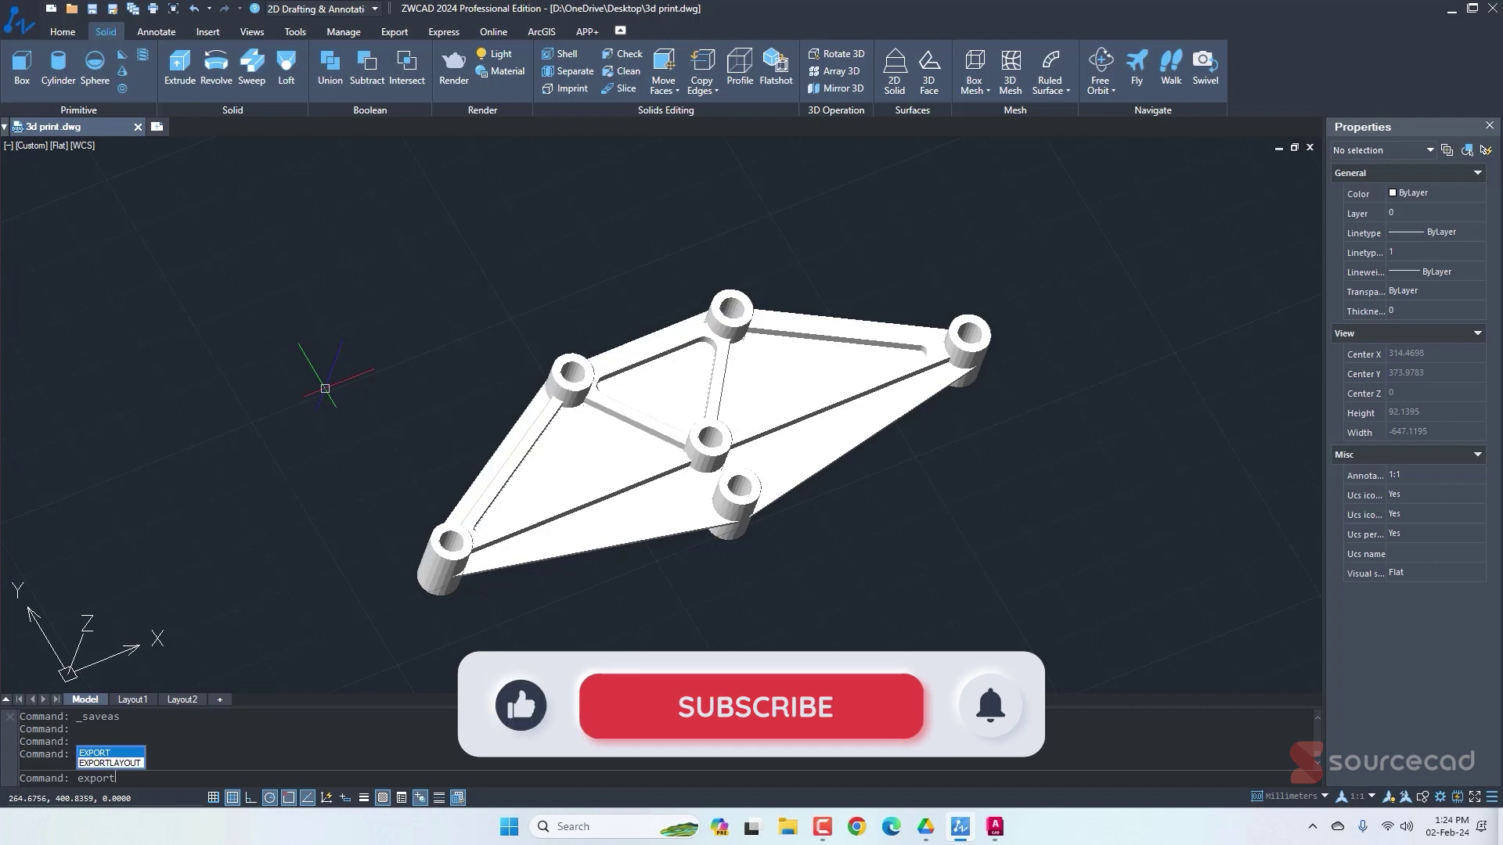
key(Return)
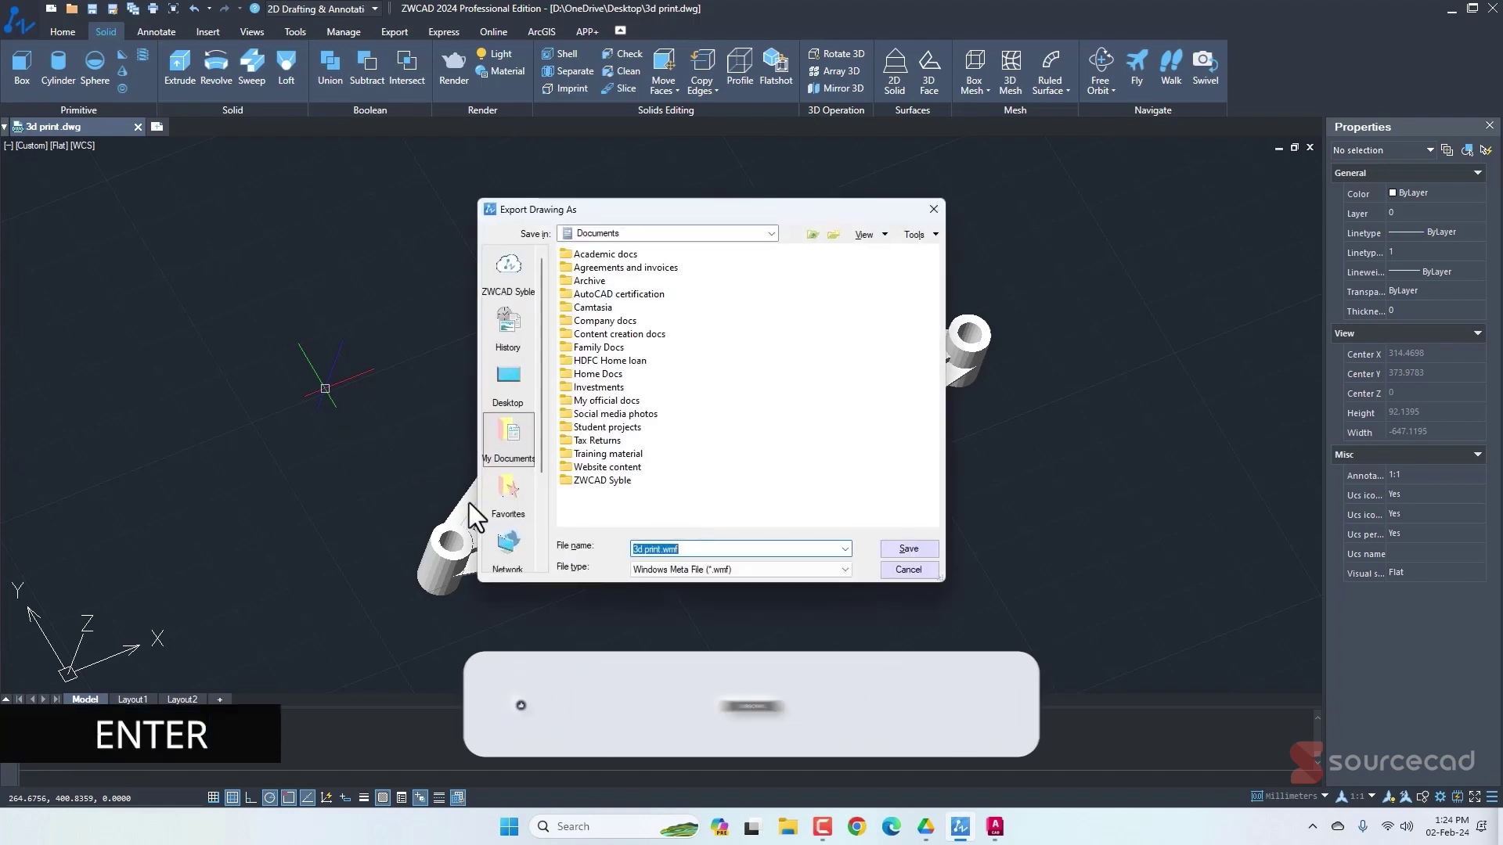
click(703, 570)
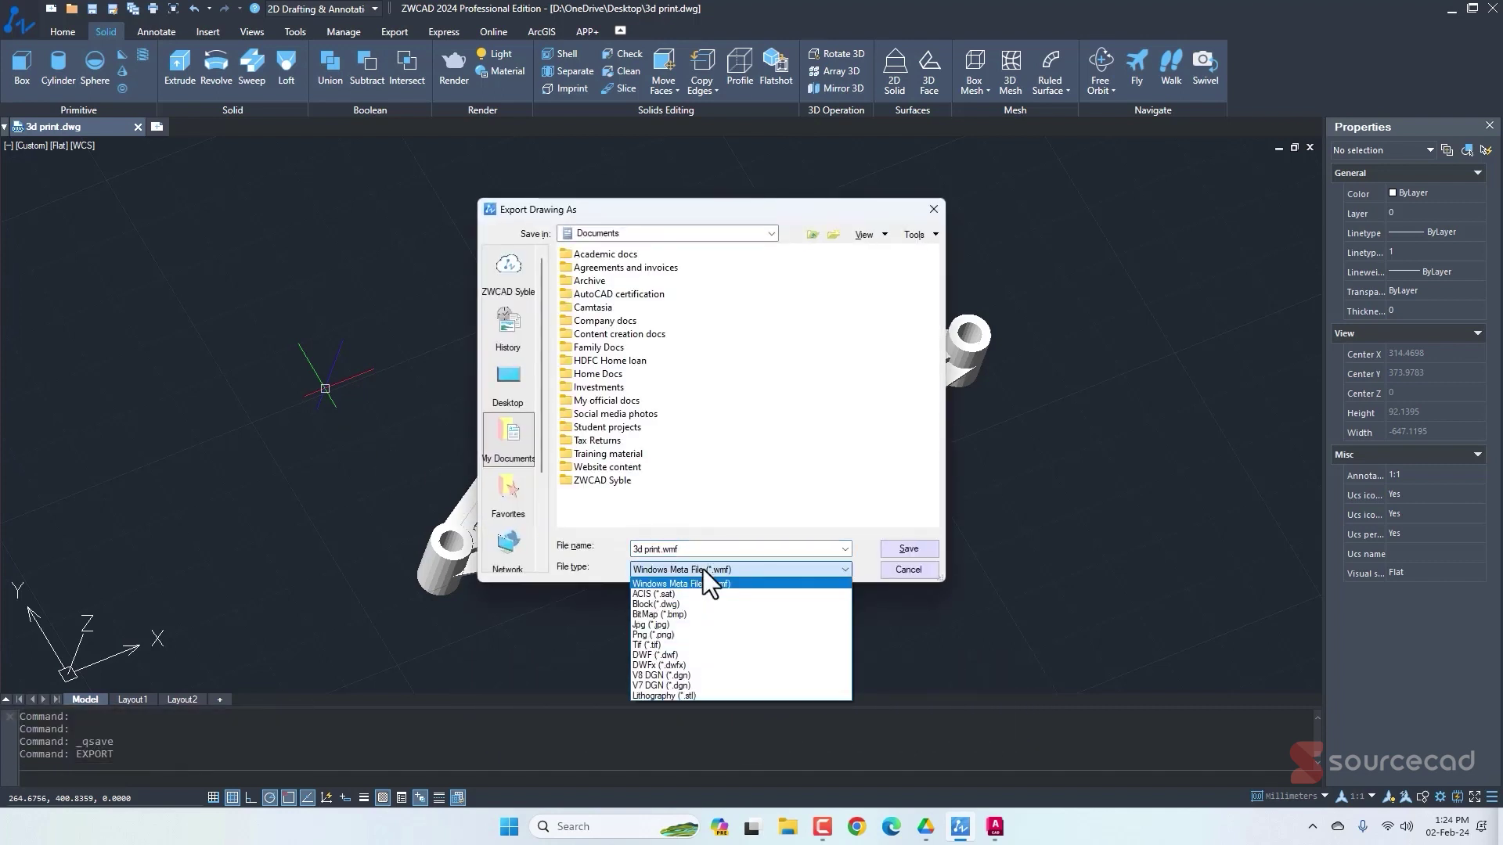
click(698, 692)
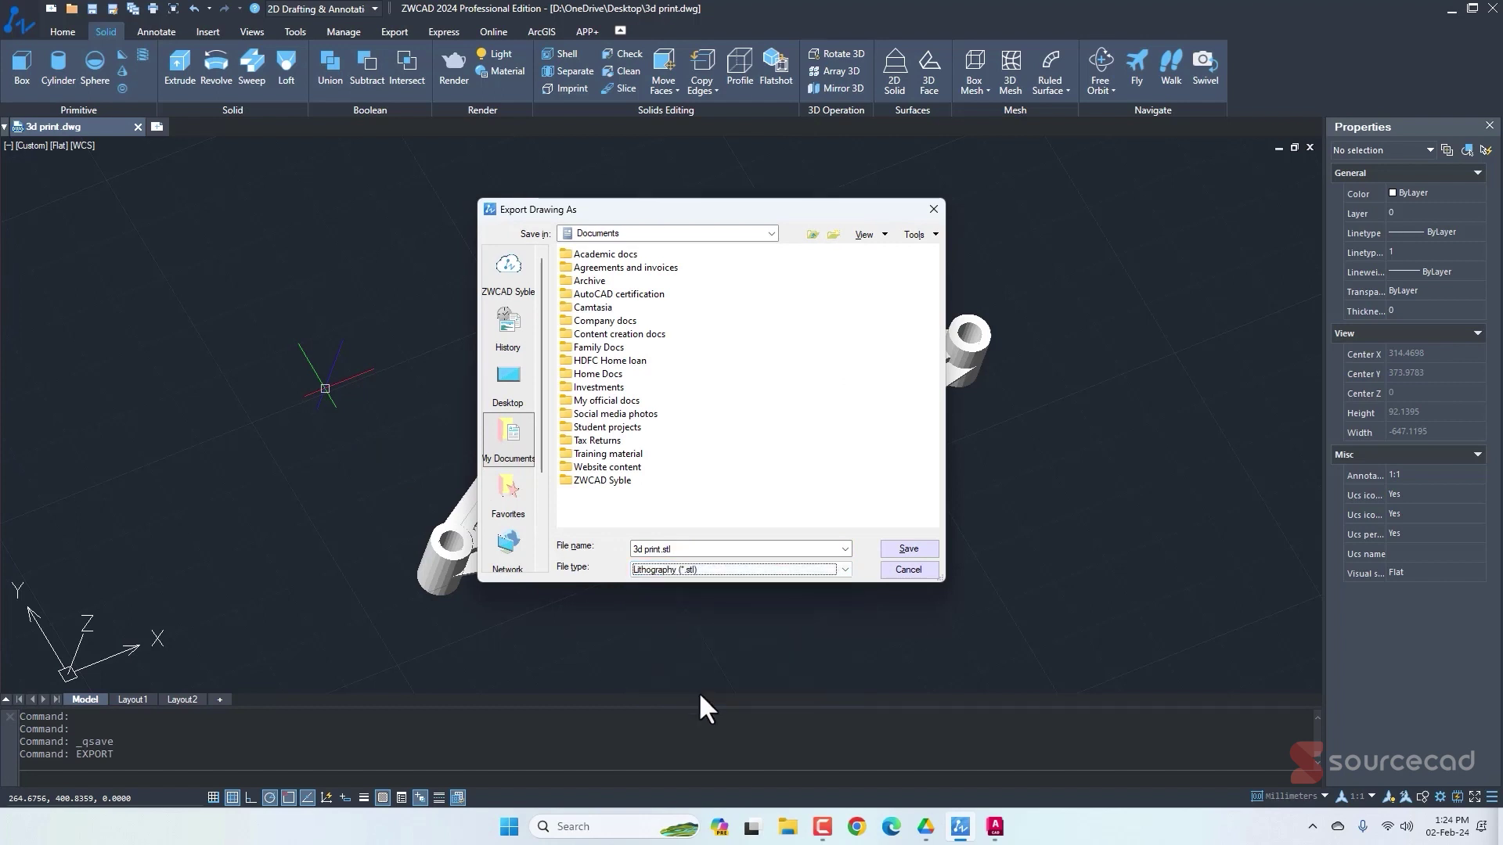
click(509, 385)
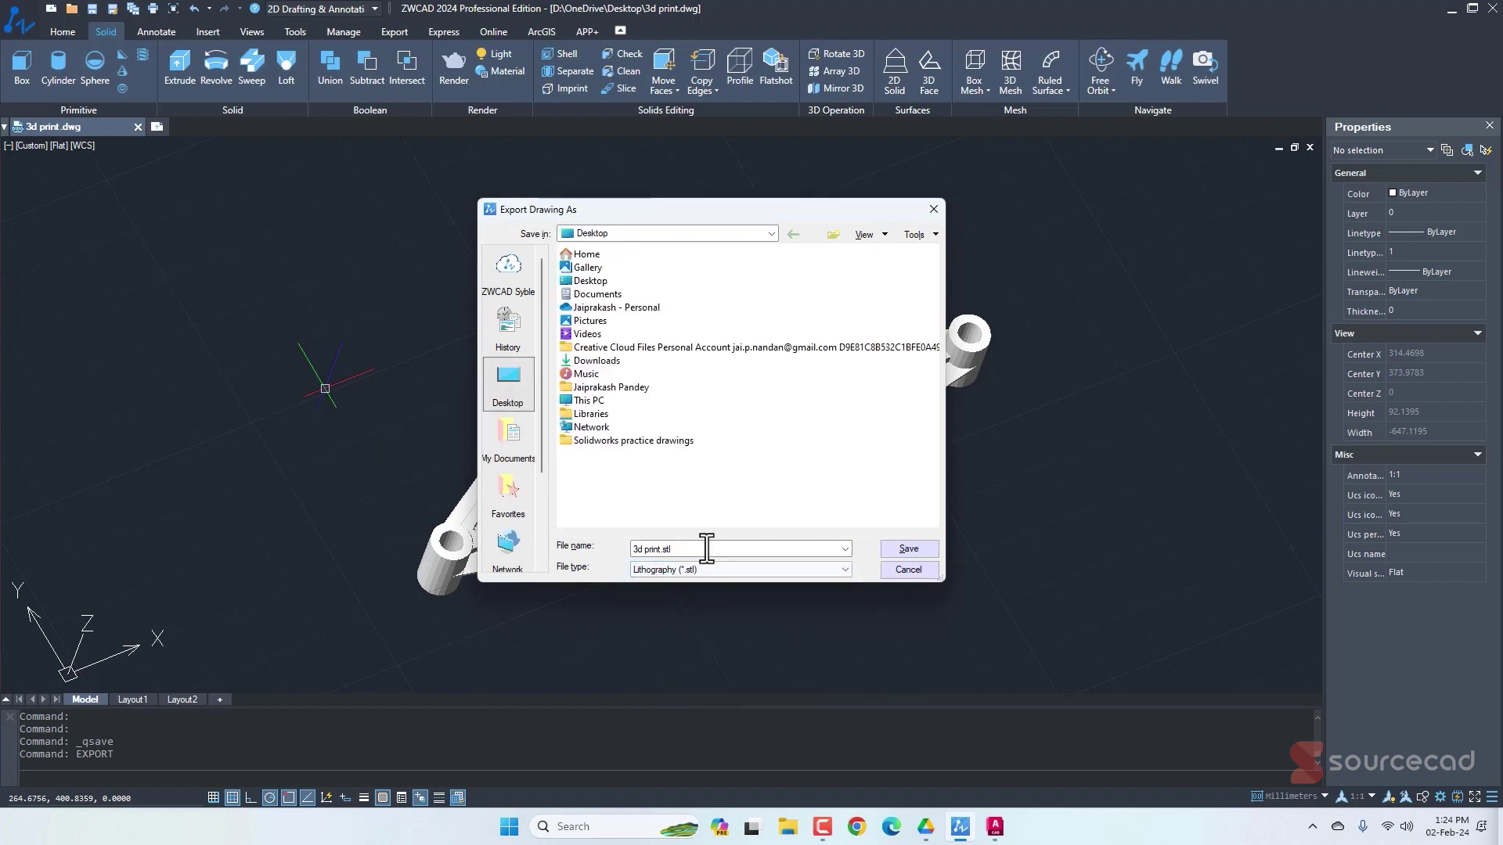
click(908, 549)
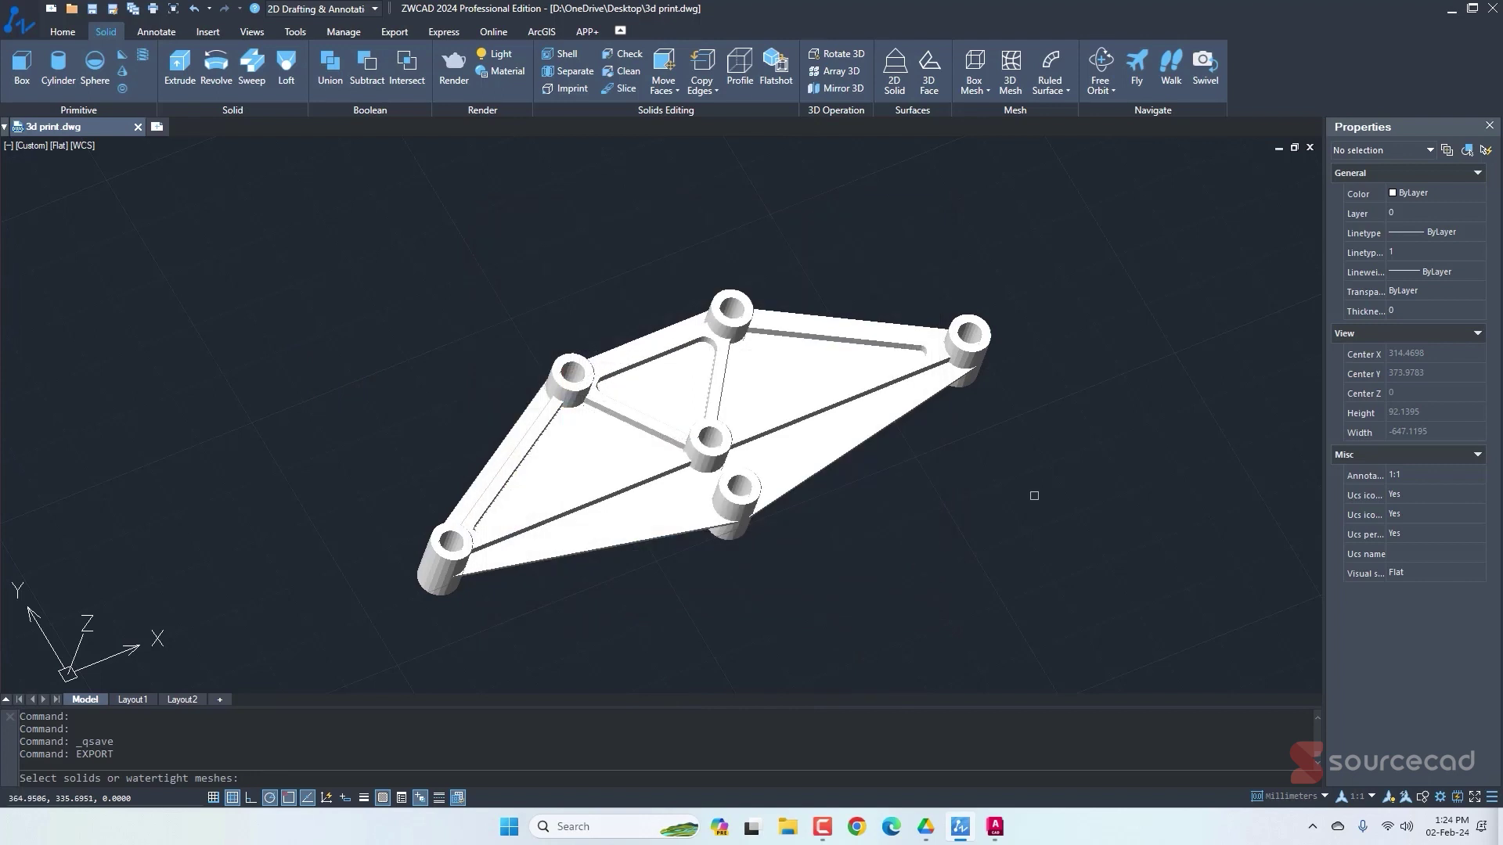
click(834, 415)
key(Return)
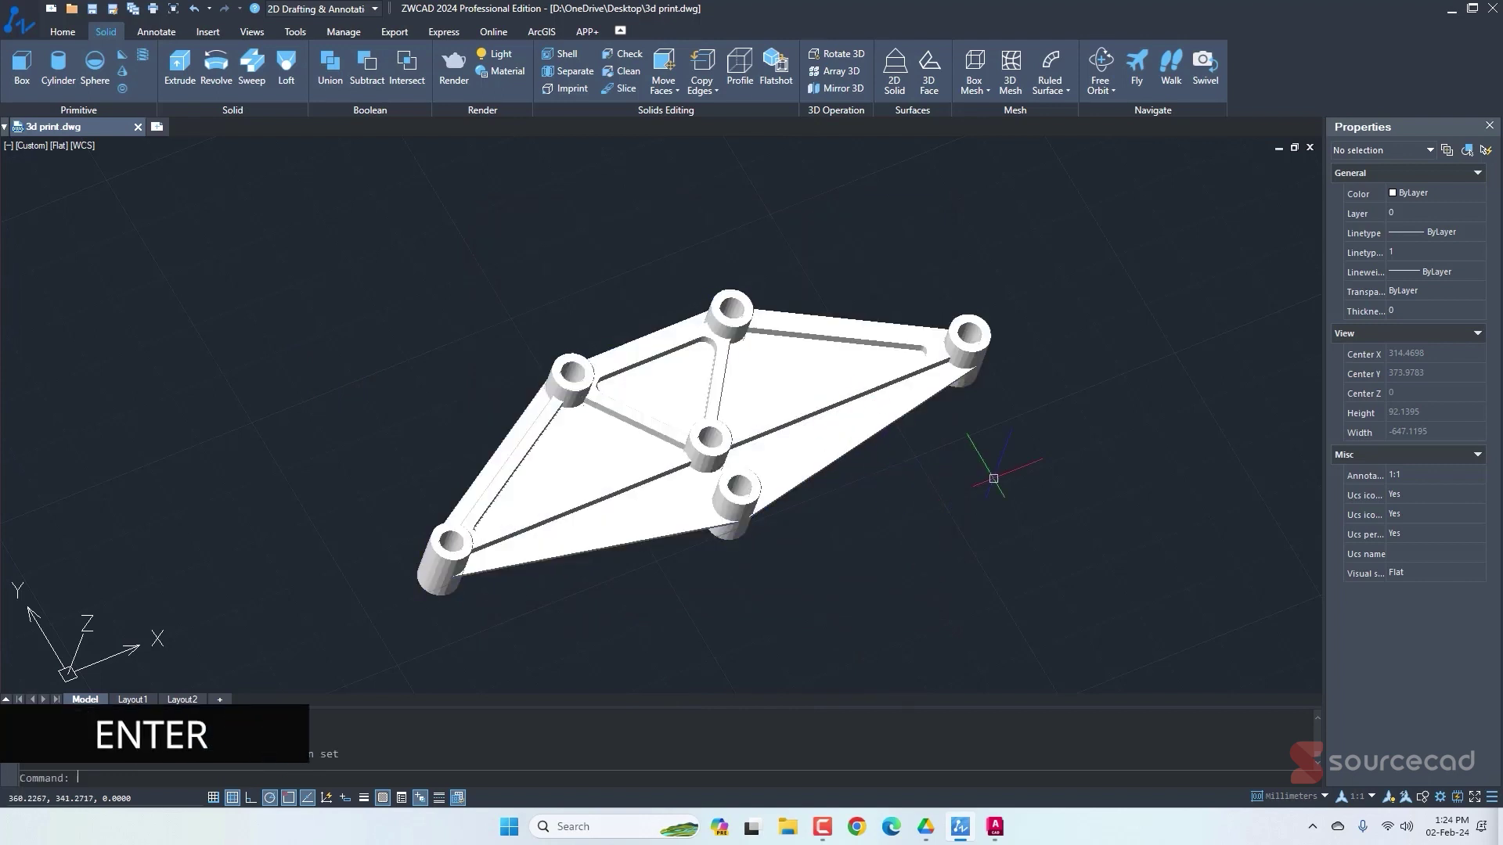
click(1448, 9)
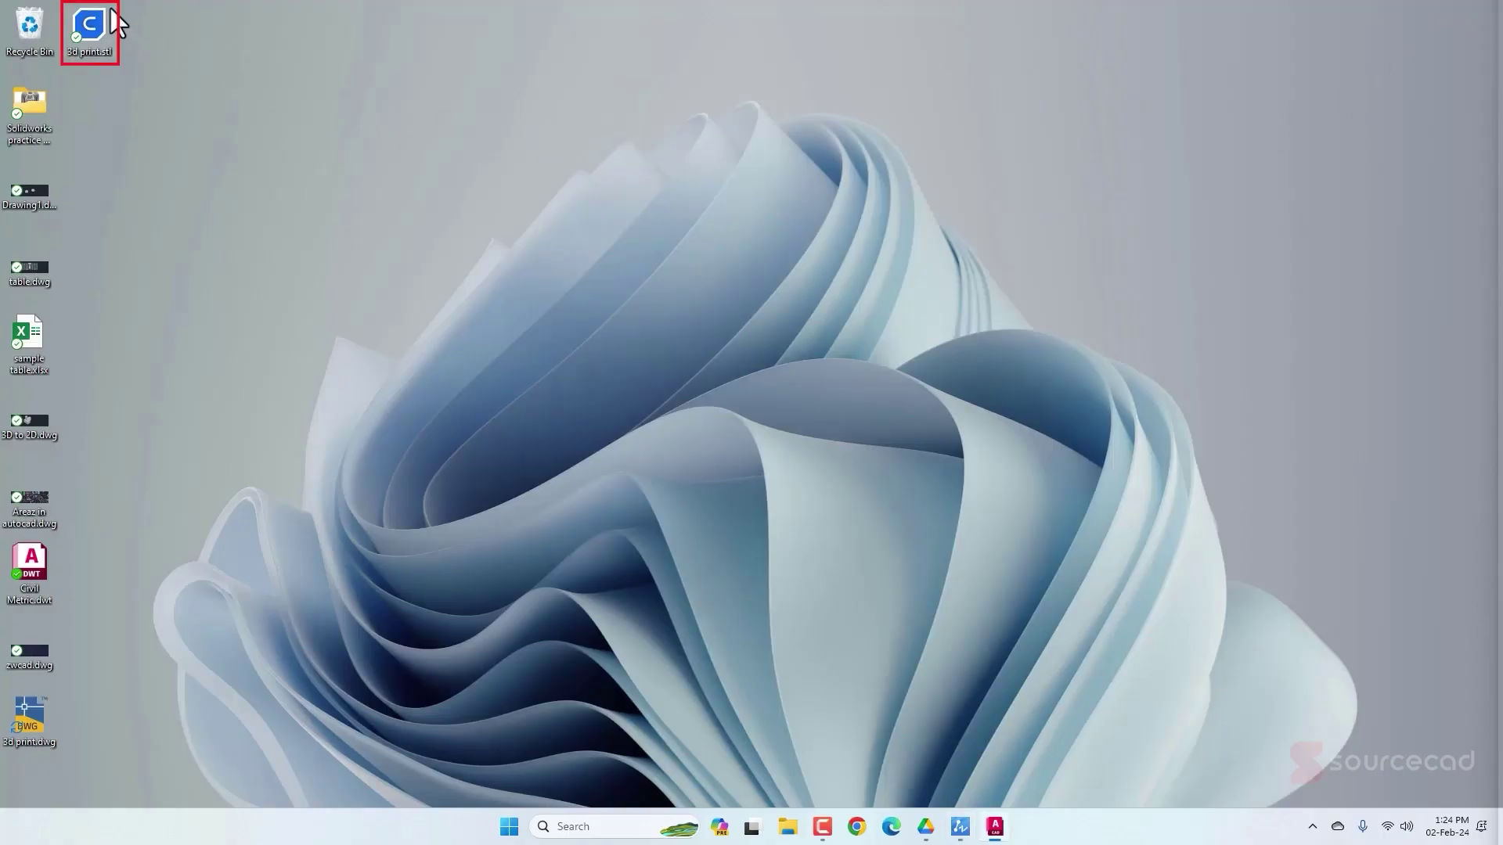
click(960, 826)
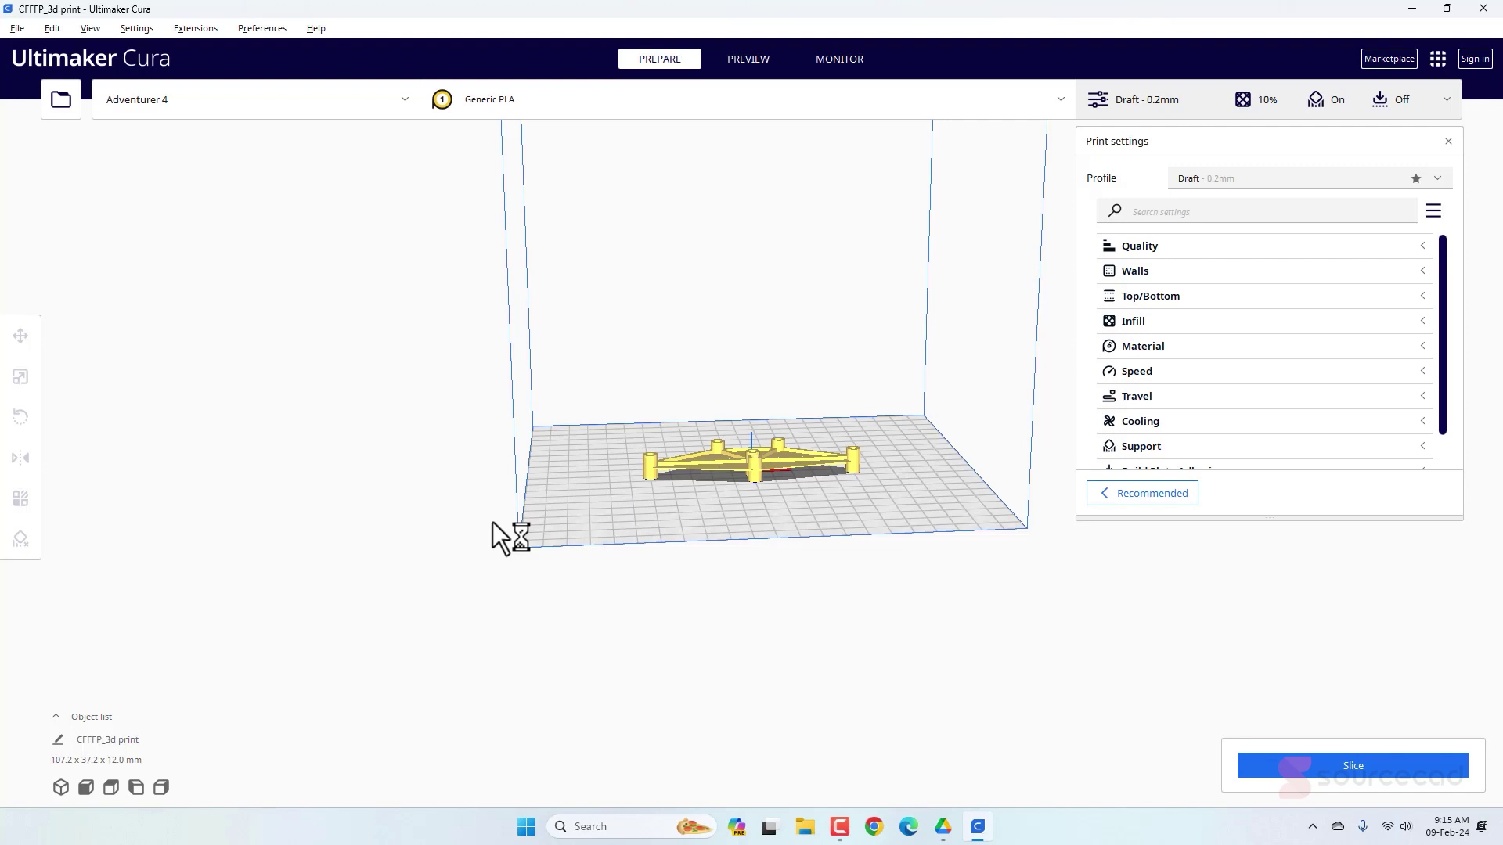
In Ultimaker Cura, look through the printer list and its option for adding a printer, then close it.
click(298, 105)
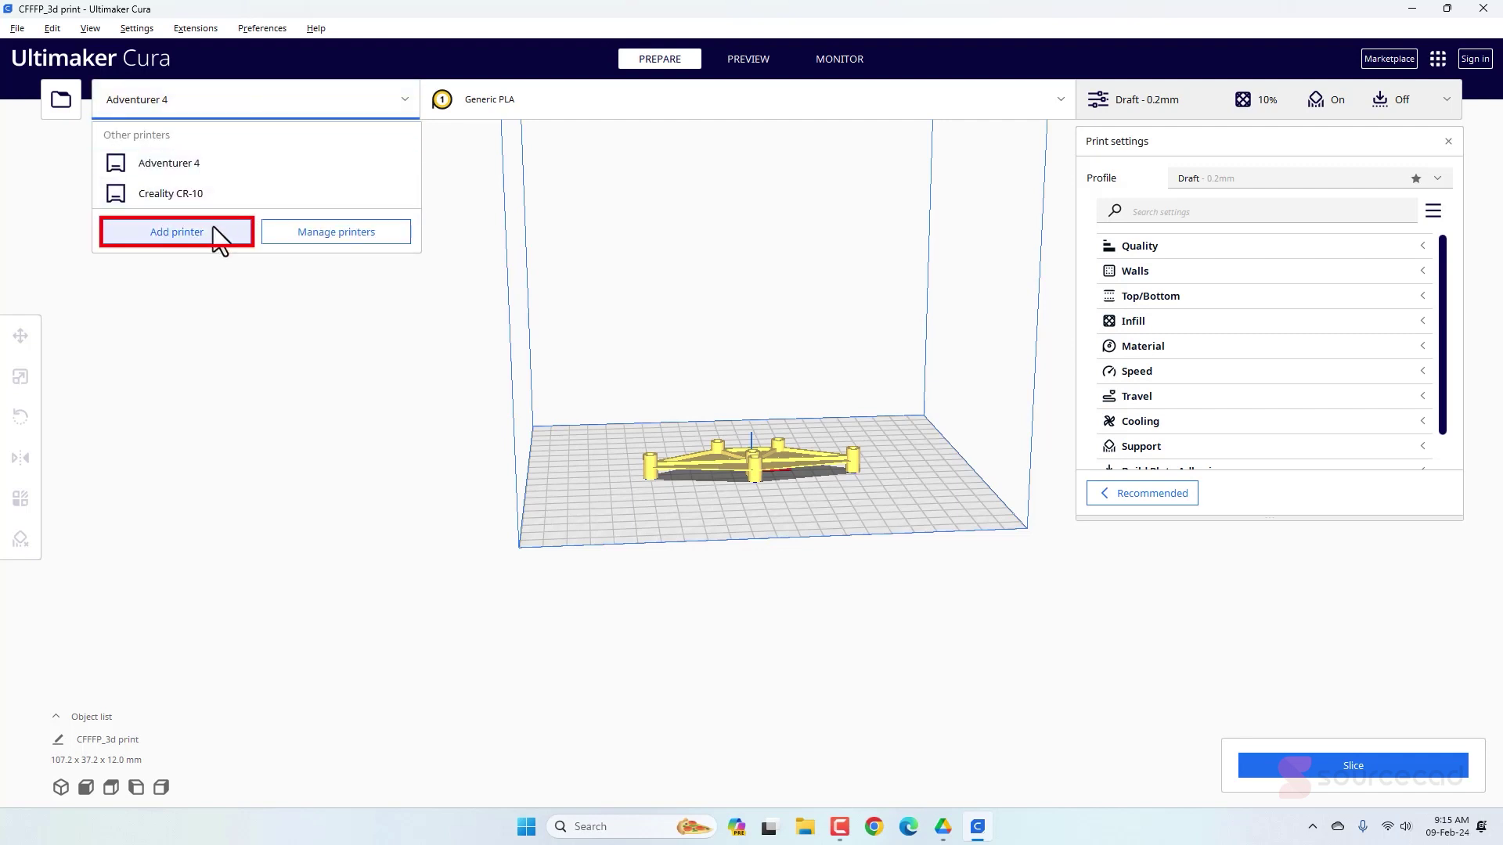
click(406, 298)
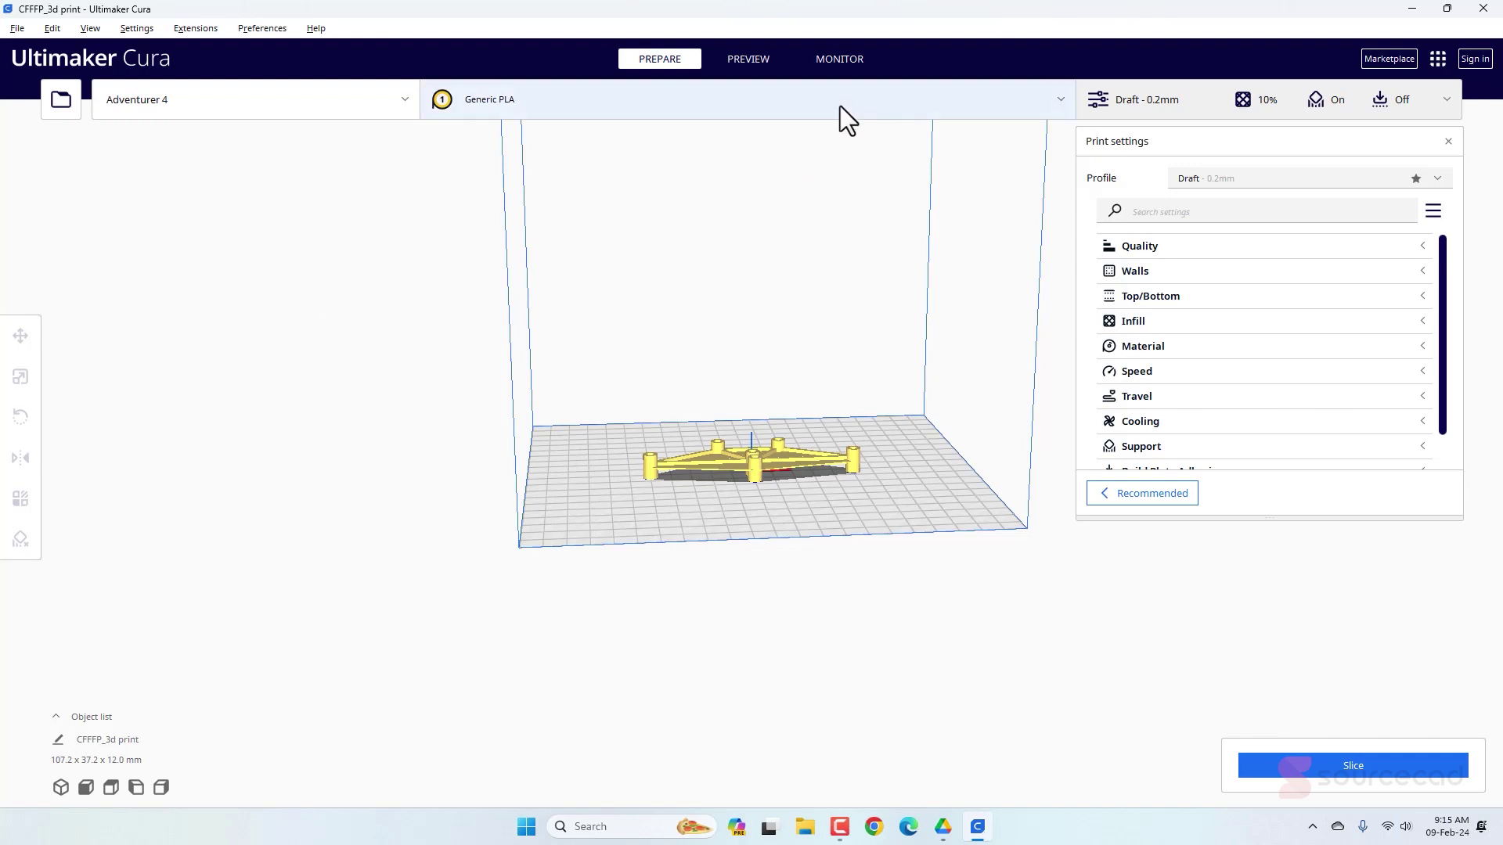
Look through the list of available print materials, close it, and extend the print settings area to show all setting categories.
click(844, 110)
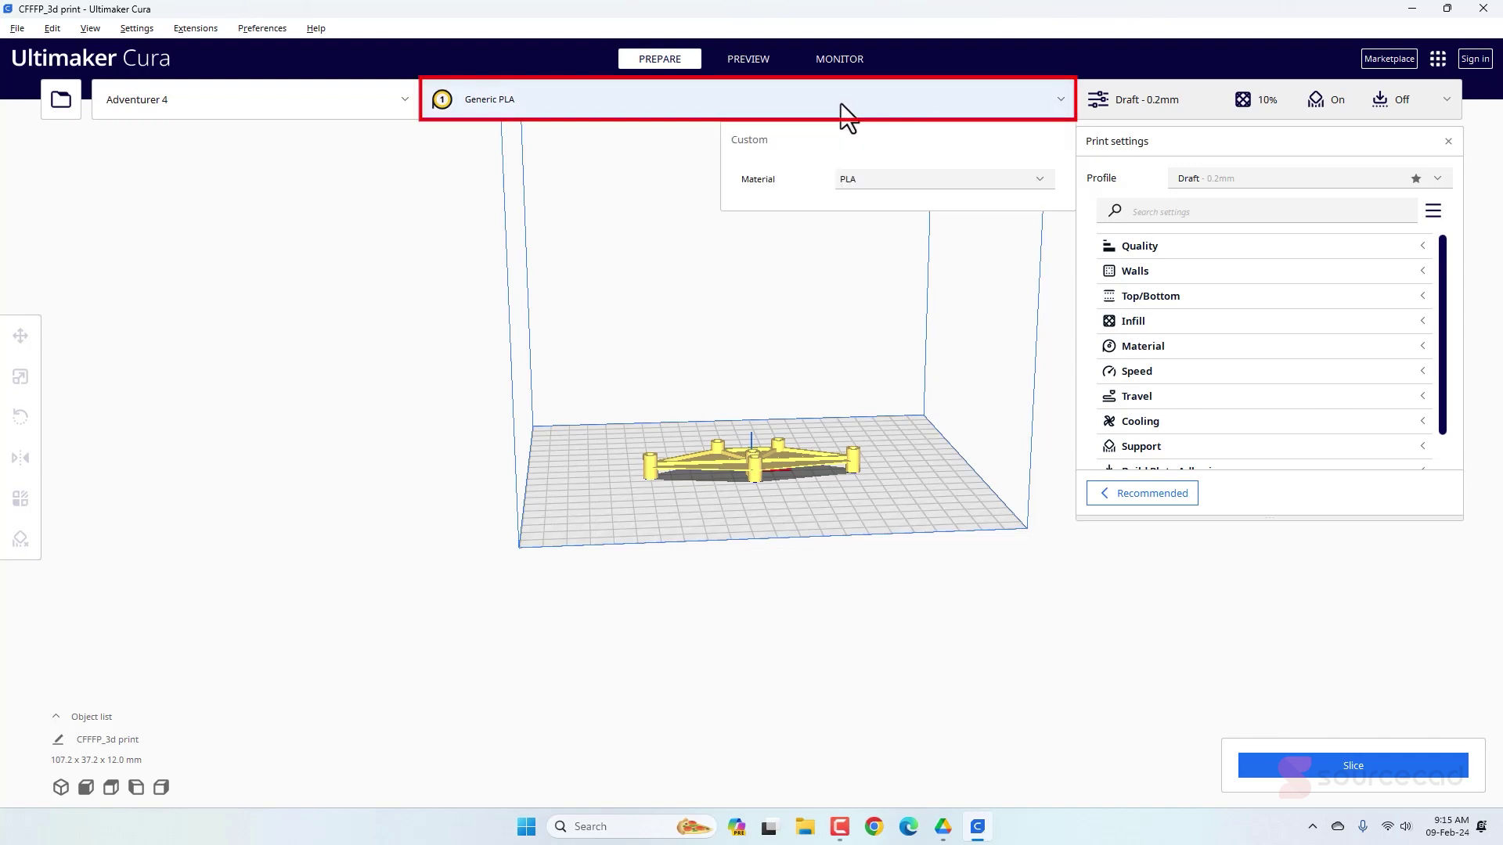
click(883, 185)
mouse_move(896, 525)
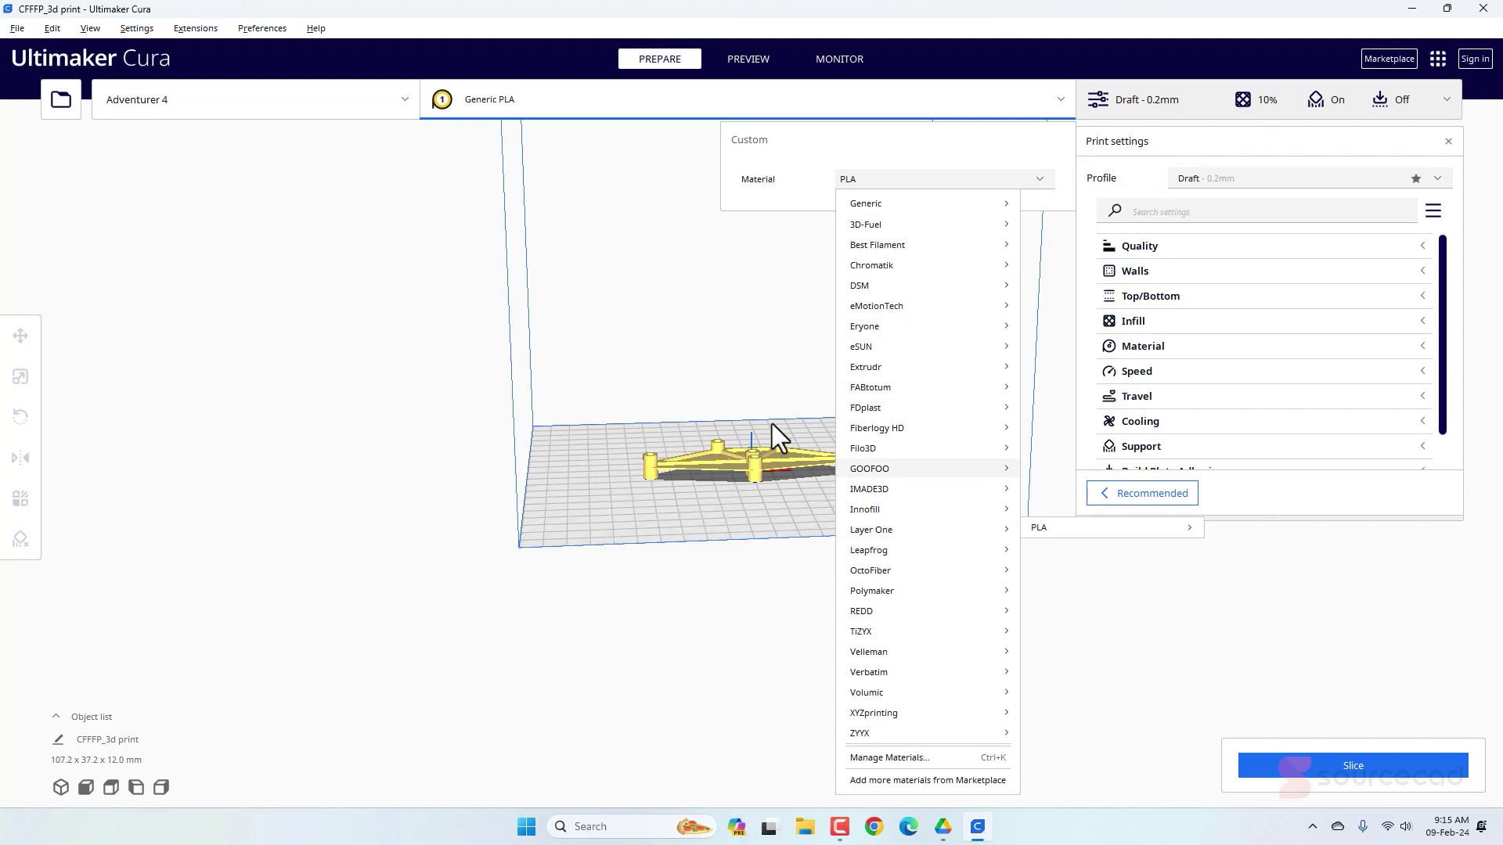
click(258, 275)
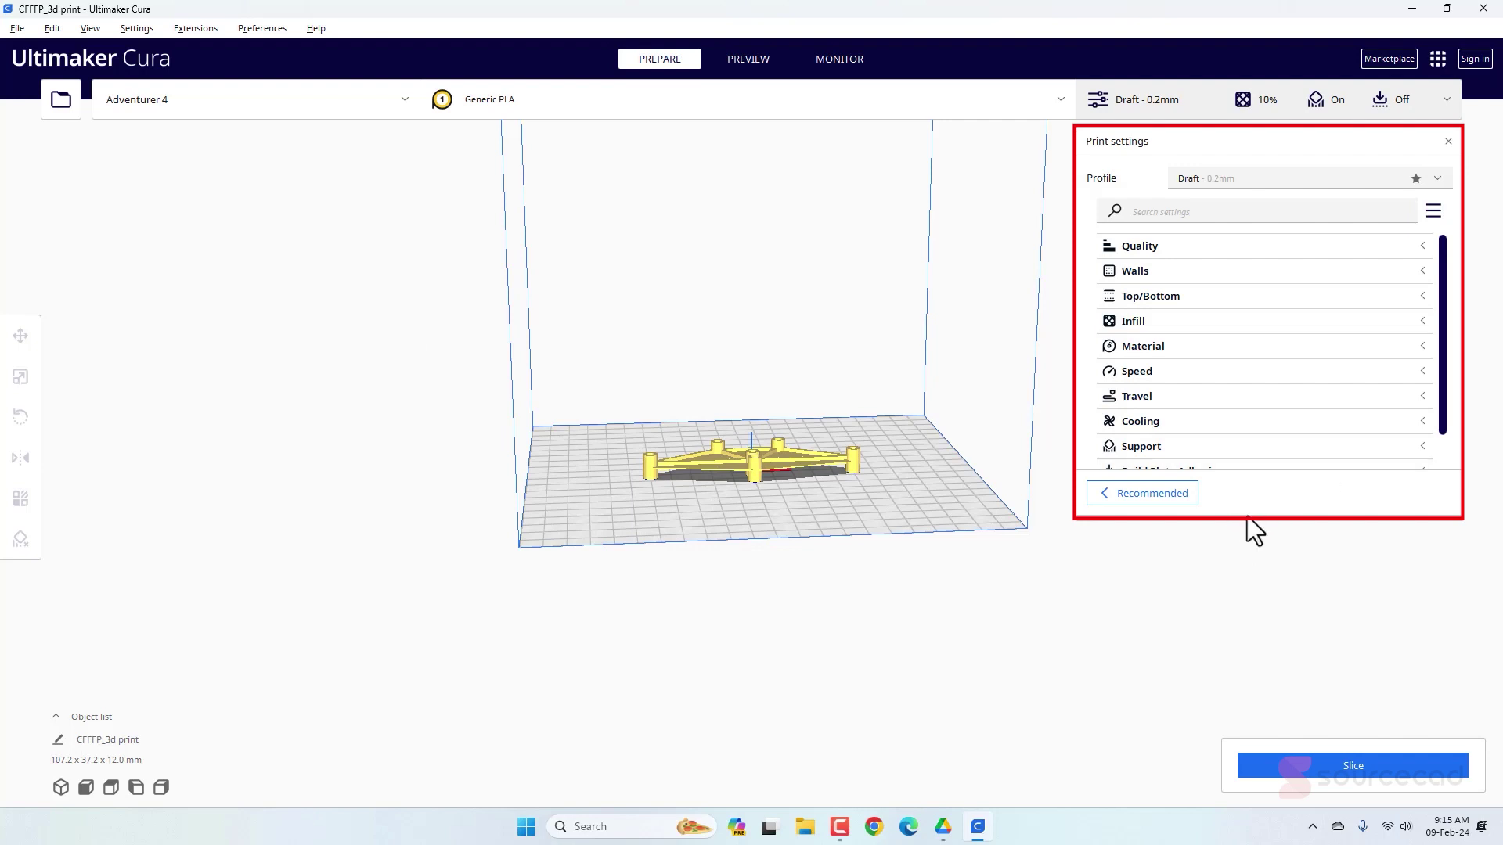
drag(1248, 513, 1260, 568)
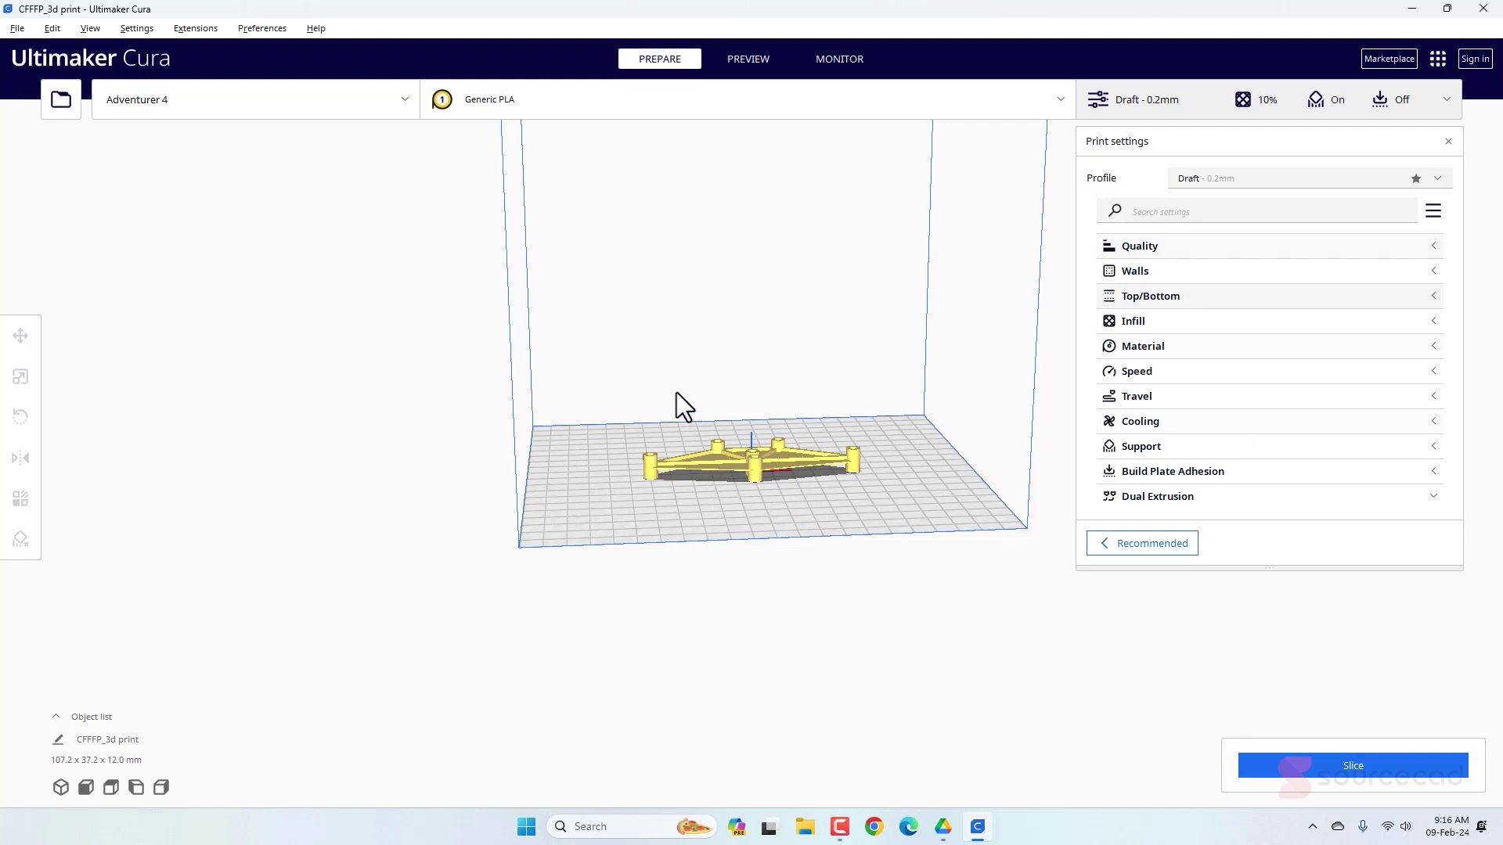
Select the truss model on the build plate, view its move and scale settings, and deselect it.
right_drag(676, 392, 805, 444)
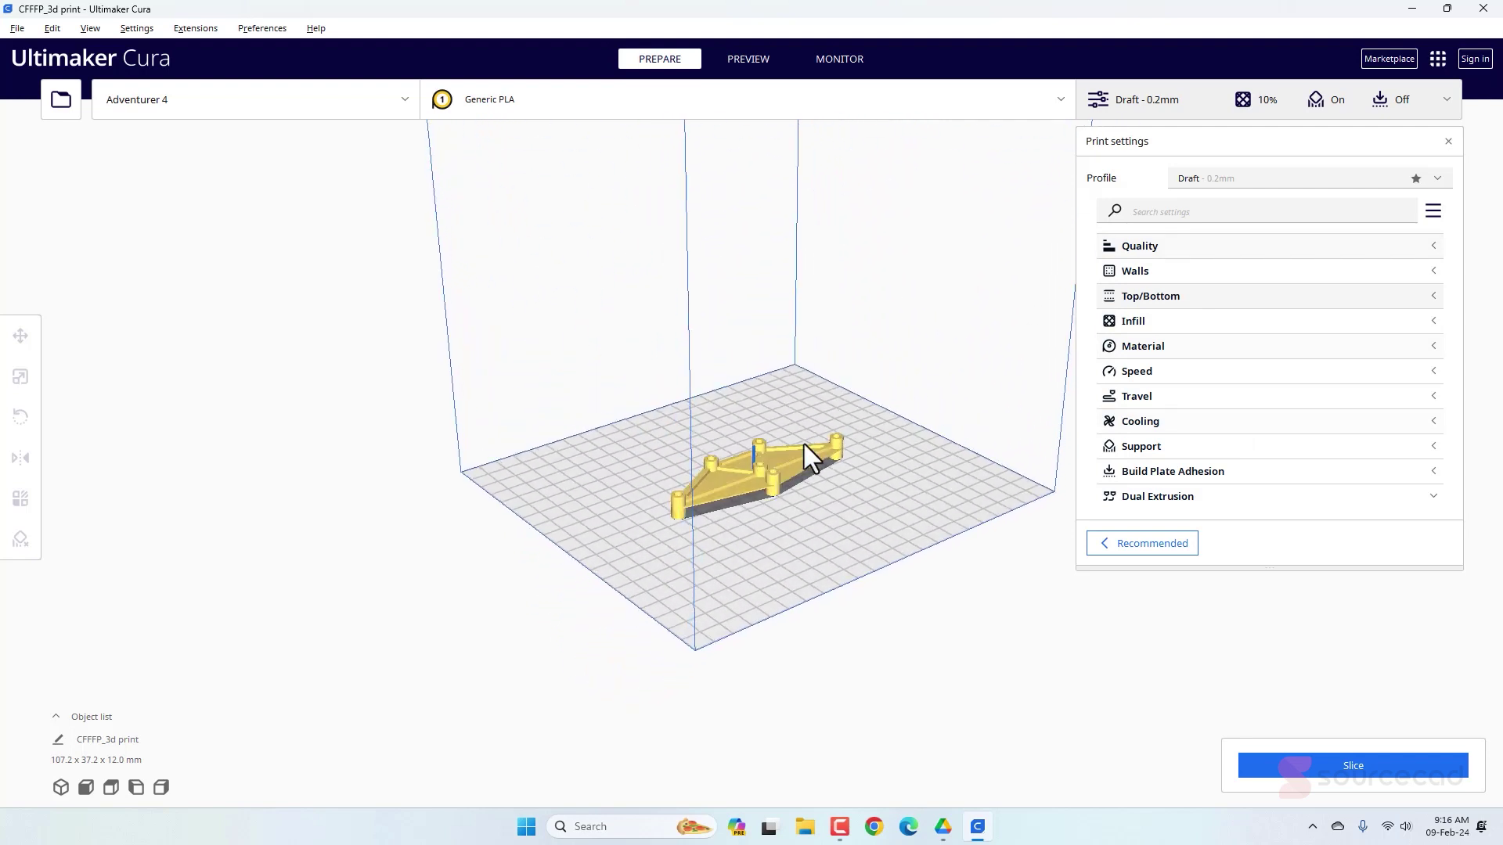
click(736, 471)
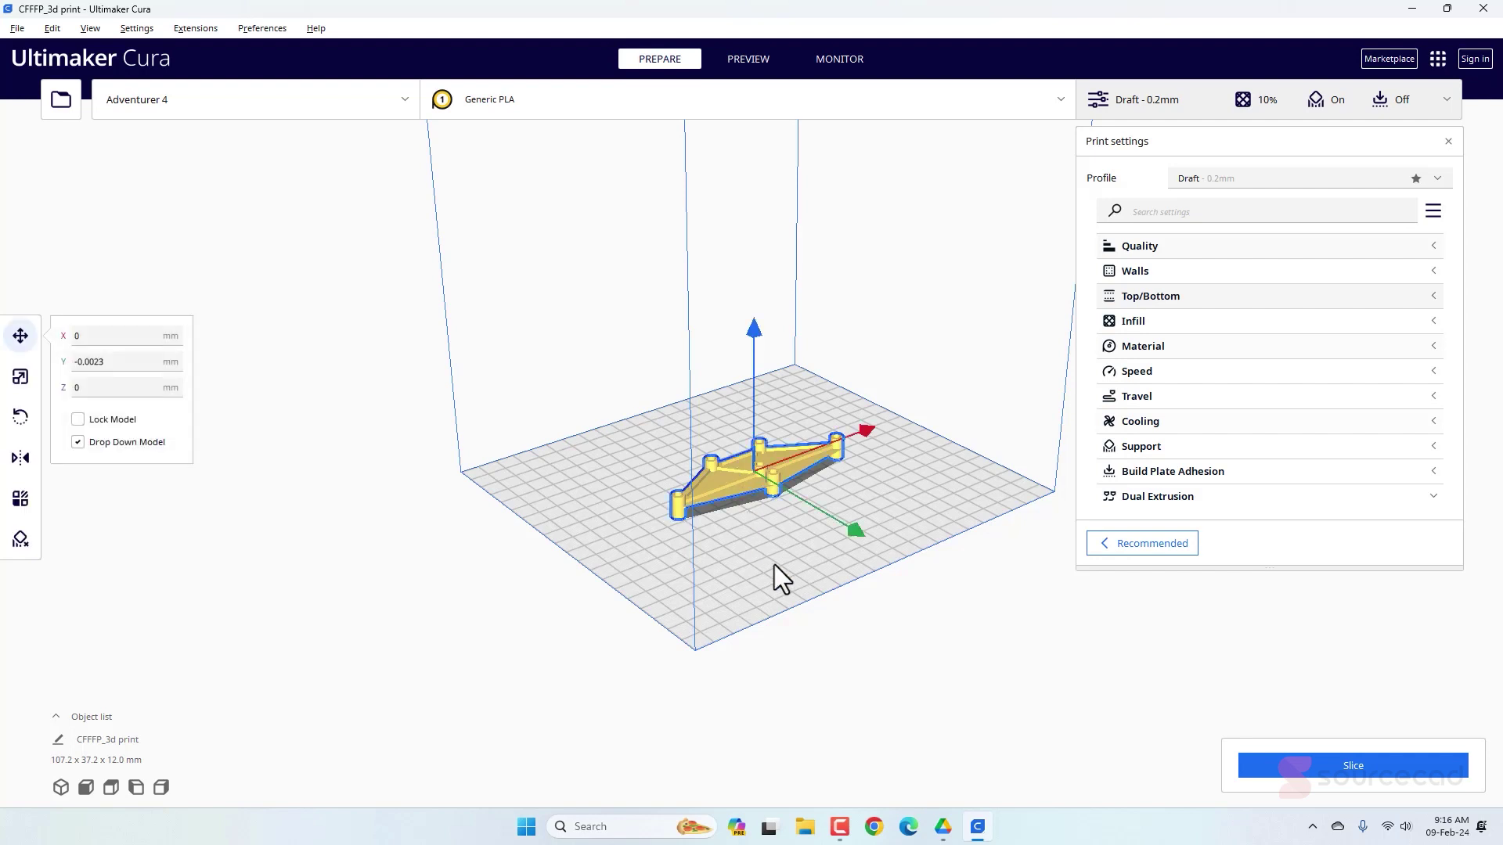
click(20, 379)
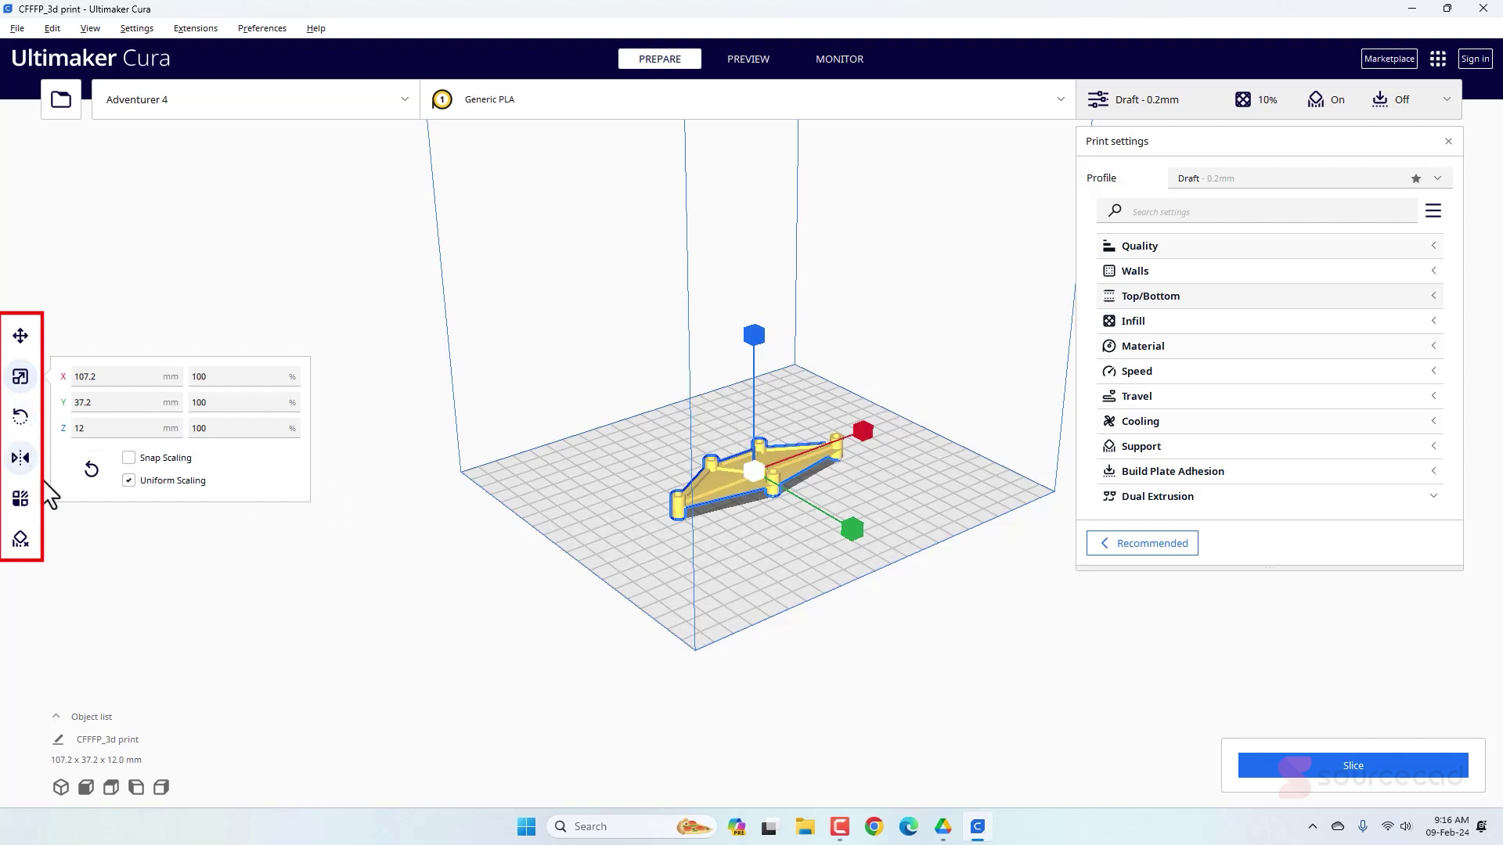
click(330, 572)
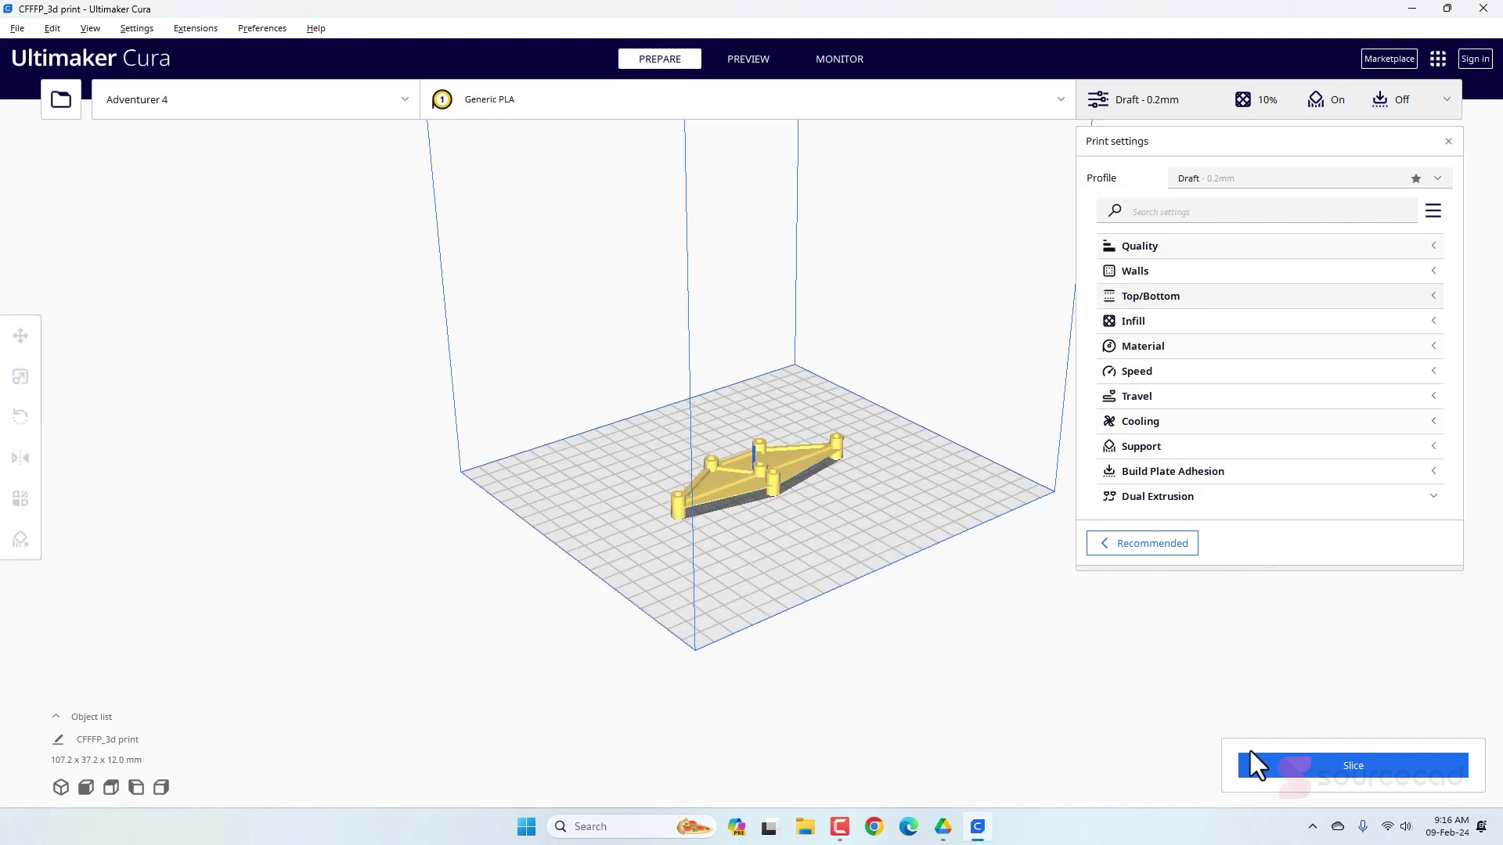
Slice the truss model and save the G-code to the Desktop as "ZWCAD_3d print.gcode".
click(1343, 772)
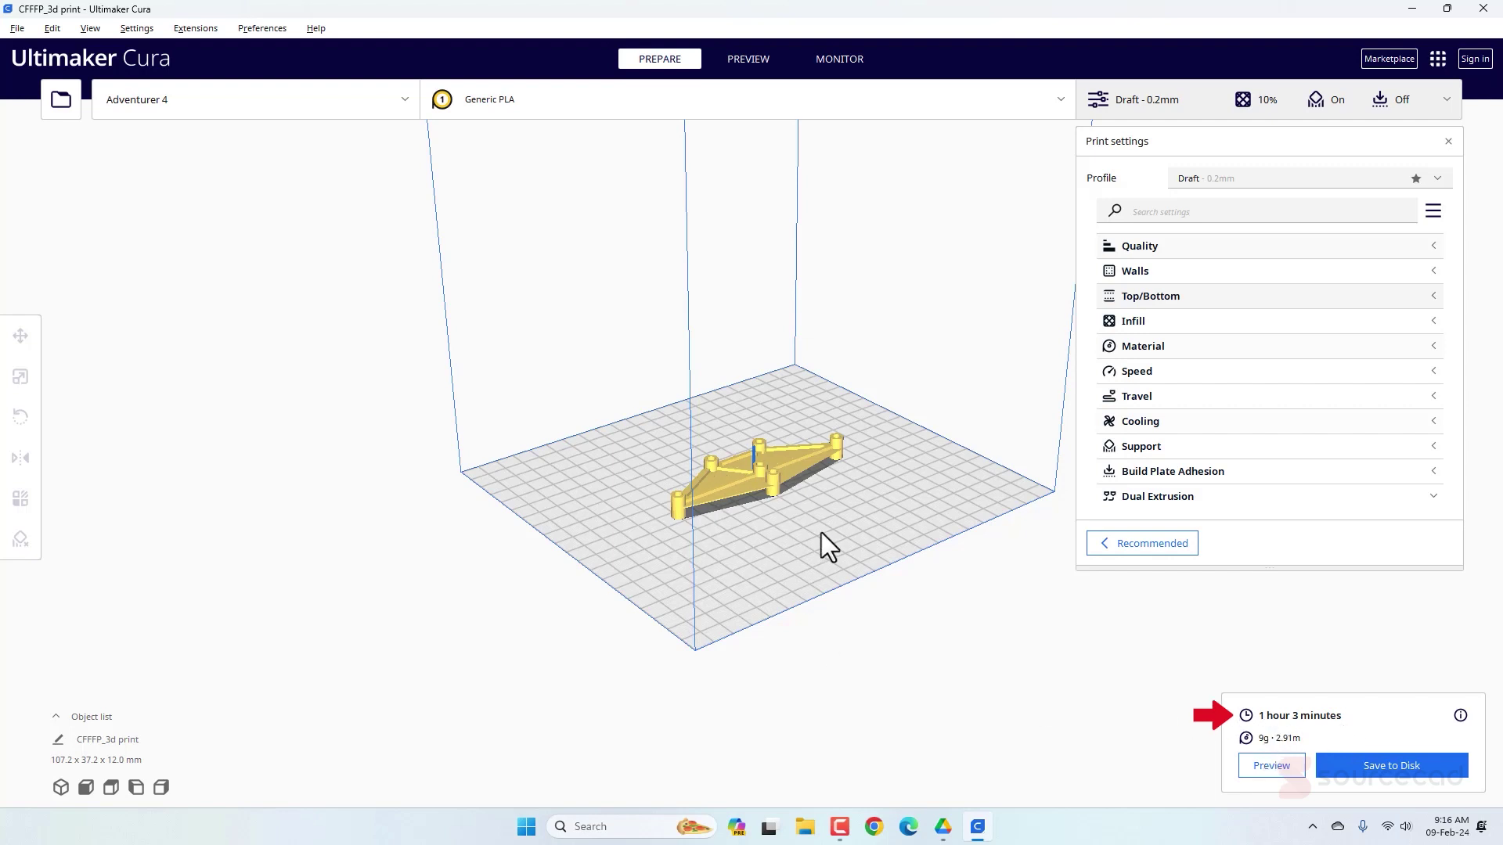
click(1430, 766)
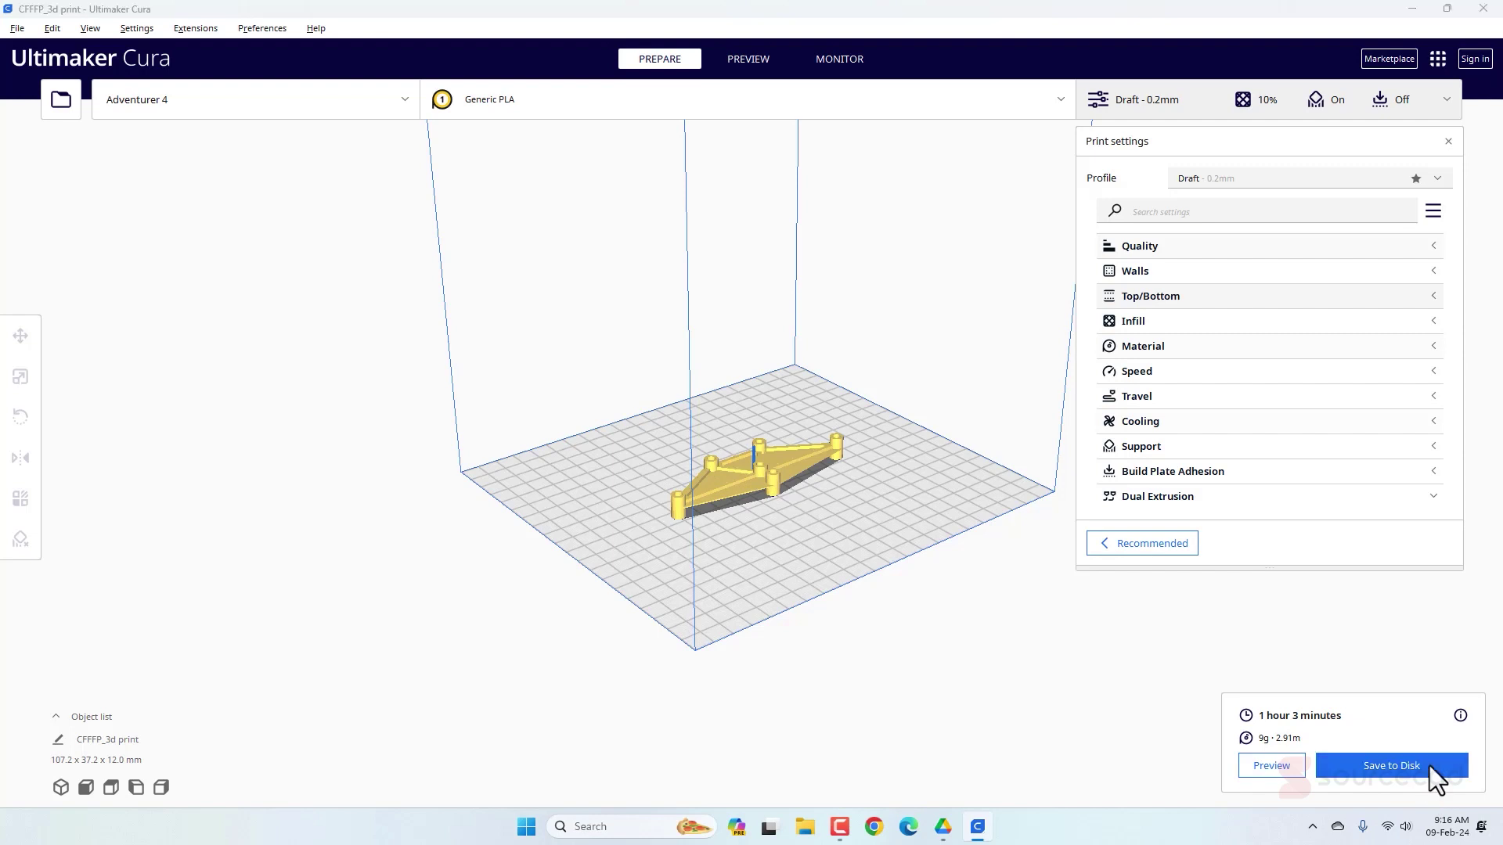
click(78, 233)
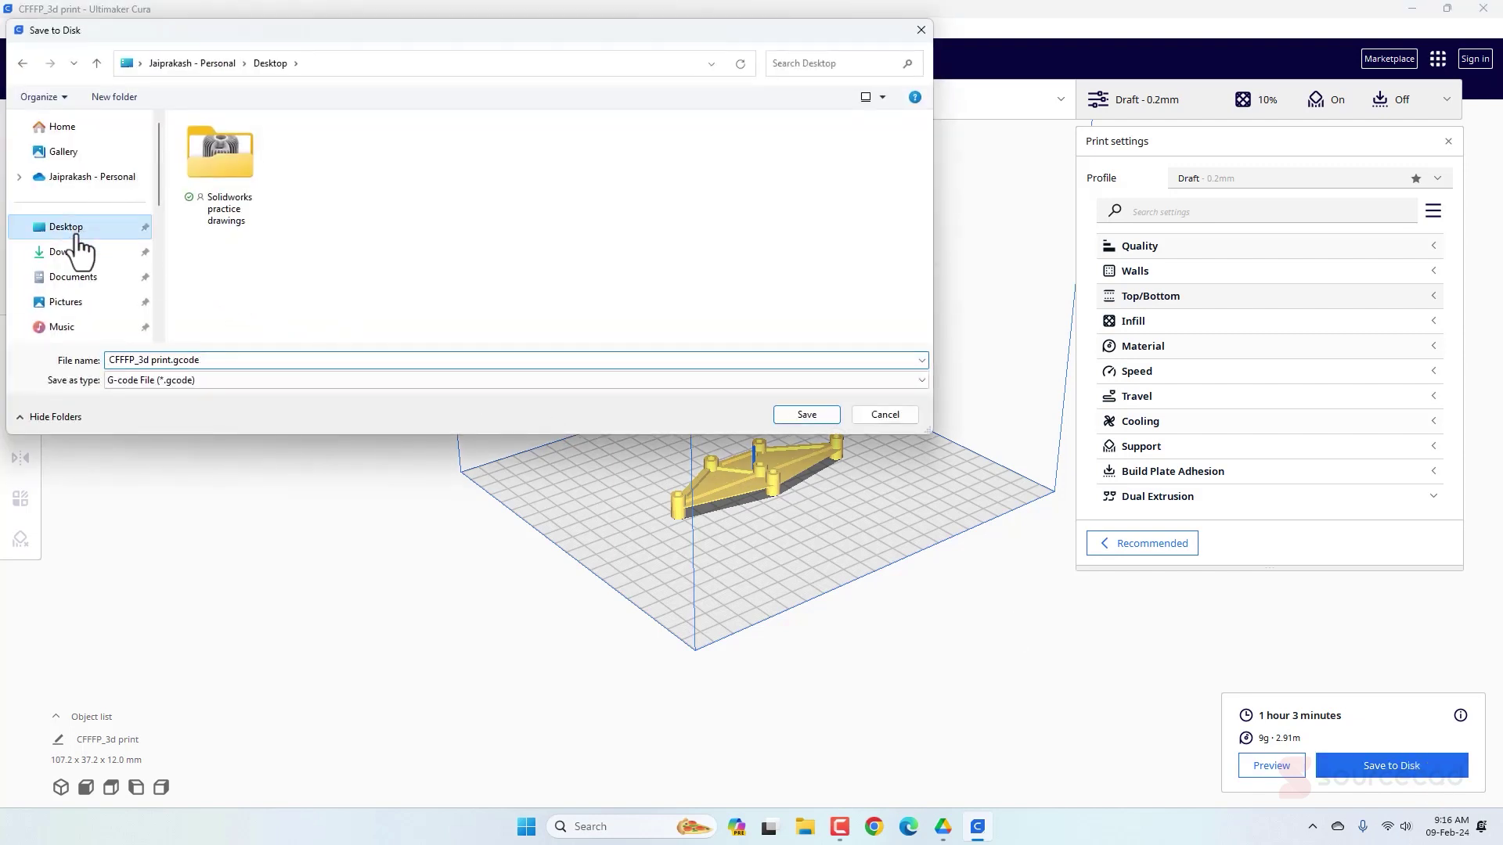
click(135, 360)
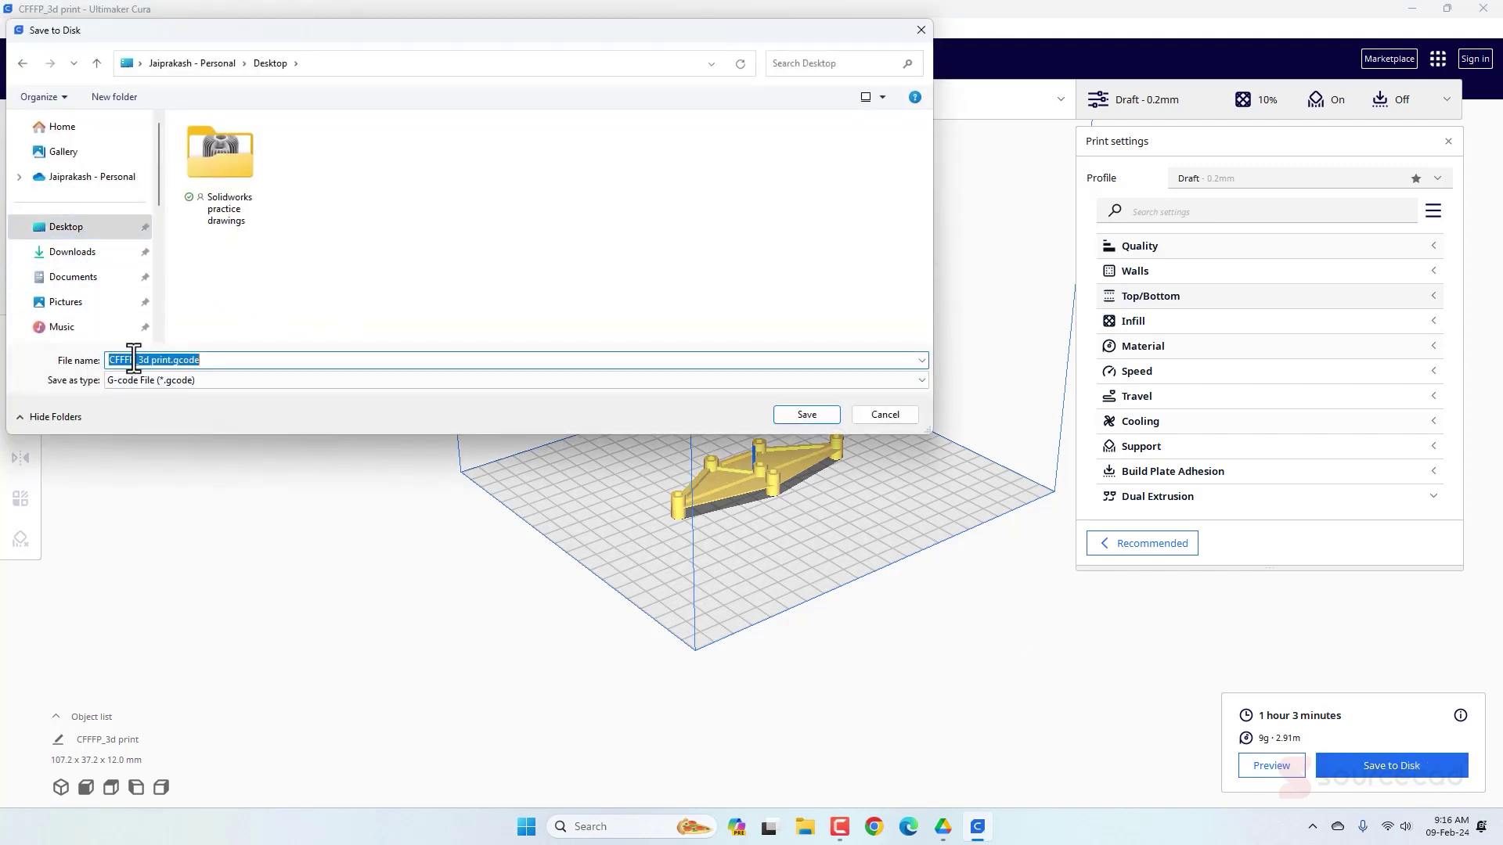
click(134, 360)
drag(134, 360, 98, 360)
click(131, 363)
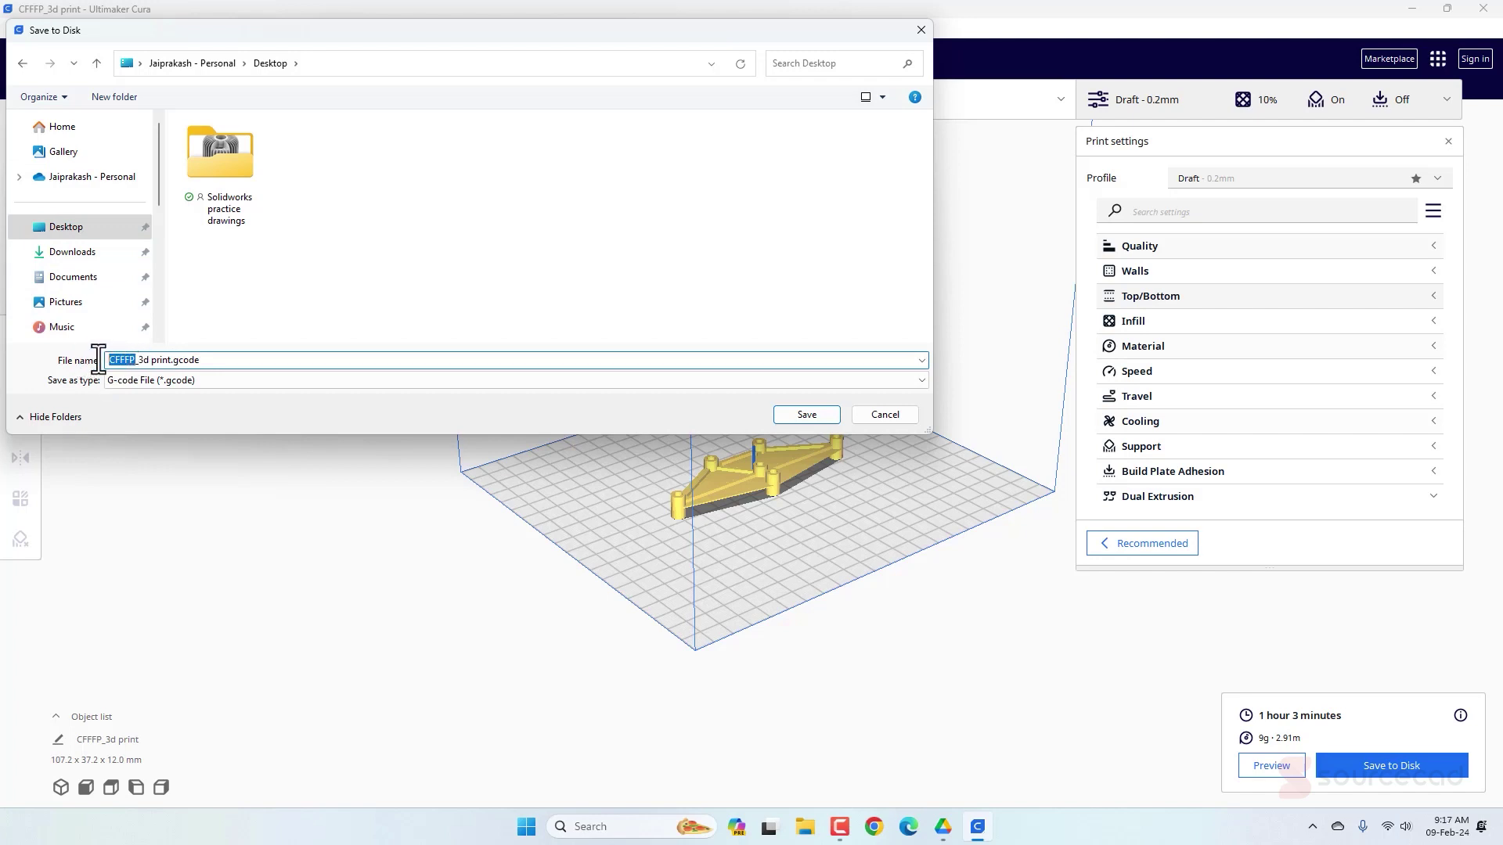
text(ZWCAD)
click(807, 414)
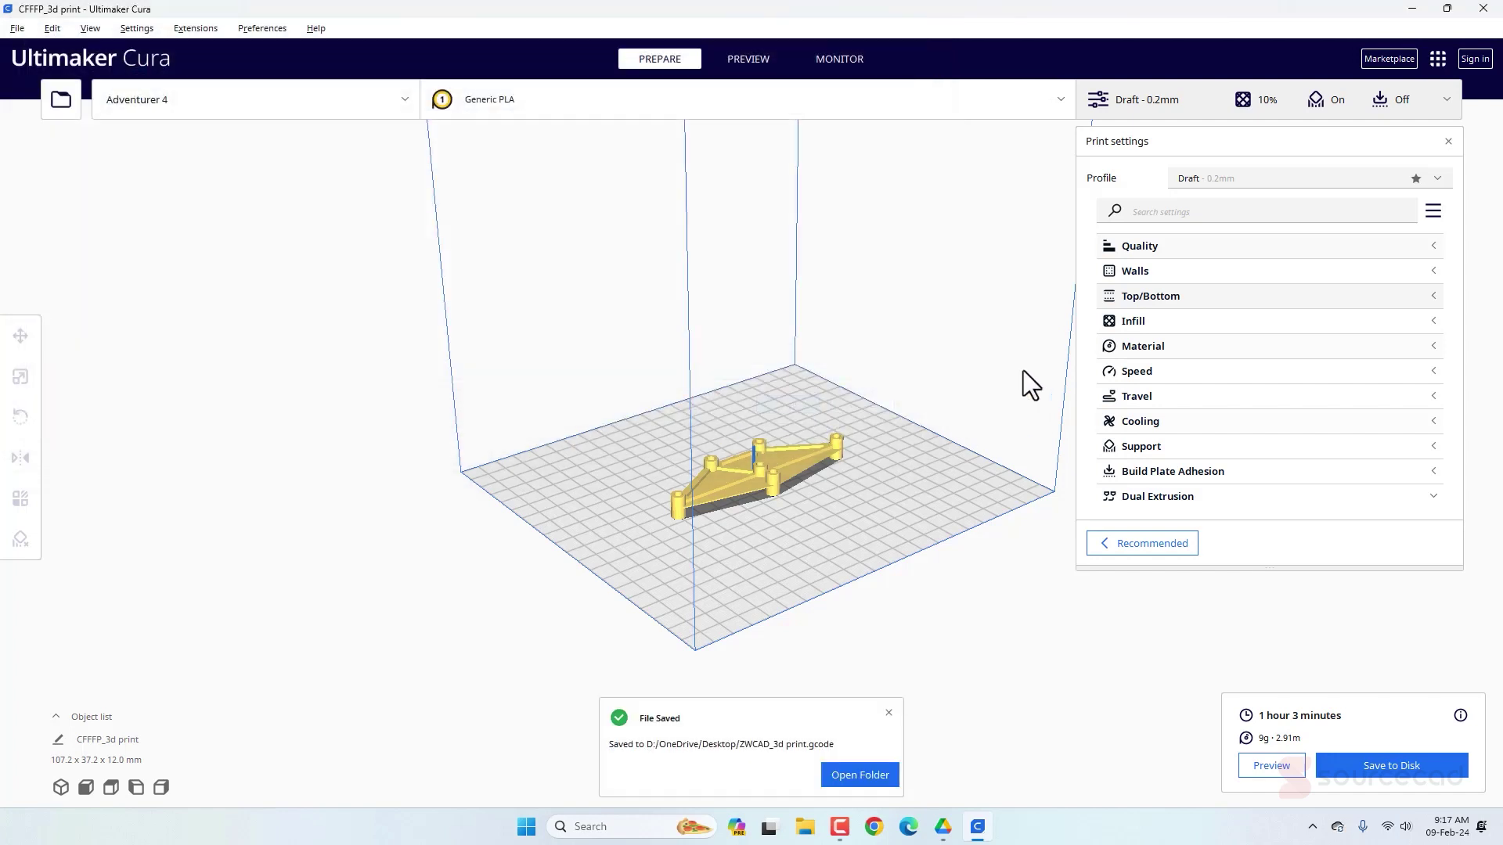